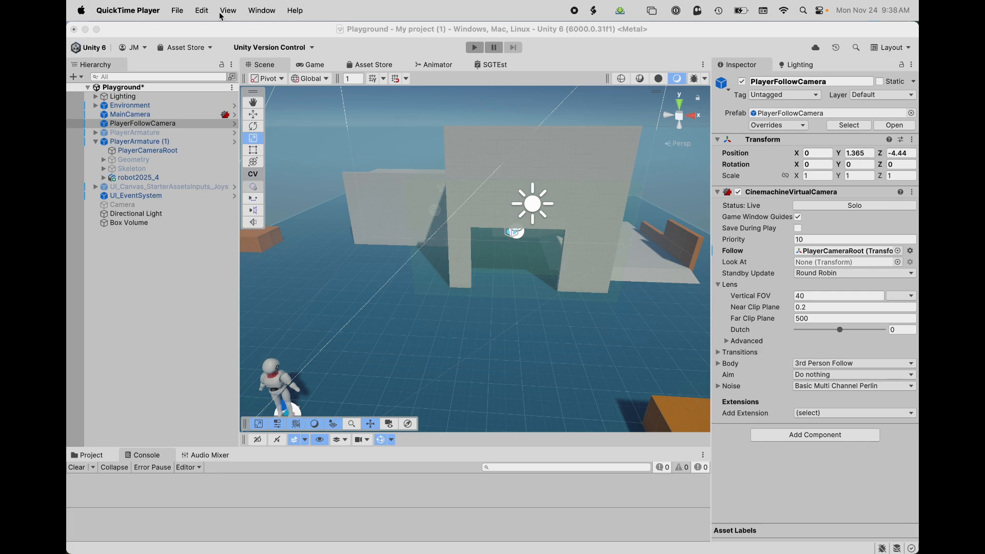
Add a Quad 3D object to the scene and name it TVScreen.
{"action": "left_click", "coordinate": [350, 180]}
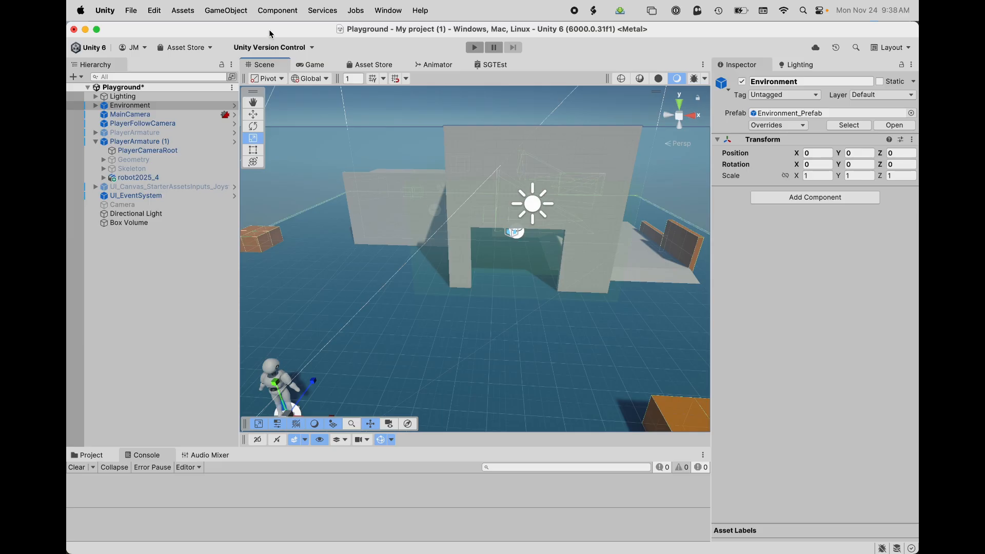
{"action": "left_click", "coordinate": [232, 15]}
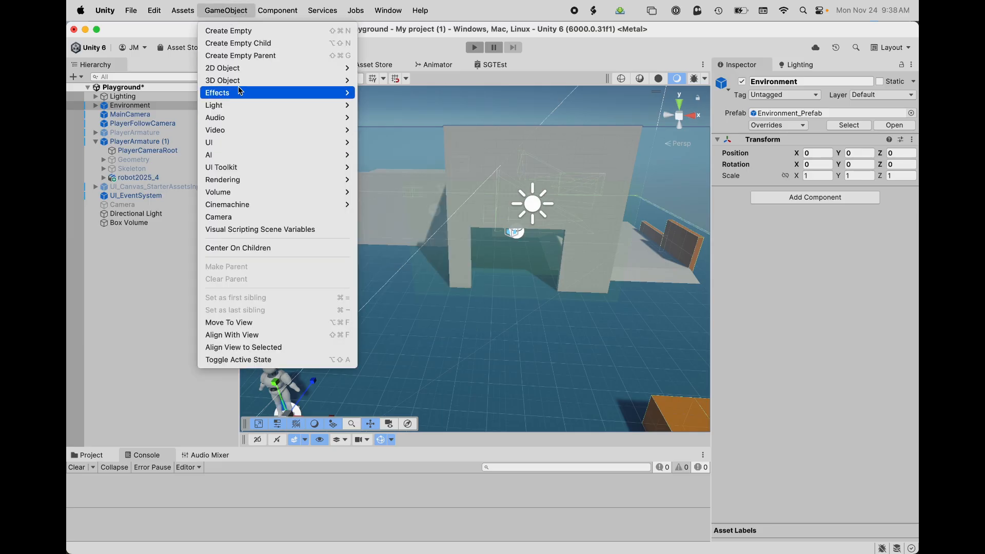
{"action": "mouse_move", "coordinate": [247, 81]}
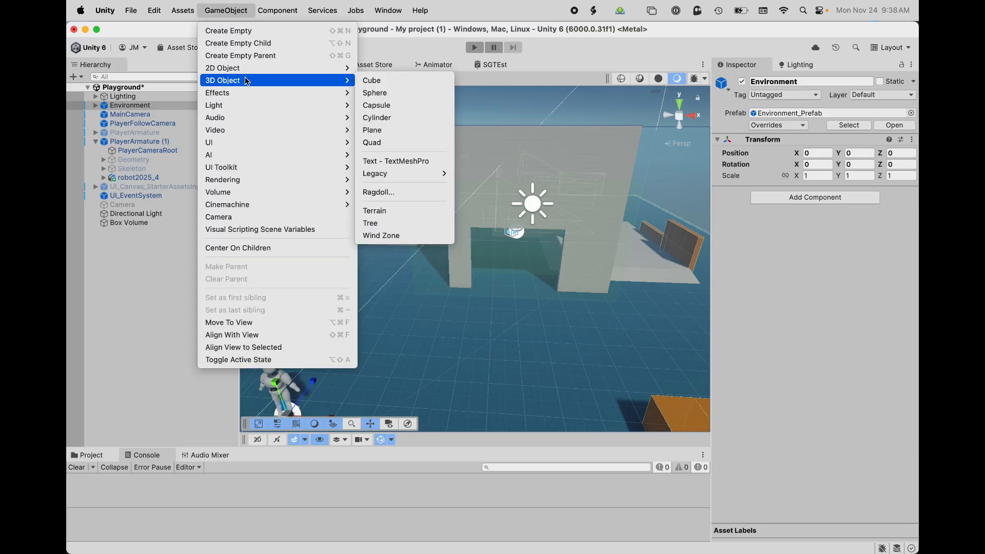
{"action": "left_click", "coordinate": [394, 143]}
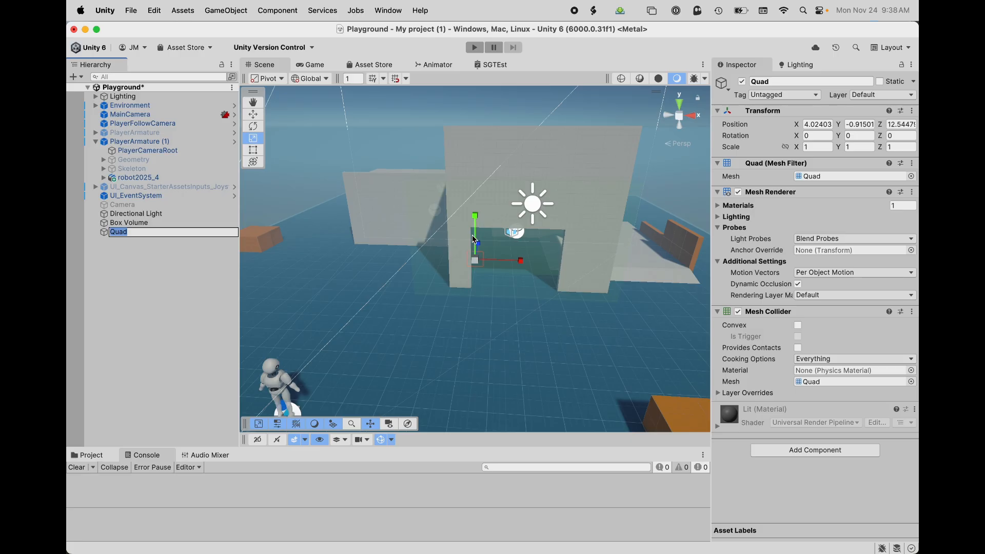
{"action": "type", "text": "w"}
{"action": "left_click_drag", "start_coordinate": [543, 236], "coordinate": [493, 257], "text": "alt"}
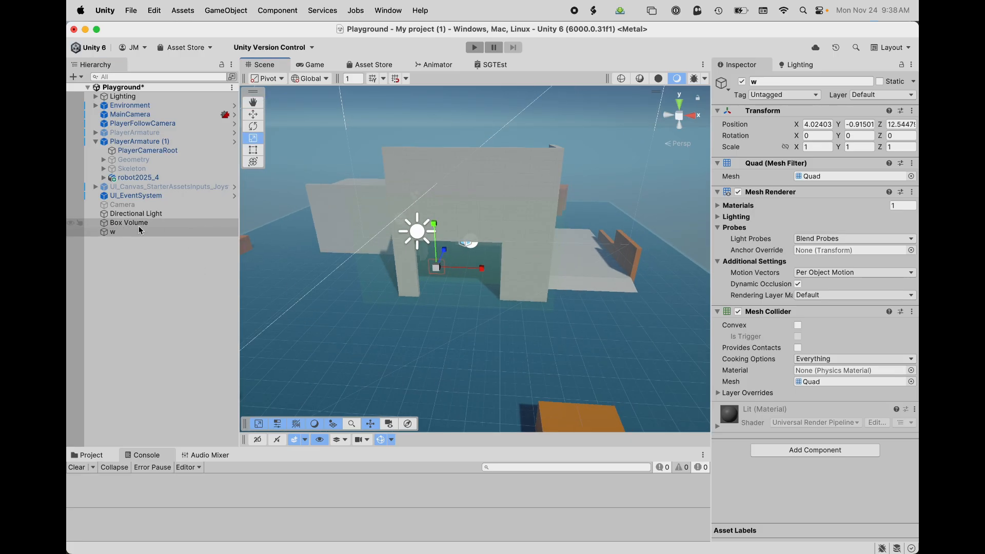
{"action": "left_click", "coordinate": [759, 82]}
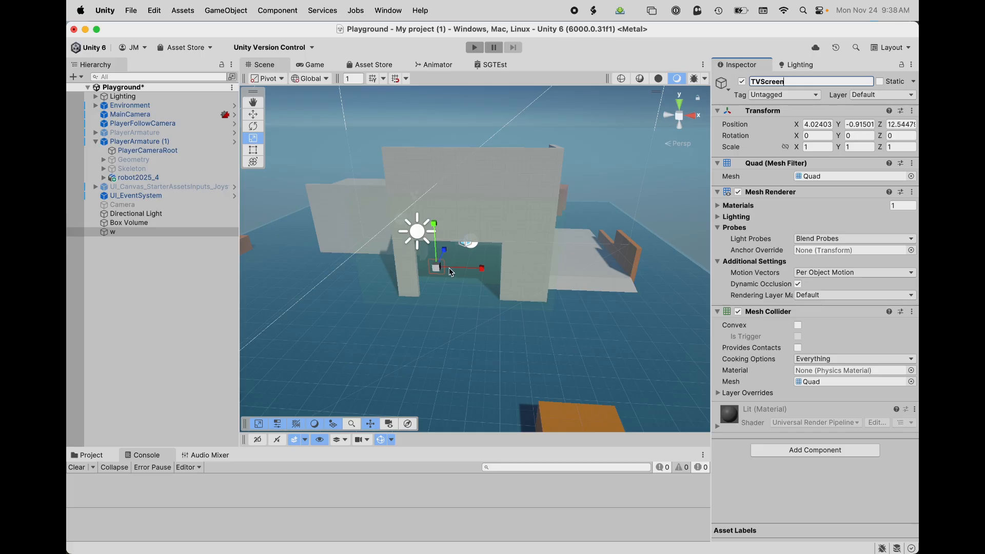
{"action": "left_click", "coordinate": [476, 303]}
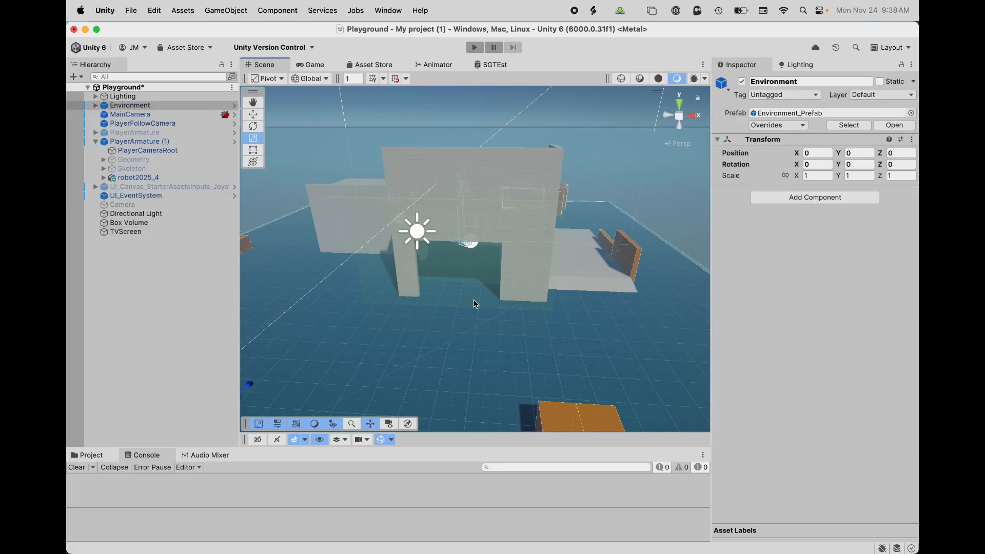
Move TVScreen in front of the wall above the doorway, at about X 6.36, Y 4.59, Z 6.38.
{"action": "left_click", "coordinate": [135, 232]}
{"action": "key", "text": "w"}
{"action": "left_click_drag", "start_coordinate": [444, 251], "coordinate": [526, 242]}
{"action": "scroll", "coordinate": [540, 218], "scroll_direction": "up", "scroll_amount": 5}
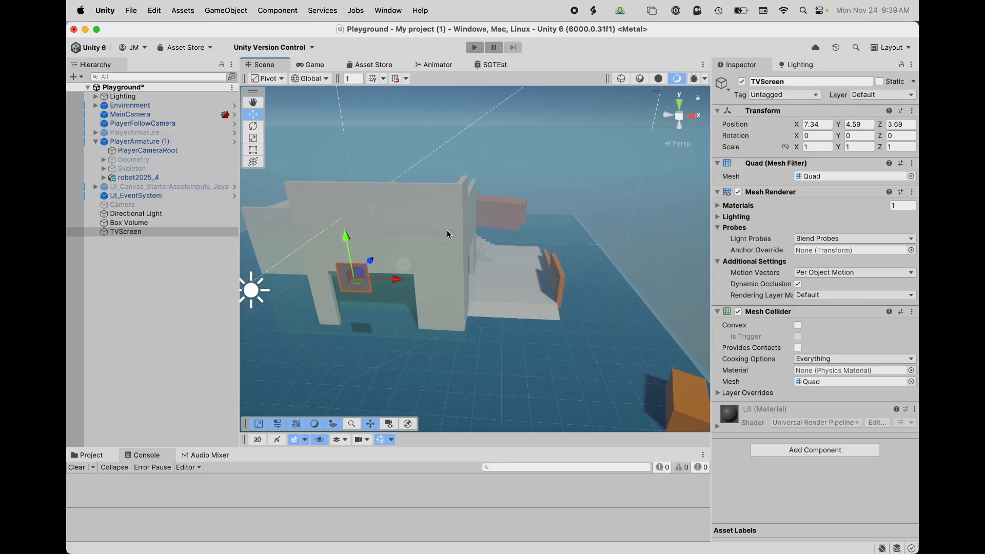
{"action": "left_click_drag", "start_coordinate": [368, 267], "coordinate": [502, 253]}
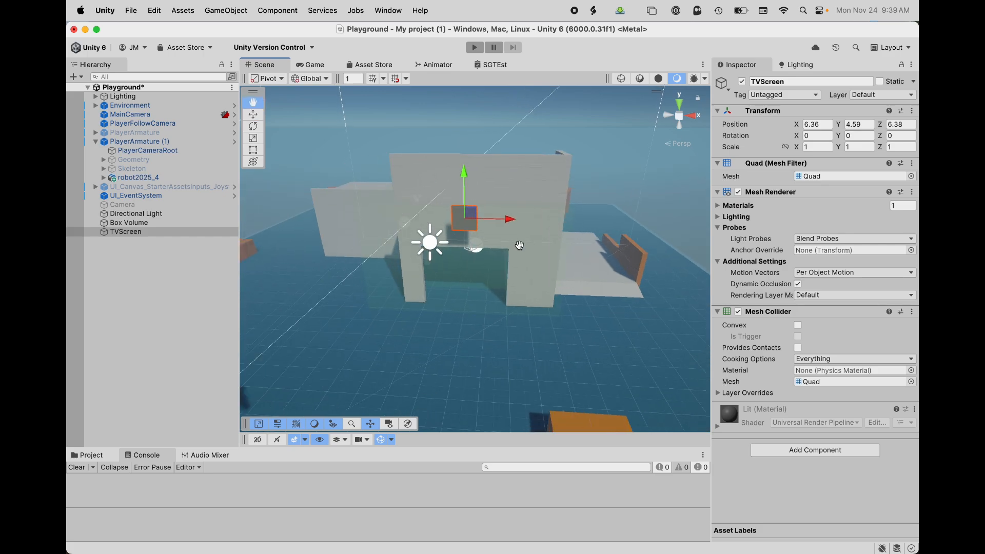
Scale TVScreen into a wide rectangle, about 4.25 in X, 2.41 in Y and 2.03 in Z.
{"action": "key", "text": "e"}
{"action": "key", "text": "r"}
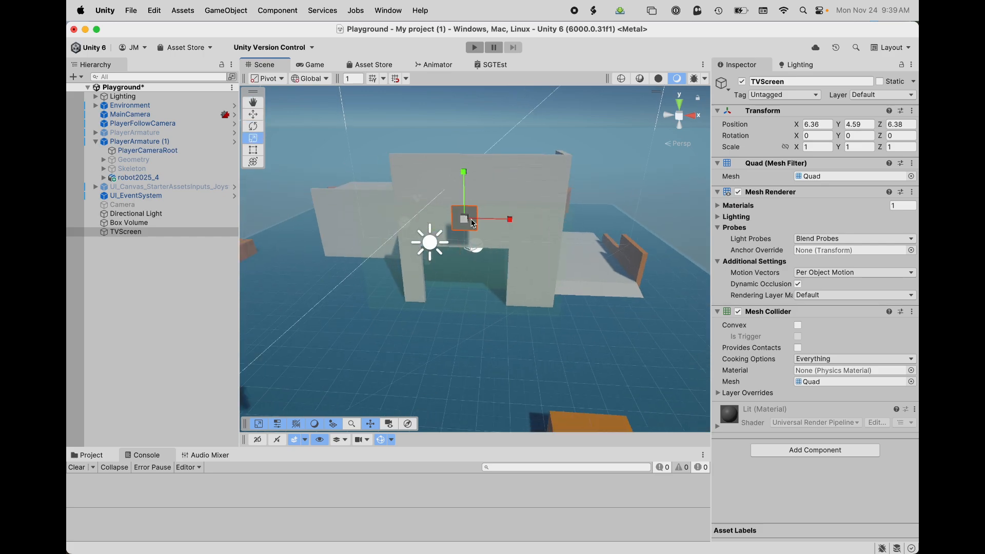
{"action": "left_click_drag", "start_coordinate": [465, 218], "coordinate": [557, 221]}
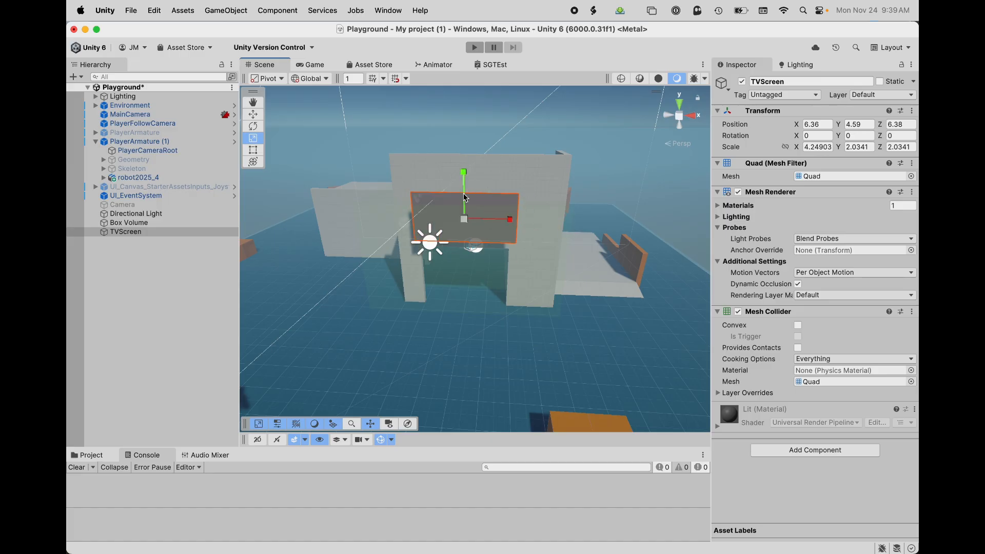
{"action": "left_click_drag", "start_coordinate": [464, 175], "coordinate": [463, 166]}
Reposition TVScreen against the wall, centred above the doorway, at about X 6.23, Y 4.91, Z 6.98.
{"action": "key", "text": "w"}
{"action": "middle_click_drag", "start_coordinate": [571, 211], "coordinate": [487, 250]}
{"action": "left_click_drag", "start_coordinate": [358, 259], "coordinate": [337, 219]}
{"action": "key", "text": "f"}
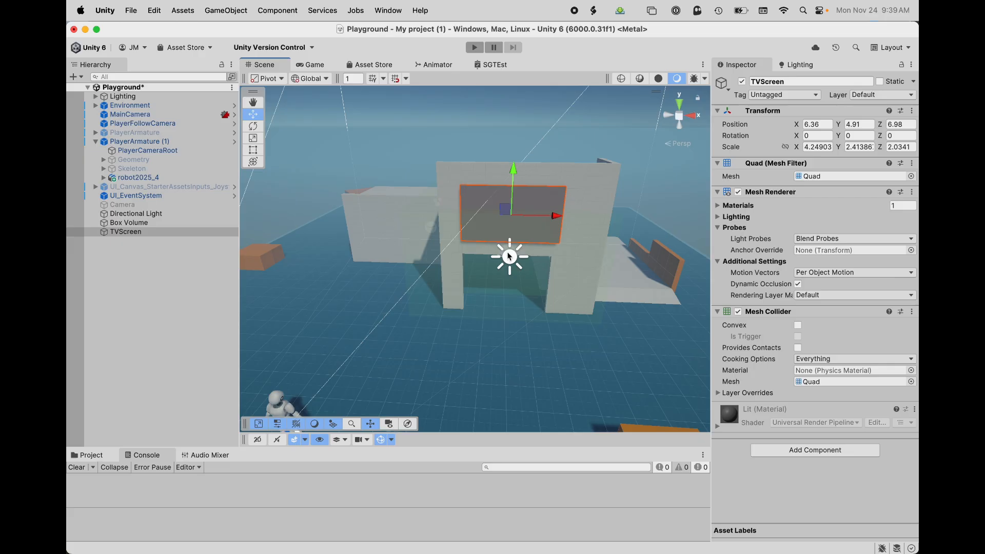
{"action": "left_click_drag", "start_coordinate": [566, 193], "coordinate": [559, 193]}
{"action": "middle_click_drag", "start_coordinate": [479, 317], "coordinate": [531, 313]}
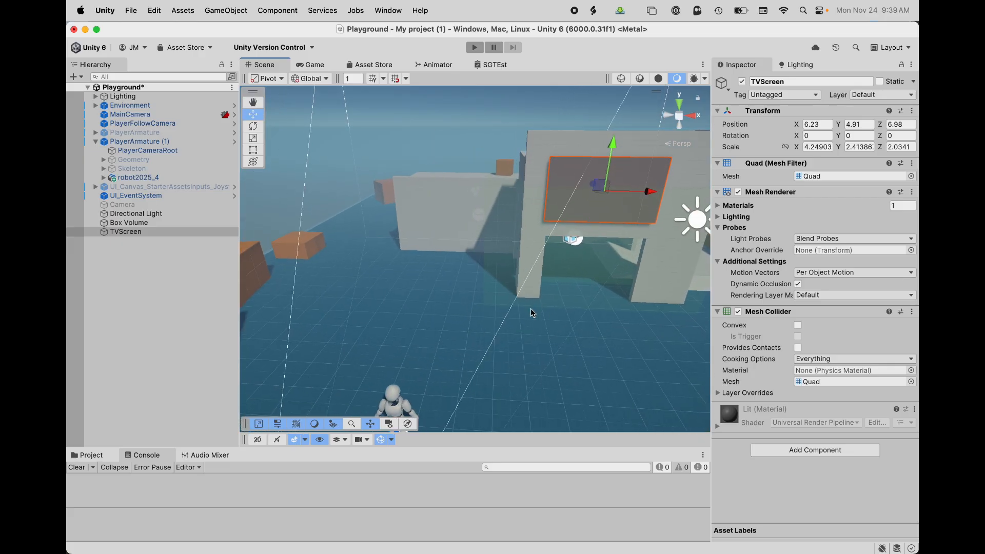
Create a render texture with its default name in the Assets folder and enlarge the asset browser area.
{"action": "left_click", "coordinate": [99, 456]}
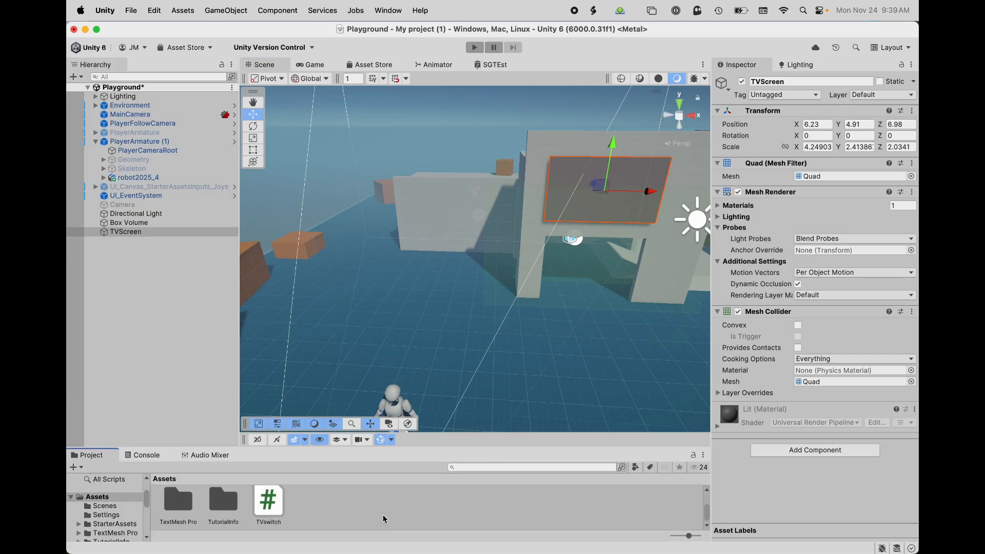
{"action": "scroll", "coordinate": [385, 519], "scroll_direction": "up", "scroll_amount": 2}
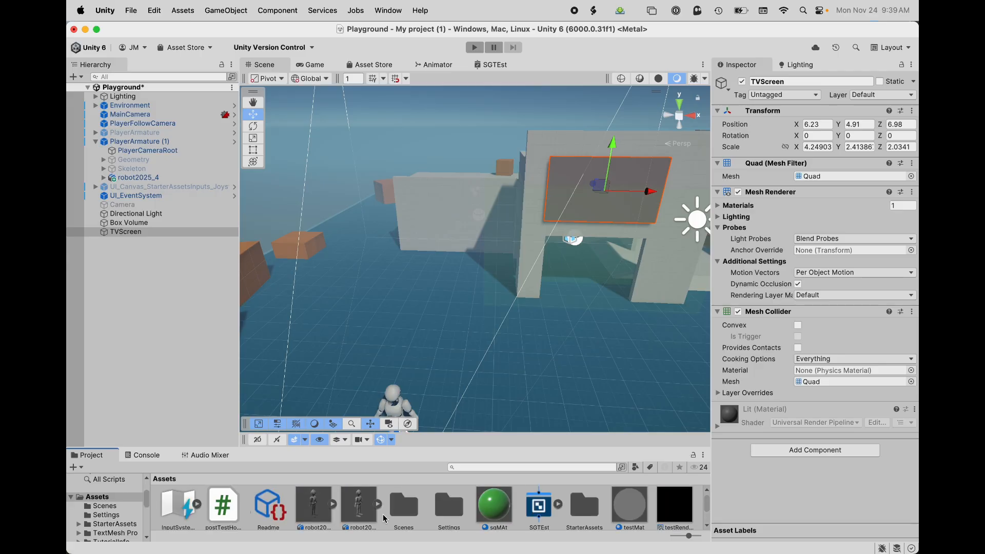
{"action": "scroll", "coordinate": [383, 512], "scroll_direction": "down", "scroll_amount": 2}
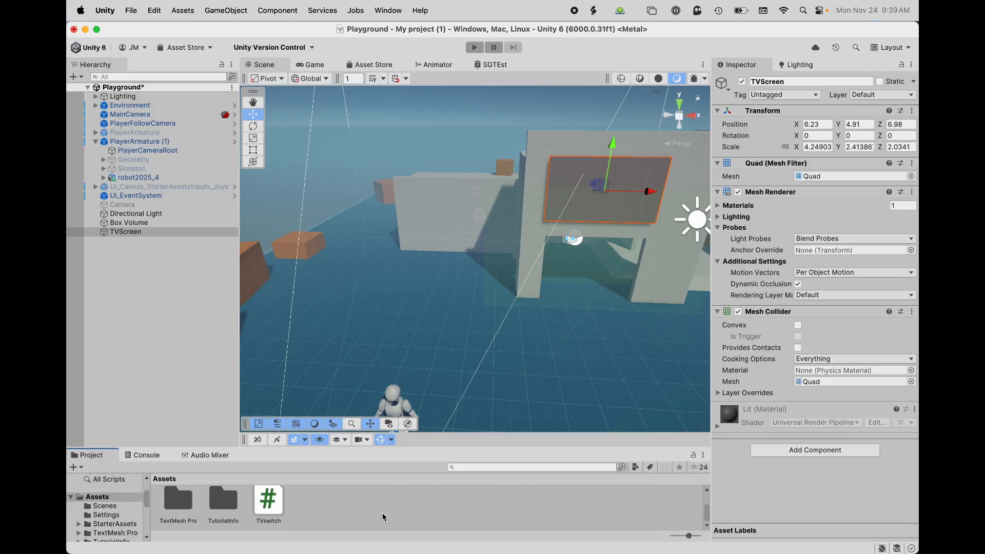
{"action": "left_click", "coordinate": [365, 503]}
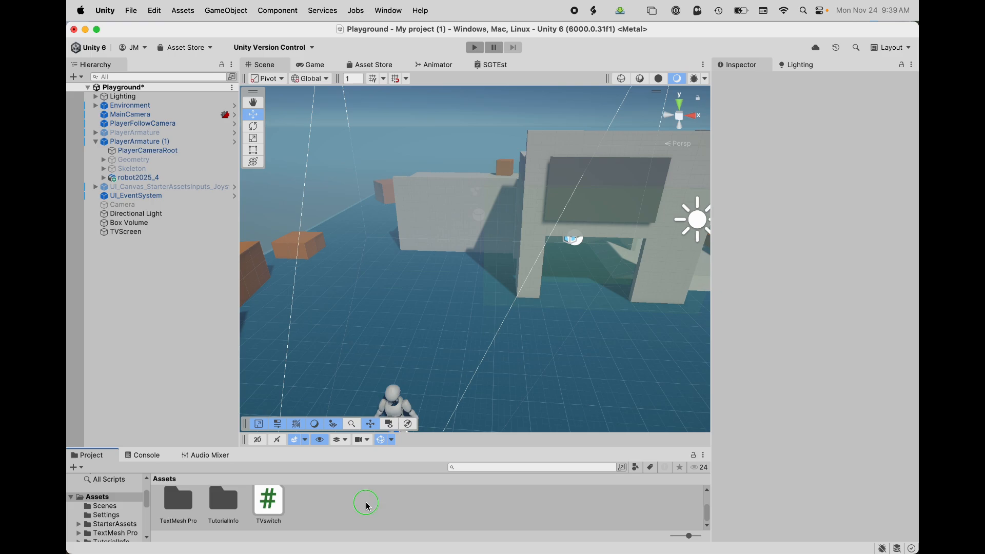
{"action": "right_click", "coordinate": [365, 501]}
{"action": "mouse_move", "coordinate": [415, 227]}
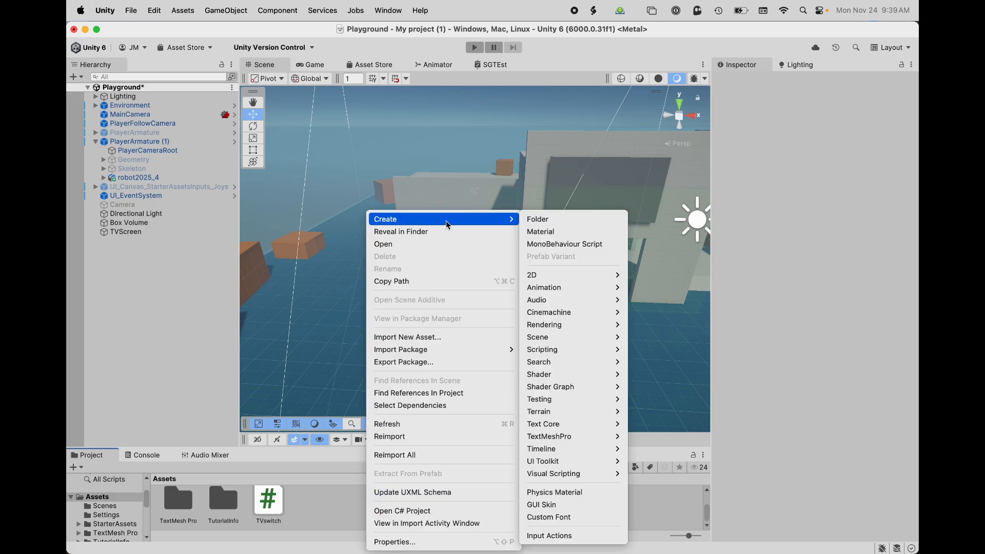
{"action": "mouse_move", "coordinate": [564, 331]}
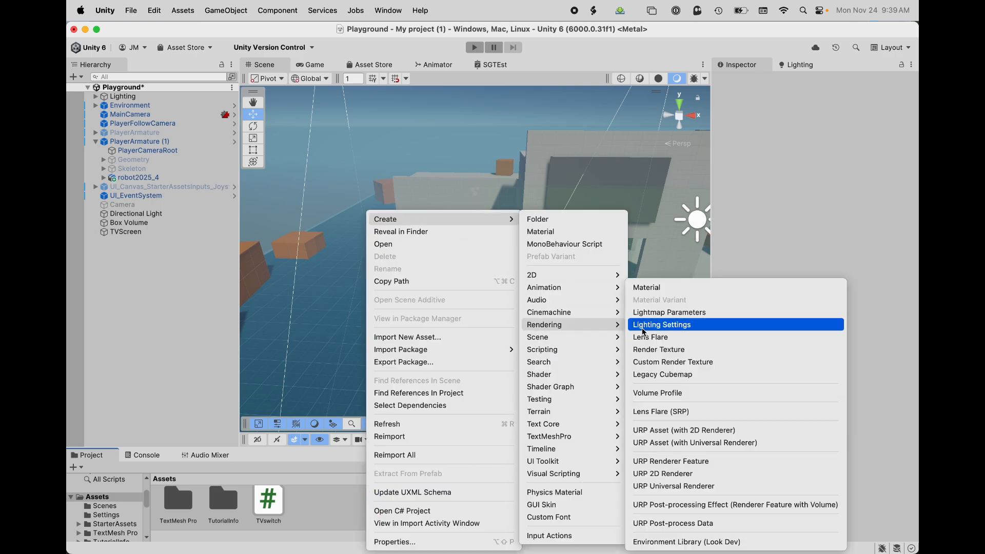
{"action": "left_click", "coordinate": [681, 353]}
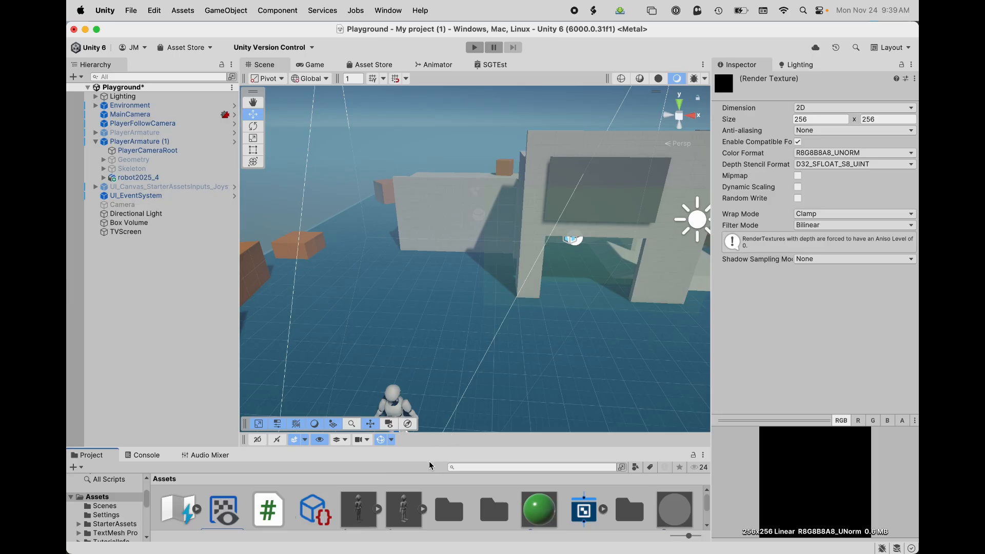
{"action": "left_click_drag", "start_coordinate": [407, 450], "coordinate": [409, 308]}
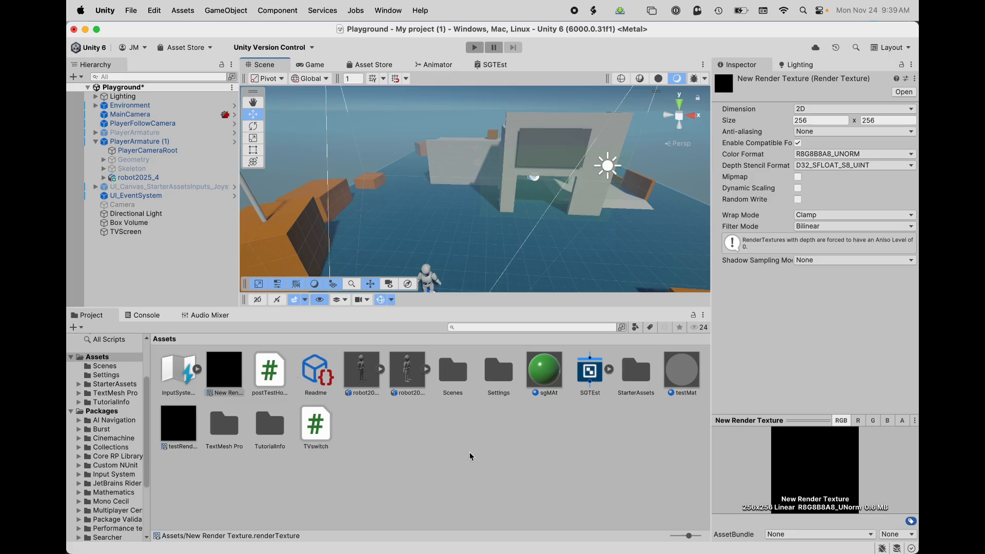
Create another render texture in the Assets folder and name it TVREnderTexture.
{"action": "left_click", "coordinate": [365, 416]}
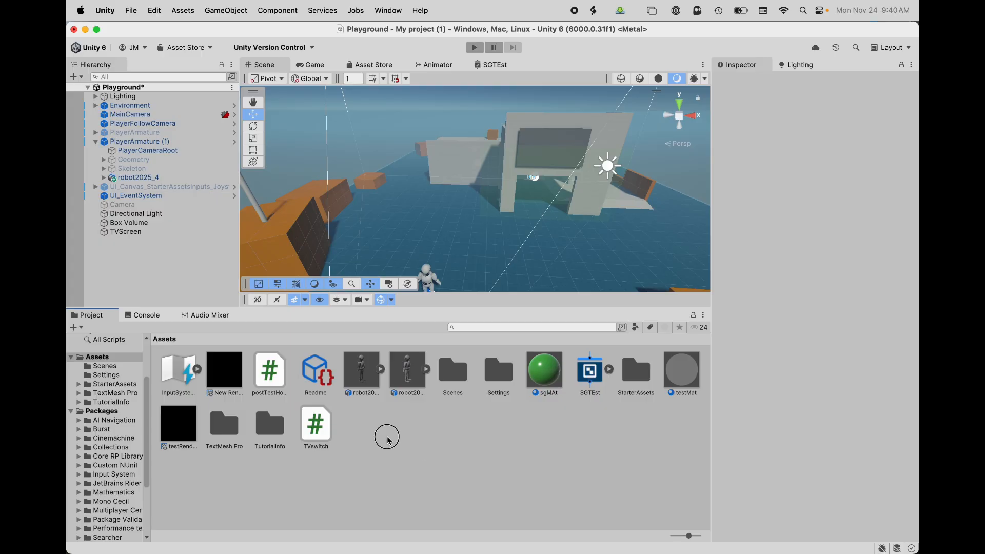
{"action": "left_click", "coordinate": [415, 422]}
{"action": "right_click", "coordinate": [401, 447]}
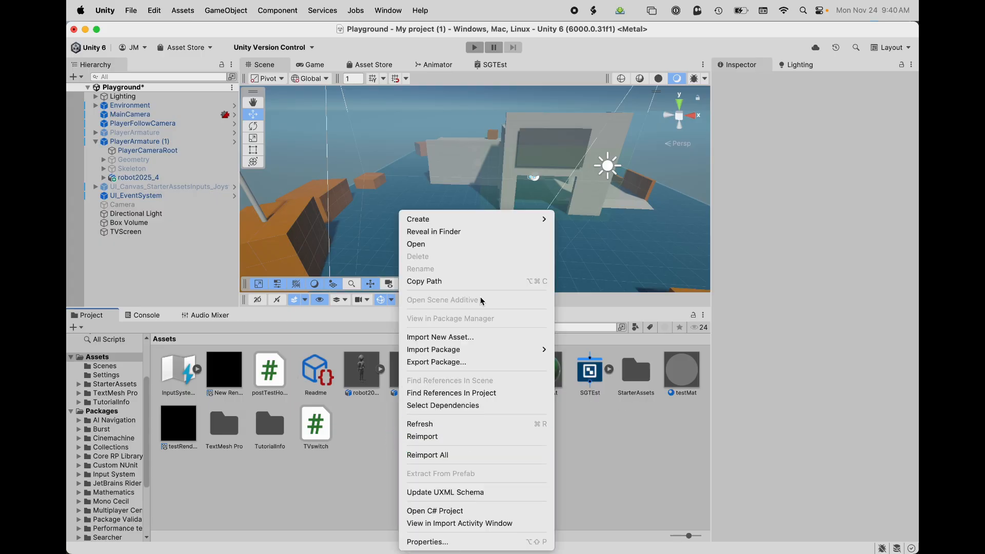
{"action": "mouse_move", "coordinate": [449, 221]}
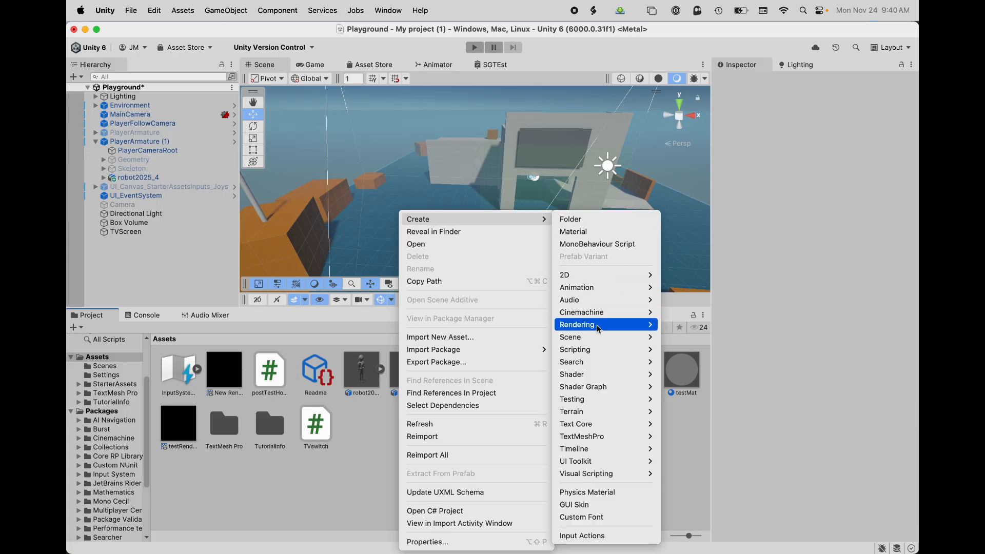
{"action": "mouse_move", "coordinate": [614, 325]}
{"action": "left_click", "coordinate": [727, 350]}
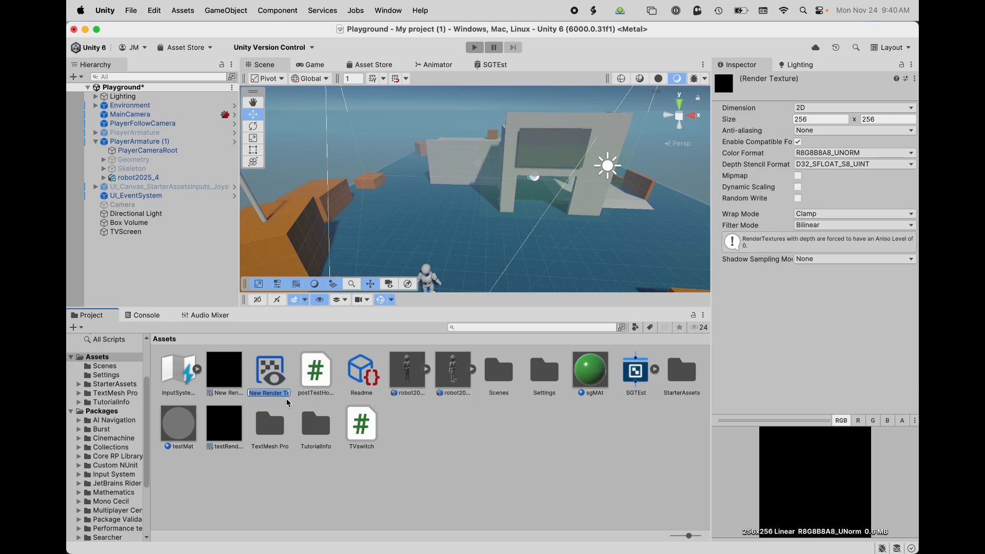
{"action": "type", "text": "TVRE"}
{"action": "key", "text": "Return"}
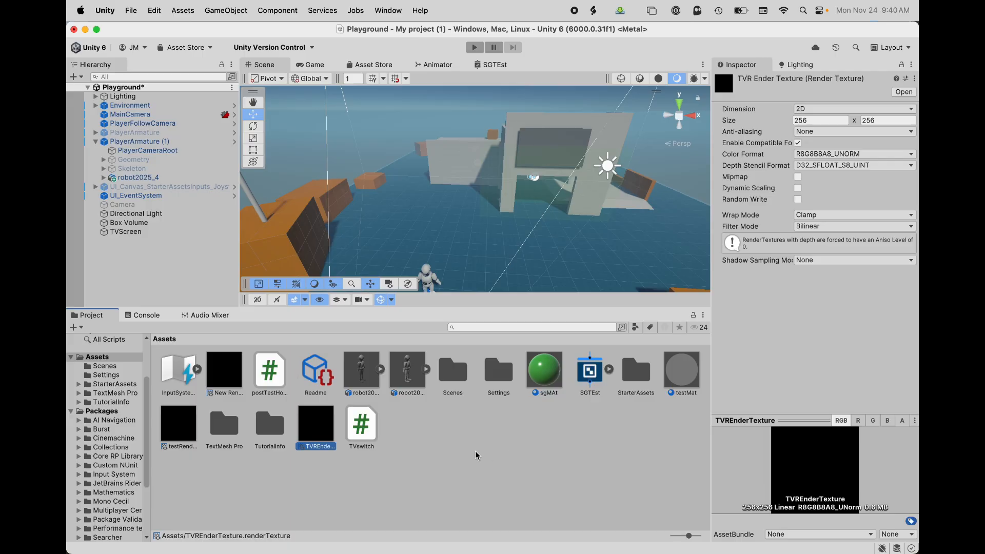
Create a material in the Assets folder and name it TV_maqt.
{"action": "right_click", "coordinate": [454, 443]}
{"action": "mouse_move", "coordinate": [551, 219]}
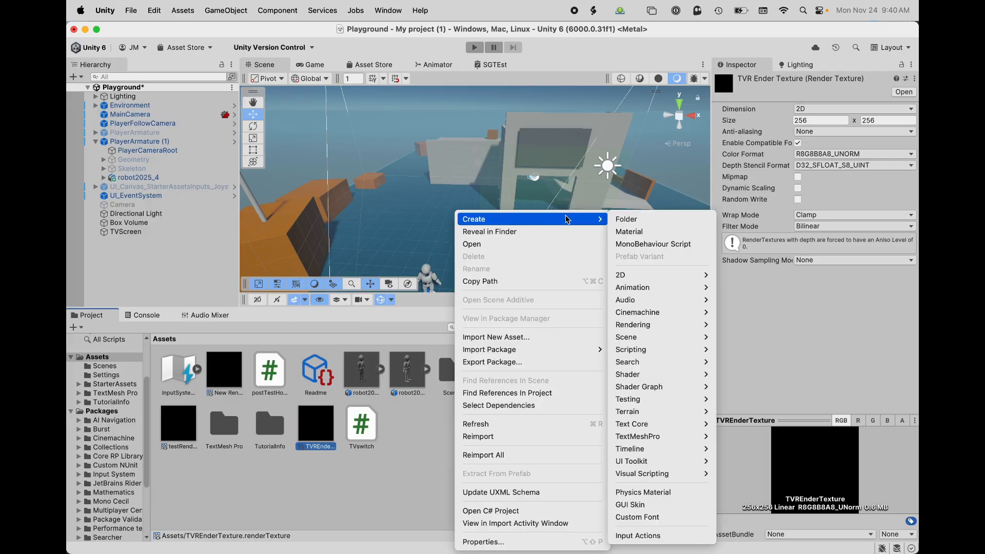
{"action": "left_click", "coordinate": [630, 232]}
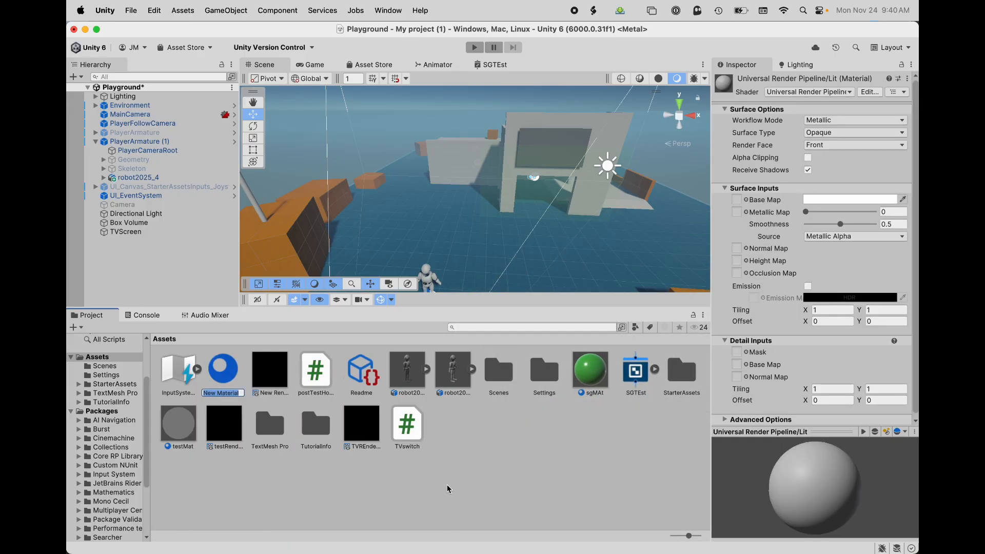
{"action": "type", "text": "TV_maqt"}
{"action": "key", "text": "Return"}
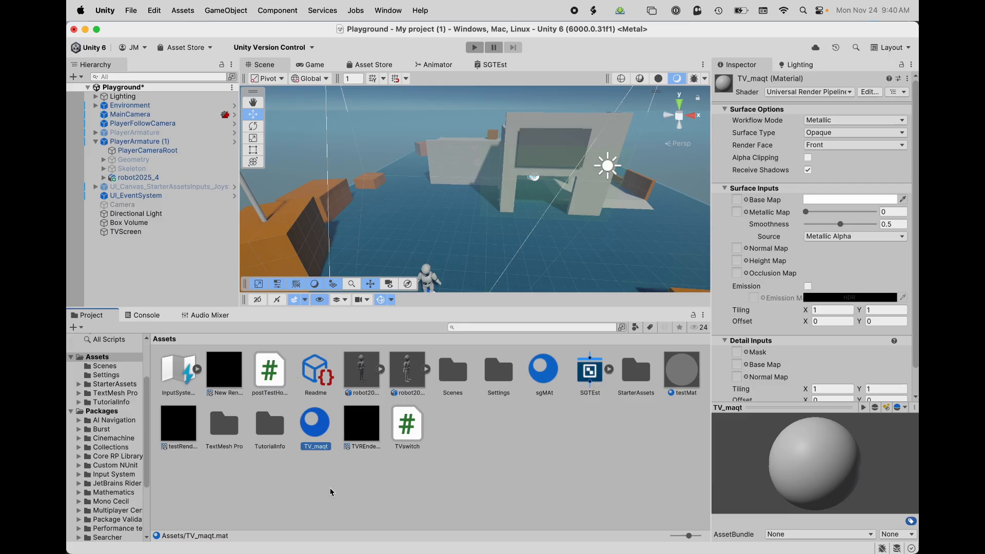
Assign TVREnderTexture as the Base Map of the TV_maqt material.
{"action": "left_click", "coordinate": [361, 426]}
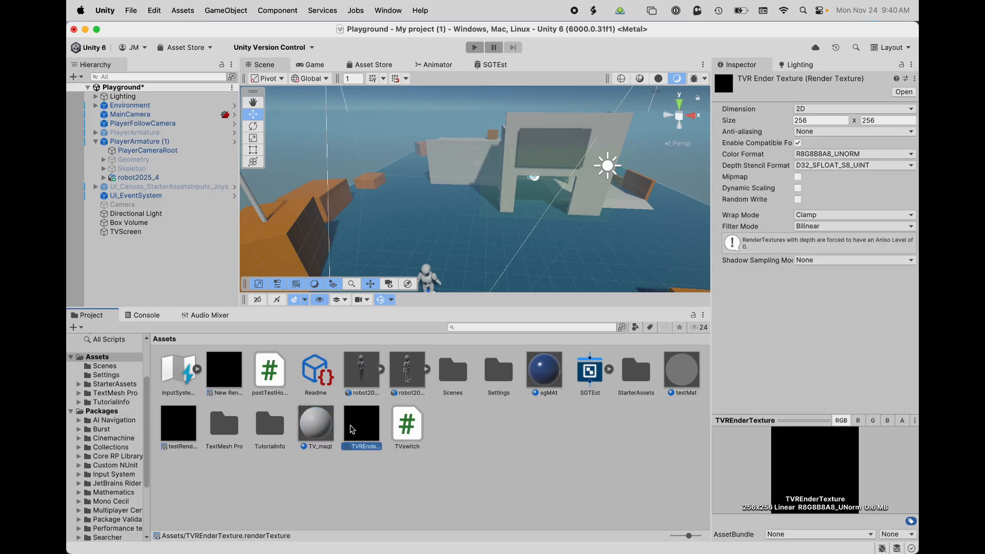
{"action": "left_click", "coordinate": [323, 425]}
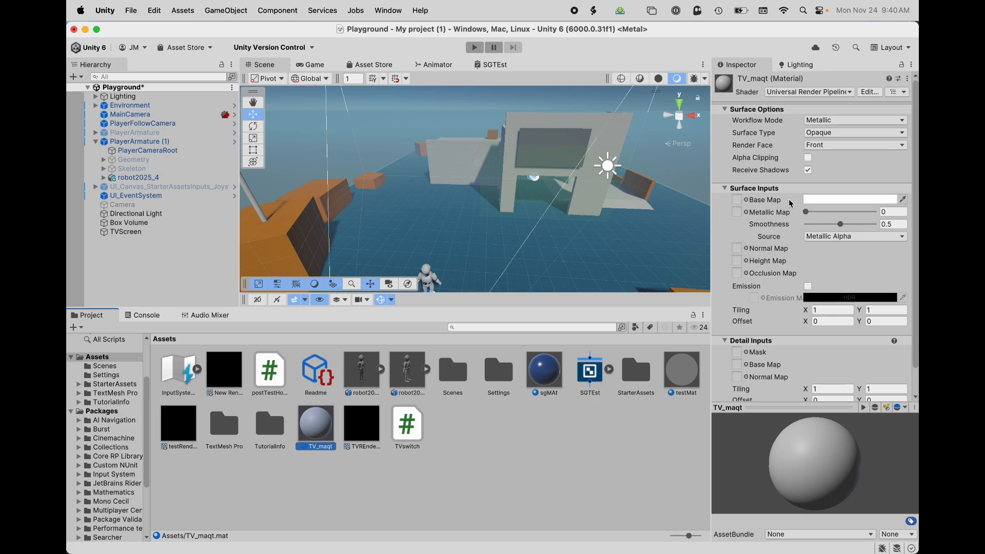
{"action": "left_click_drag", "start_coordinate": [363, 424], "coordinate": [742, 199]}
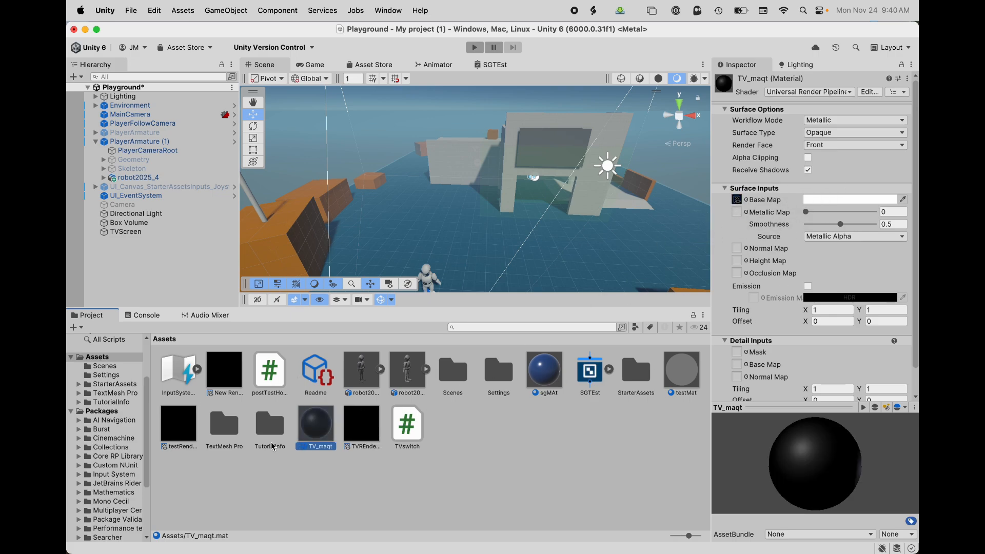
Apply the TV_maqt material to the TVScreen quad above the doorway.
{"action": "left_click_drag", "start_coordinate": [327, 426], "coordinate": [557, 165]}
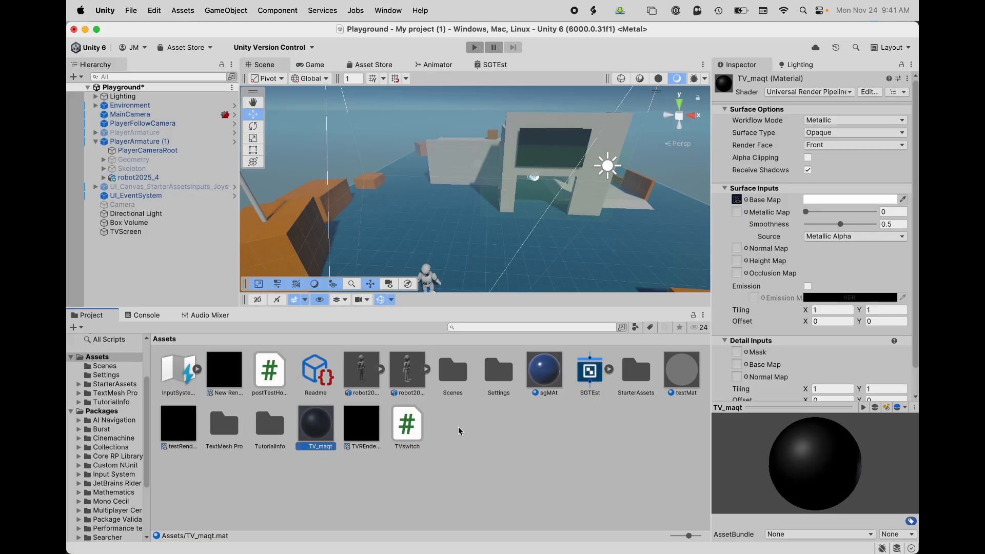
{"action": "left_click", "coordinate": [446, 445]}
{"action": "mouse_move", "coordinate": [582, 215]}
{"action": "middle_mouse_down"}
{"action": "mouse_move", "coordinate": [504, 233]}
{"action": "mouse_move", "coordinate": [566, 204]}
{"action": "middle_mouse_up"}
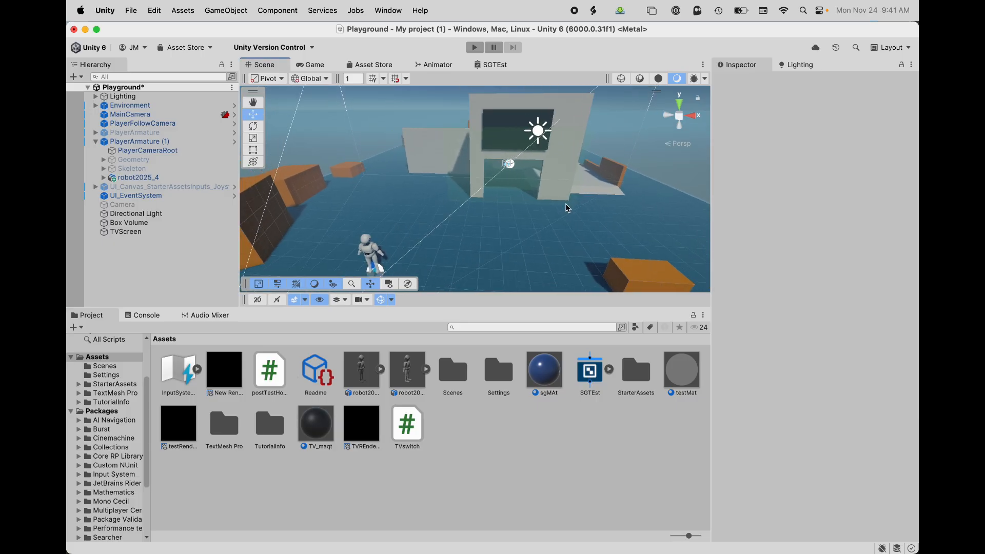
{"action": "middle_click_drag", "start_coordinate": [402, 166], "coordinate": [415, 166]}
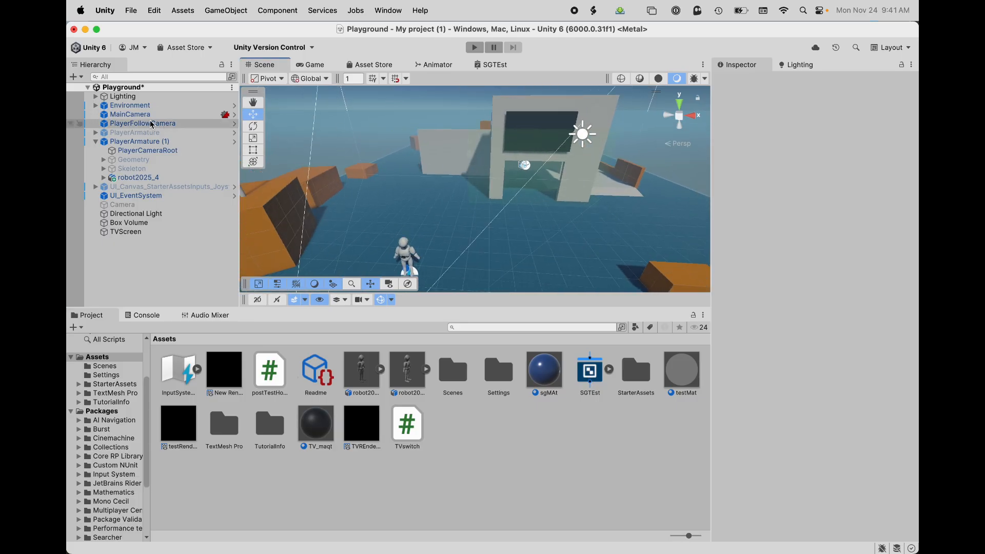
Add a new camera to the scene and move it beside the doorway at about X 6.74, Y 4.14, Z 4.82.
{"action": "left_click", "coordinate": [229, 11]}
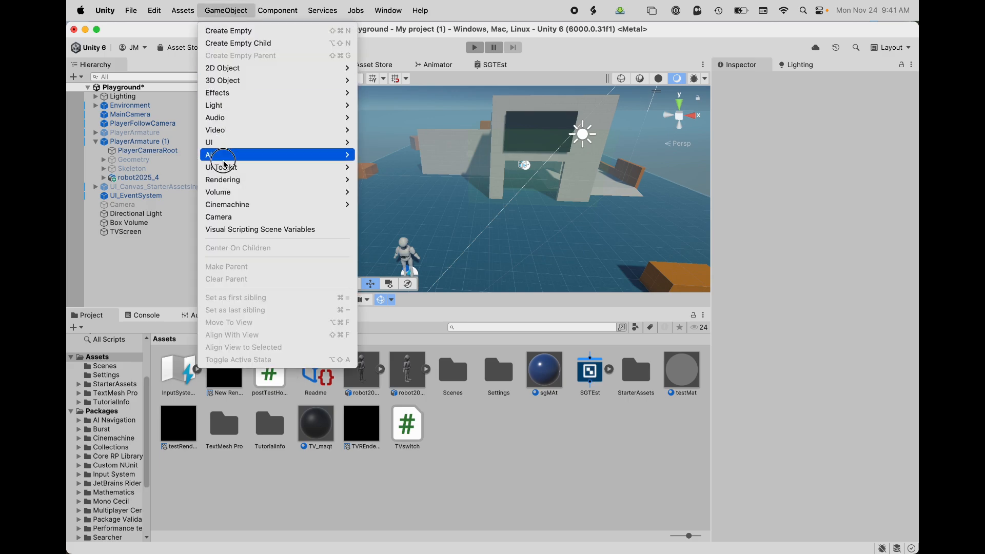
{"action": "left_click", "coordinate": [226, 217]}
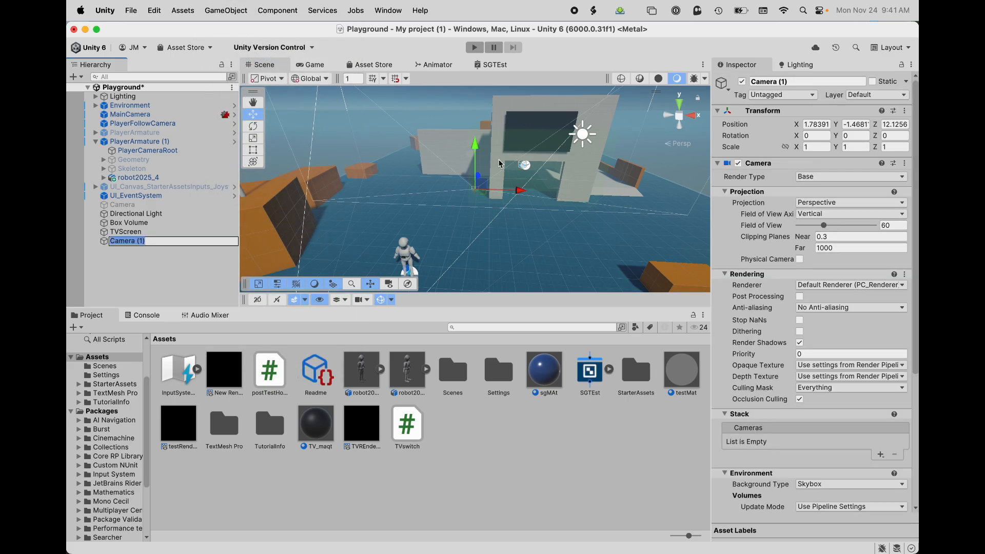
{"action": "left_click_drag", "start_coordinate": [487, 172], "coordinate": [461, 132]}
{"action": "middle_click_drag", "start_coordinate": [523, 168], "coordinate": [414, 237]}
{"action": "left_click_drag", "start_coordinate": [383, 224], "coordinate": [452, 194]}
{"action": "middle_click_drag", "start_coordinate": [538, 217], "coordinate": [590, 189]}
Rotate the new camera to about X 1.4, Y 224, Z 4.9 so it looks toward the robot.
{"action": "key", "text": "e"}
{"action": "left_click_drag", "start_coordinate": [592, 170], "coordinate": [373, 133]}
{"action": "left_click_drag", "start_coordinate": [569, 182], "coordinate": [535, 140]}
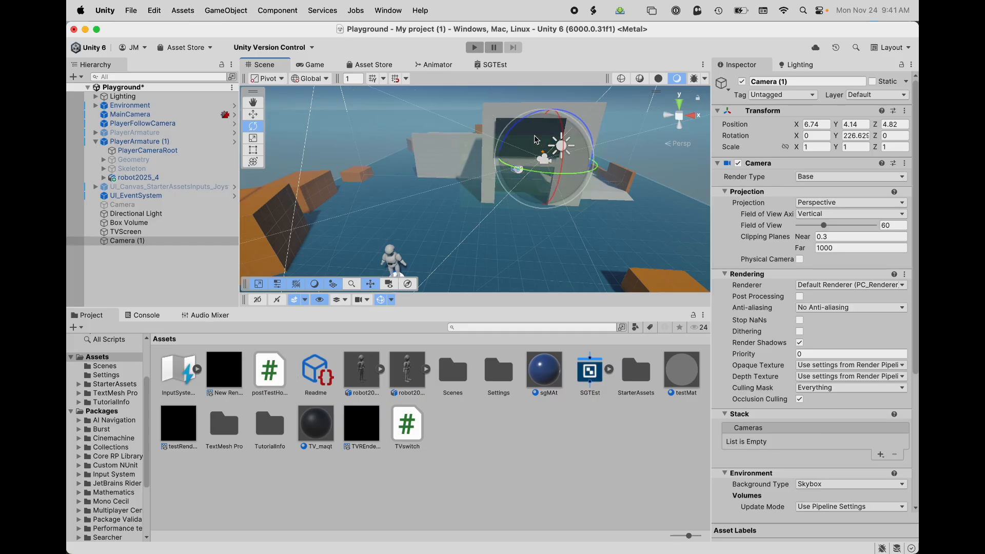
{"action": "left_click_drag", "start_coordinate": [587, 175], "coordinate": [562, 154]}
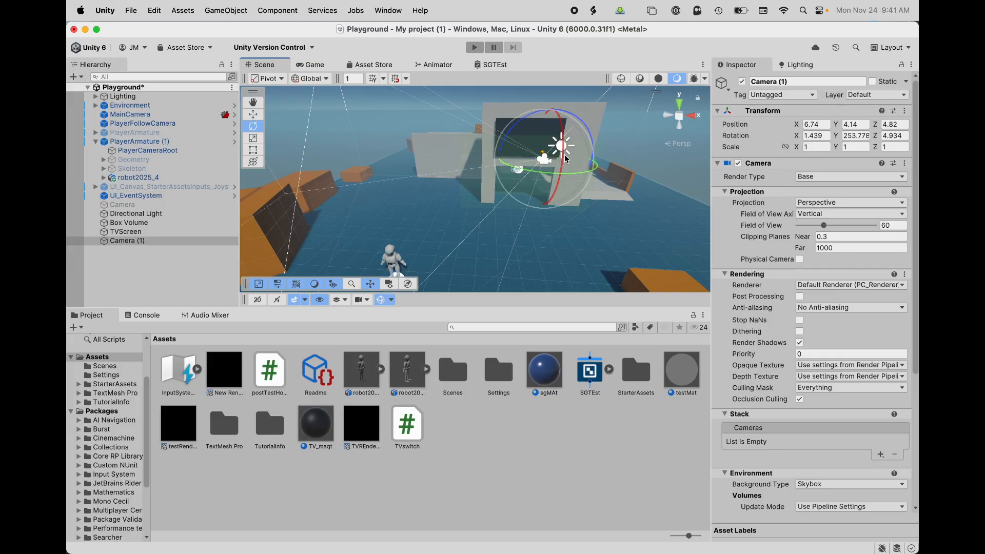
{"action": "key", "text": "f"}
{"action": "left_click_drag", "start_coordinate": [517, 219], "coordinate": [568, 210]}
{"action": "scroll", "coordinate": [541, 225], "scroll_direction": "down", "scroll_amount": 3}
{"action": "middle_click_drag", "start_coordinate": [541, 225], "coordinate": [579, 210]}
{"action": "scroll", "coordinate": [564, 209], "scroll_direction": "up", "scroll_amount": 5}
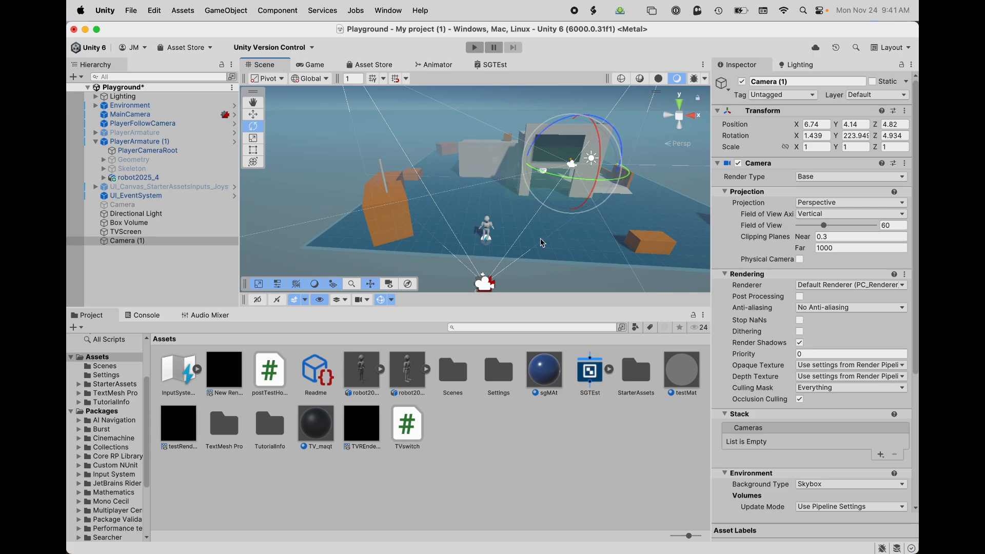
Disable the new camera's Audio Listener and set its Output Texture to TVREnderTexture.
{"action": "scroll", "coordinate": [790, 261], "scroll_direction": "down", "scroll_amount": 10}
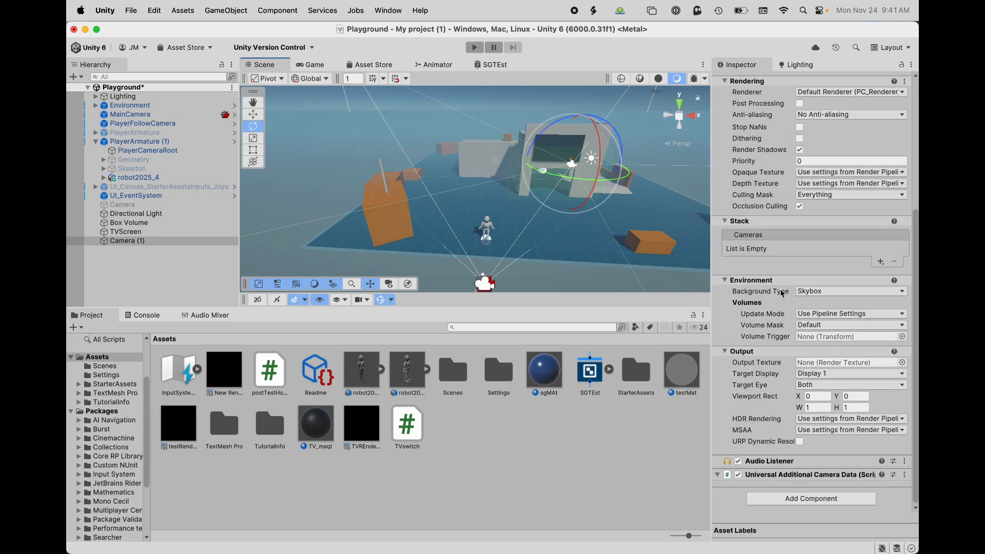
{"action": "left_click", "coordinate": [738, 461]}
{"action": "scroll", "coordinate": [806, 378], "scroll_direction": "up", "scroll_amount": 9}
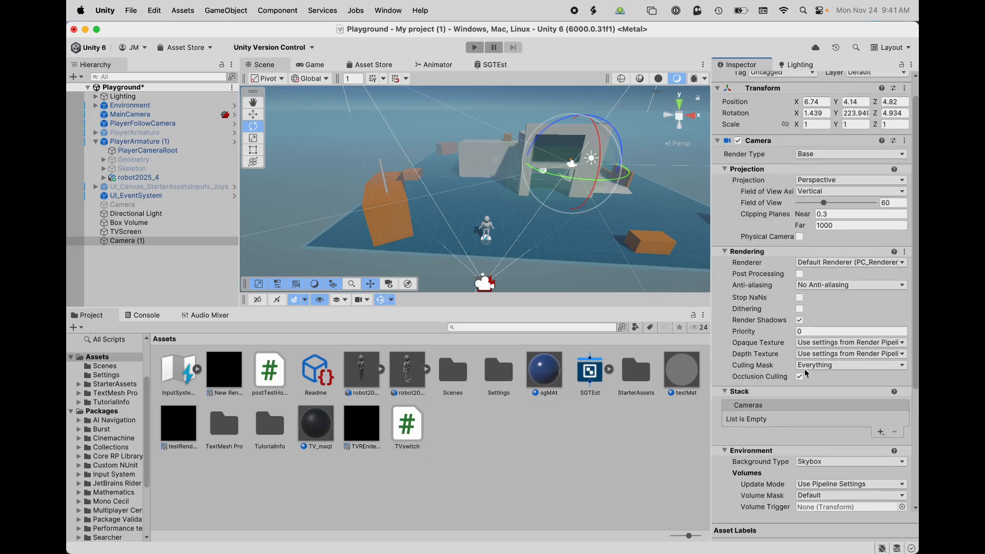
{"action": "scroll", "coordinate": [784, 316], "scroll_direction": "down", "scroll_amount": 9}
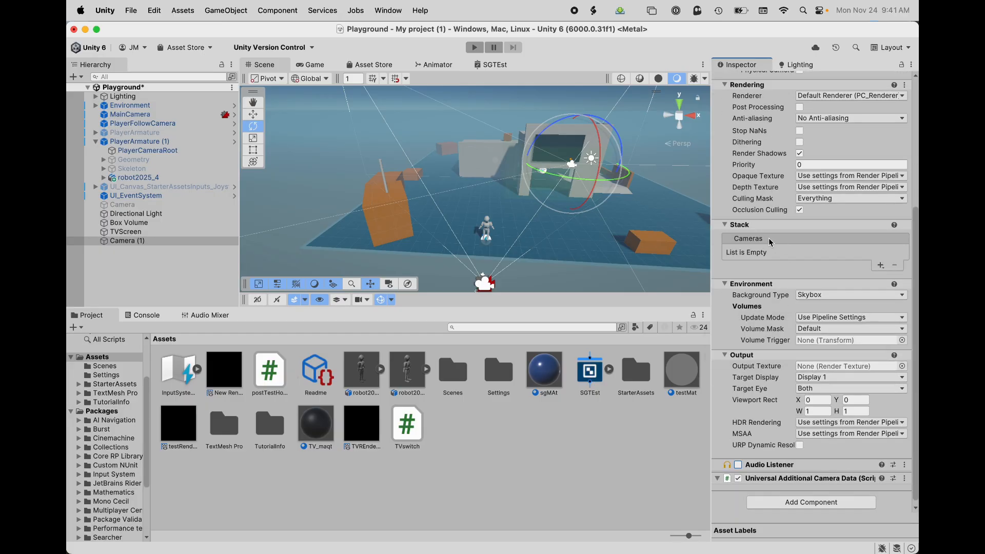
{"action": "scroll", "coordinate": [768, 240], "scroll_direction": "up", "scroll_amount": 1}
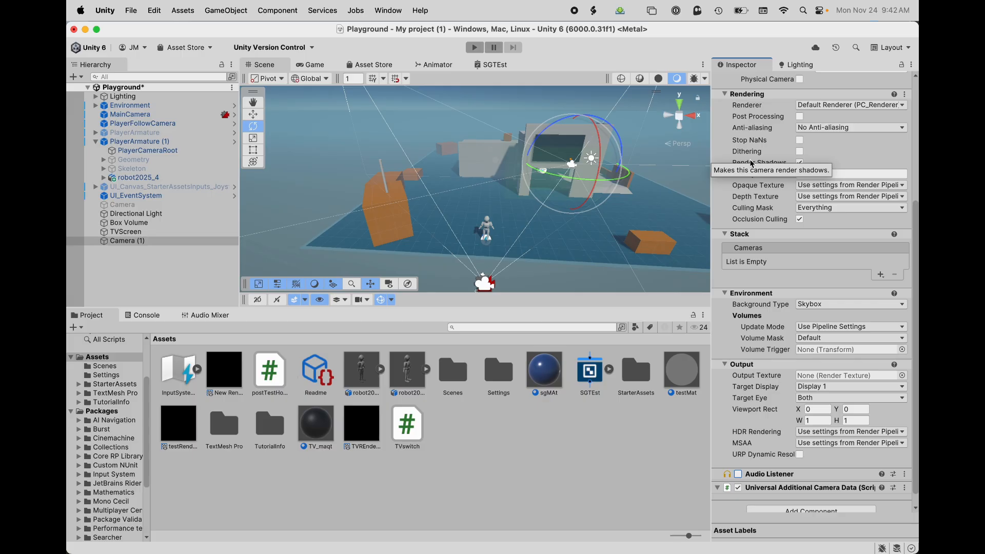
{"action": "scroll", "coordinate": [739, 216], "scroll_direction": "up", "scroll_amount": 5}
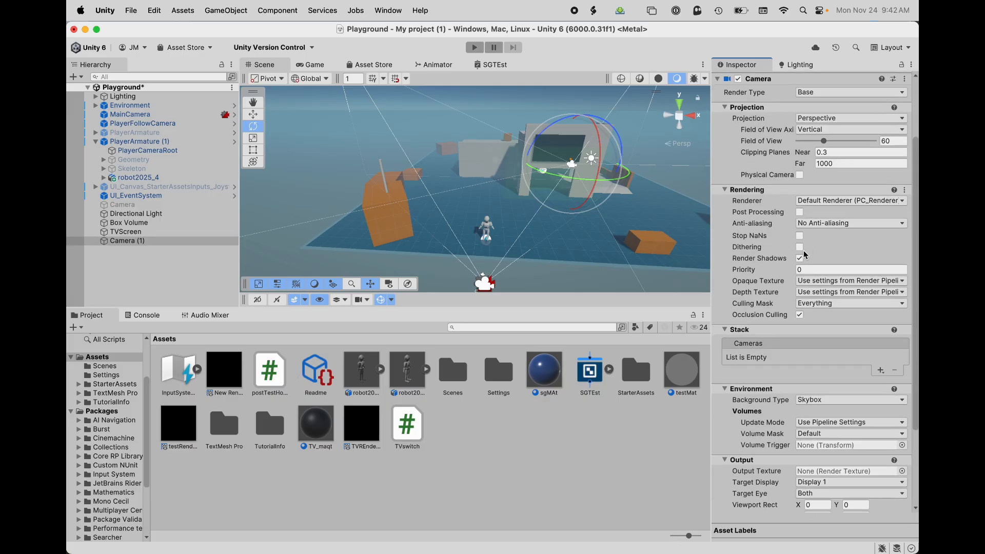
{"action": "scroll", "coordinate": [760, 238], "scroll_direction": "down", "scroll_amount": 1}
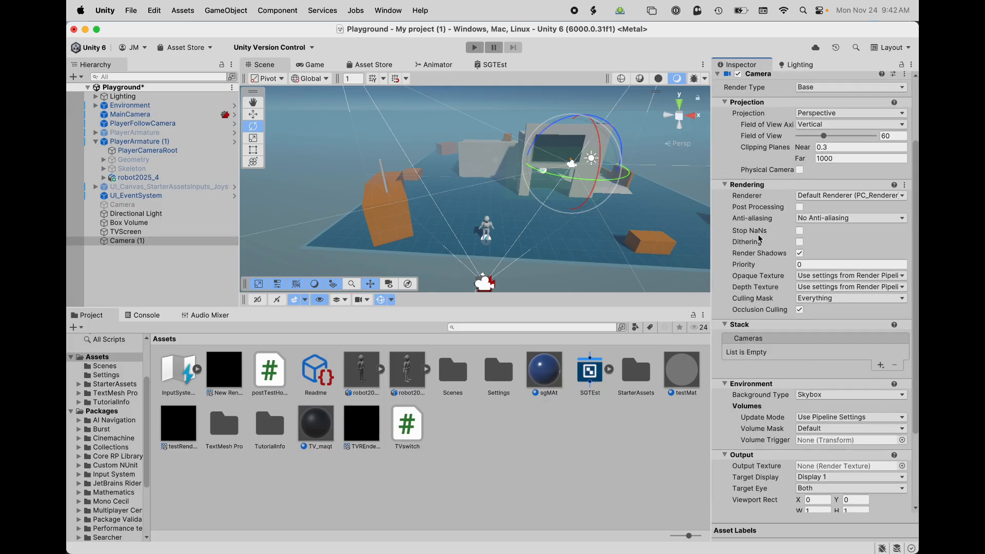
{"action": "scroll", "coordinate": [755, 289], "scroll_direction": "down", "scroll_amount": 1}
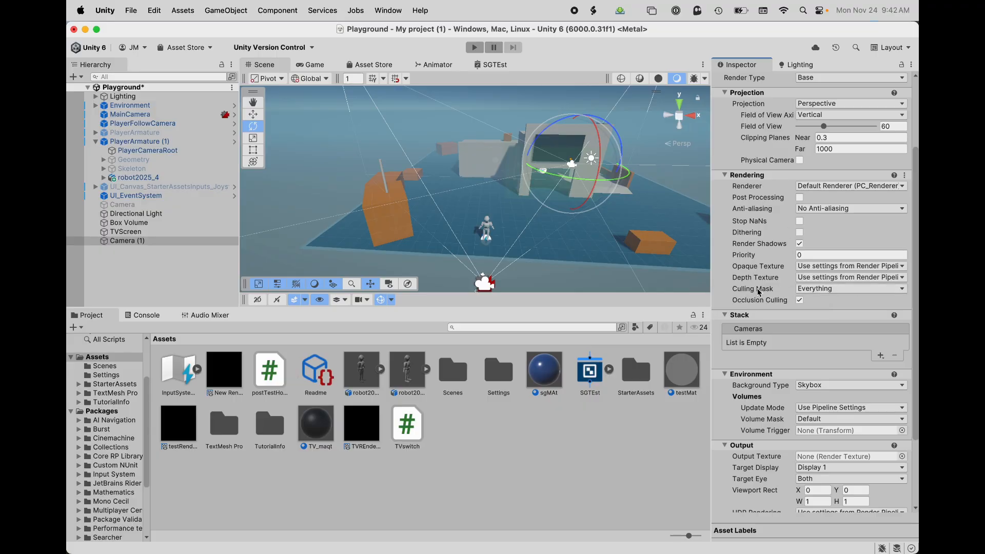
{"action": "scroll", "coordinate": [778, 427], "scroll_direction": "down", "scroll_amount": 5}
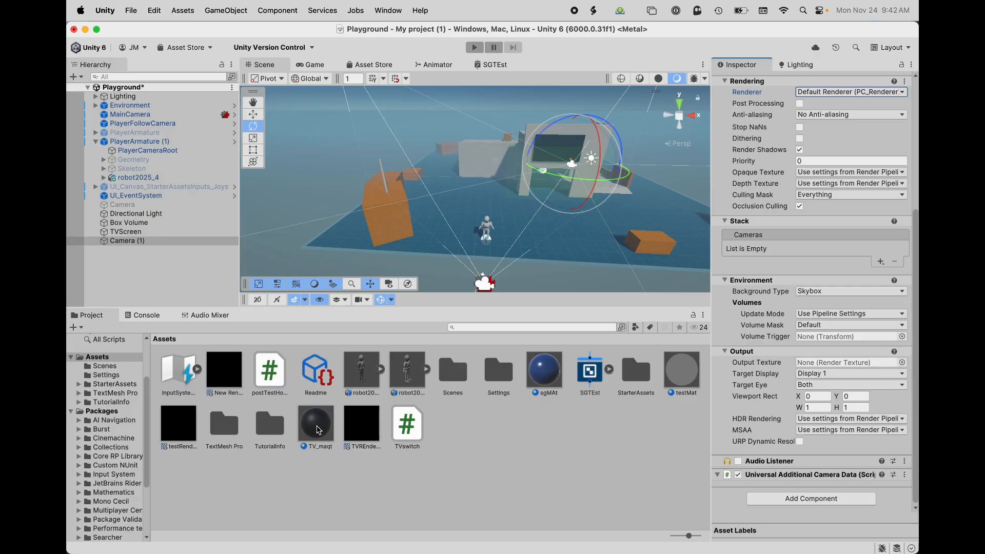
{"action": "left_click_drag", "start_coordinate": [318, 429], "coordinate": [817, 365]}
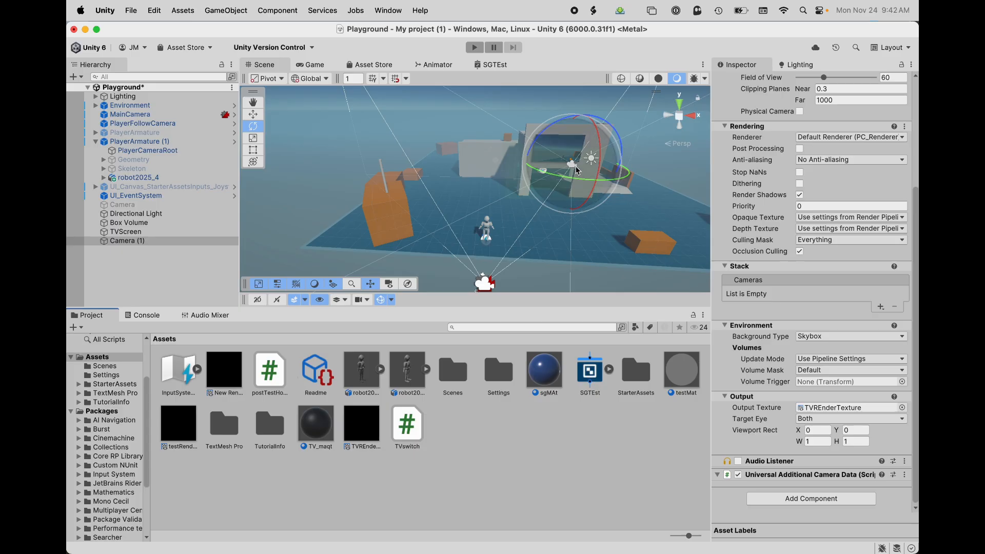
Run the scene, walk the robot around in front of the doorway to check the TV screen's live picture, and stop playback.
{"action": "scroll", "coordinate": [548, 153], "scroll_direction": "up", "scroll_amount": 5}
{"action": "middle_click_drag", "start_coordinate": [548, 152], "coordinate": [579, 137]}
{"action": "scroll", "coordinate": [554, 139], "scroll_direction": "down", "scroll_amount": 5}
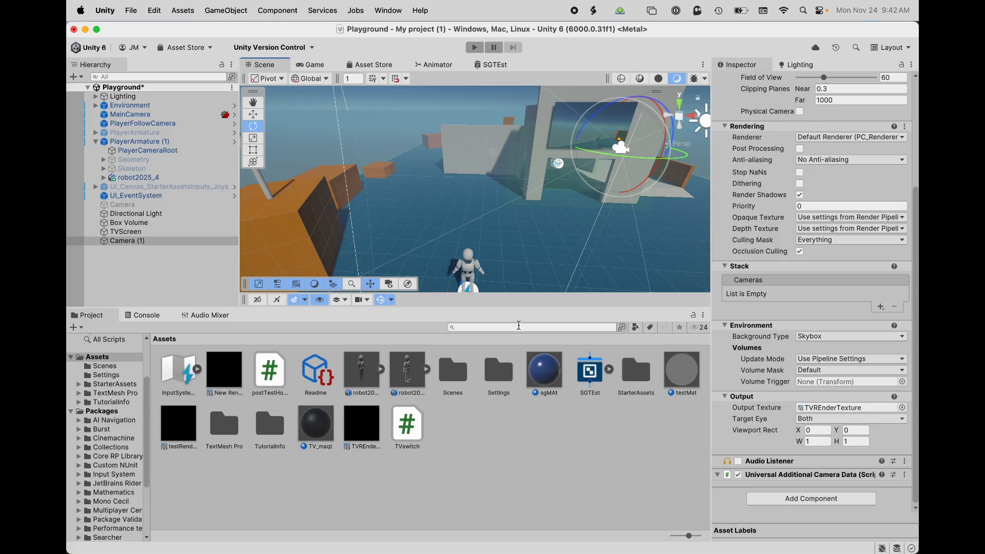
{"action": "left_click", "coordinate": [474, 48]}
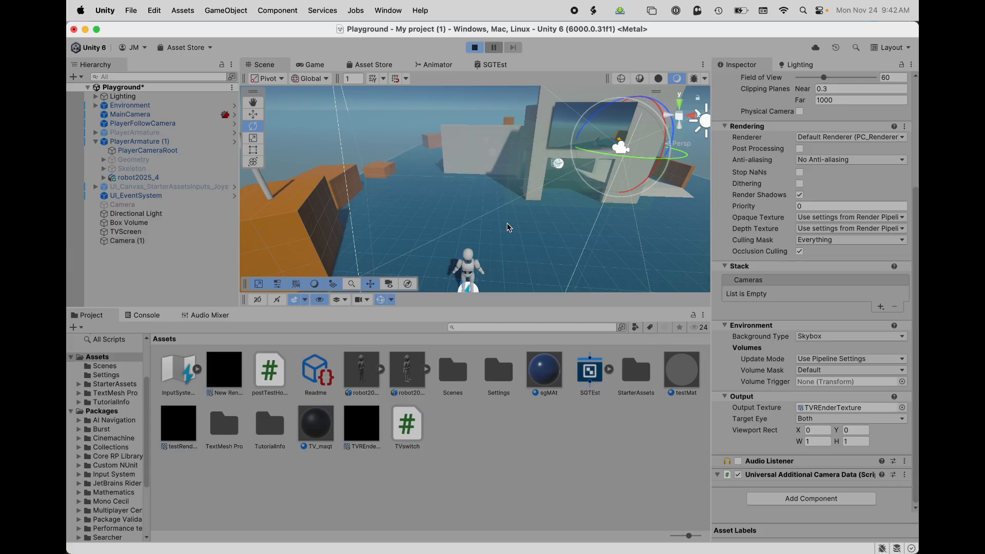
{"action": "key", "text": "d"}
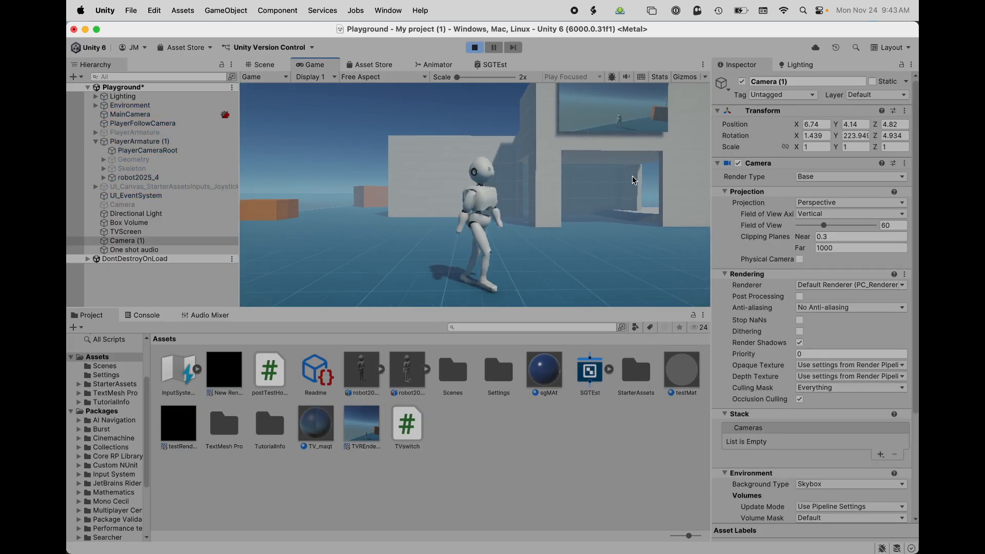
{"action": "key", "text": "s"}
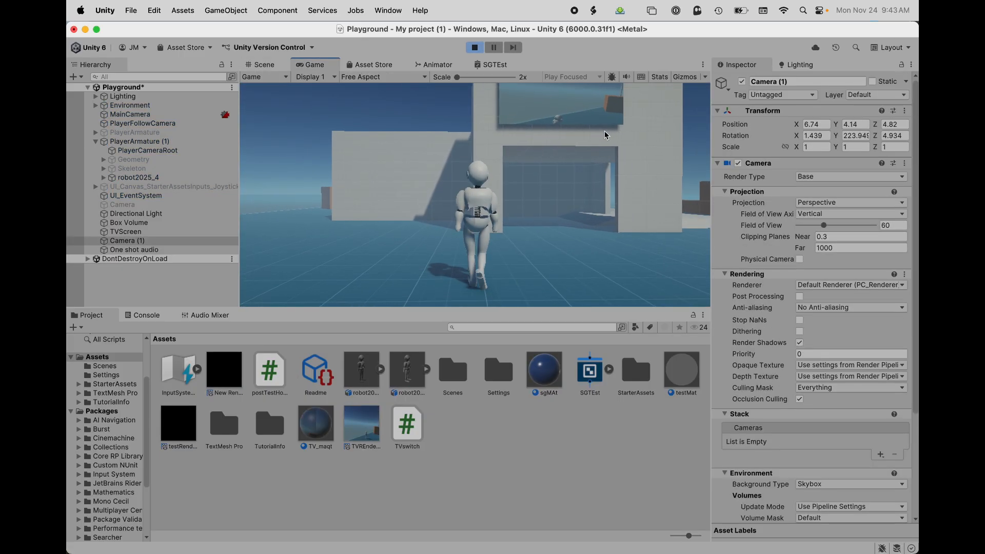
{"action": "key", "text": "a"}
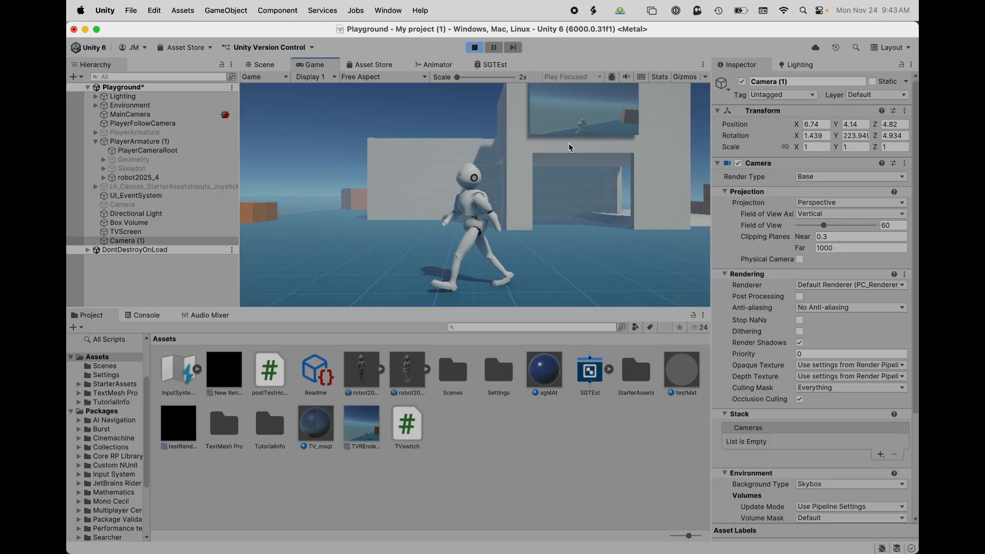
{"action": "key", "text": "d"}
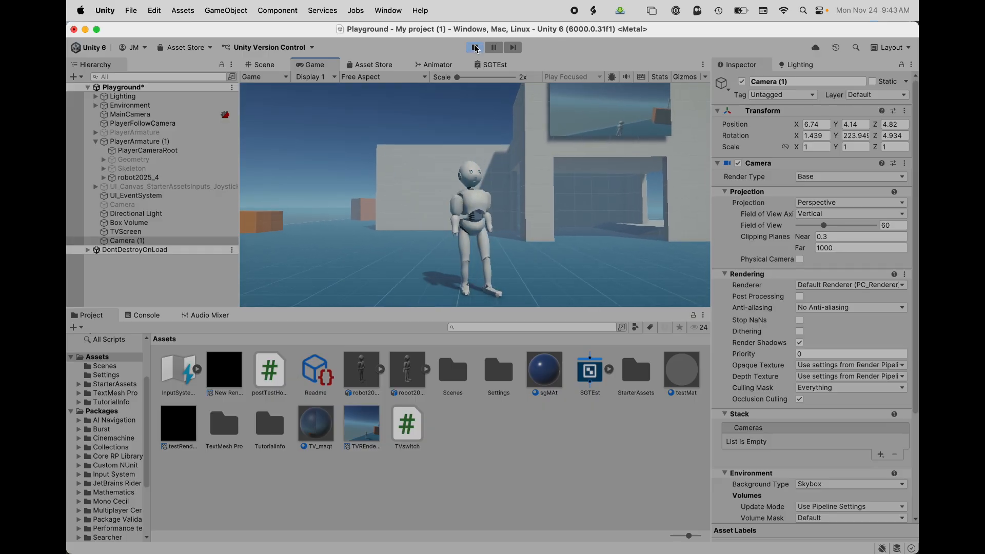
{"action": "key", "text": "super+p"}
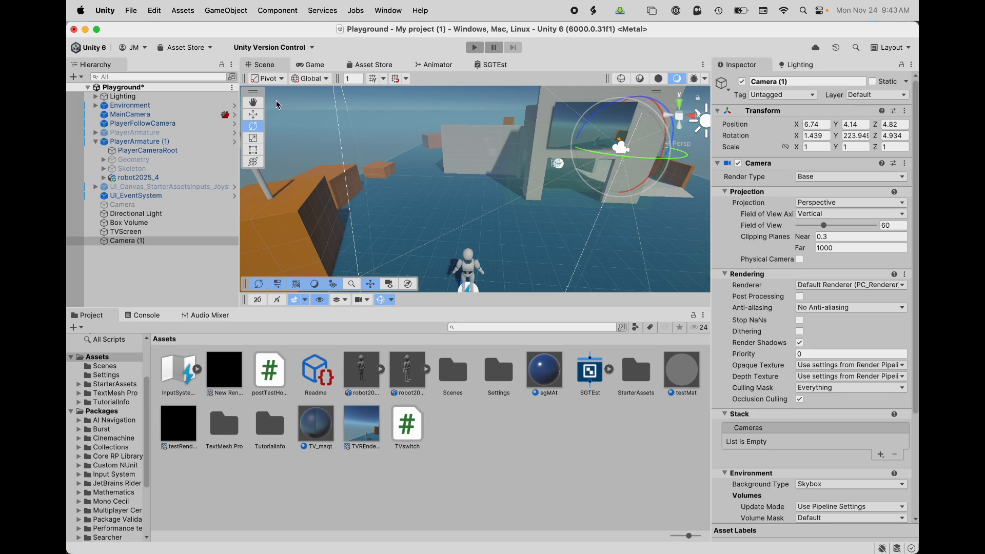
Lower Camera (1) and shift it sideways to about X 4.92, Y 3.13, beneath the TV screen.
{"action": "left_click", "coordinate": [253, 114]}
{"action": "left_click_drag", "start_coordinate": [638, 106], "coordinate": [637, 125]}
{"action": "left_click_drag", "start_coordinate": [663, 175], "coordinate": [623, 173]}
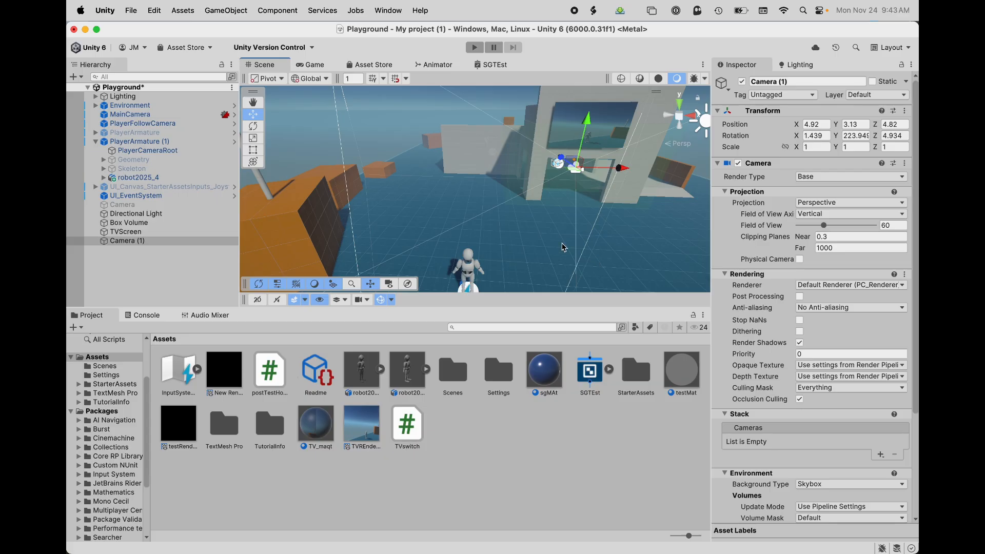
Select the TVScreen quad and expand its TV_maqt material settings down to the surface inputs.
{"action": "left_click", "coordinate": [562, 131]}
{"action": "middle_click_drag", "start_coordinate": [467, 164], "coordinate": [478, 164]}
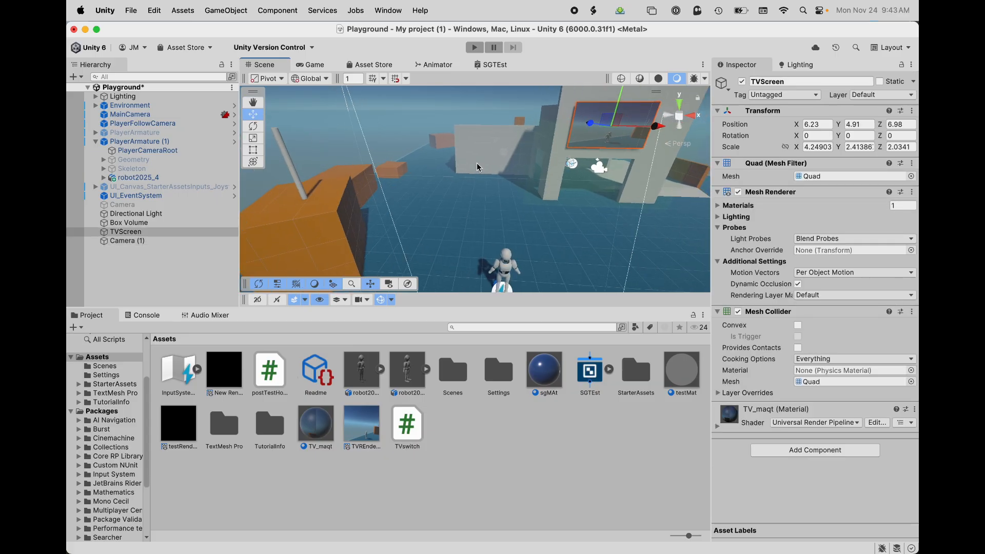
{"action": "left_click", "coordinate": [717, 427]}
{"action": "scroll", "coordinate": [780, 337], "scroll_direction": "down", "scroll_amount": 5}
{"action": "scroll", "coordinate": [776, 345], "scroll_direction": "down", "scroll_amount": 1}
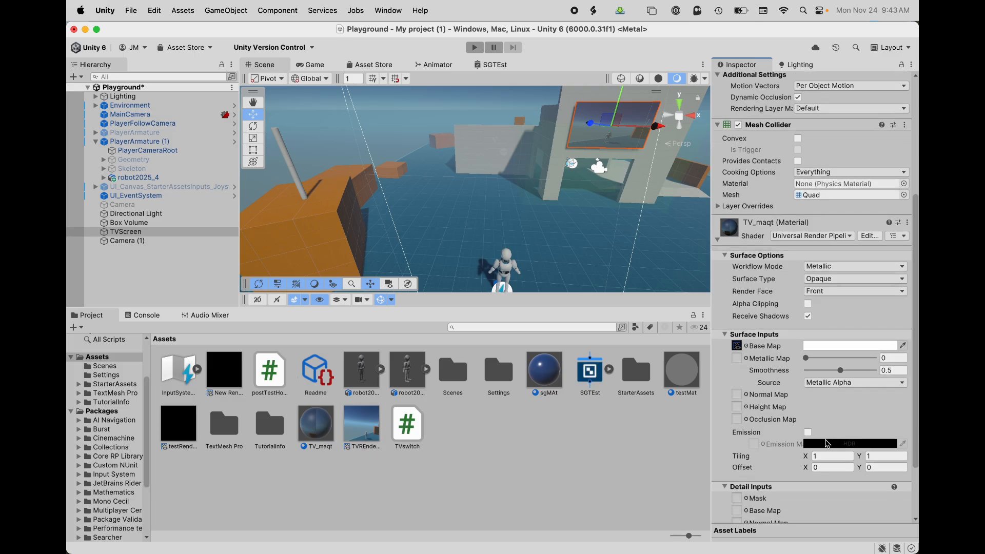
Try a grey-cyan emission of RGB 79, 92, 94 and zero smoothness on TV_maqt, and turn emission back off.
{"action": "left_click", "coordinate": [808, 433]}
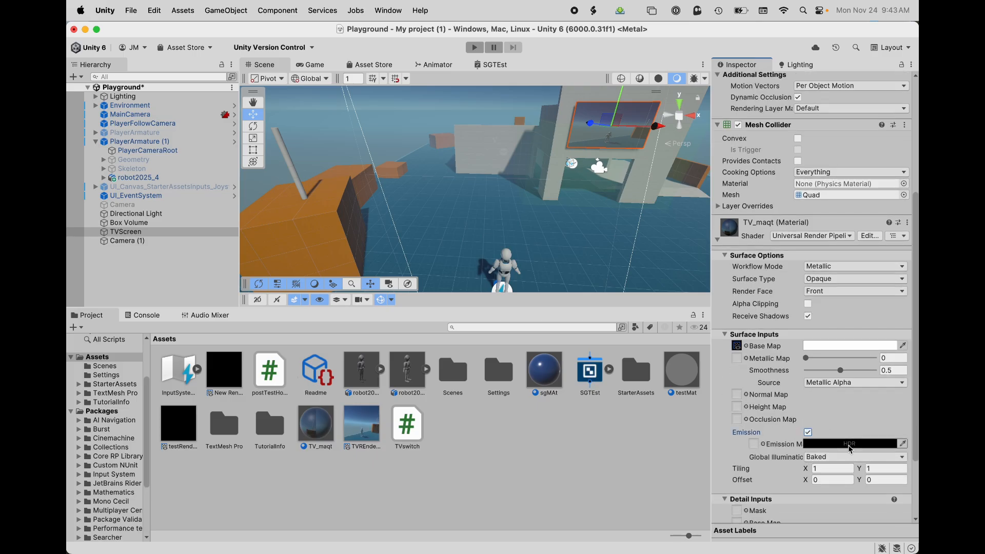
{"action": "left_click", "coordinate": [834, 444]}
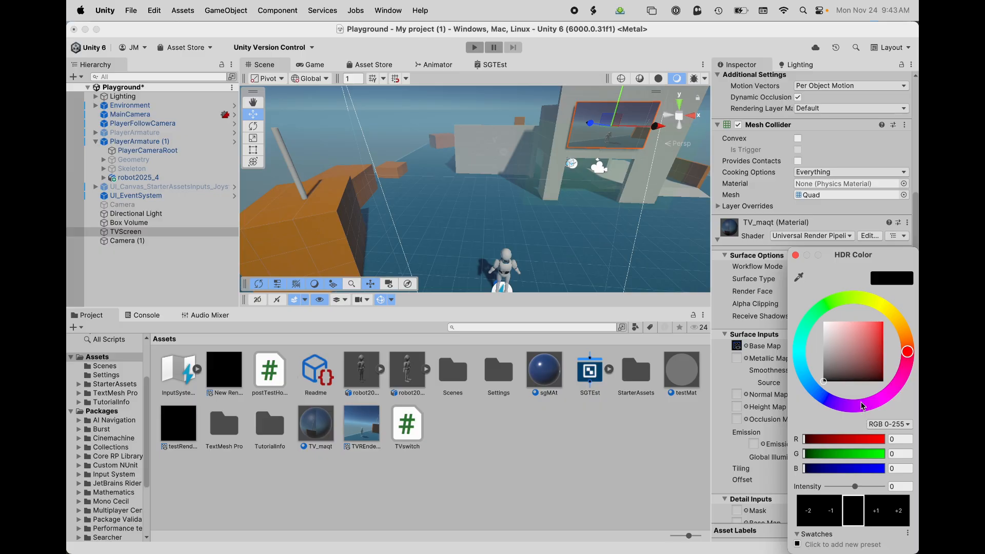
{"action": "left_click", "coordinate": [804, 363]}
{"action": "left_click_drag", "start_coordinate": [839, 359], "coordinate": [834, 360]}
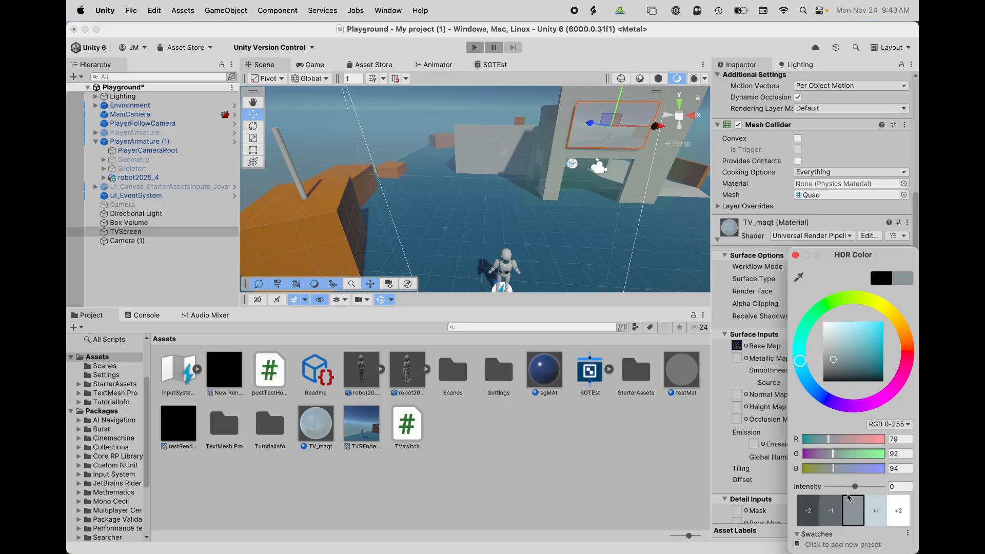
{"action": "mouse_move", "coordinate": [855, 486]}
{"action": "left_mouse_down"}
{"action": "mouse_move", "coordinate": [916, 490]}
{"action": "mouse_move", "coordinate": [857, 488]}
{"action": "left_mouse_up"}
{"action": "left_click", "coordinate": [768, 344]}
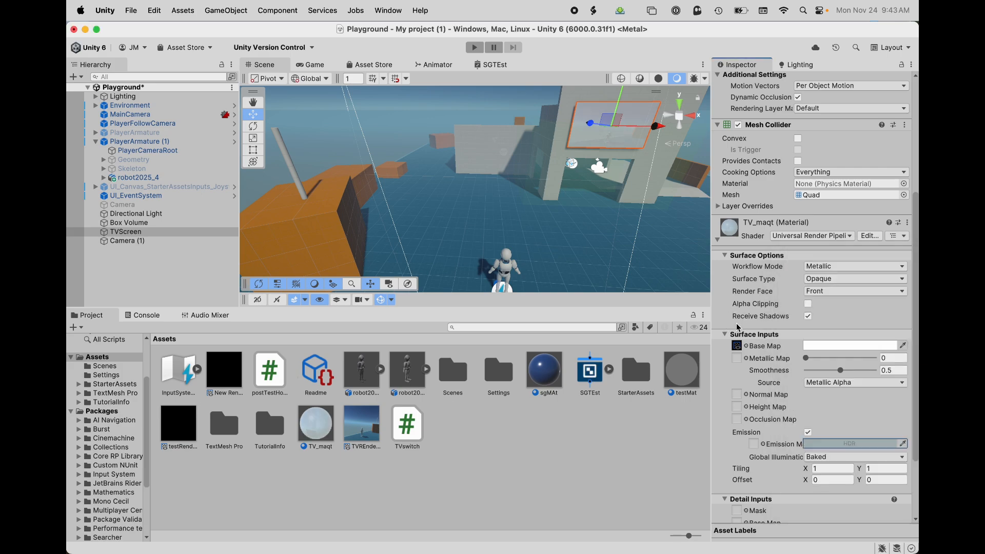
{"action": "left_click_drag", "start_coordinate": [842, 368], "coordinate": [793, 358]}
{"action": "left_click", "coordinate": [808, 432]}
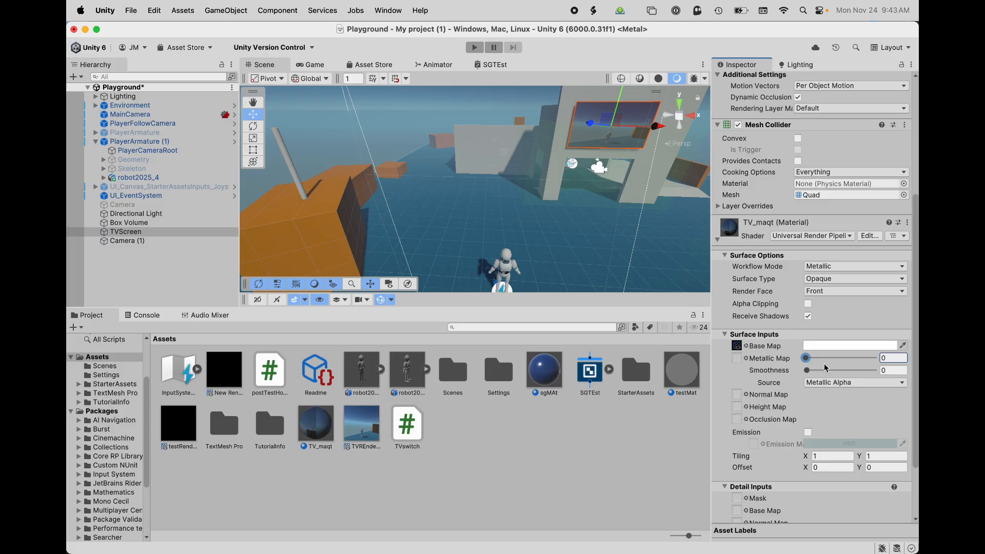
Set the Smoothness of the TV_maqt material to about 0.664.
{"action": "left_click_drag", "start_coordinate": [809, 372], "coordinate": [854, 373]}
{"action": "scroll", "coordinate": [765, 291], "scroll_direction": "up", "scroll_amount": 4}
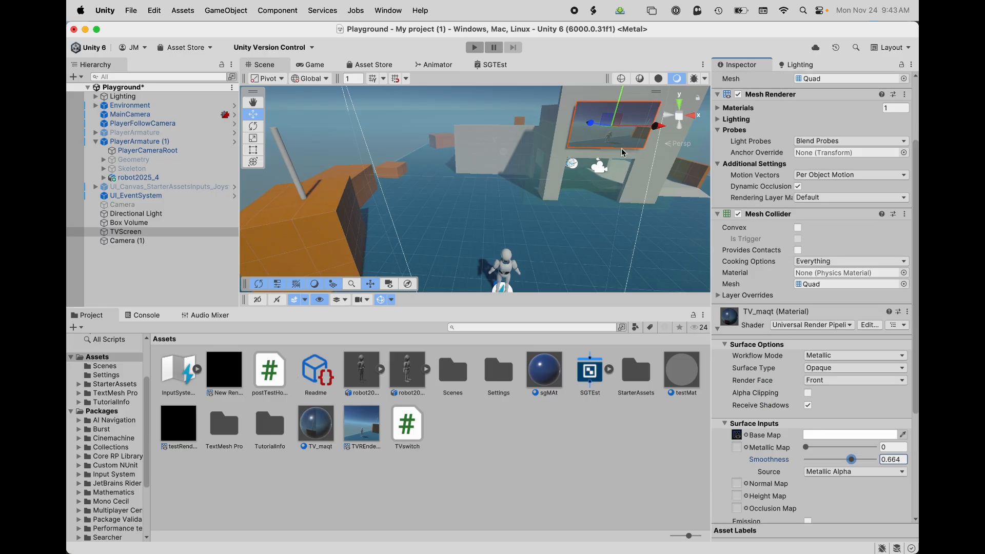
{"action": "key", "text": "f"}
{"action": "left_click_drag", "start_coordinate": [574, 196], "coordinate": [651, 156], "text": "alt"}
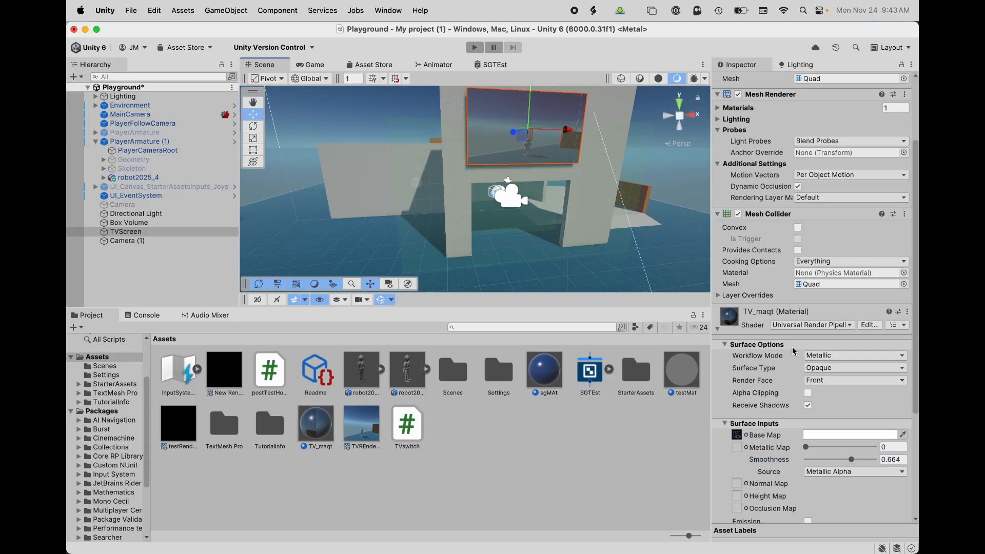
Try adjusting the Base Map tint of the TV_maqt material and return it to full white.
{"action": "left_click", "coordinate": [874, 436]}
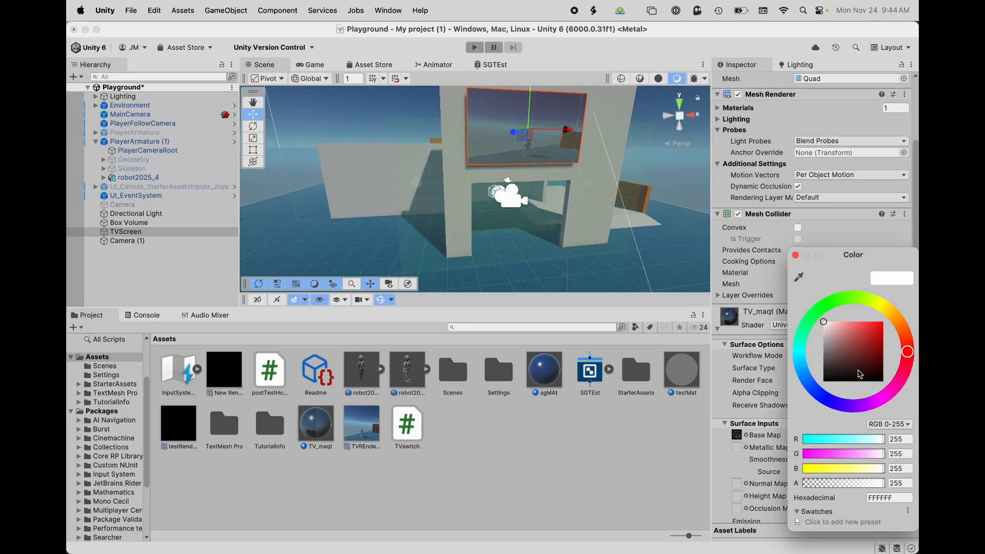
{"action": "left_click_drag", "start_coordinate": [881, 486], "coordinate": [912, 482]}
{"action": "left_click_drag", "start_coordinate": [836, 334], "coordinate": [821, 319]}
{"action": "left_click", "coordinate": [760, 231]}
Examine the TVScreen quad and the area around the doorway from several angles.
{"action": "scroll", "coordinate": [781, 442], "scroll_direction": "down", "scroll_amount": 3}
{"action": "scroll", "coordinate": [575, 248], "scroll_direction": "down", "scroll_amount": 5}
{"action": "scroll", "coordinate": [578, 250], "scroll_direction": "down", "scroll_amount": 8}
{"action": "middle_click_drag", "start_coordinate": [561, 233], "coordinate": [552, 218]}
{"action": "scroll", "coordinate": [551, 217], "scroll_direction": "up", "scroll_amount": 10}
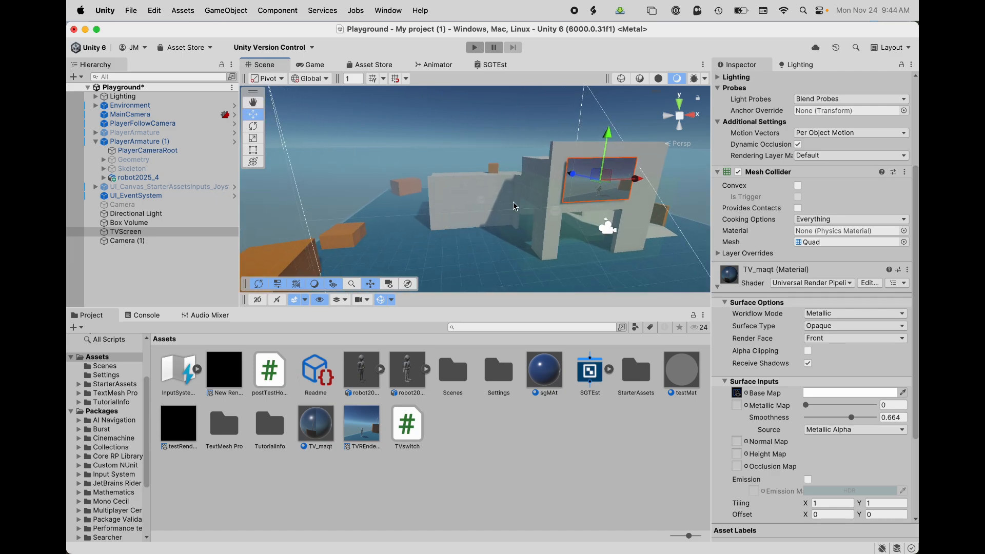
{"action": "middle_click_drag", "start_coordinate": [482, 201], "coordinate": [410, 150]}
{"action": "right_click_drag", "start_coordinate": [386, 155], "coordinate": [540, 166]}
{"action": "middle_click_drag", "start_coordinate": [551, 169], "coordinate": [604, 201]}
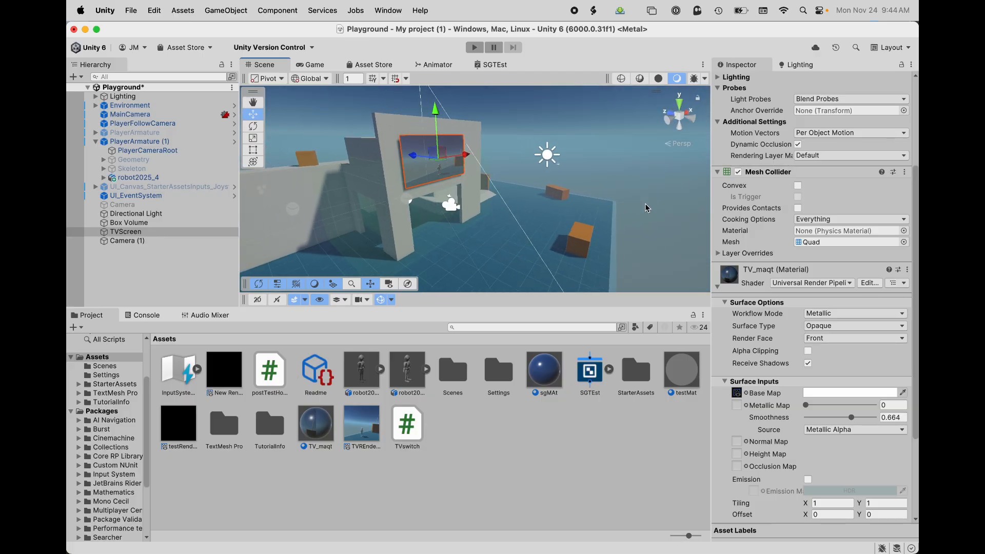
{"action": "middle_click_drag", "start_coordinate": [498, 250], "coordinate": [476, 182]}
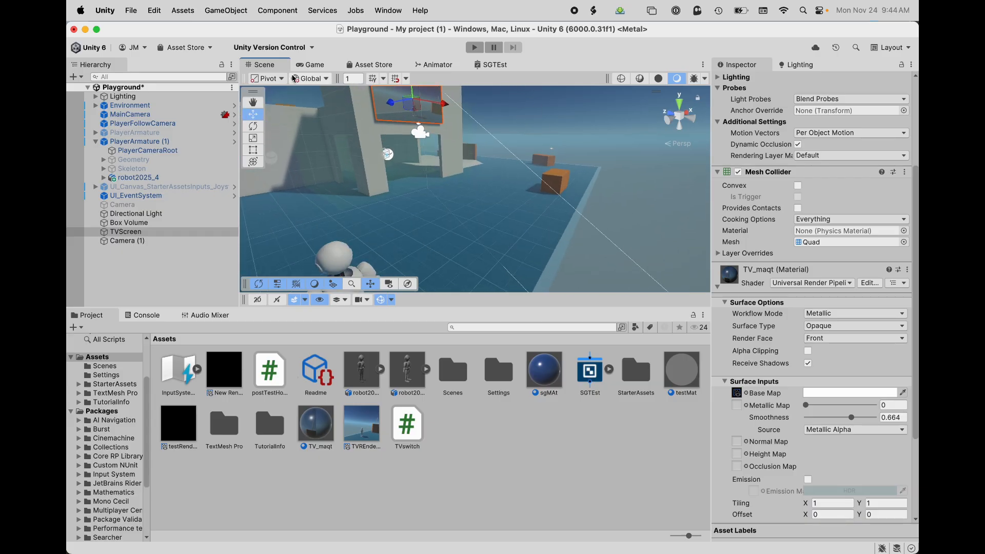
Add a second directional light to the scene and raise it to a Y position of 4.36.
{"action": "left_click", "coordinate": [226, 10]}
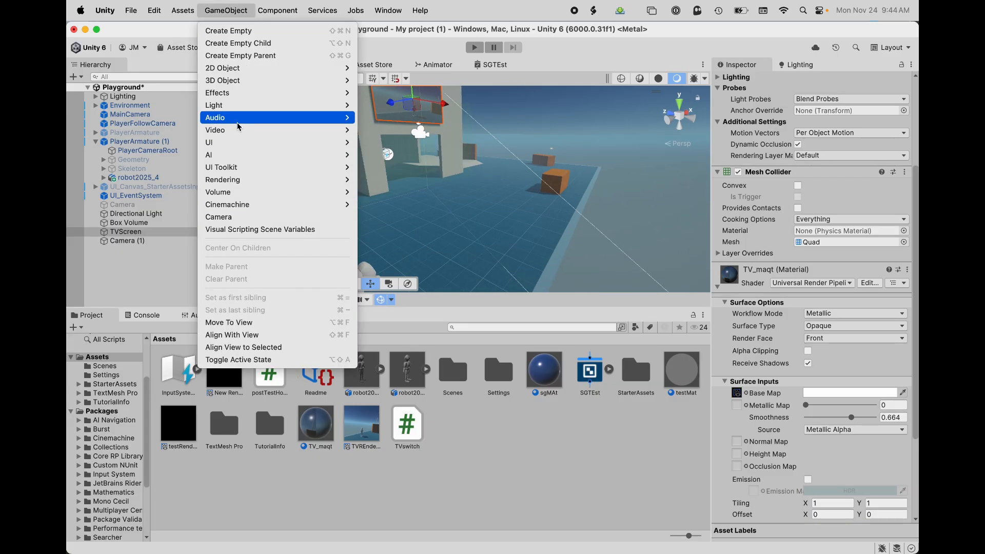
{"action": "mouse_move", "coordinate": [236, 111]}
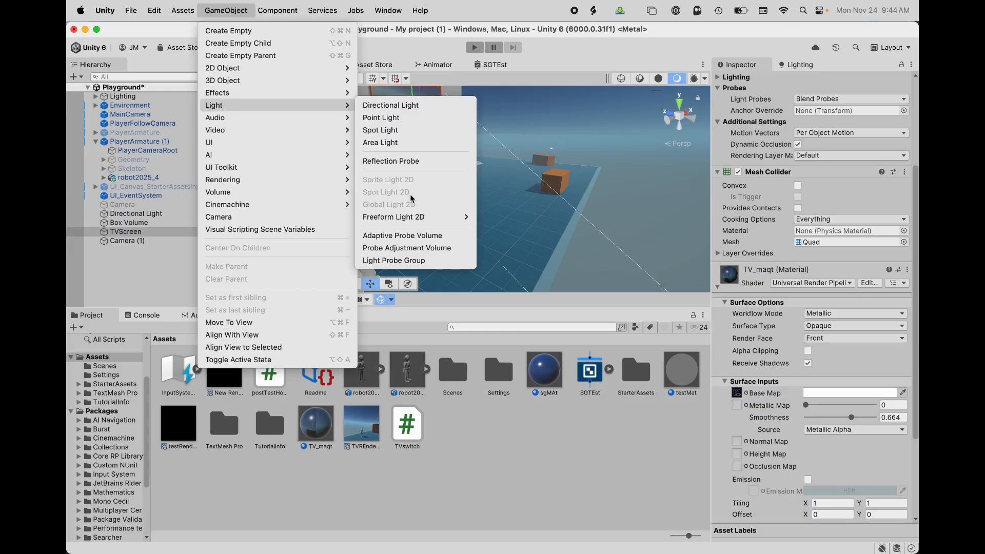
{"action": "left_click", "coordinate": [405, 109]}
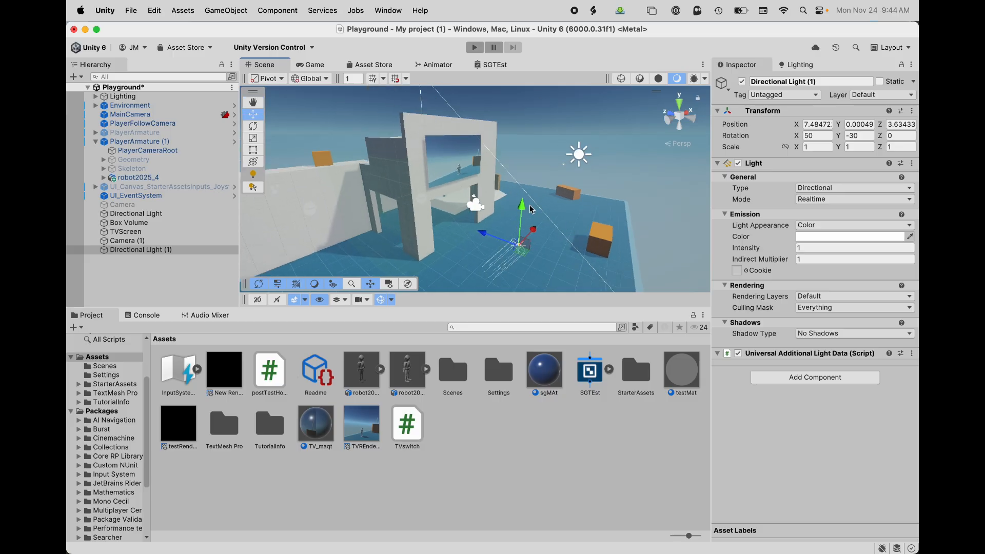
{"action": "left_click_drag", "start_coordinate": [520, 210], "coordinate": [558, 184]}
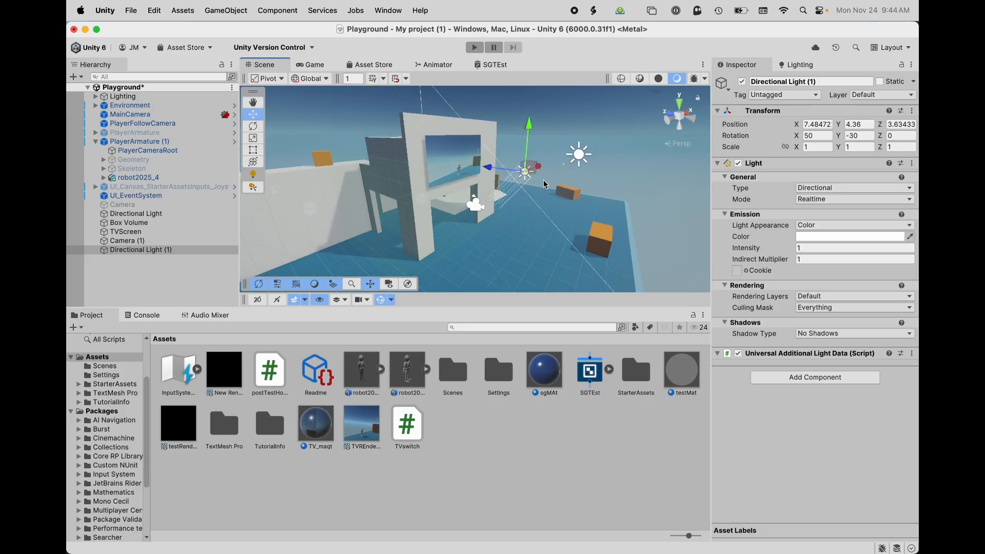
Aim the new directional light at the TV screen, with rotation about -5.6, -2.1, 19.3, and set TV_maqt's Smoothness to 1.
{"action": "left_click", "coordinate": [253, 126]}
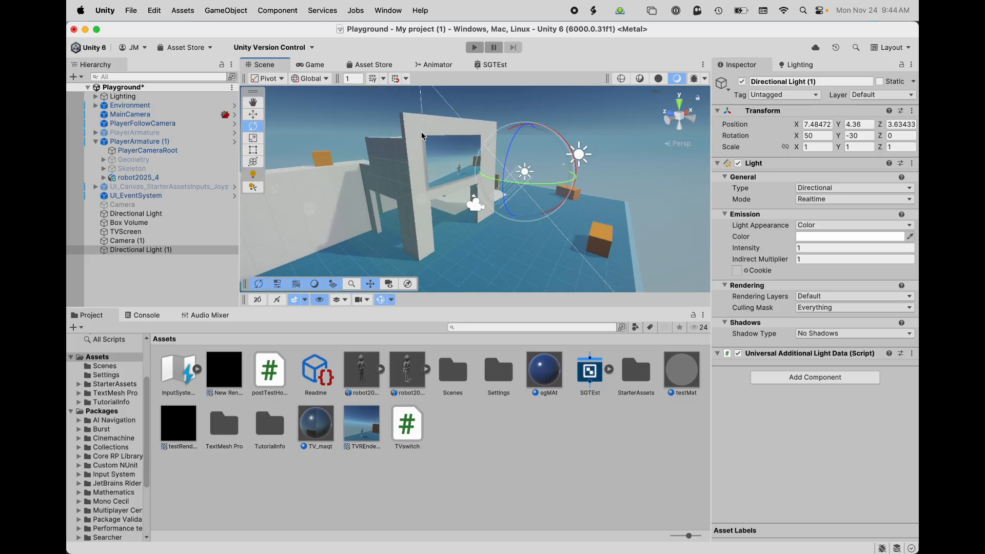
{"action": "left_click_drag", "start_coordinate": [564, 140], "coordinate": [555, 205]}
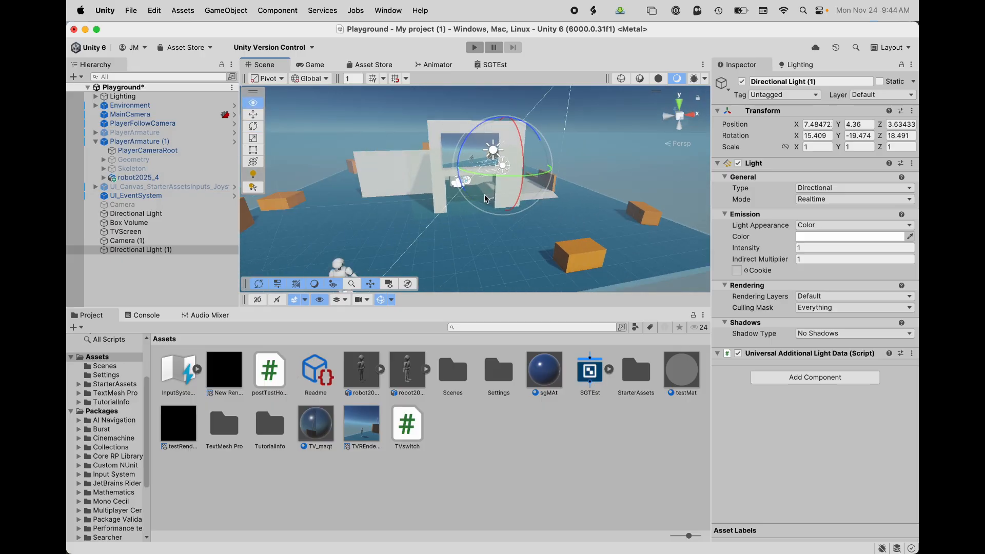
{"action": "left_click_drag", "start_coordinate": [523, 169], "coordinate": [526, 189]}
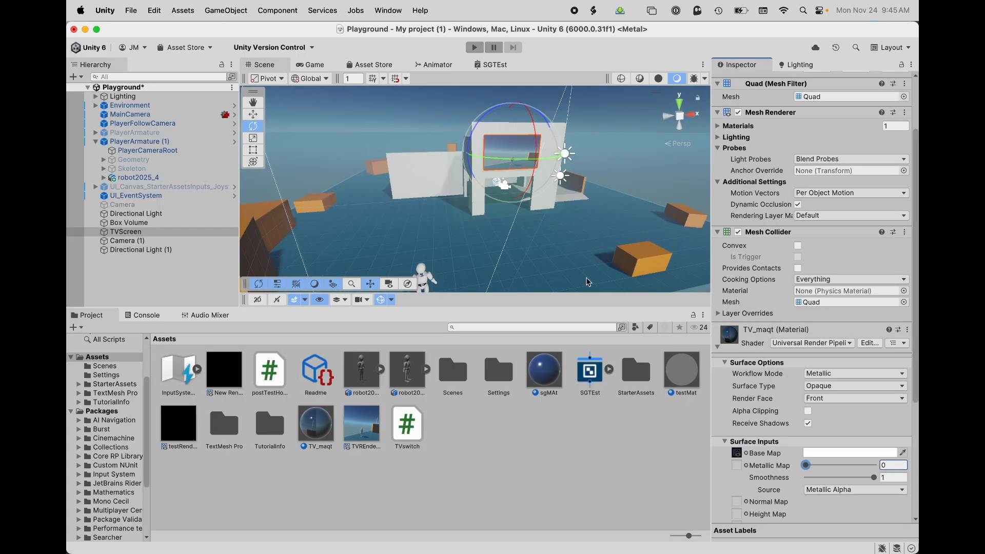
{"action": "mouse_move", "coordinate": [583, 173]}
{"action": "left_mouse_down", "text": "alt"}
{"action": "mouse_move", "coordinate": [557, 177]}
{"action": "mouse_move", "coordinate": [582, 170]}
{"action": "mouse_move", "coordinate": [566, 169]}
{"action": "left_mouse_up", "text": "alt"}
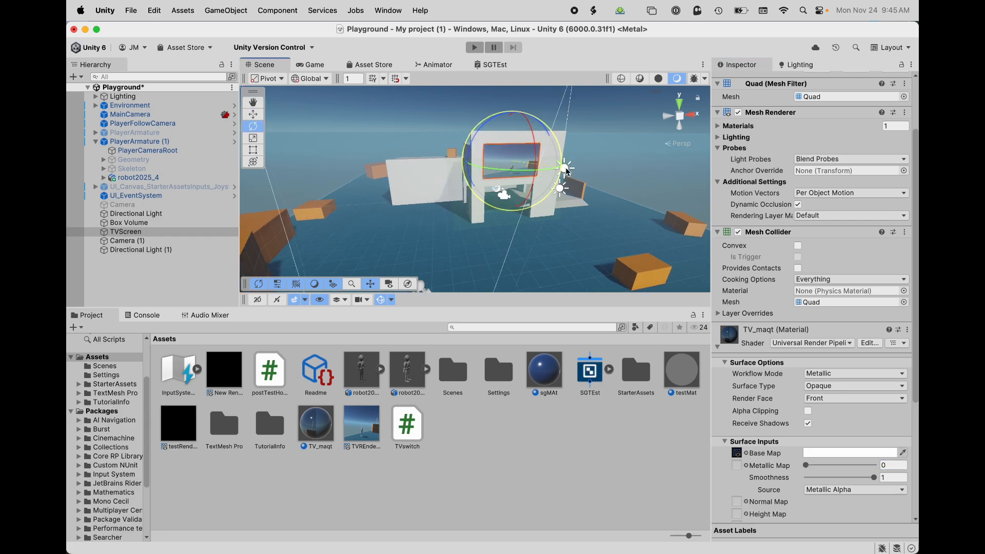
{"action": "scroll", "coordinate": [429, 174], "scroll_direction": "up", "scroll_amount": 2}
{"action": "middle_click_drag", "start_coordinate": [412, 174], "coordinate": [436, 171]}
{"action": "left_click_drag", "start_coordinate": [380, 182], "coordinate": [581, 164], "text": "alt"}
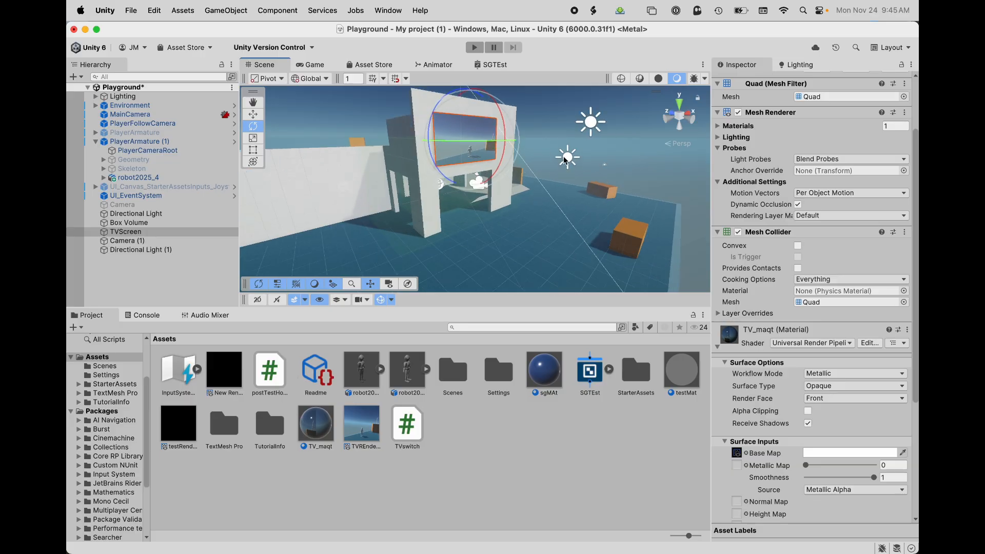
Restrict the Rendering Layers of the new directional light to Light Layer 1 only.
{"action": "left_click", "coordinate": [152, 250]}
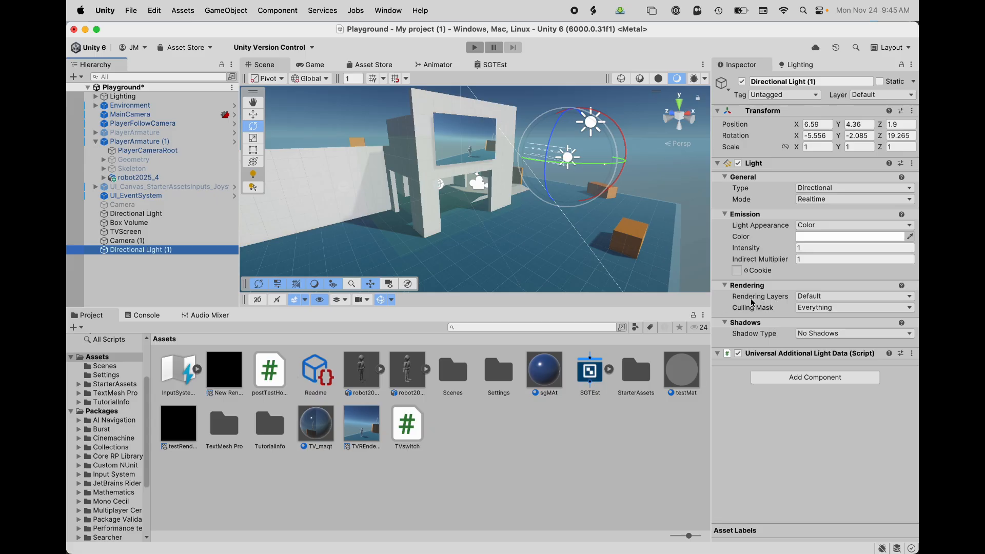
{"action": "left_click", "coordinate": [820, 297]}
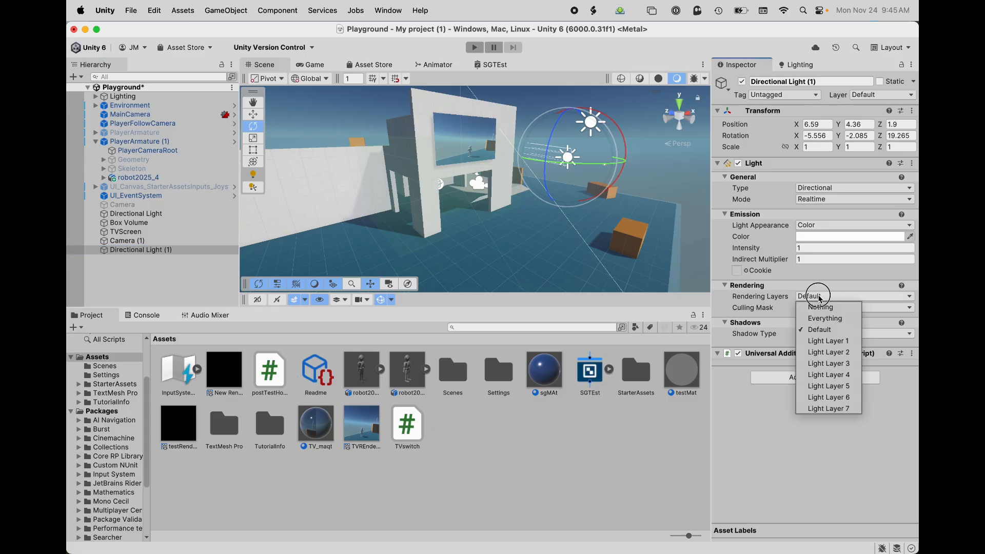
{"action": "left_click", "coordinate": [836, 307]}
{"action": "left_click", "coordinate": [842, 296]}
{"action": "left_click", "coordinate": [841, 296]}
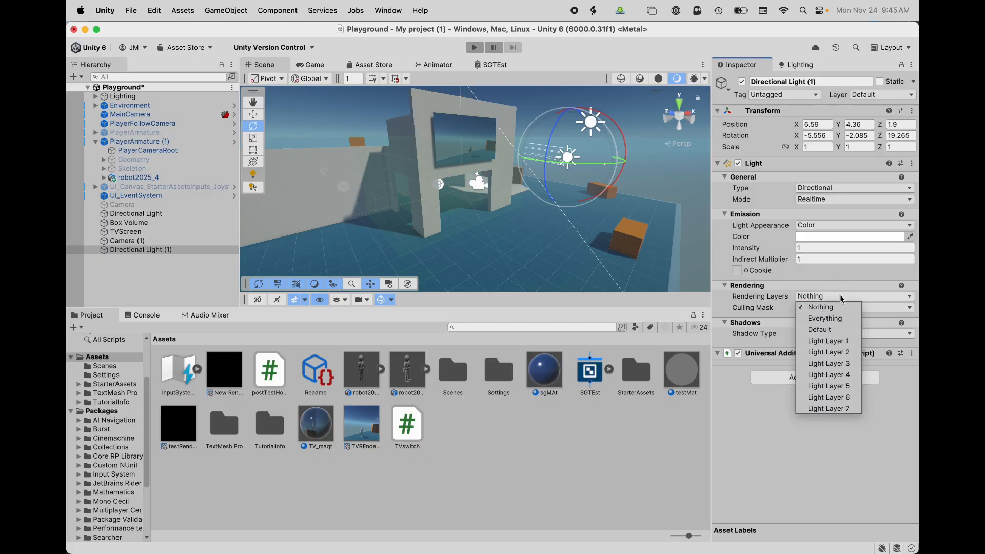
{"action": "left_click", "coordinate": [834, 343]}
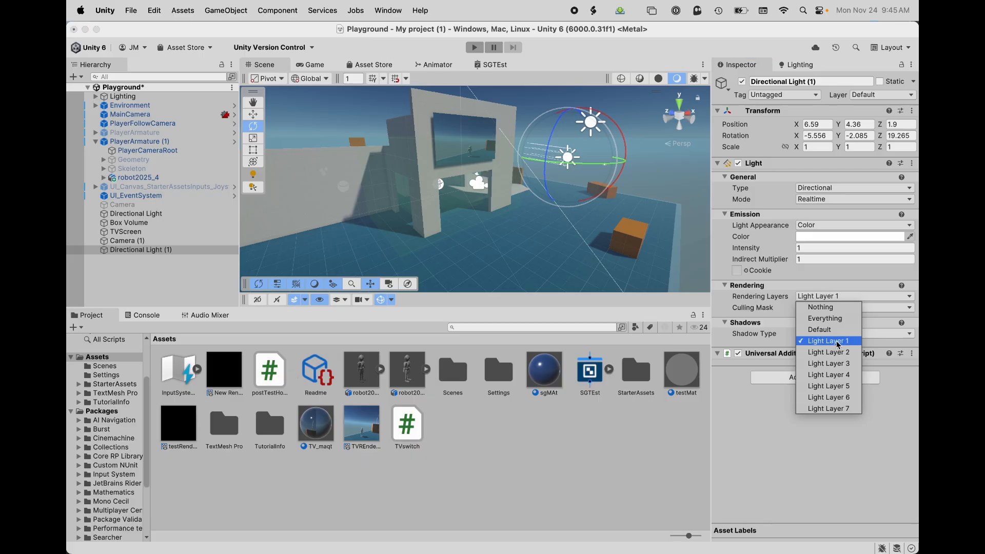
{"action": "left_click_drag", "start_coordinate": [596, 173], "coordinate": [581, 194], "text": "alt"}
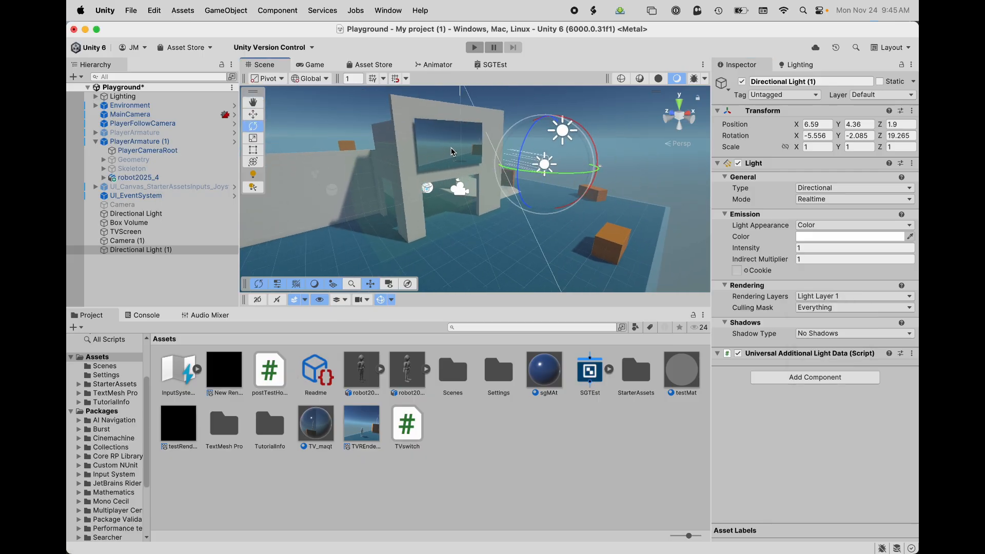
Set the Rendering Layer Mask of the TVScreen quad's Mesh Renderer to Light Layer 1 only, without Default.
{"action": "left_click", "coordinate": [433, 141]}
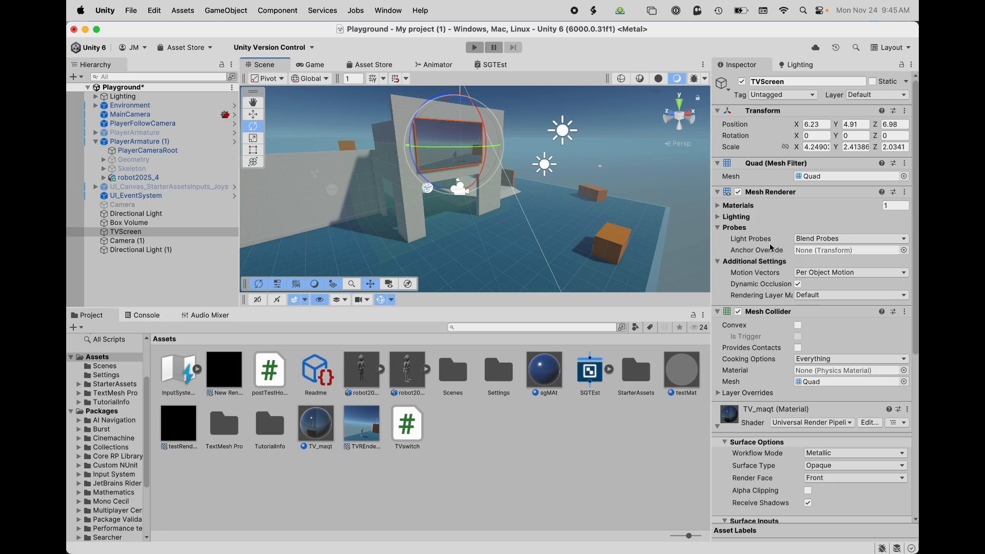
{"action": "scroll", "coordinate": [780, 251], "scroll_direction": "down", "scroll_amount": 3}
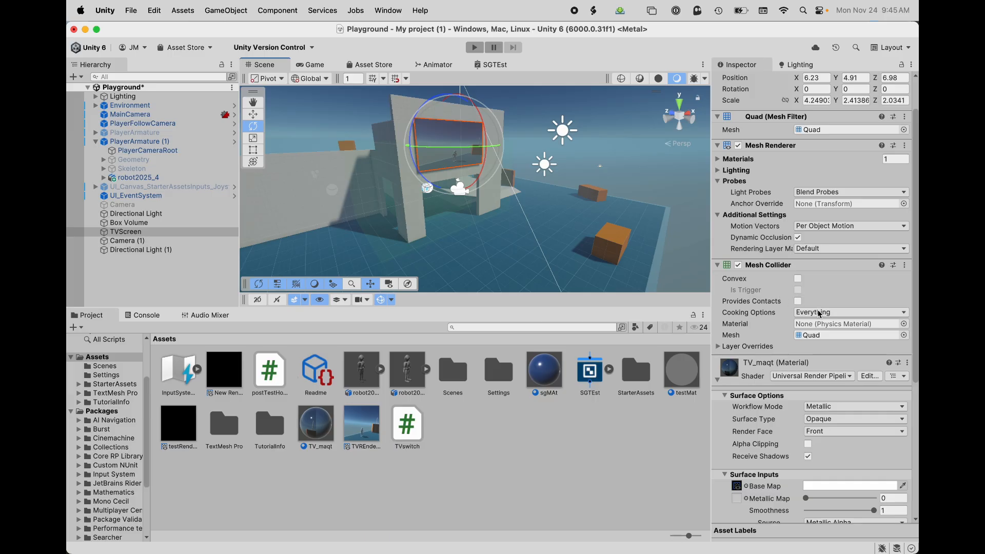
{"action": "scroll", "coordinate": [769, 240], "scroll_direction": "down", "scroll_amount": 1}
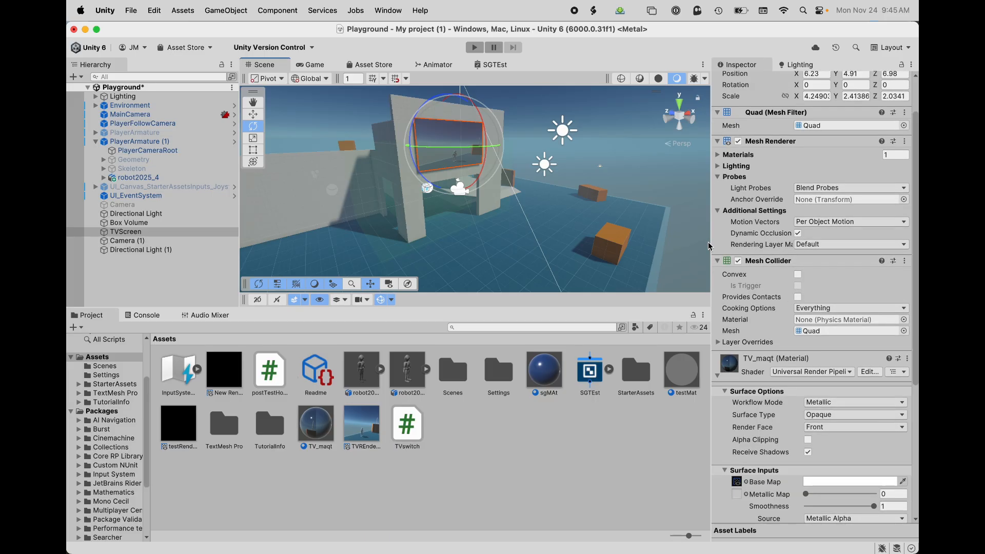
{"action": "left_click_drag", "start_coordinate": [711, 246], "coordinate": [661, 242]}
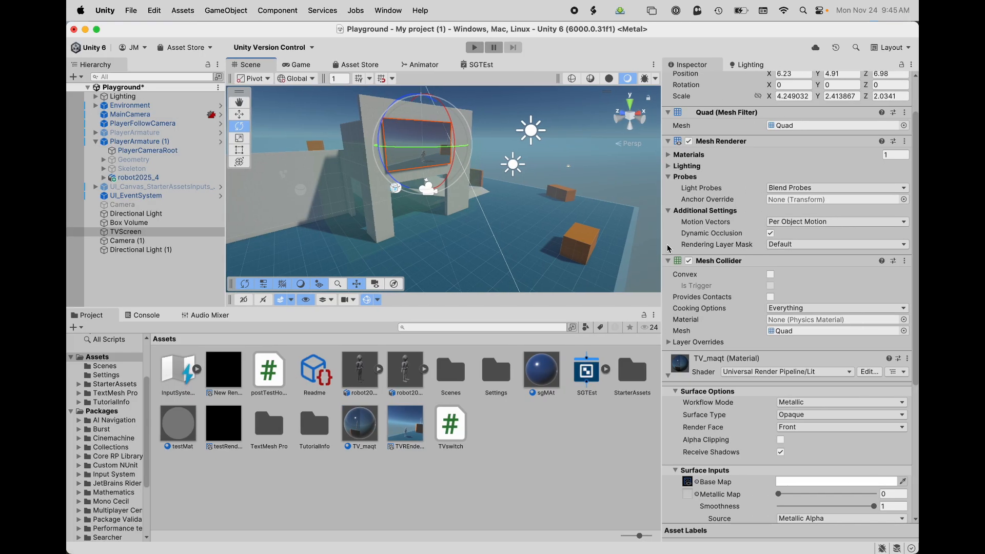
{"action": "left_click", "coordinate": [791, 244]}
{"action": "left_click", "coordinate": [813, 289]}
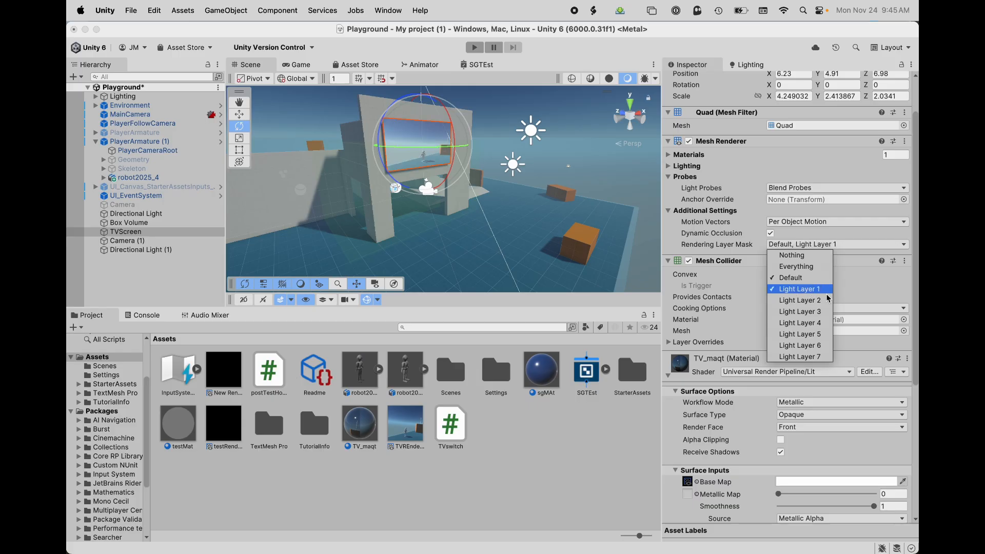
{"action": "left_click", "coordinate": [791, 278]}
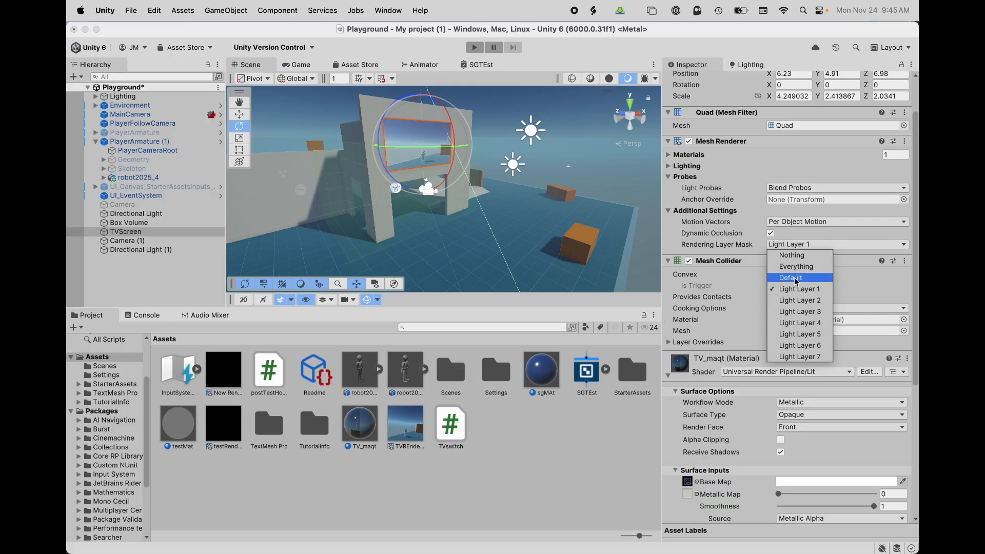
{"action": "left_click", "coordinate": [593, 221]}
Inspect the lit TV screen in the scene, then play the game, walk the robot around before the doorway, and stop playing.
{"action": "scroll", "coordinate": [519, 181], "scroll_direction": "up", "scroll_amount": 5}
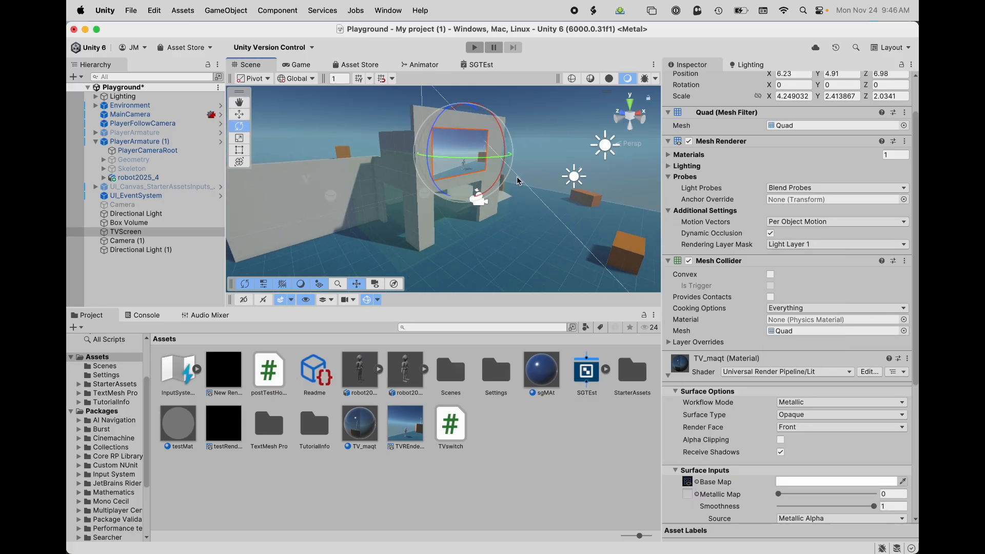
{"action": "left_click_drag", "start_coordinate": [529, 183], "coordinate": [433, 149], "text": "alt"}
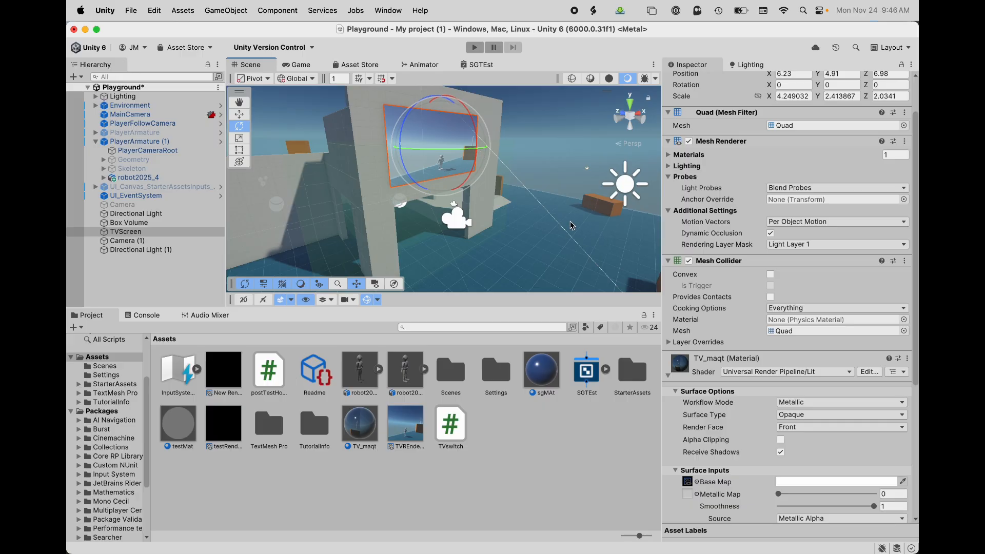
{"action": "scroll", "coordinate": [572, 220], "scroll_direction": "down", "scroll_amount": 5}
{"action": "left_click_drag", "start_coordinate": [536, 216], "coordinate": [496, 107], "text": "alt"}
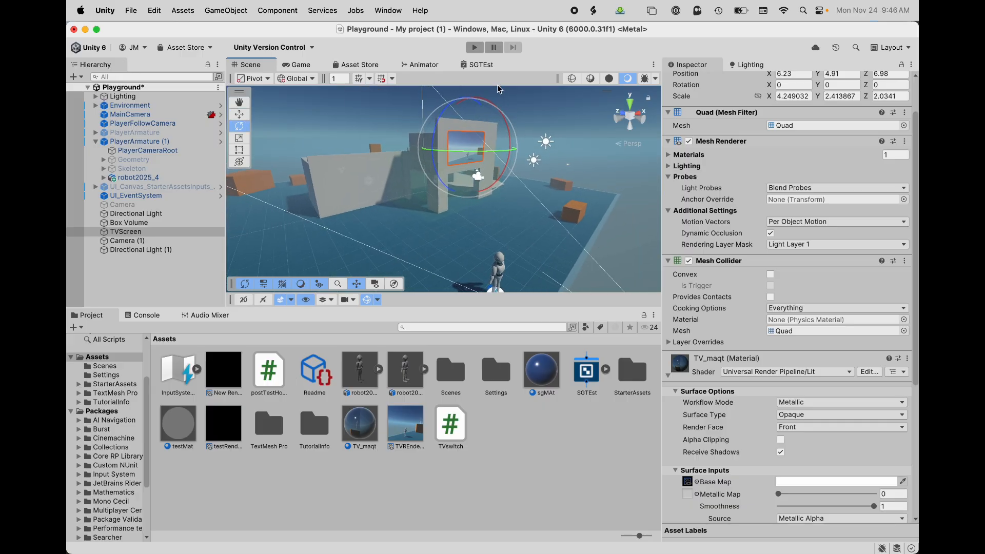
{"action": "left_click", "coordinate": [475, 47]}
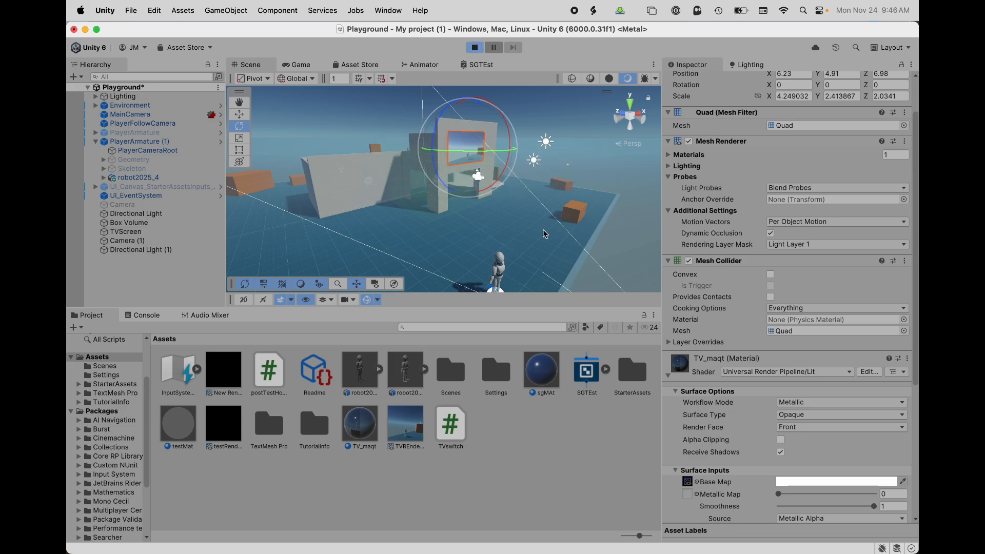
{"action": "key", "text": "a"}
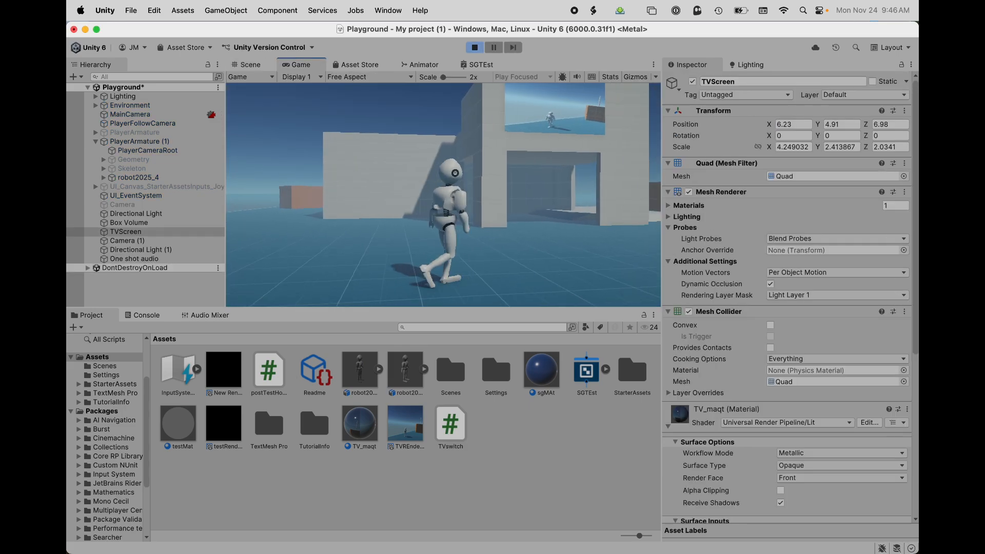
{"action": "key", "text": "d"}
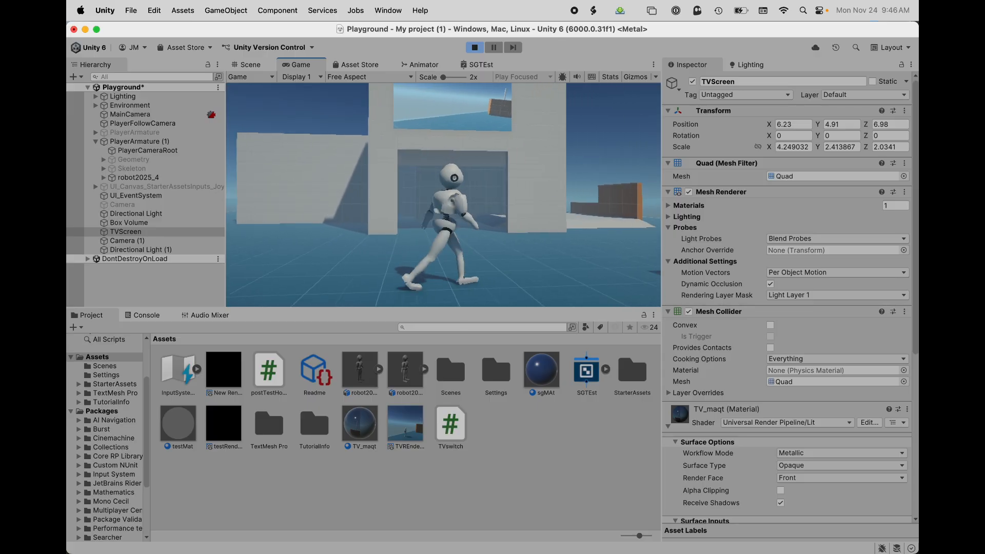
{"action": "key", "text": "s"}
{"action": "key", "text": "w"}
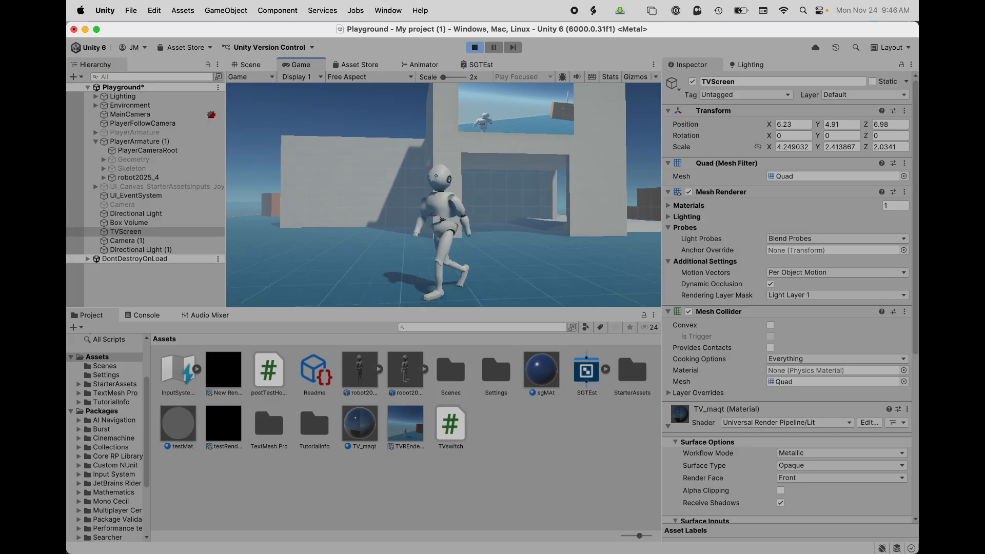
{"action": "key", "text": "d"}
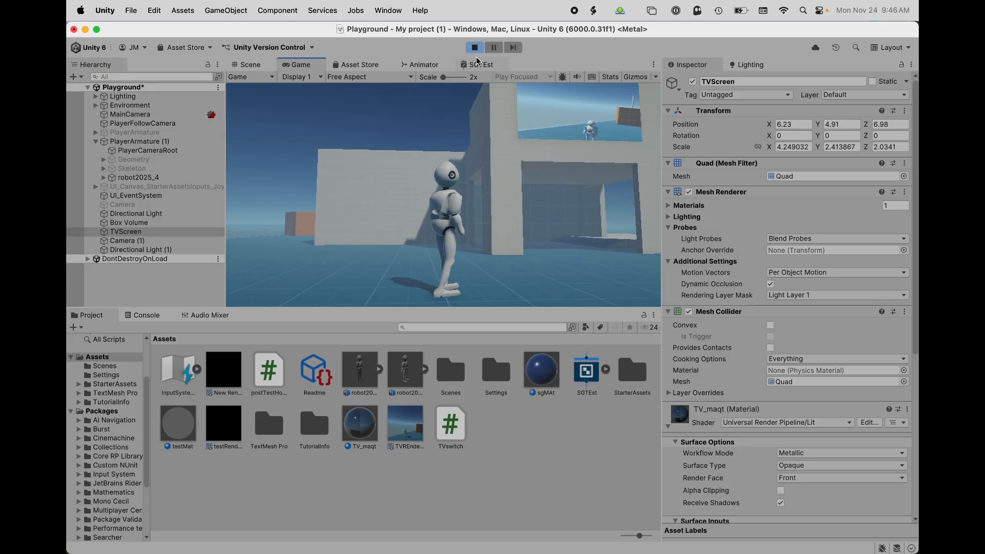
{"action": "left_click", "coordinate": [475, 47]}
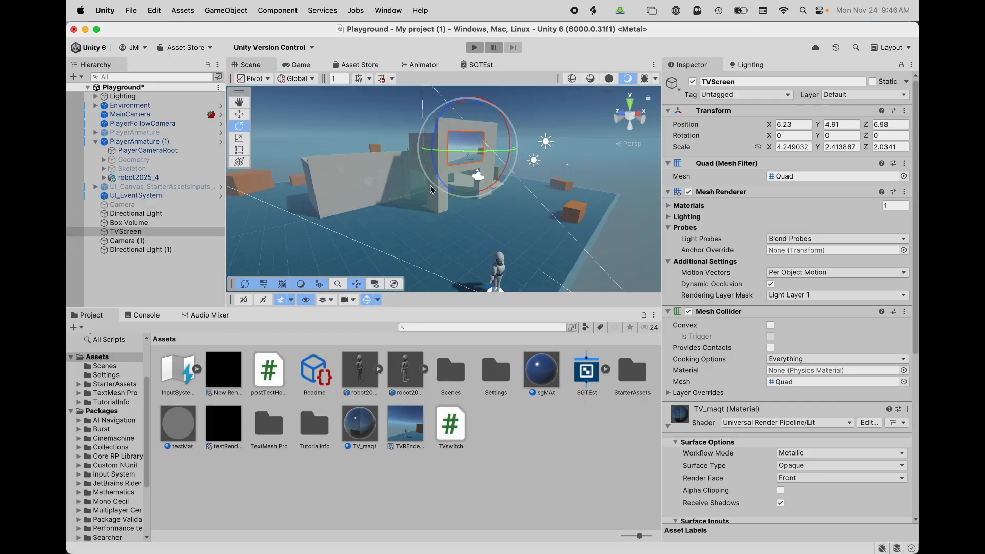
Add a TextMeshPro button on a new UI canvas and select that canvas.
{"action": "scroll", "coordinate": [468, 223], "scroll_direction": "down", "scroll_amount": 2}
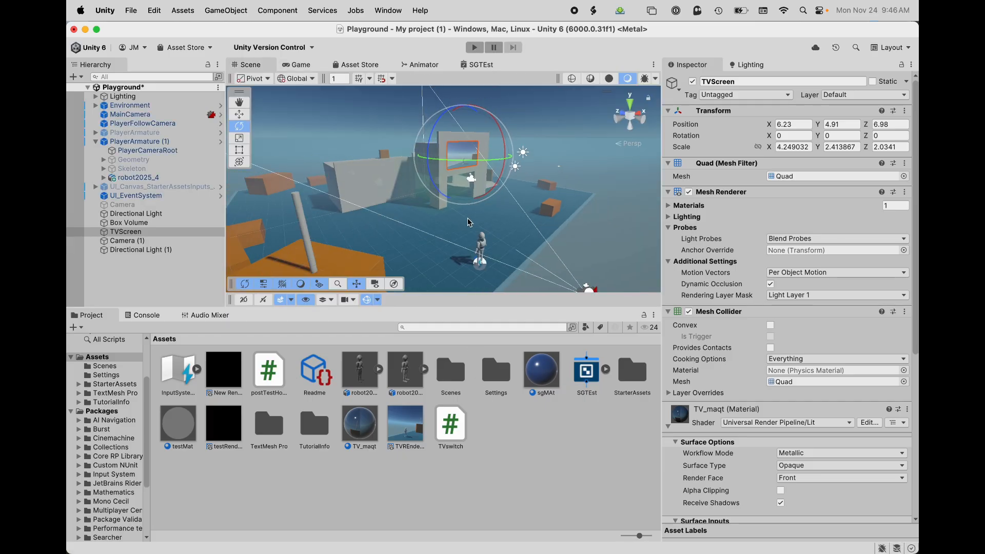
{"action": "left_click_drag", "start_coordinate": [473, 220], "coordinate": [497, 190], "text": "alt"}
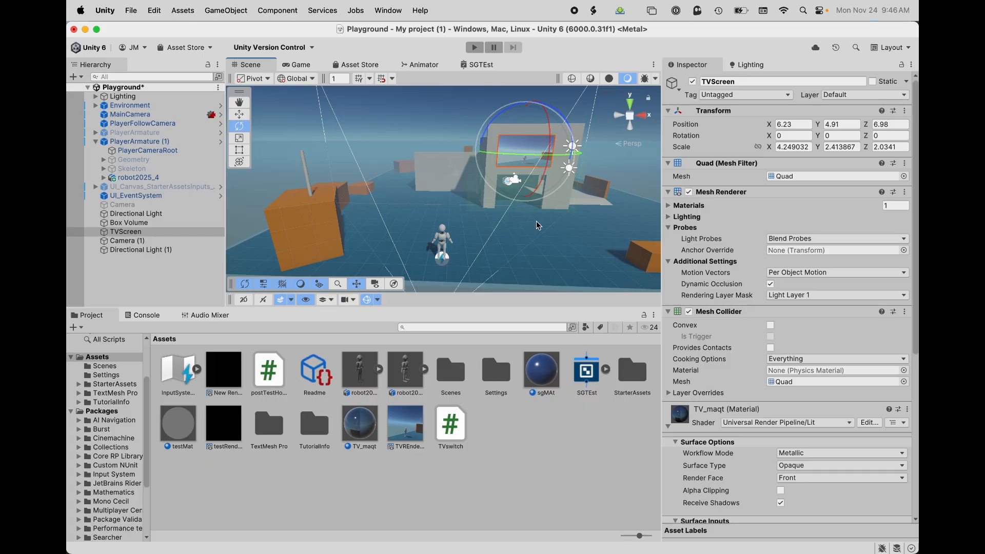
{"action": "left_click_drag", "start_coordinate": [515, 165], "coordinate": [472, 172], "text": "alt"}
{"action": "scroll", "coordinate": [472, 172], "scroll_direction": "down", "scroll_amount": 3}
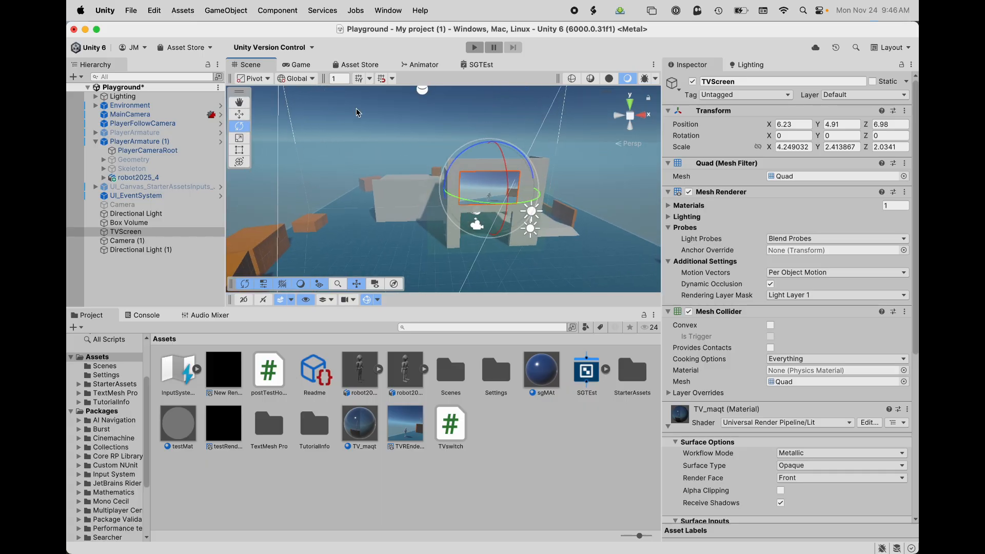
{"action": "left_click", "coordinate": [225, 11]}
{"action": "mouse_move", "coordinate": [218, 169]}
{"action": "mouse_move", "coordinate": [224, 143]}
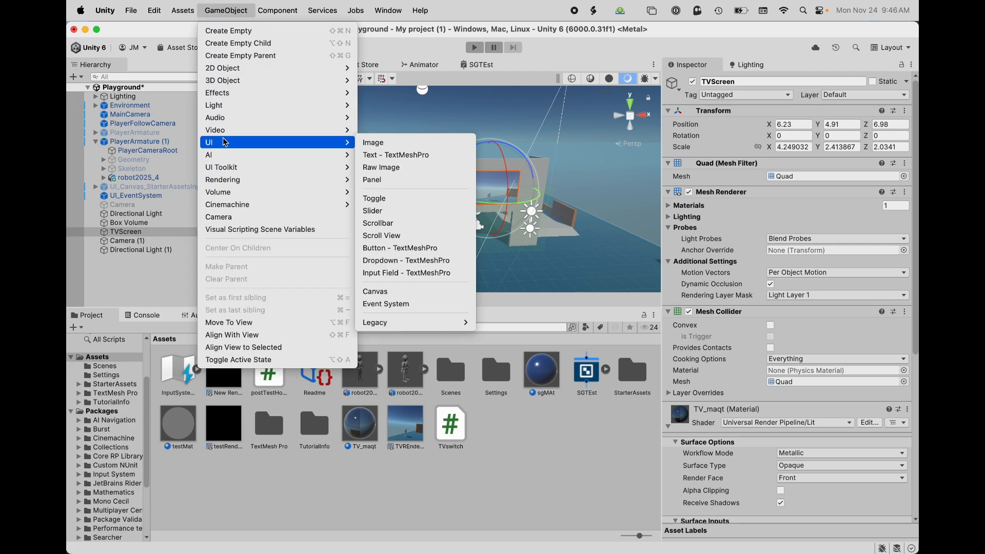
{"action": "left_click", "coordinate": [427, 250]}
{"action": "middle_click_drag", "start_coordinate": [465, 243], "coordinate": [479, 206]}
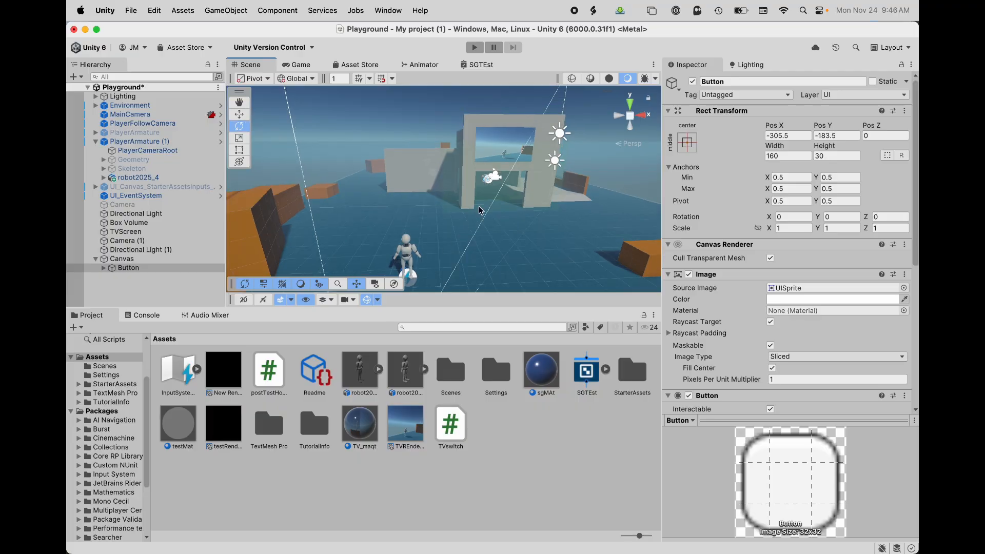
{"action": "left_click", "coordinate": [132, 259]}
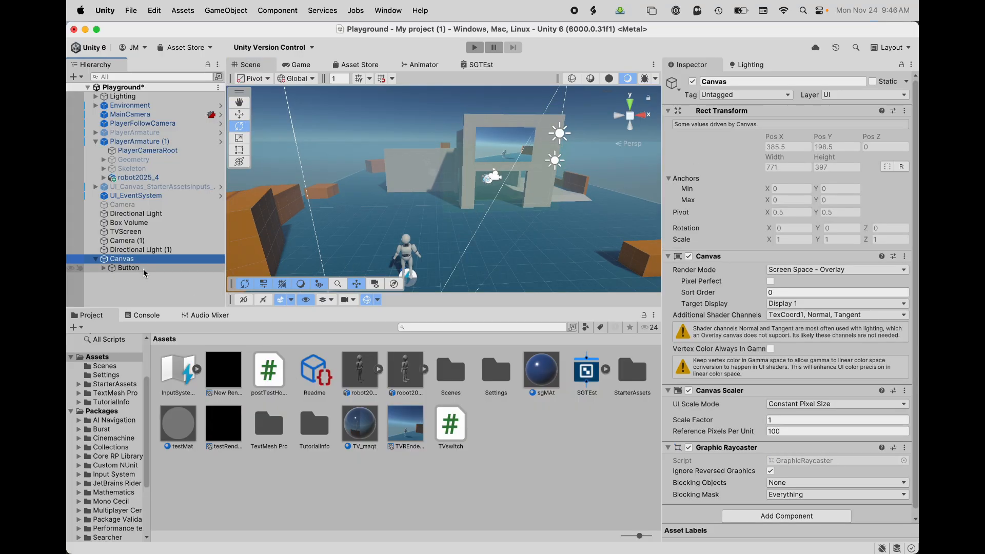
Select the new button, check it in the Game view, and look around the robot and doorway in the Scene view.
{"action": "left_click", "coordinate": [129, 268]}
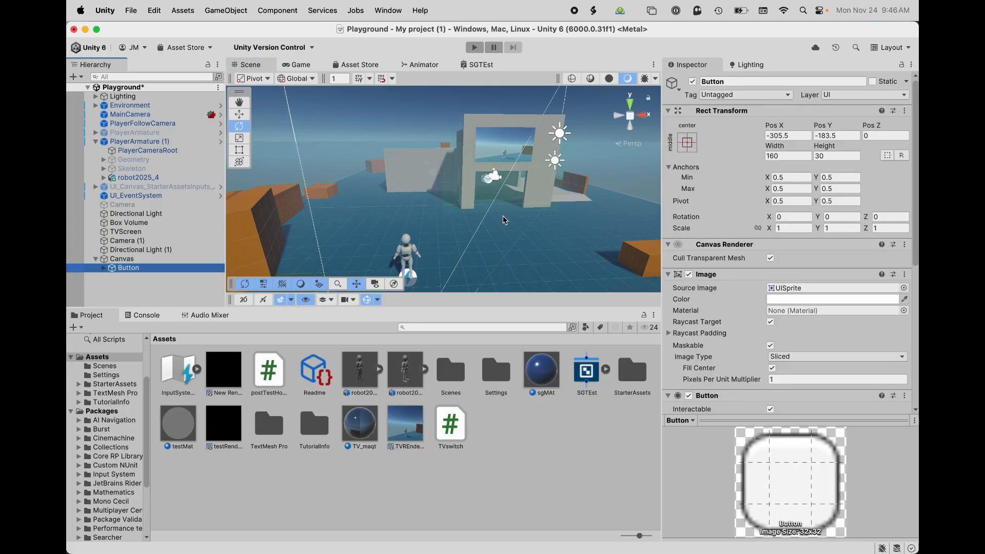
{"action": "left_click", "coordinate": [302, 66]}
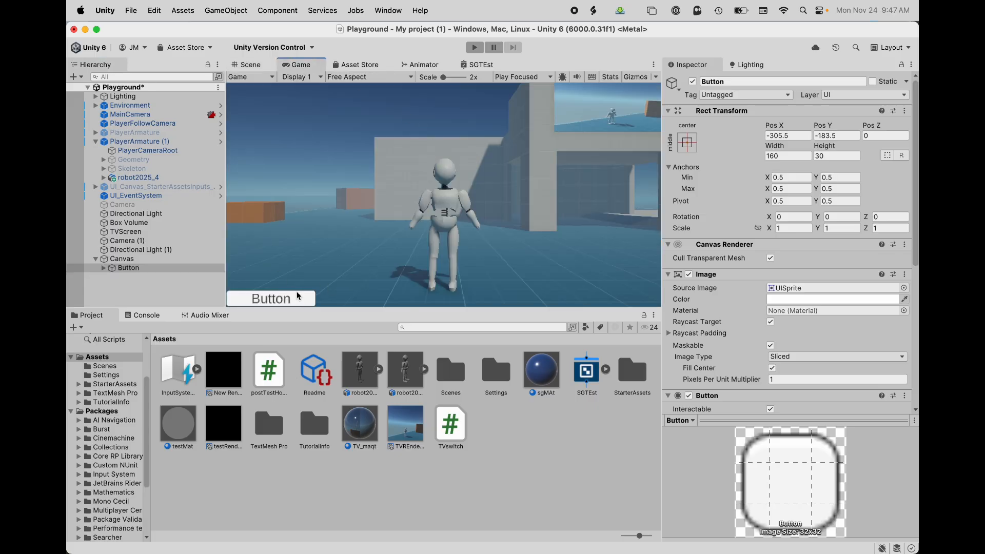
{"action": "left_click", "coordinate": [253, 65]}
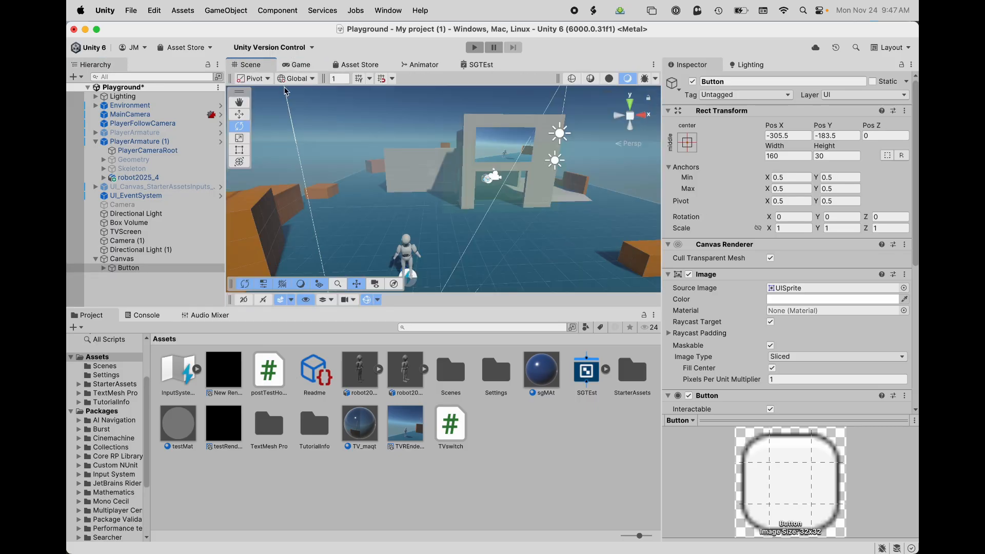
{"action": "scroll", "coordinate": [405, 203], "scroll_direction": "down", "scroll_amount": 5}
{"action": "mouse_move", "coordinate": [404, 203]}
{"action": "middle_mouse_down"}
{"action": "mouse_move", "coordinate": [426, 149]}
{"action": "mouse_move", "coordinate": [393, 192]}
{"action": "middle_mouse_up"}
{"action": "scroll", "coordinate": [392, 192], "scroll_direction": "down", "scroll_amount": 10}
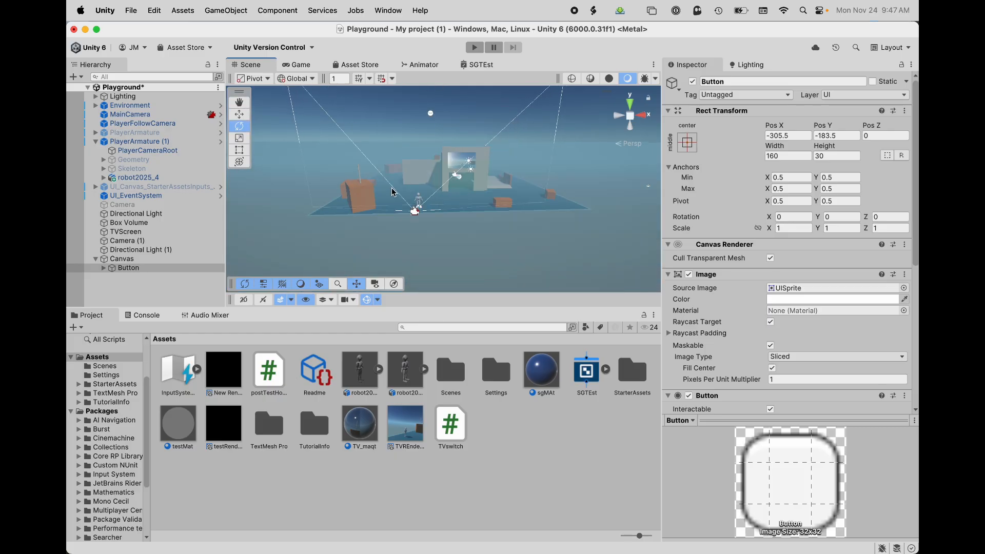
{"action": "scroll", "coordinate": [395, 198], "scroll_direction": "up", "scroll_amount": 10}
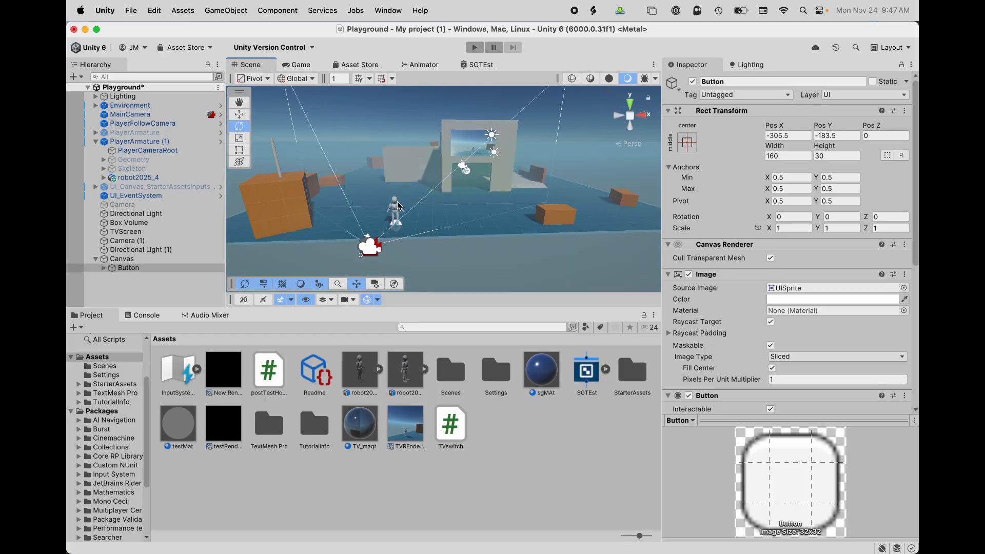
{"action": "scroll", "coordinate": [399, 201], "scroll_direction": "down", "scroll_amount": 4}
{"action": "middle_click_drag", "start_coordinate": [400, 202], "coordinate": [423, 183]}
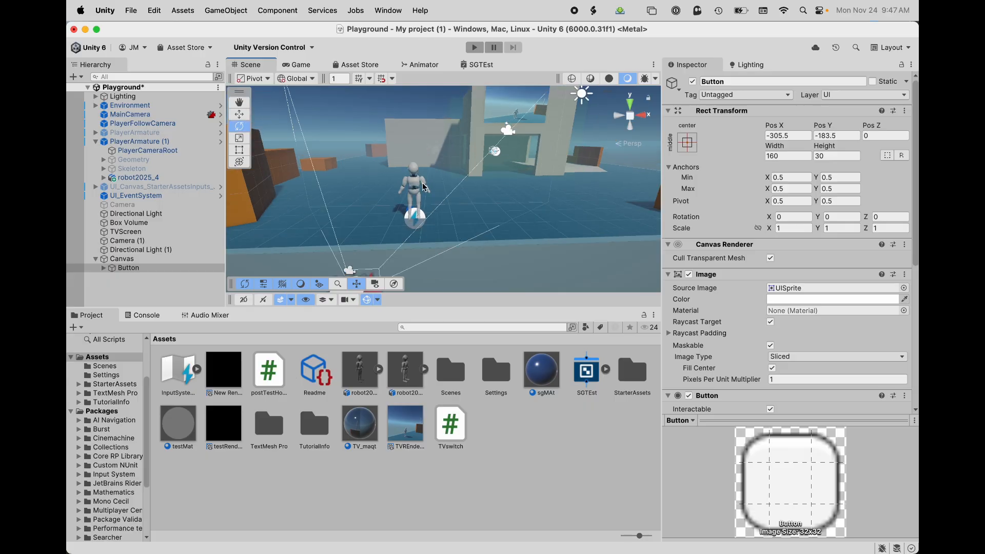
{"action": "scroll", "coordinate": [423, 183], "scroll_direction": "up", "scroll_amount": 2}
{"action": "left_click_drag", "start_coordinate": [424, 187], "coordinate": [446, 209], "text": "alt"}
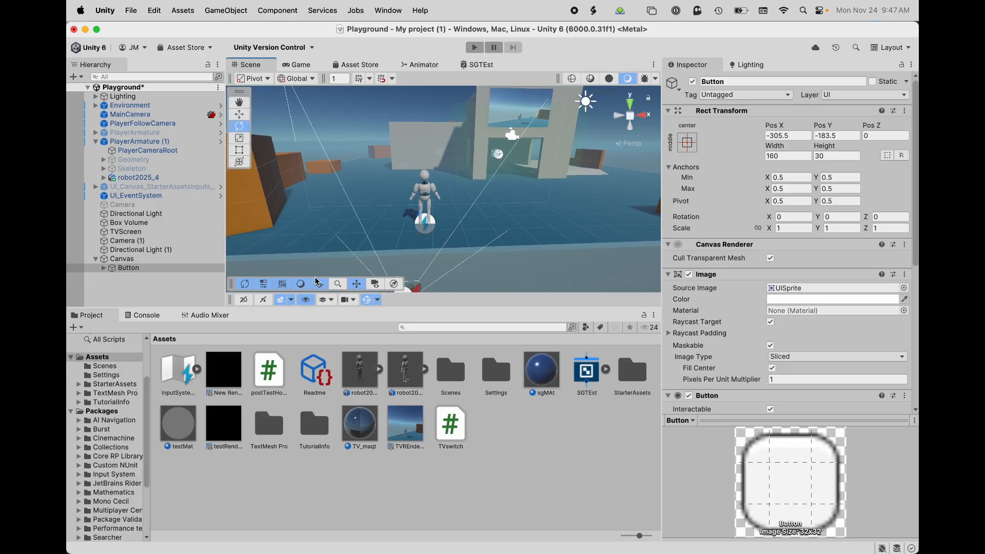
Make the UI layer visible in the Scene view and inspect how the button overlaps the scene.
{"action": "left_click", "coordinate": [326, 300]}
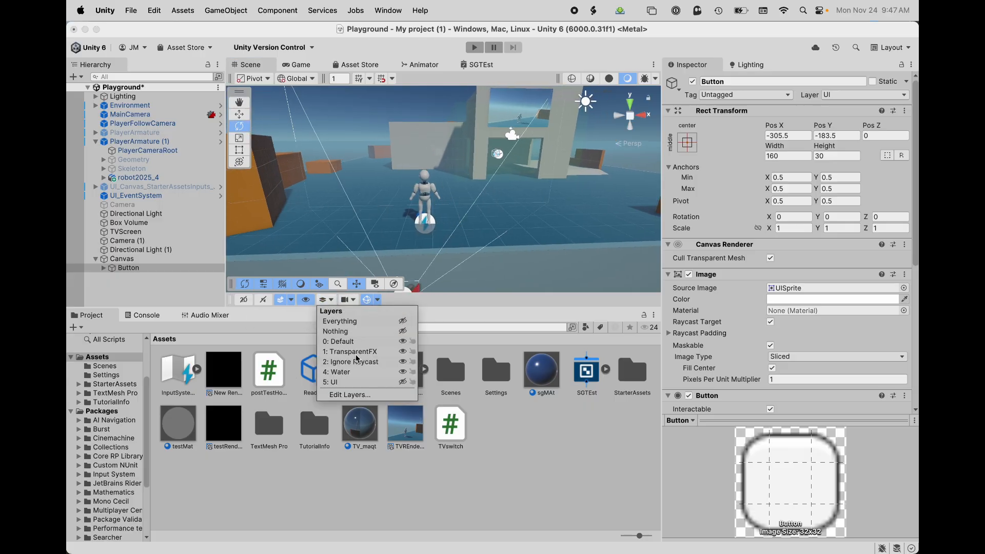
{"action": "left_click", "coordinate": [404, 383]}
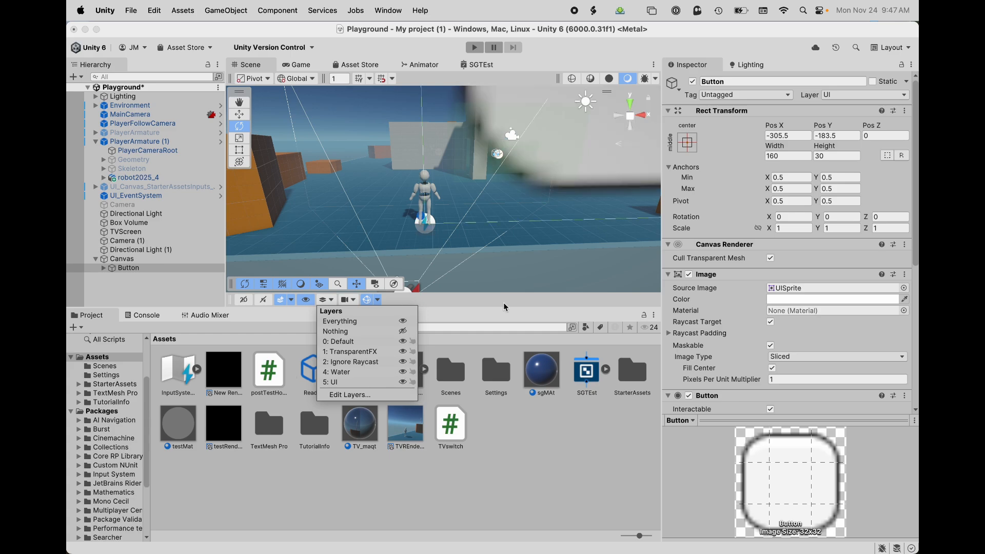
{"action": "scroll", "coordinate": [456, 241], "scroll_direction": "down", "scroll_amount": 5}
{"action": "middle_click_drag", "start_coordinate": [456, 242], "coordinate": [426, 271]}
{"action": "mouse_move", "coordinate": [496, 202]}
{"action": "middle_mouse_down"}
{"action": "mouse_move", "coordinate": [457, 218]}
{"action": "mouse_move", "coordinate": [507, 210]}
{"action": "middle_mouse_up"}
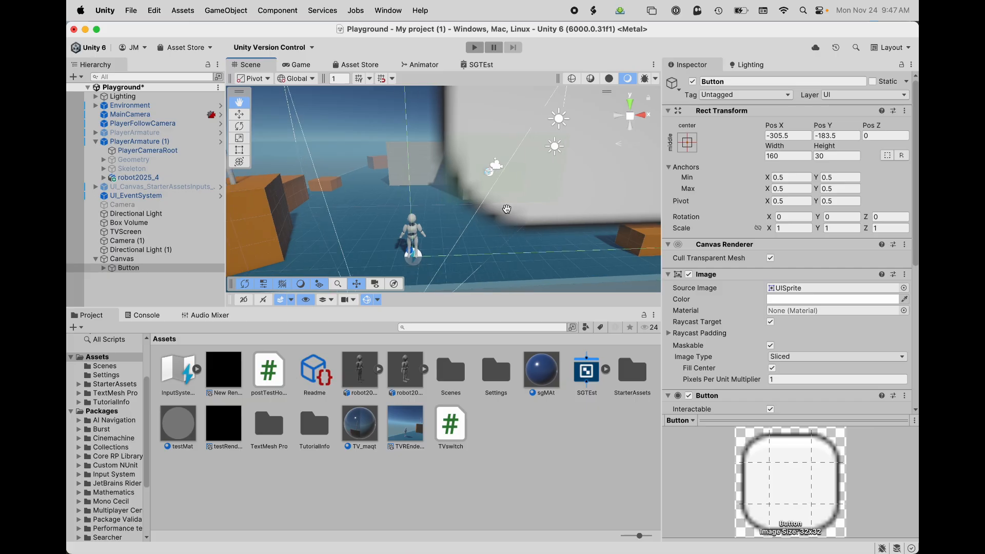
{"action": "left_click_drag", "start_coordinate": [508, 209], "coordinate": [539, 197]}
{"action": "scroll", "coordinate": [539, 198], "scroll_direction": "up", "scroll_amount": 5}
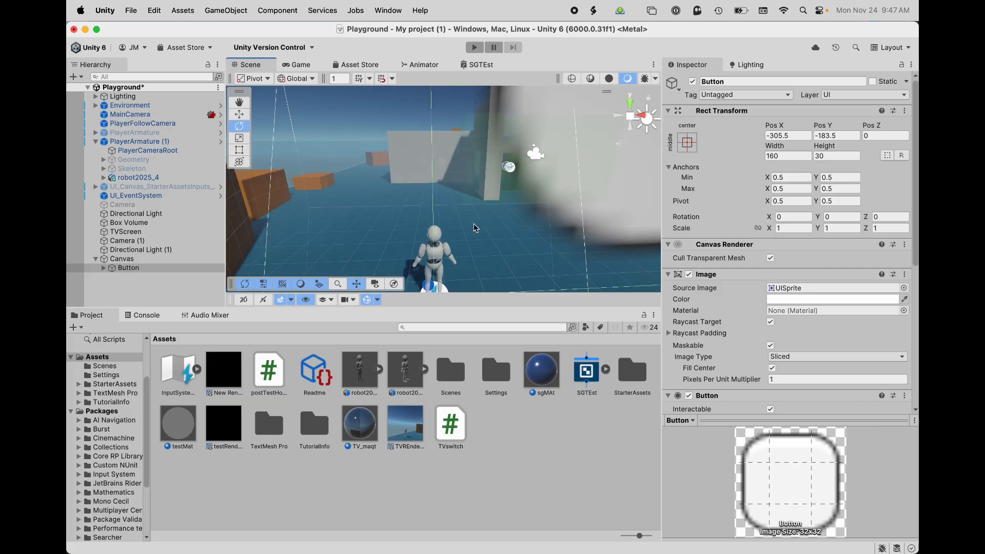
{"action": "middle_click_drag", "start_coordinate": [539, 198], "coordinate": [508, 191]}
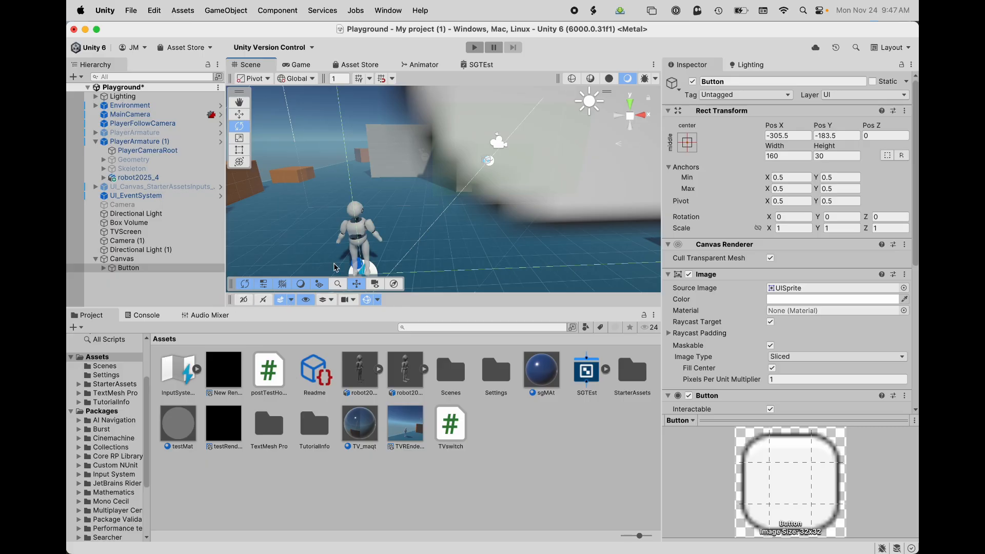
Enlarge the Scene view and hide the UI layer in it.
{"action": "left_click_drag", "start_coordinate": [454, 311], "coordinate": [426, 358]}
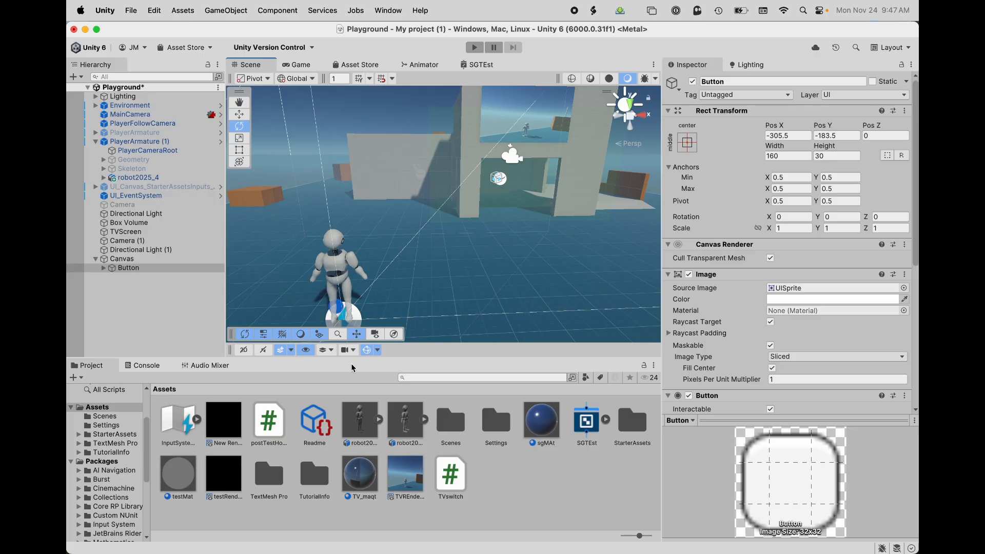
{"action": "left_click", "coordinate": [332, 351]}
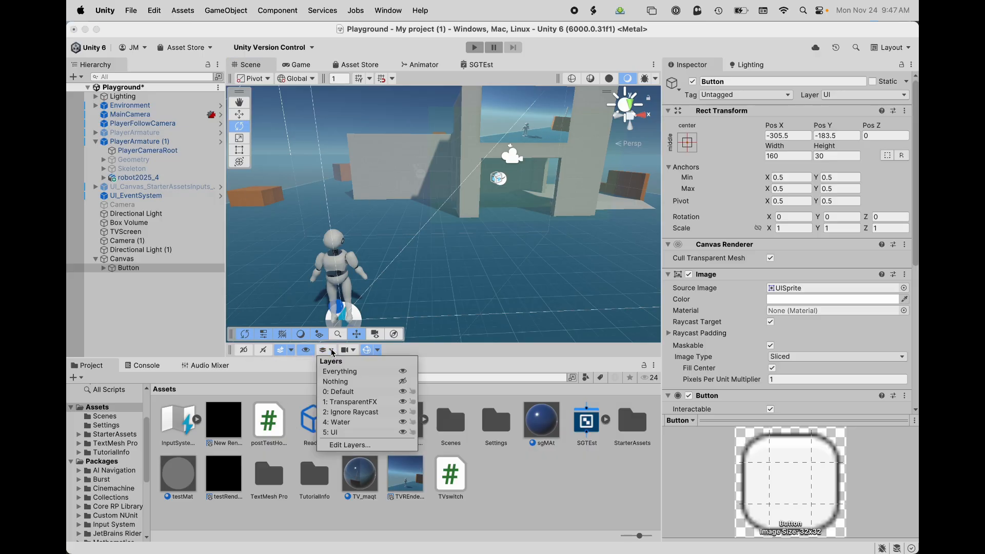
{"action": "left_click", "coordinate": [403, 433]}
{"action": "scroll", "coordinate": [441, 252], "scroll_direction": "down", "scroll_amount": 3}
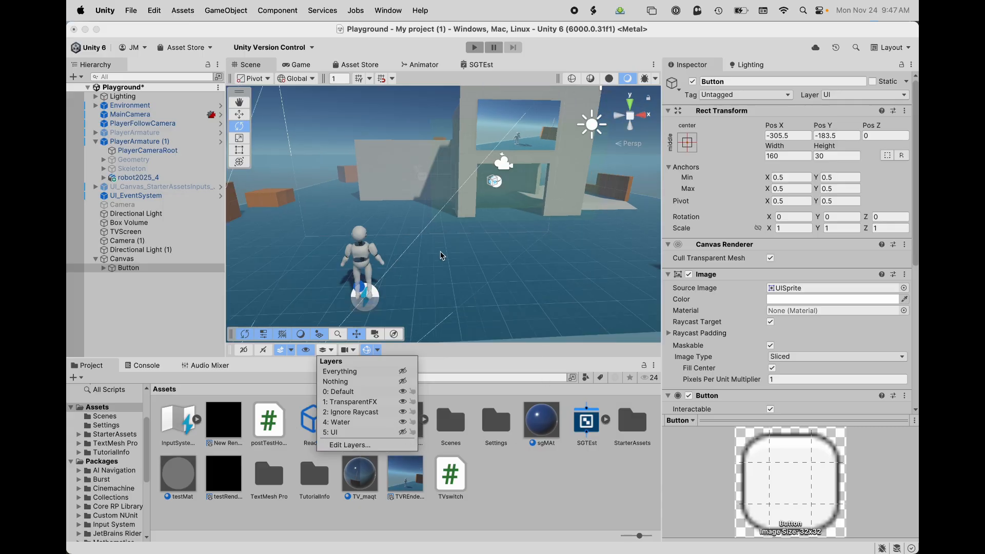
{"action": "mouse_move", "coordinate": [451, 249]}
{"action": "middle_mouse_down"}
{"action": "mouse_move", "coordinate": [442, 234]}
{"action": "mouse_move", "coordinate": [466, 240]}
{"action": "middle_mouse_up"}
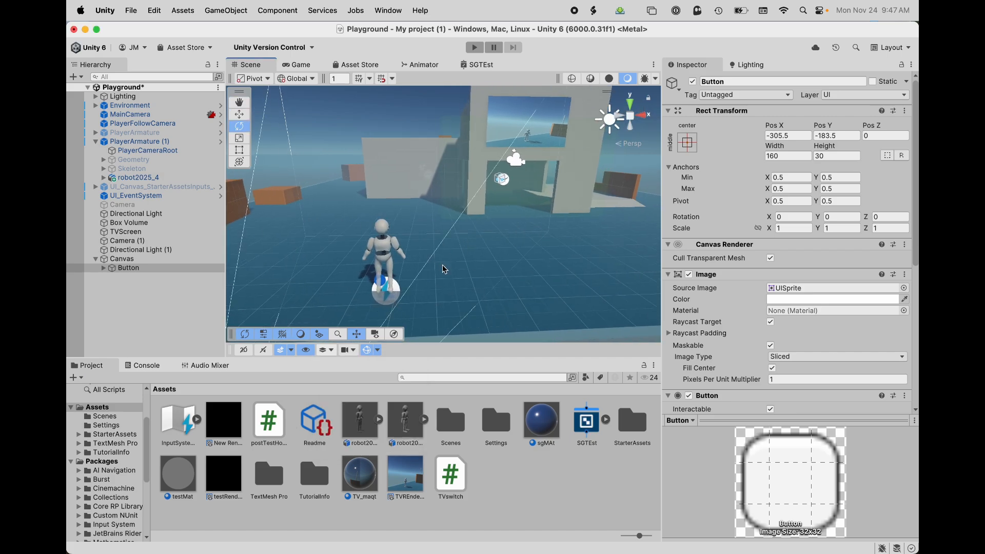
{"action": "scroll", "coordinate": [459, 231], "scroll_direction": "down", "scroll_amount": 2}
{"action": "scroll", "coordinate": [460, 232], "scroll_direction": "up", "scroll_amount": 2}
{"action": "mouse_move", "coordinate": [521, 235]}
{"action": "middle_mouse_down"}
{"action": "mouse_move", "coordinate": [442, 249]}
{"action": "mouse_move", "coordinate": [581, 245]}
{"action": "mouse_move", "coordinate": [527, 241]}
{"action": "middle_mouse_up"}
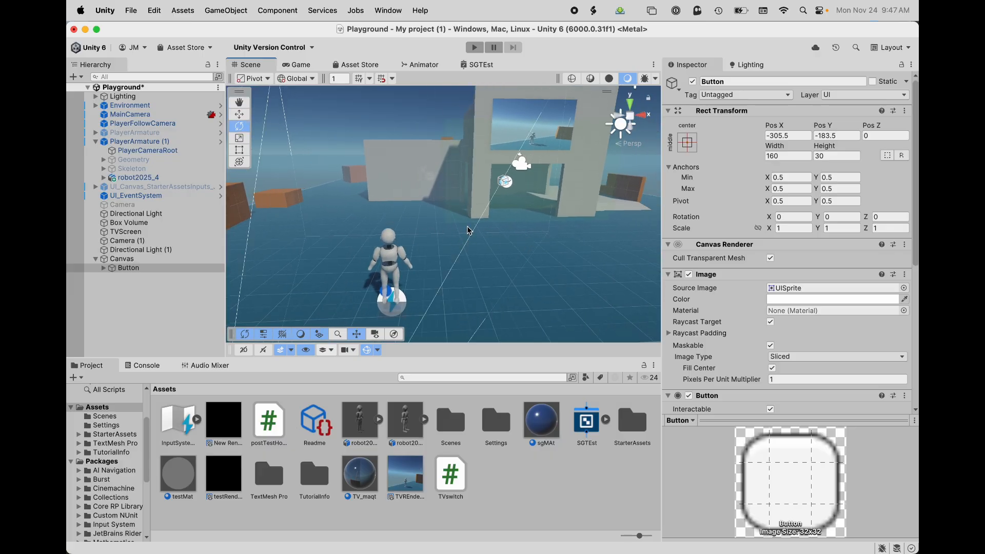
{"action": "scroll", "coordinate": [468, 230], "scroll_direction": "down", "scroll_amount": 2}
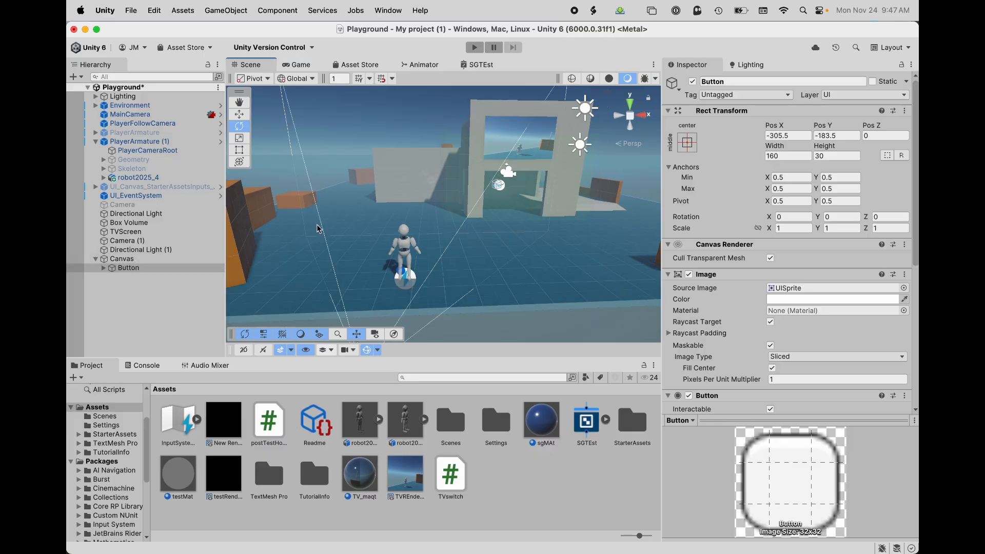
Change the button's text to "Toggle TV" and reposition the button to Pos X -284.33, Pos Y -204.3.
{"action": "left_click", "coordinate": [298, 64]}
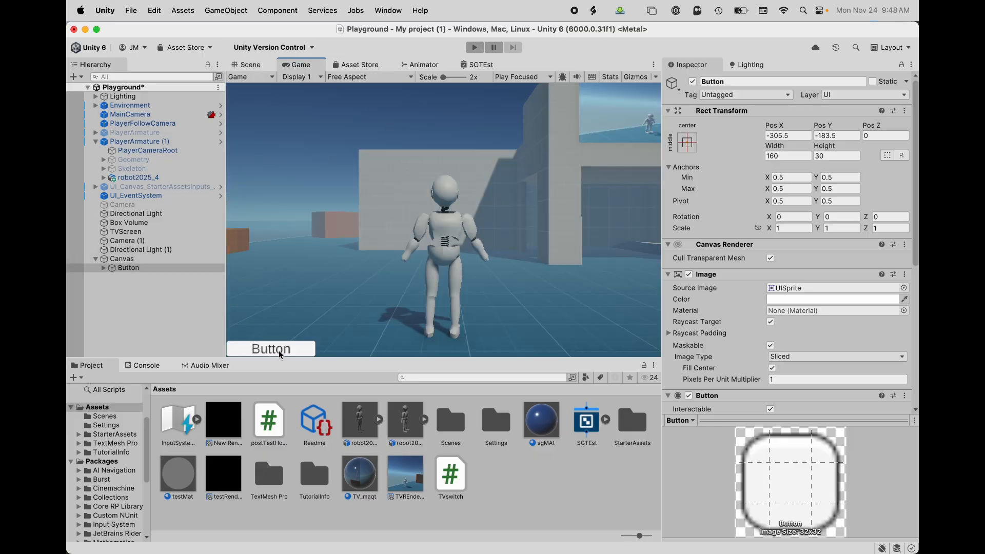
{"action": "scroll", "coordinate": [732, 306], "scroll_direction": "down", "scroll_amount": 5}
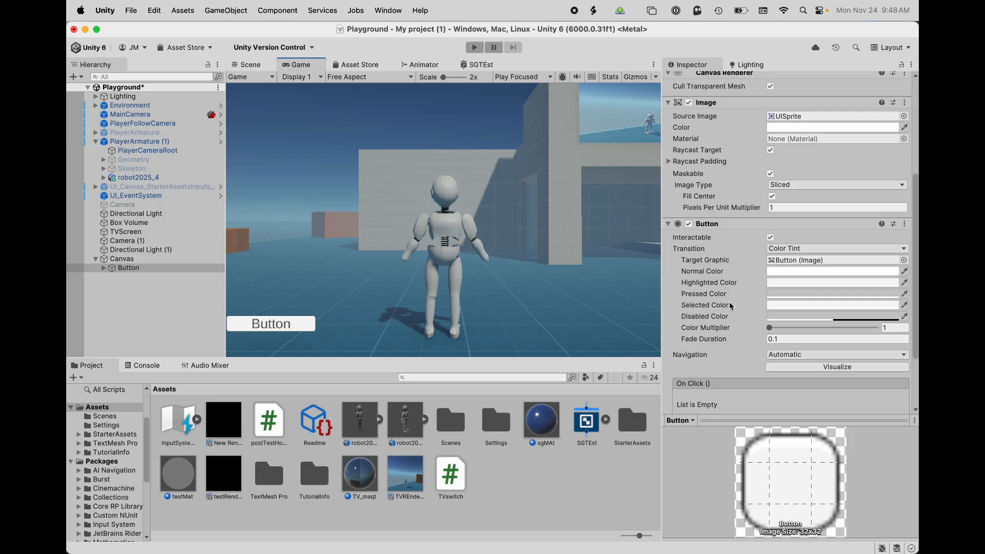
{"action": "left_click", "coordinate": [104, 267]}
{"action": "left_click", "coordinate": [139, 277]}
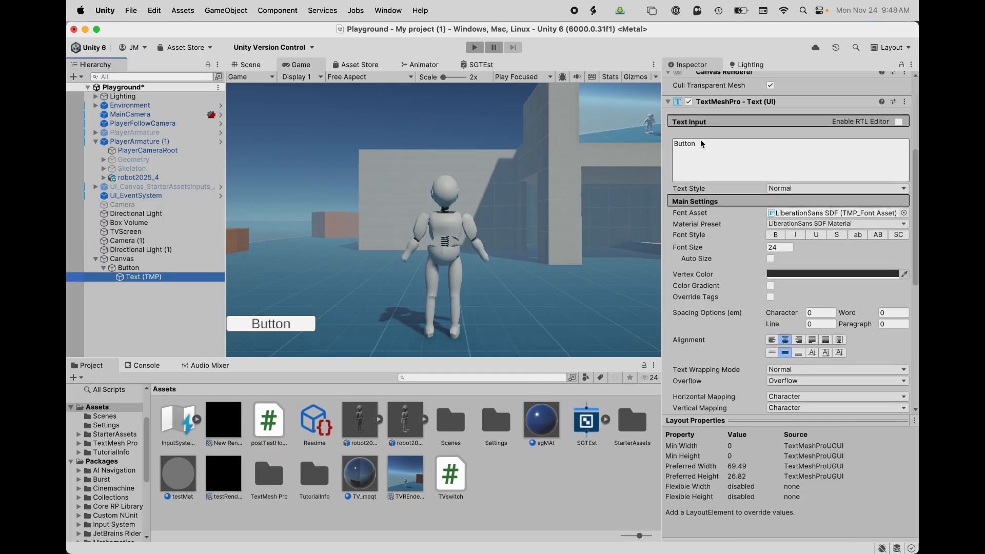
{"action": "left_click", "coordinate": [711, 147]}
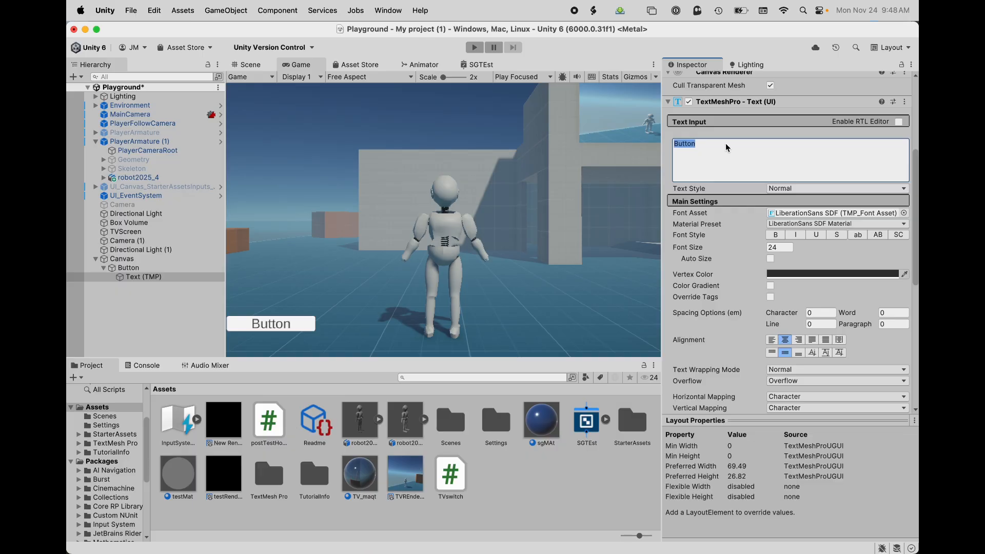
{"action": "type", "text": "Toggle"}
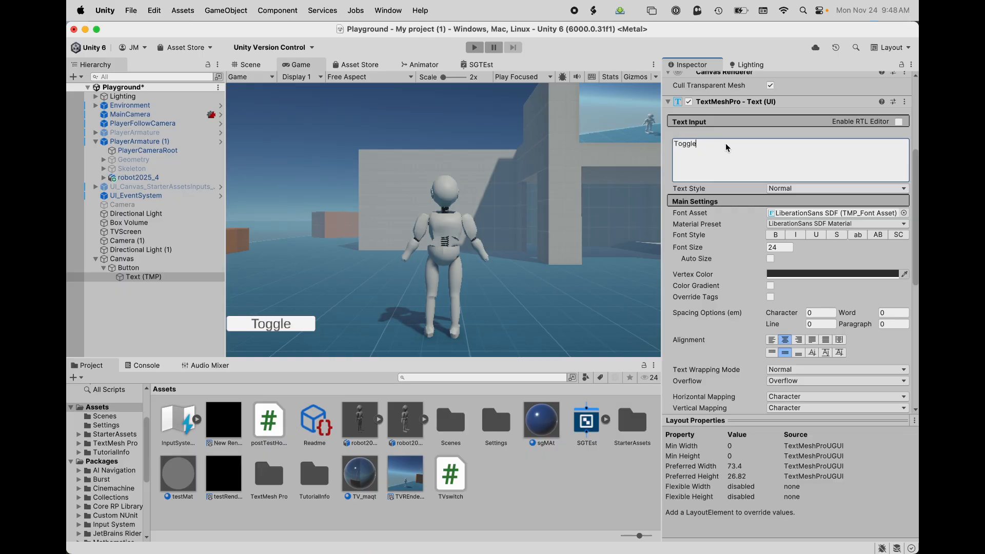
{"action": "type", "text": " TV"}
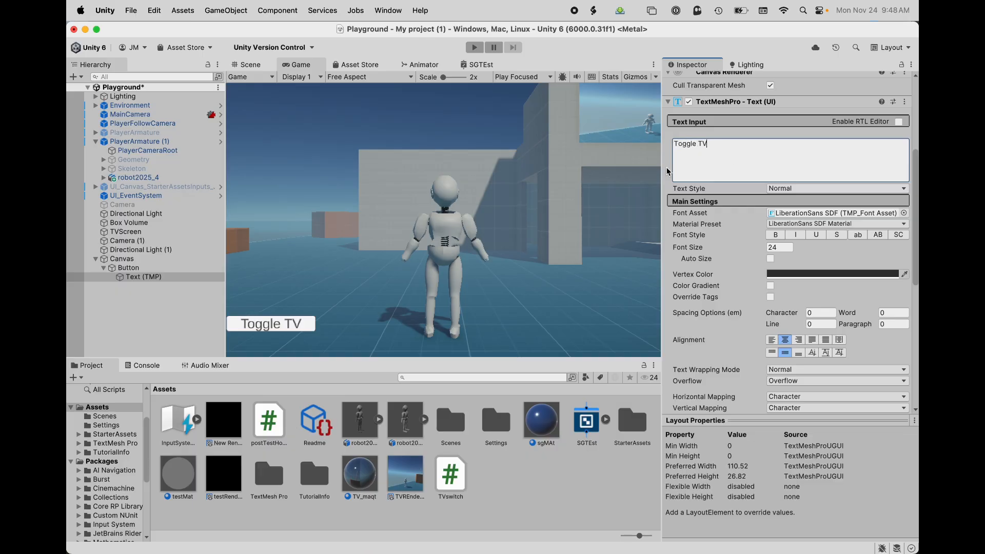
{"action": "left_click", "coordinate": [509, 257]}
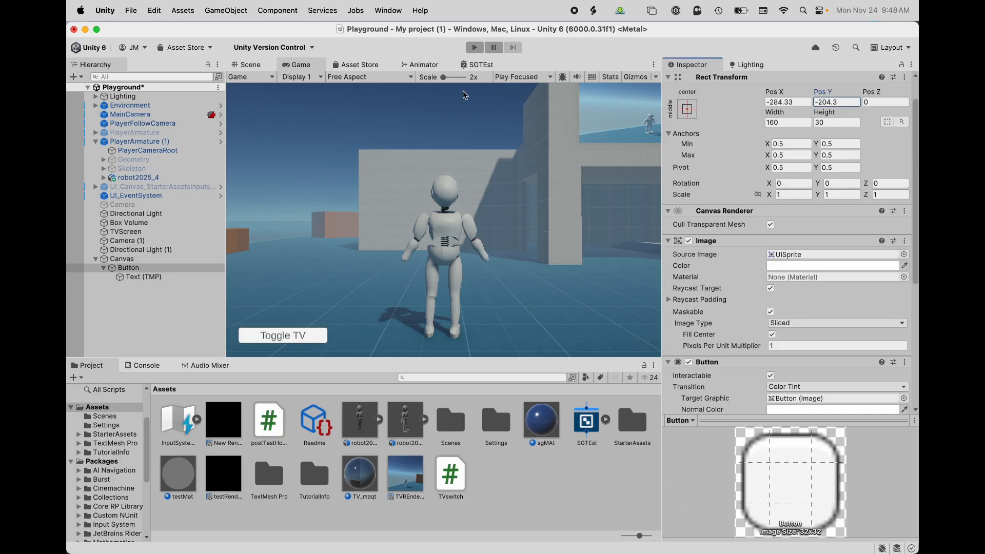
Play the game with the Toggle TV button on screen, walk the robot around, and stop playing.
{"action": "left_click", "coordinate": [475, 48]}
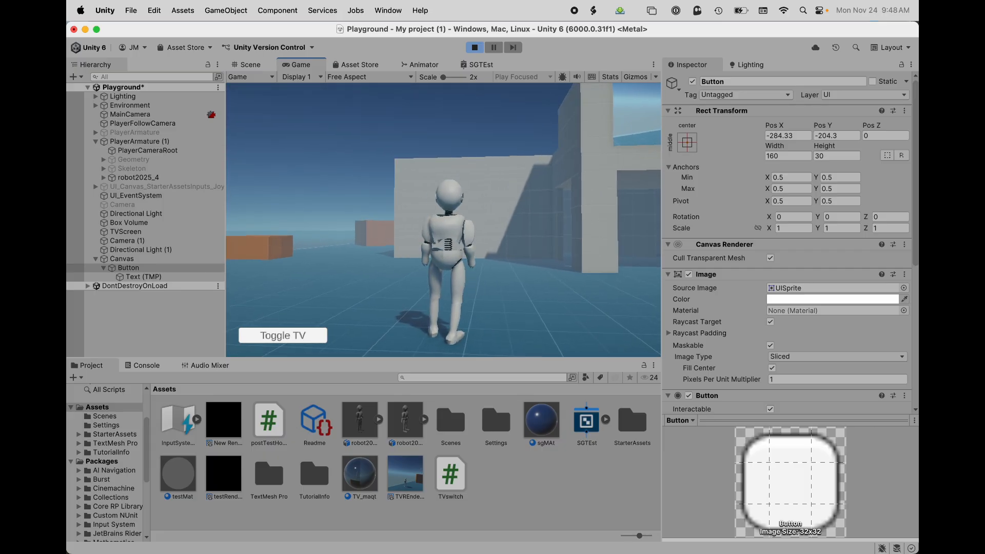
{"action": "key", "text": "w"}
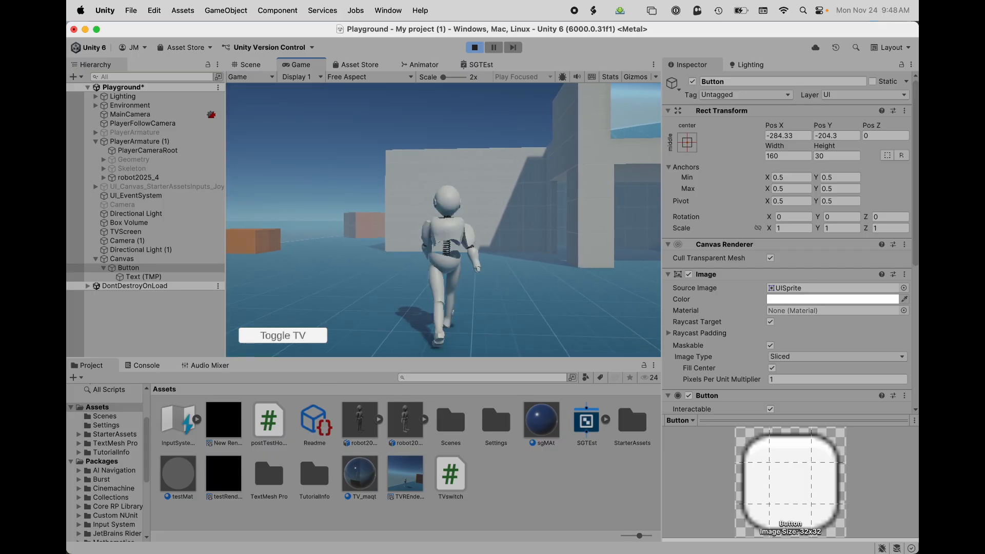
{"action": "key", "text": "d"}
{"action": "key", "text": "w"}
{"action": "key", "text": "d"}
{"action": "key", "text": "a"}
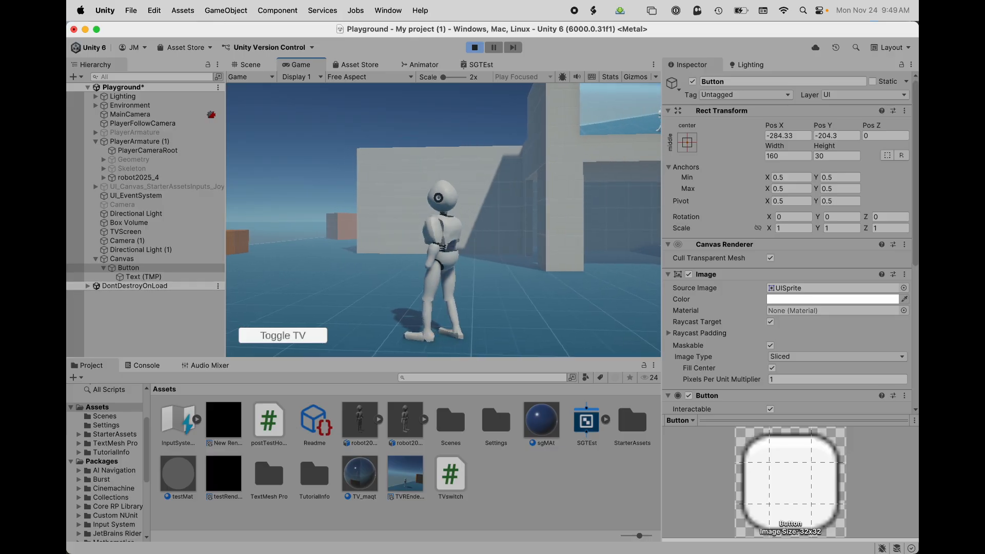
{"action": "left_click", "coordinate": [480, 49]}
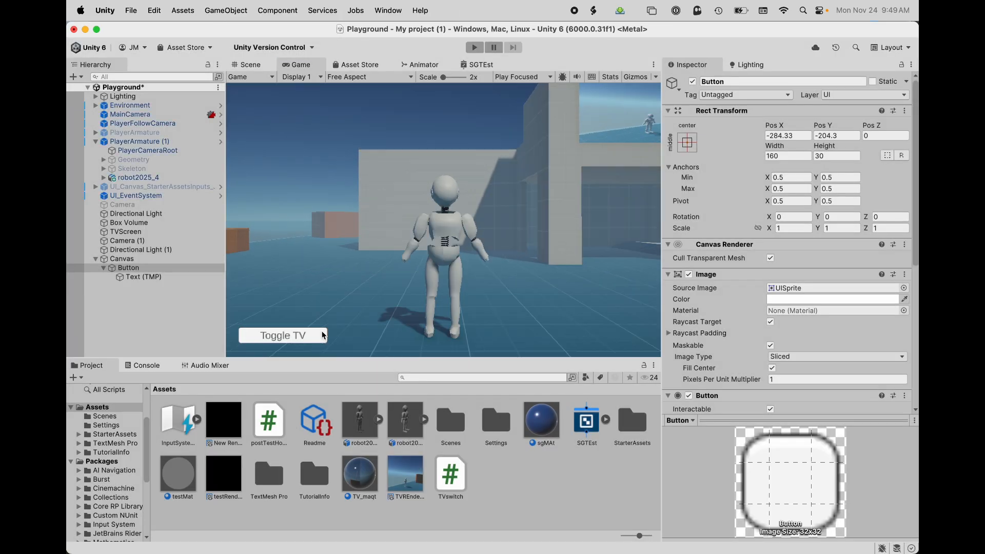
{"action": "left_click", "coordinate": [296, 340]}
{"action": "left_click", "coordinate": [123, 259]}
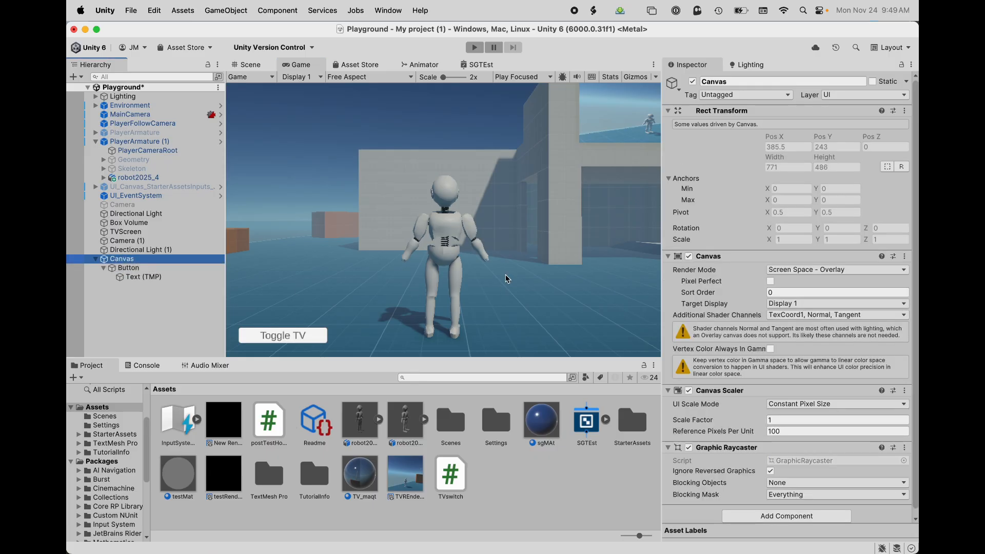
{"action": "left_click", "coordinate": [605, 144]}
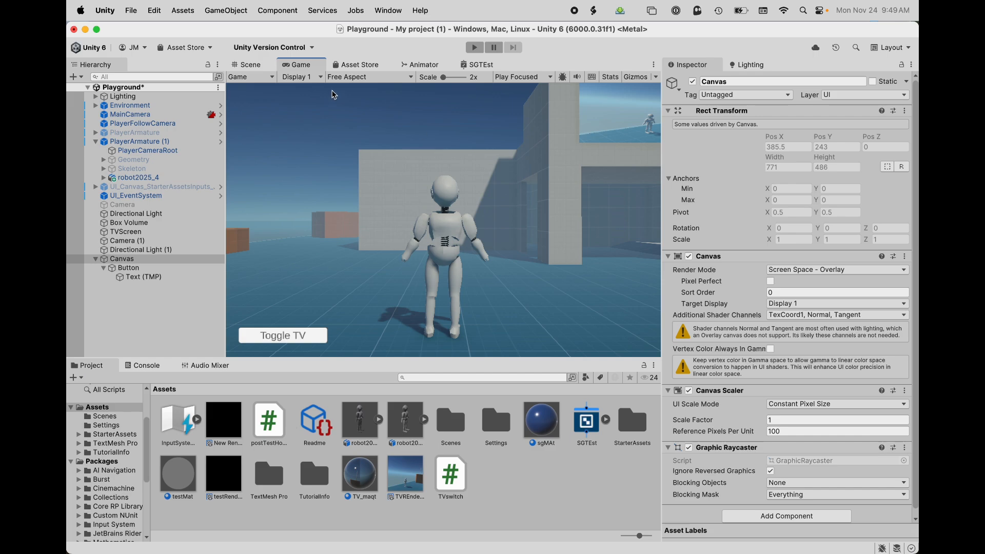
Add a new script component named TVSwitch2 to the TVScreen object in the scene.
{"action": "left_click", "coordinate": [248, 64]}
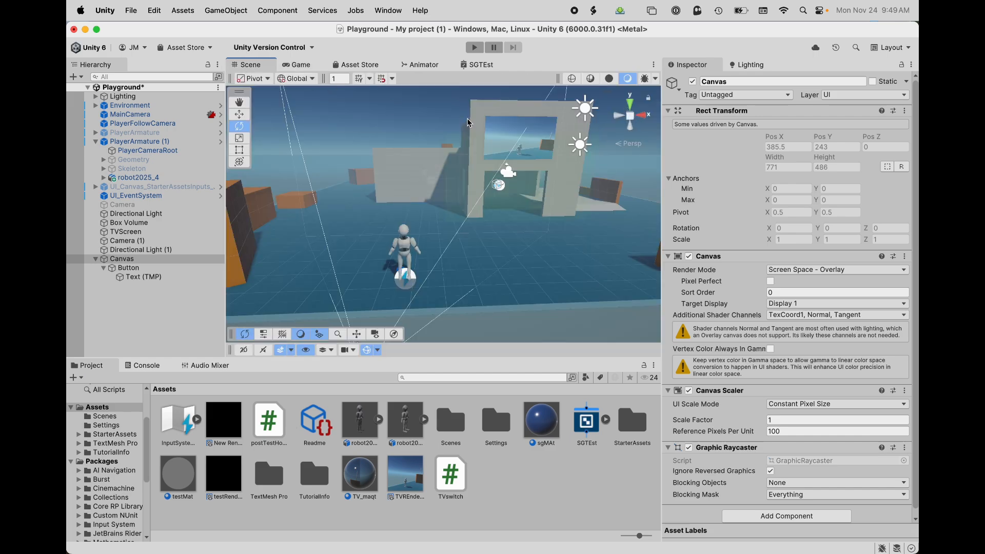
{"action": "left_click", "coordinate": [516, 155]}
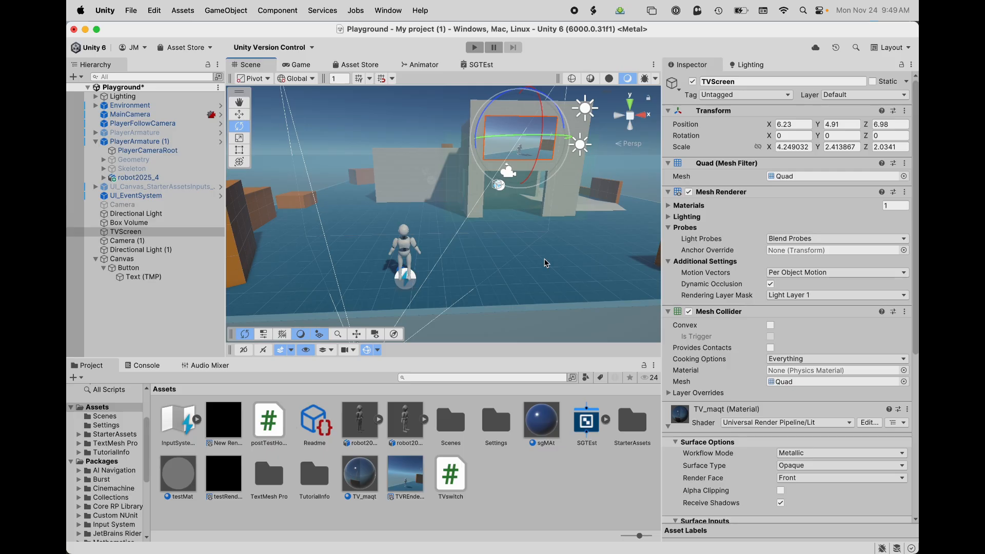
{"action": "scroll", "coordinate": [781, 285], "scroll_direction": "down", "scroll_amount": 10}
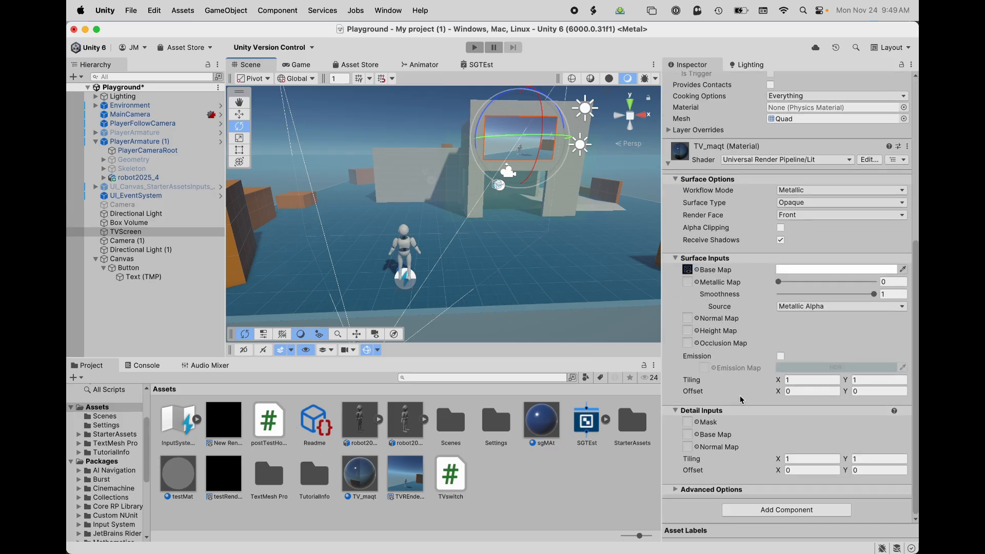
{"action": "left_click", "coordinate": [781, 510]}
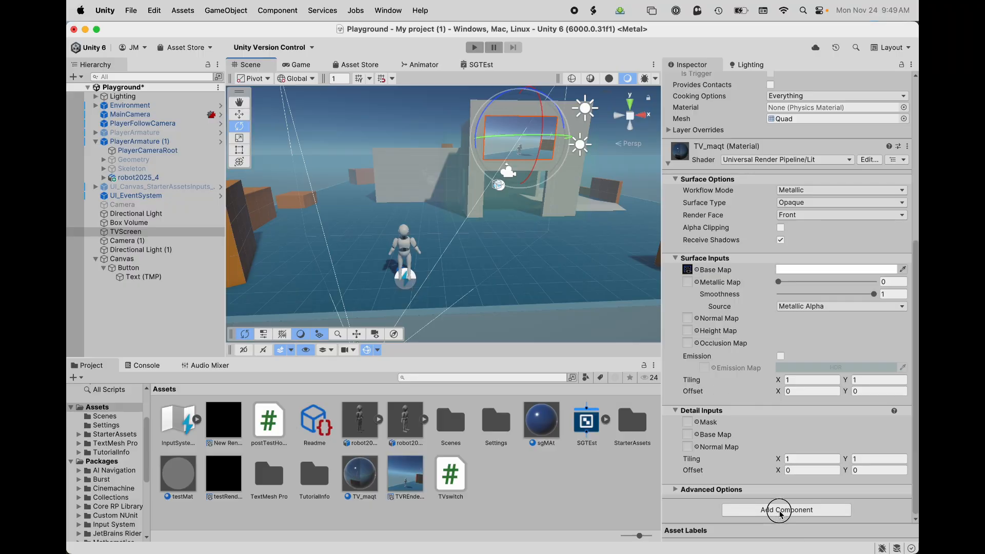
{"action": "left_click", "coordinate": [751, 430]}
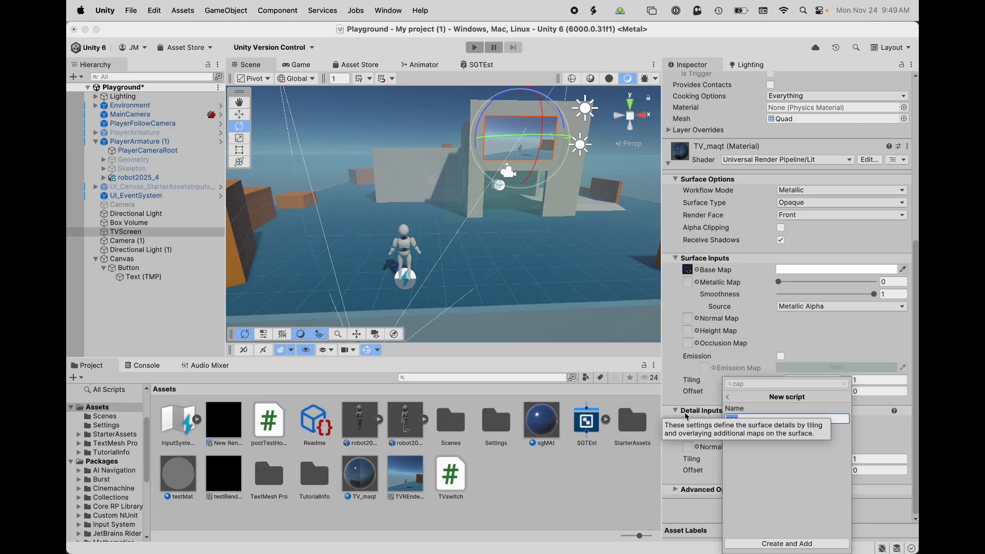
{"action": "type", "text": "TVSwitch2"}
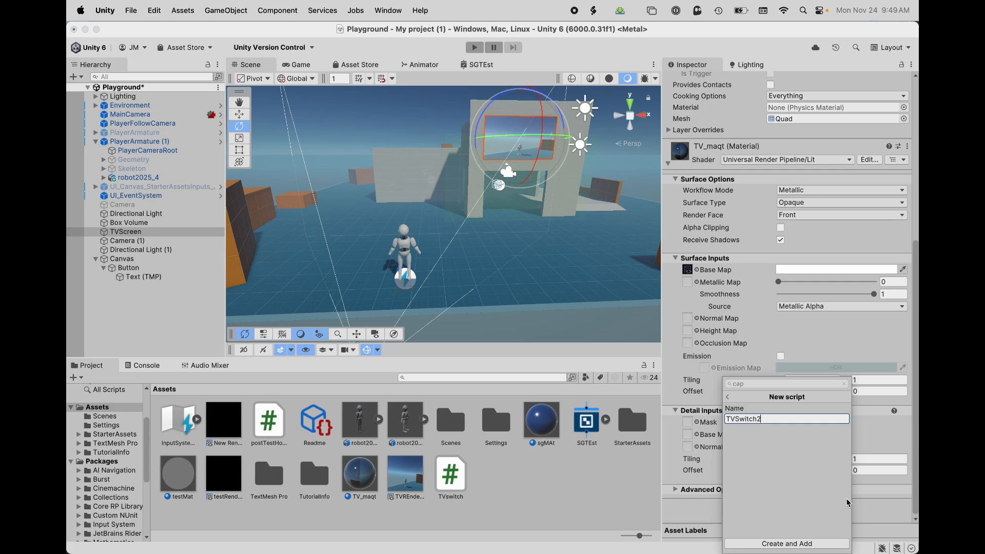
{"action": "left_click", "coordinate": [787, 543]}
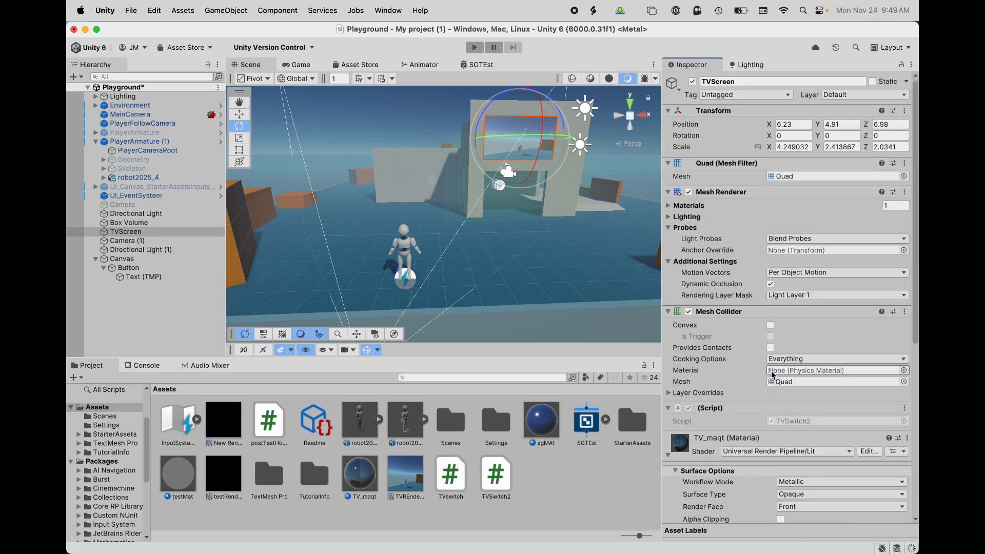
{"action": "scroll", "coordinate": [764, 426], "scroll_direction": "down", "scroll_amount": 10}
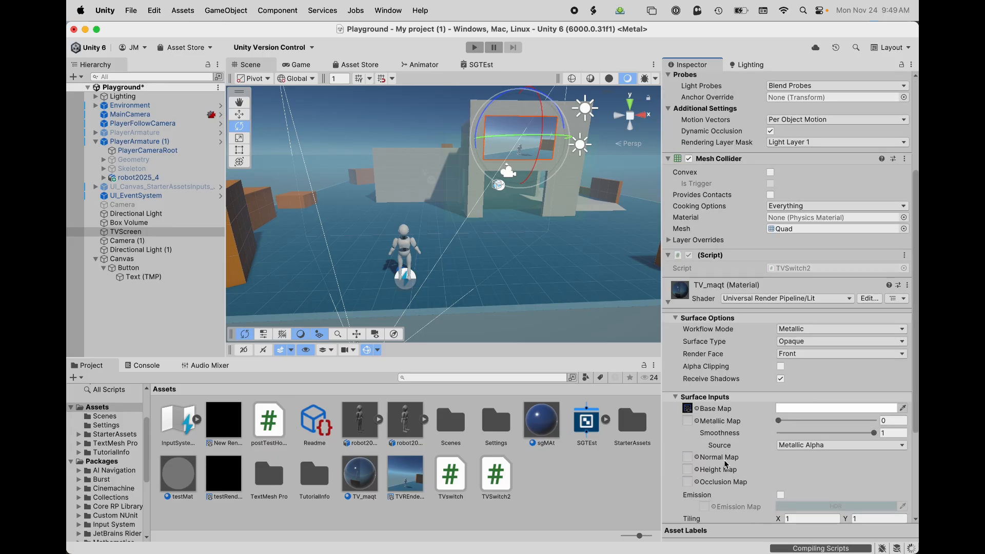
Open the TVSwitch2 script in JetBrains Rider and add "using UnityEngine.UI;" below the existing using line.
{"action": "left_click", "coordinate": [494, 471]}
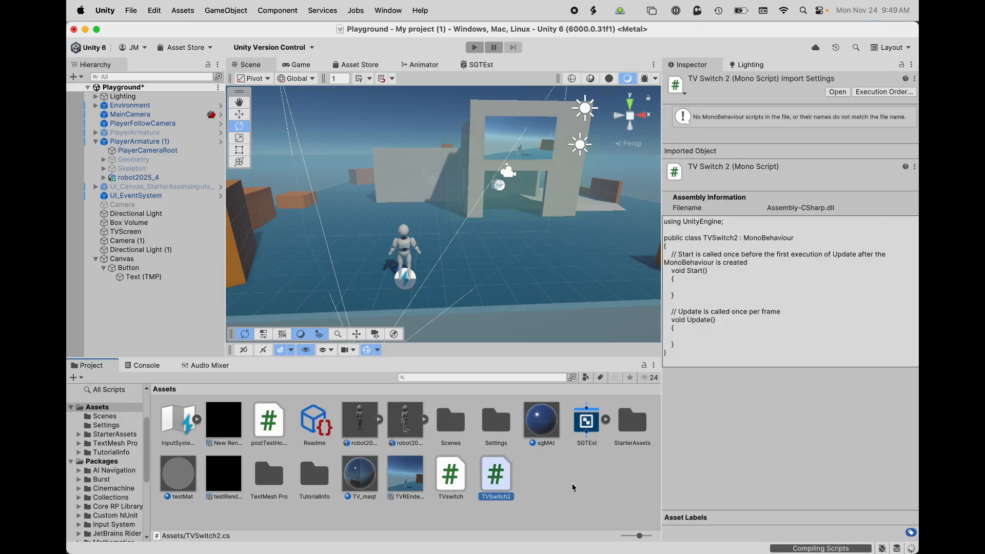
{"action": "double_click", "coordinate": [496, 473]}
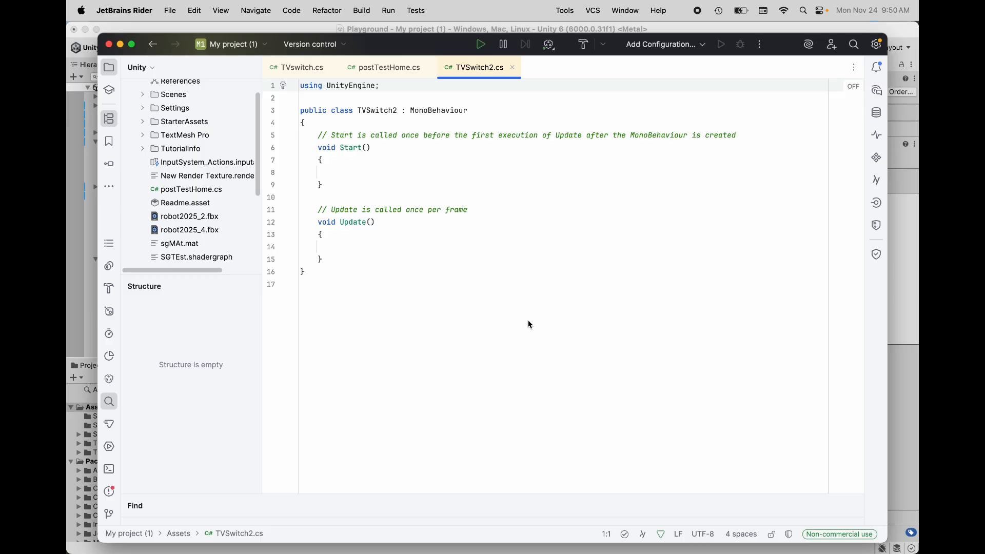
{"action": "left_click", "coordinate": [386, 84]}
{"action": "key", "text": "Return"}
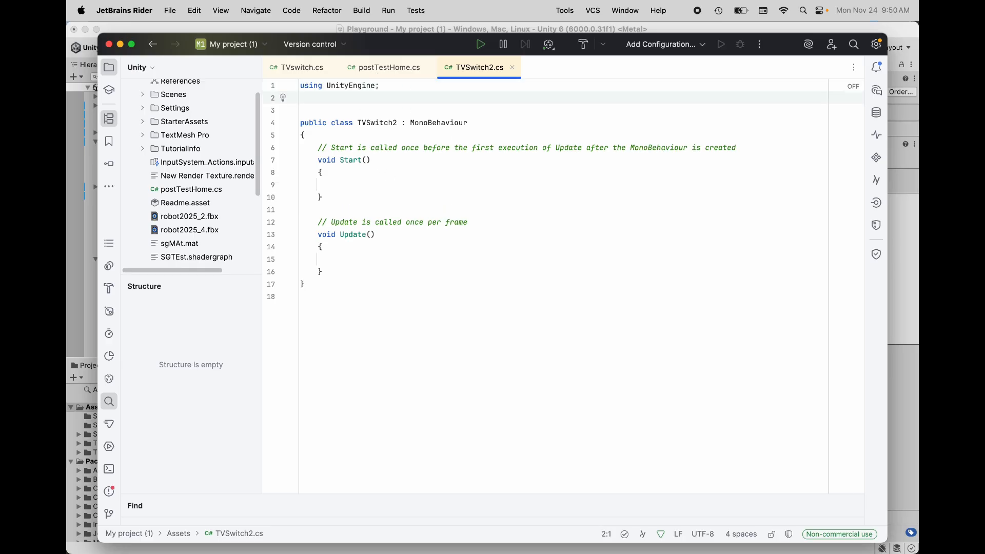
{"action": "type", "text": "using"}
{"action": "type", "text": "UnityEngine.UI;"}
Add the statement "Cursor.visible = true;" inside the Start method.
{"action": "left_click", "coordinate": [343, 177]}
{"action": "left_click", "coordinate": [342, 185]}
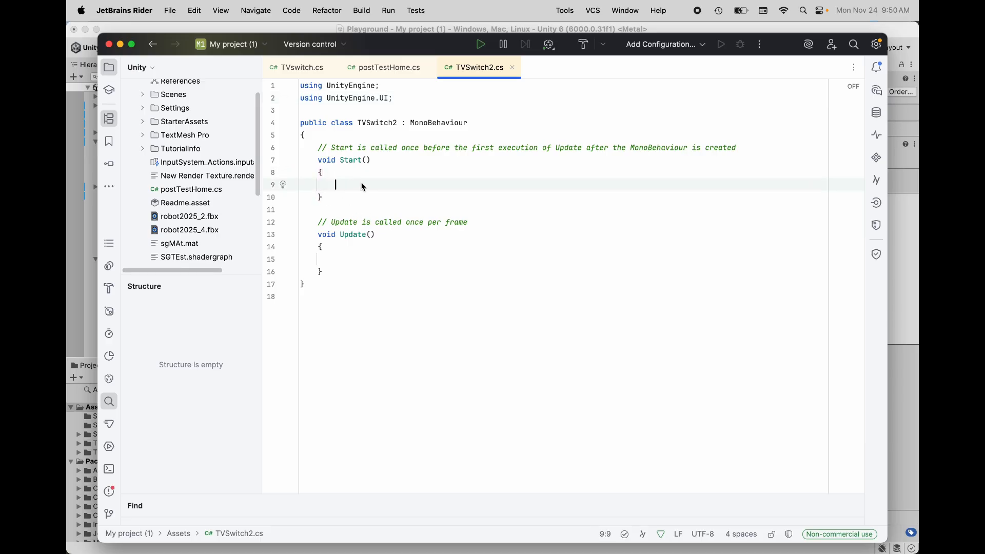
{"action": "type", "text": "Cursor.visible = "}
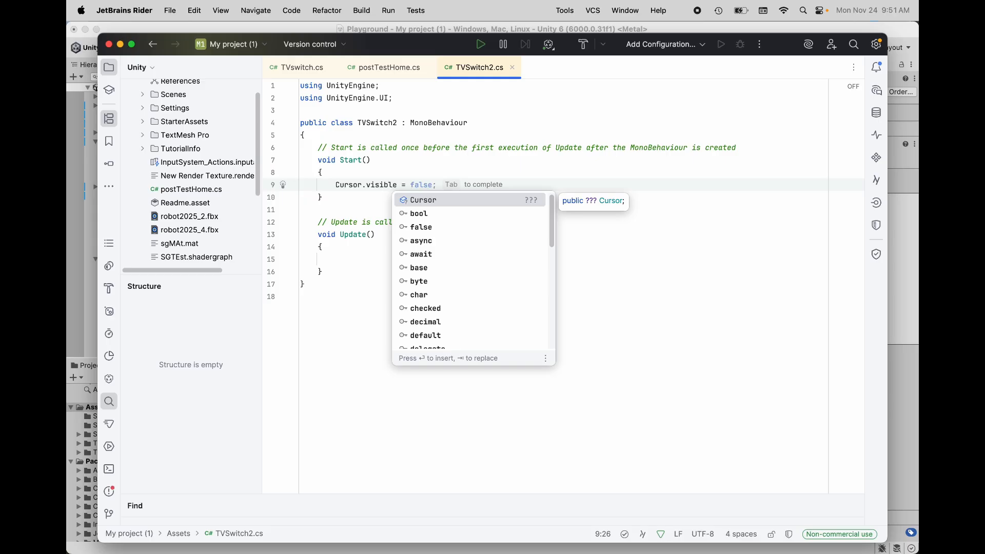
{"action": "type", "text": "true;"}
{"action": "key", "text": "Return"}
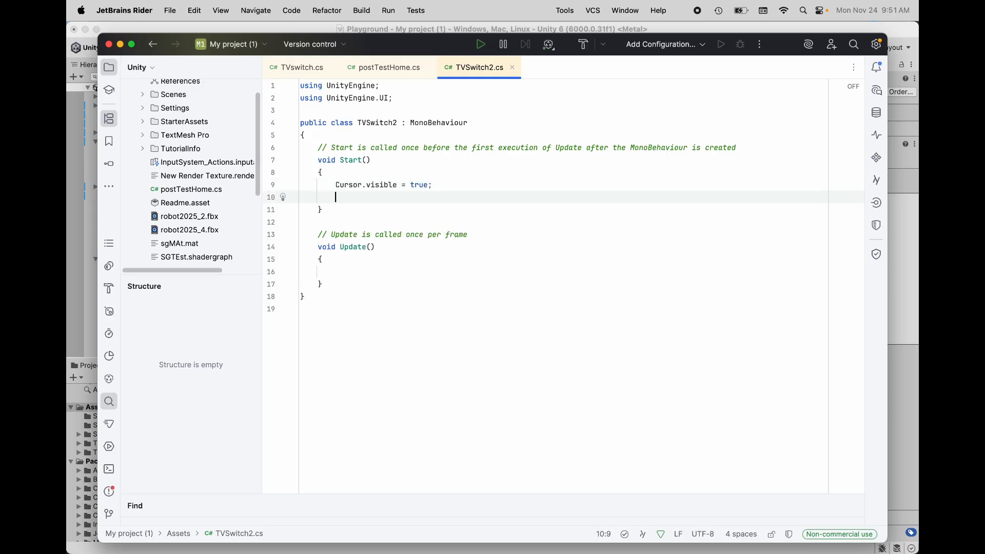
Add the statement "Cursor.LockState = CursorLockMode.None;" below the cursor visibility line in Start.
{"action": "type", "text": "C"}
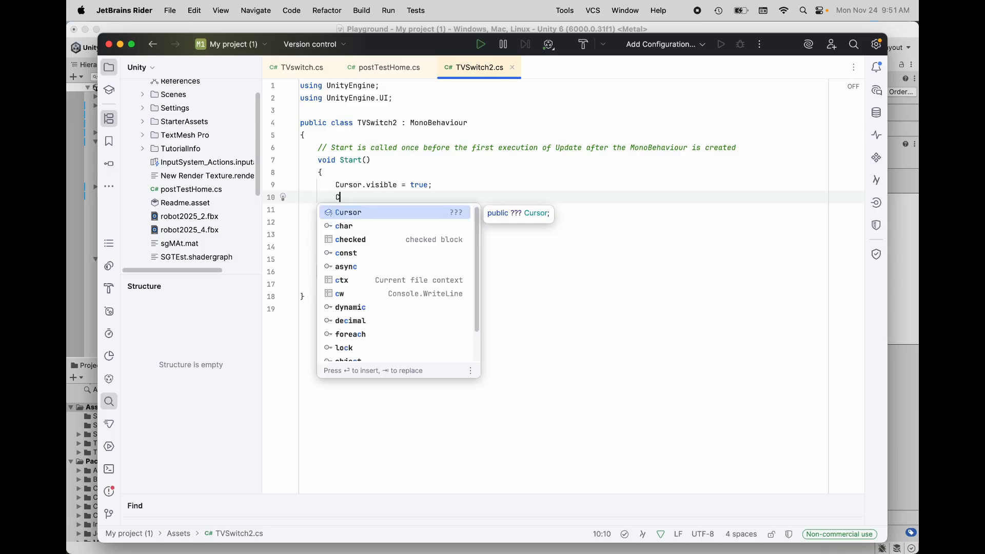
{"action": "type", "text": "u"}
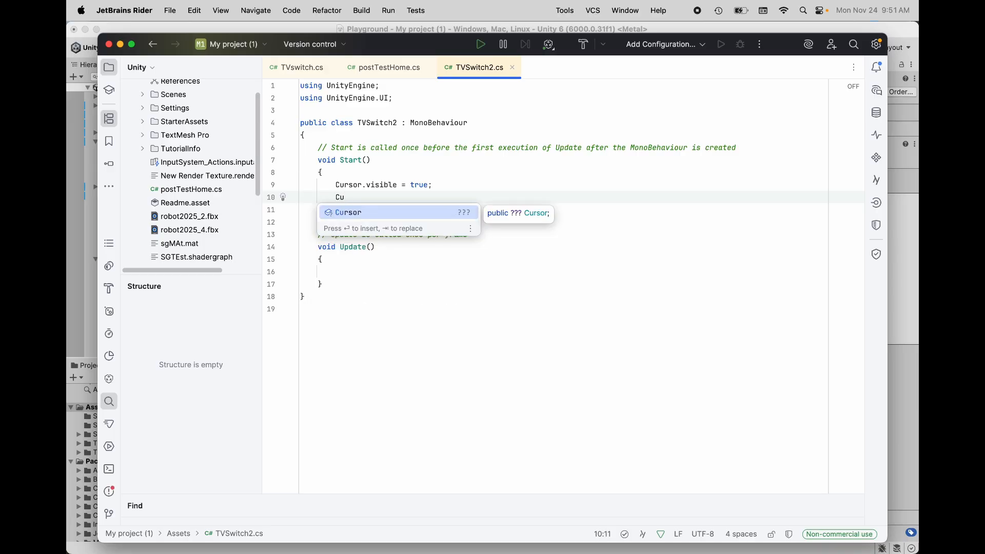
{"action": "left_click", "coordinate": [353, 215]}
{"action": "type", "text": ".Lock"}
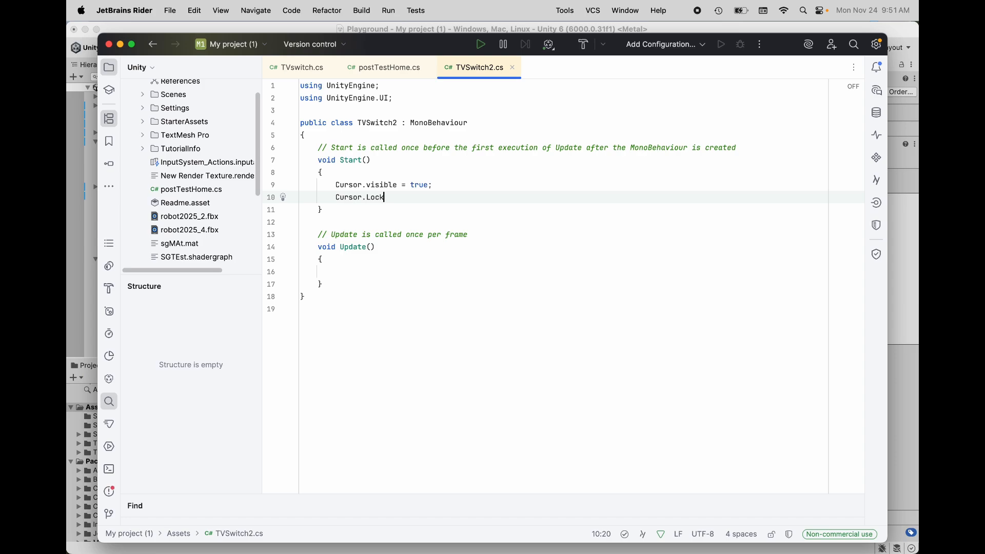
{"action": "type", "text": "State = "}
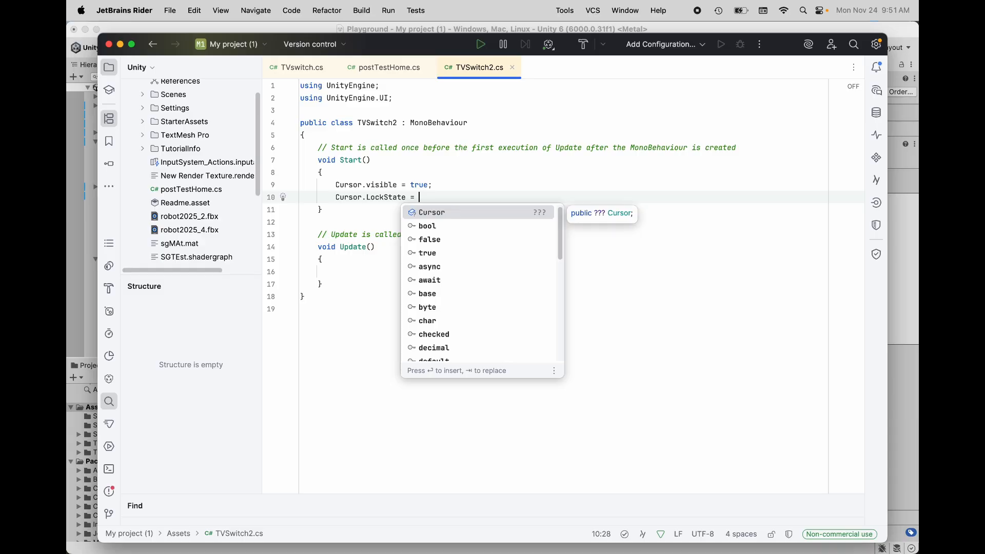
{"action": "type", "text": "Cu"}
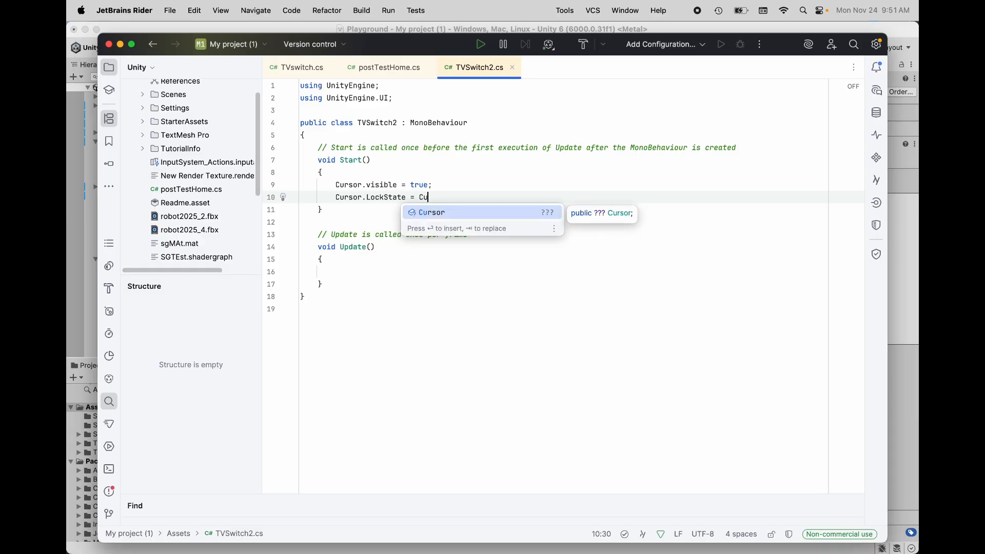
{"action": "type", "text": "rsor."}
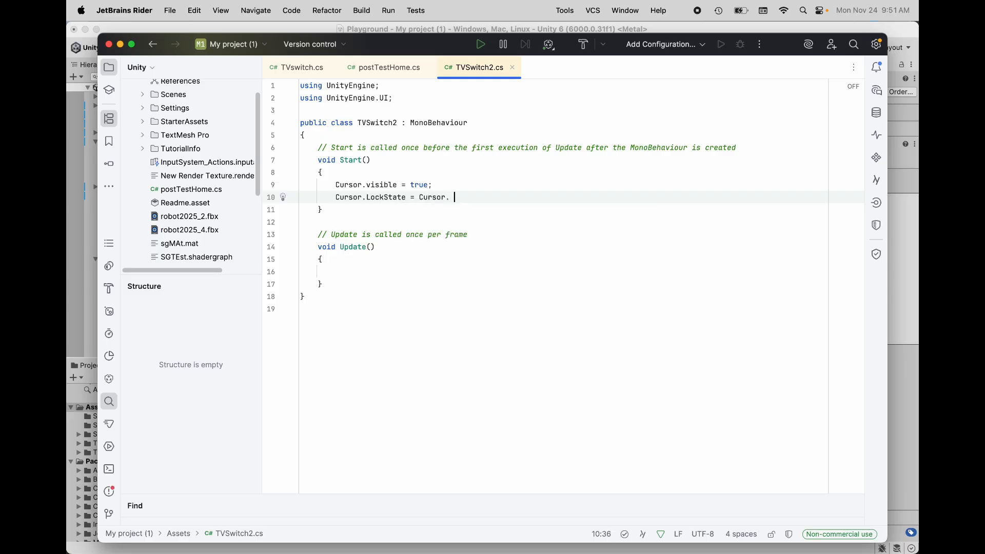
{"action": "key", "text": "BackSpace"}
{"action": "key", "text": "BackSpace"}
{"action": "type", "text": "LockMOde.None;"}
{"action": "left_click", "coordinate": [472, 199]}
{"action": "key", "text": "shift+Right"}
{"action": "type", "text": "o"}
{"action": "left_click_drag", "start_coordinate": [335, 185], "coordinate": [466, 185]}
{"action": "left_click_drag", "start_coordinate": [331, 198], "coordinate": [555, 203]}
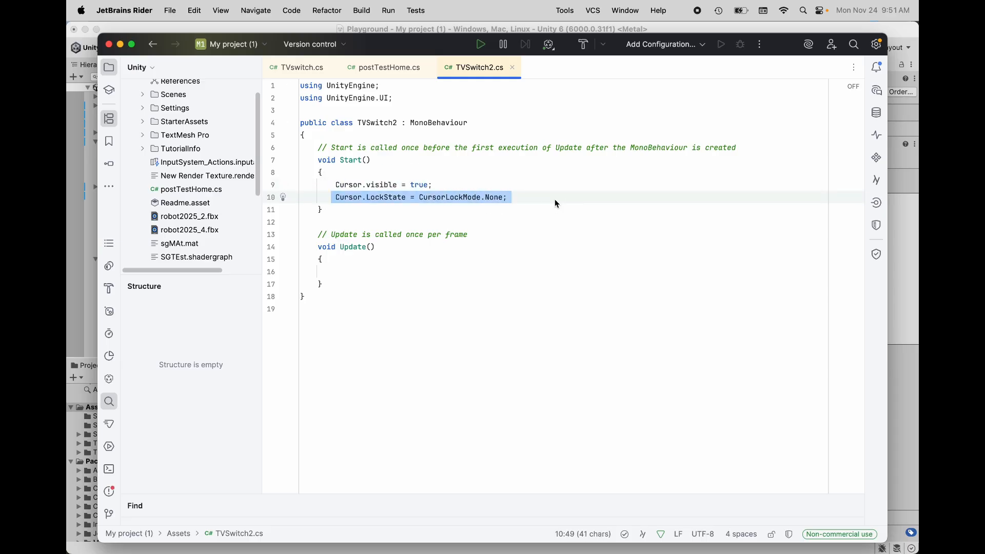
{"action": "left_click", "coordinate": [515, 202]}
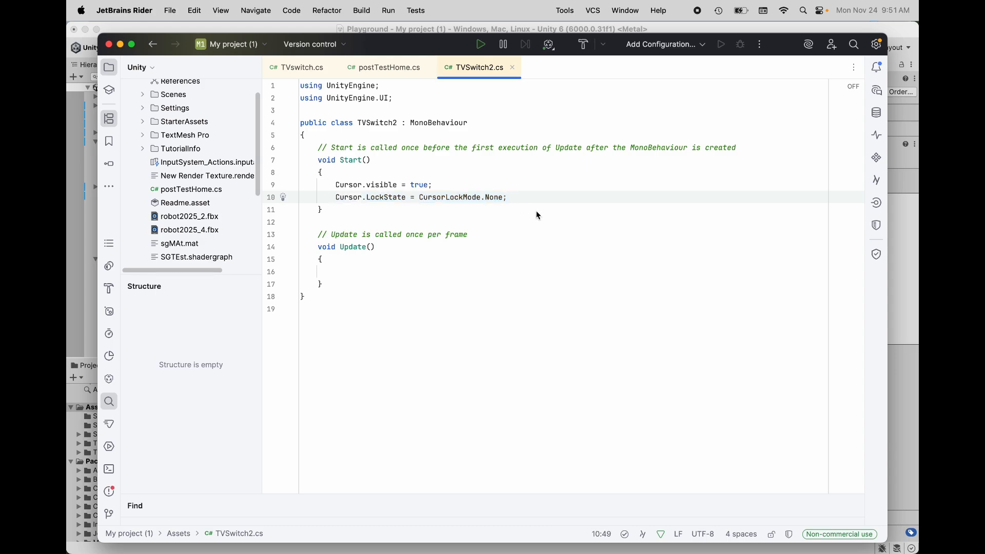
{"action": "left_click_drag", "start_coordinate": [518, 198], "coordinate": [331, 185]}
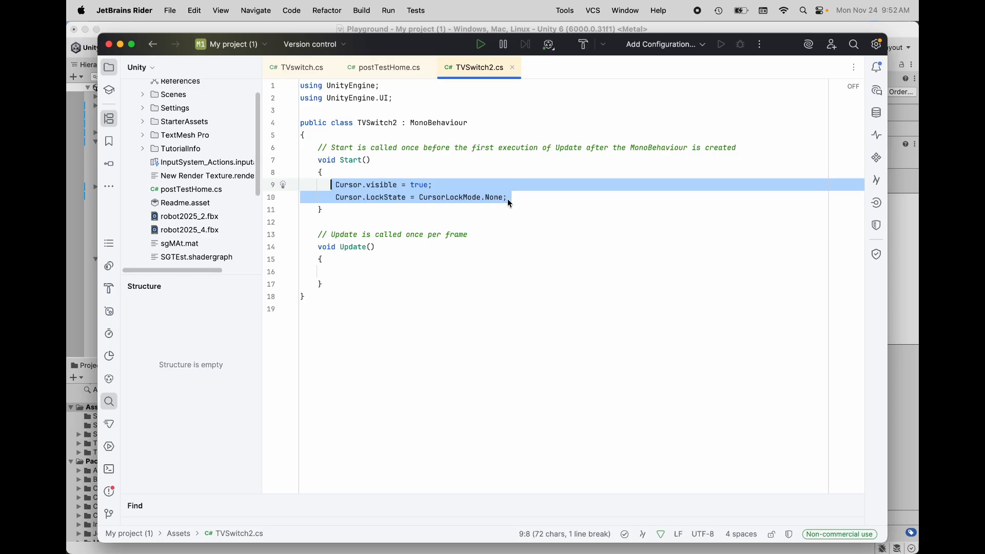
{"action": "left_click", "coordinate": [565, 262]}
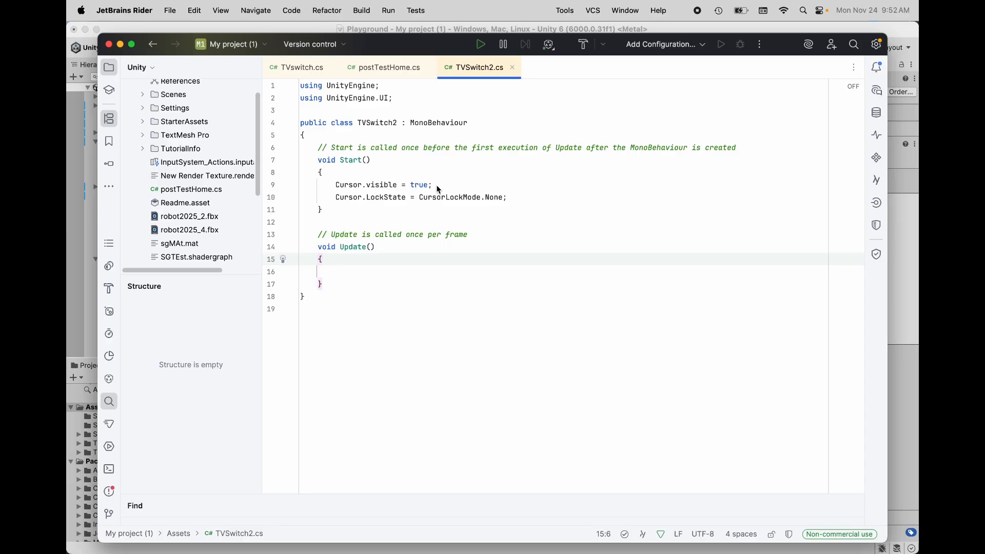
{"action": "left_click", "coordinate": [359, 278]}
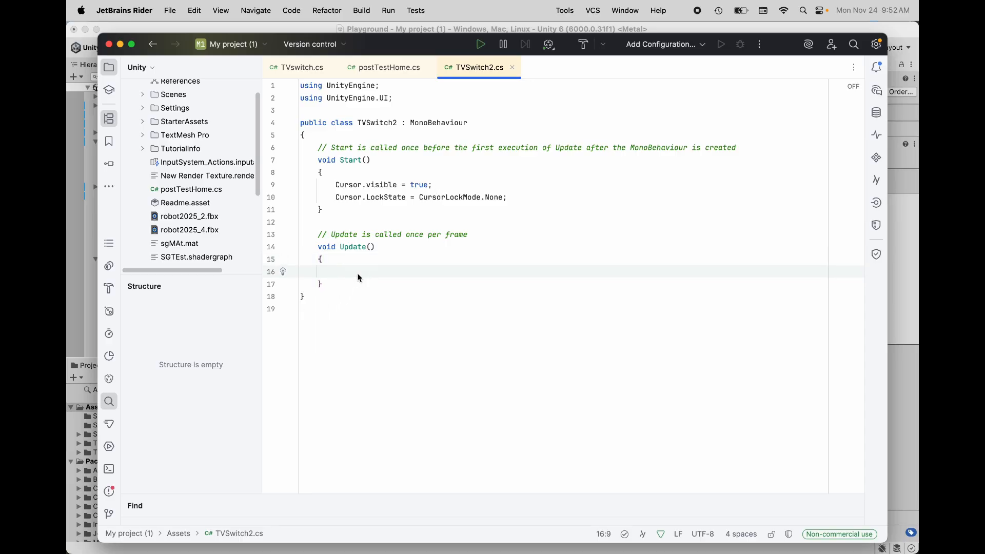
{"action": "left_click", "coordinate": [461, 260]}
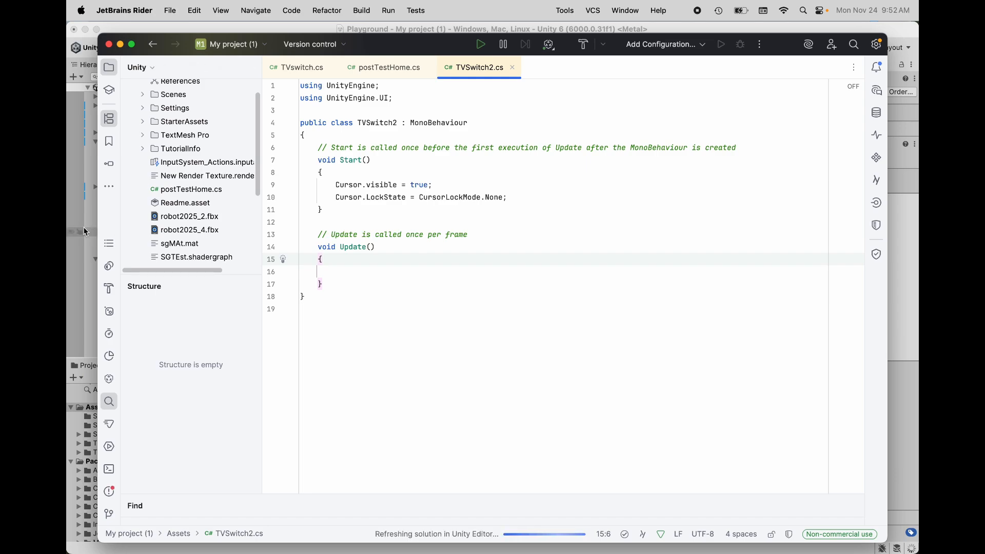
Switch to Unity, check the Console for compile errors and open the listed TVSwitch2 error in the script.
{"action": "left_click", "coordinate": [82, 199]}
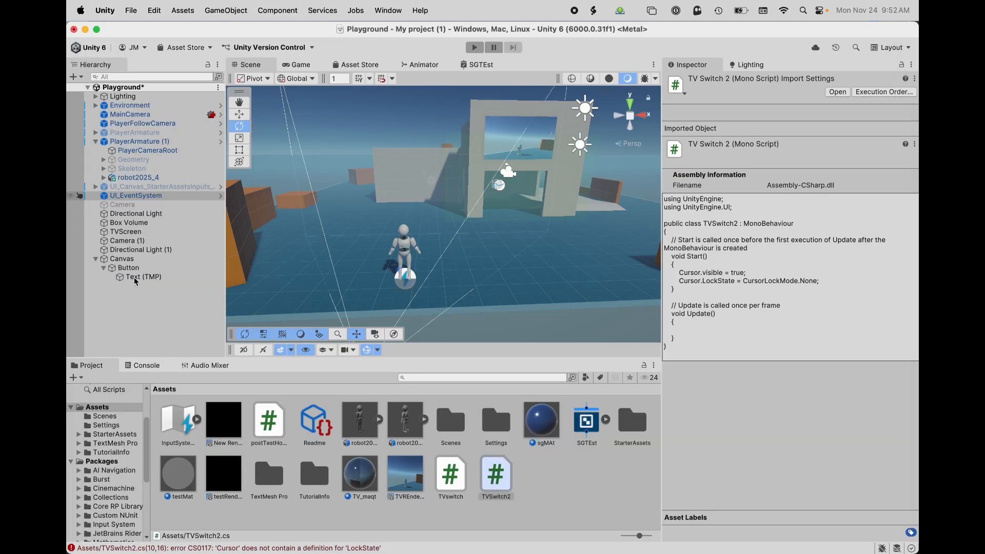
{"action": "left_click", "coordinate": [147, 365]}
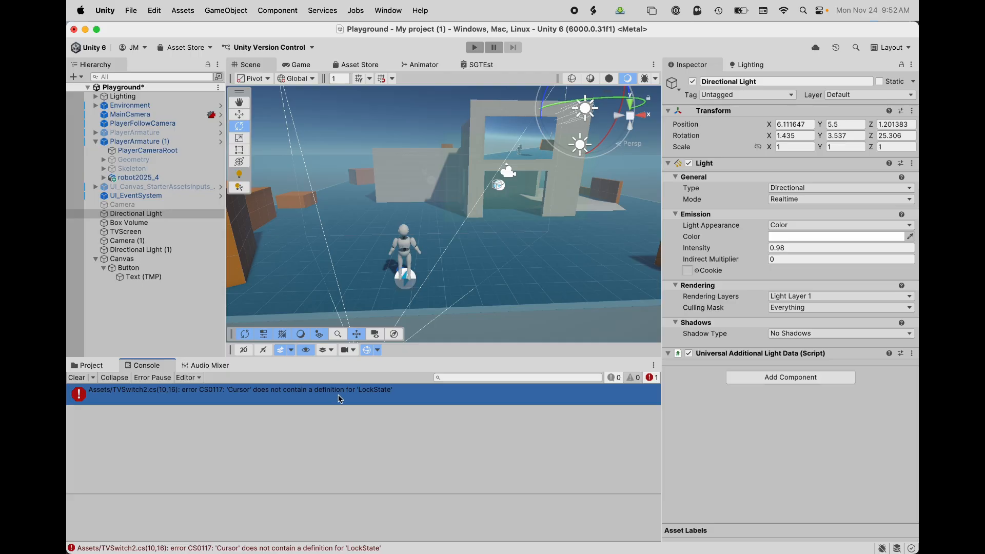
{"action": "double_click", "coordinate": [297, 395]}
{"action": "left_click", "coordinate": [491, 229]}
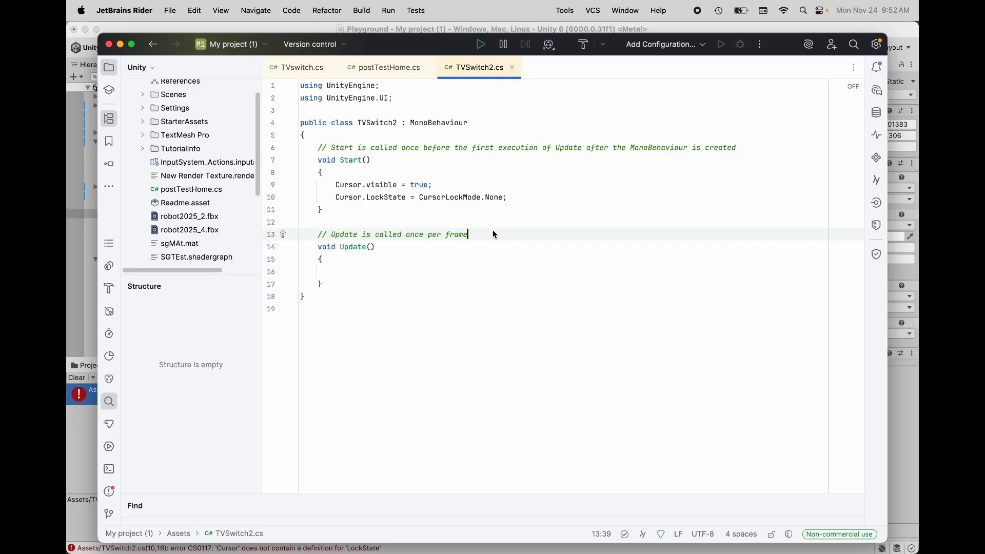
Correct the property name in the cursor lock line of Start to lowercase "lockState".
{"action": "left_click", "coordinate": [402, 110]}
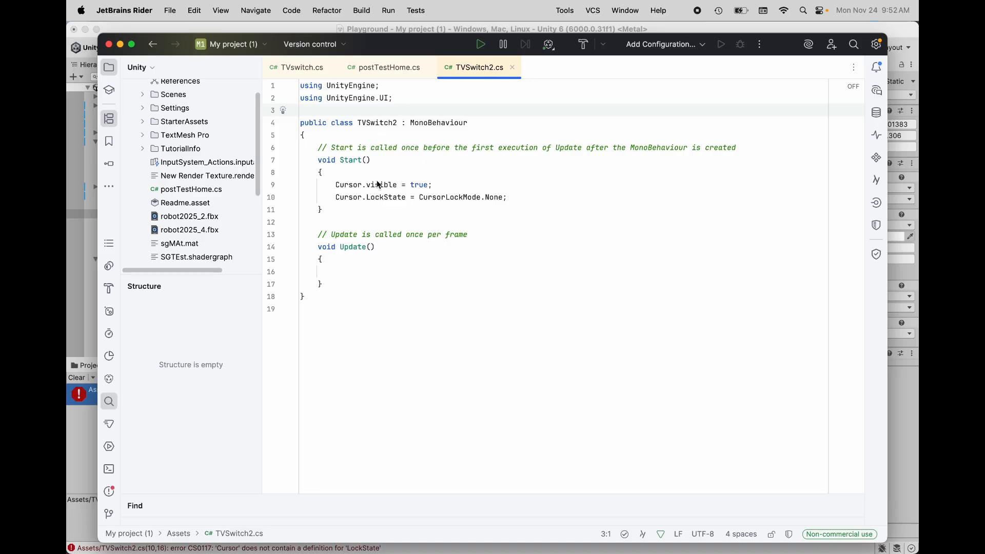
{"action": "left_click", "coordinate": [371, 198]}
{"action": "key", "text": "ctrl+space"}
{"action": "left_click", "coordinate": [437, 270]}
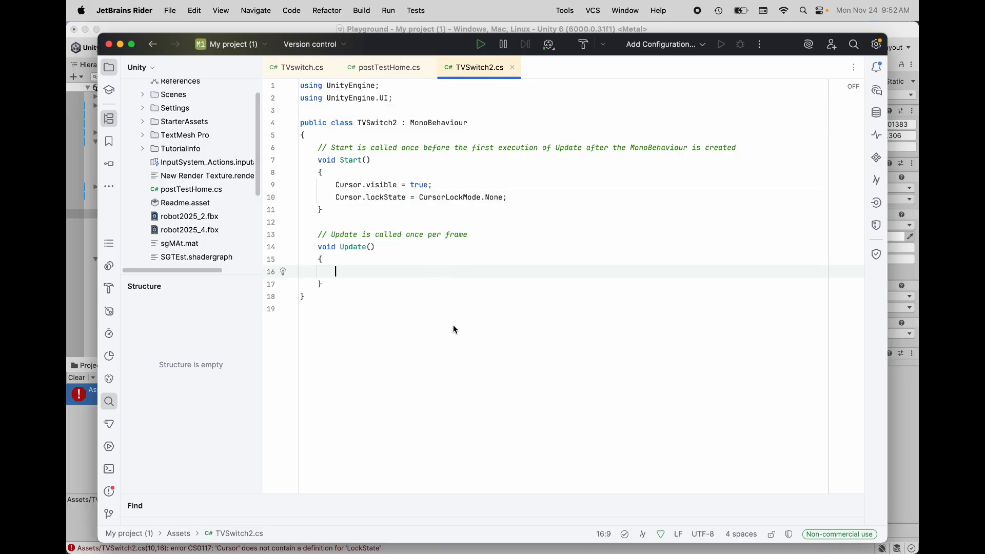
Switch to Unity, play the scene while walking the robot in front of the TV screen, and stop play mode.
{"action": "left_click", "coordinate": [85, 250]}
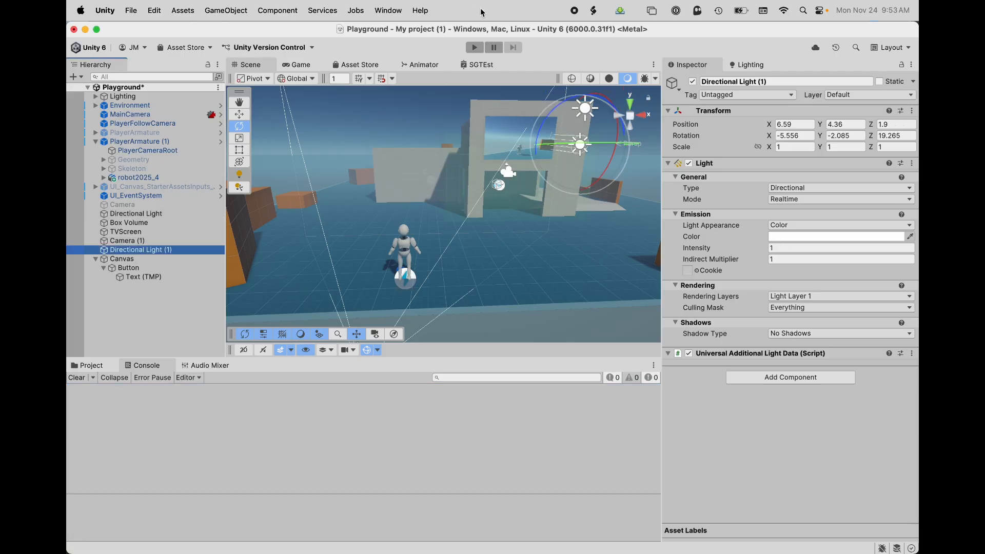
{"action": "left_click", "coordinate": [475, 48]}
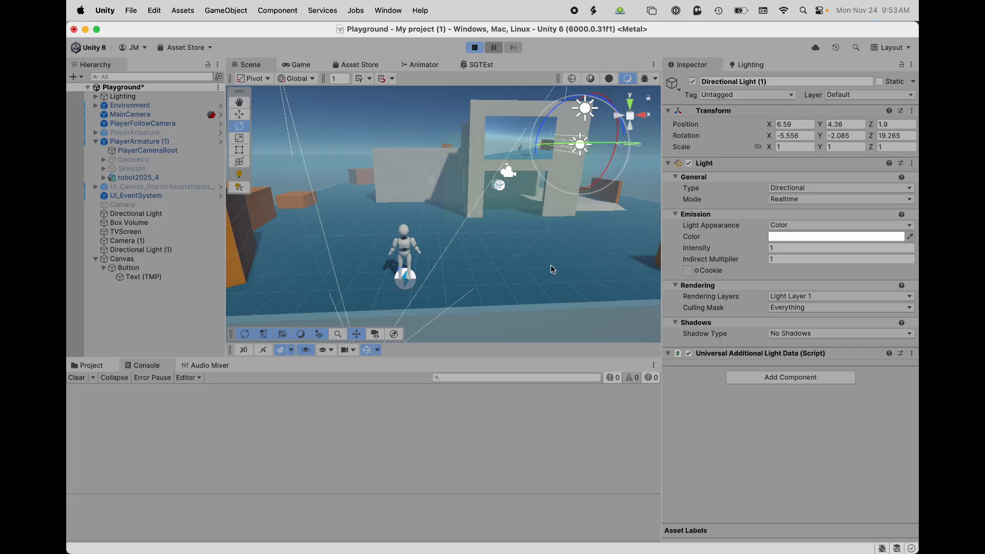
{"action": "key", "text": "a"}
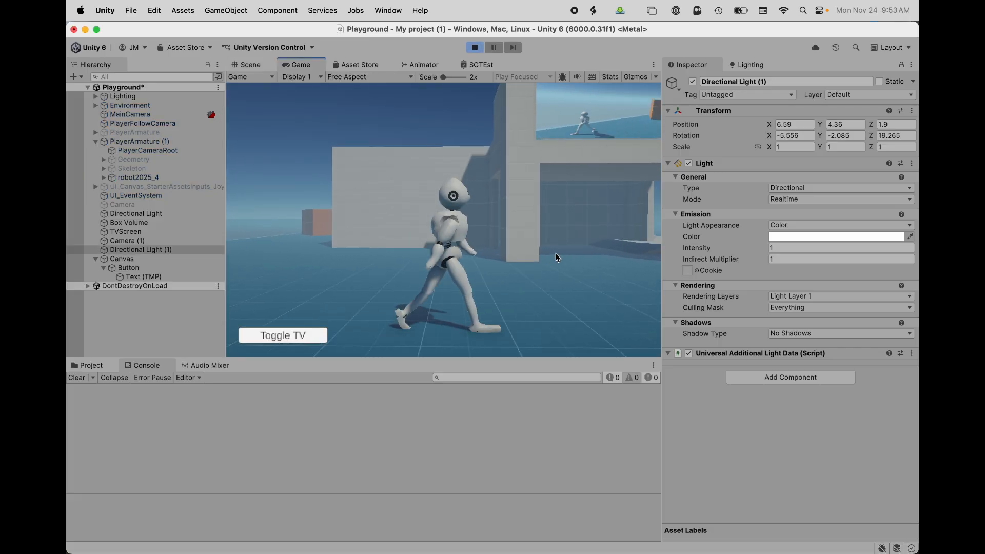
{"action": "key", "text": "s"}
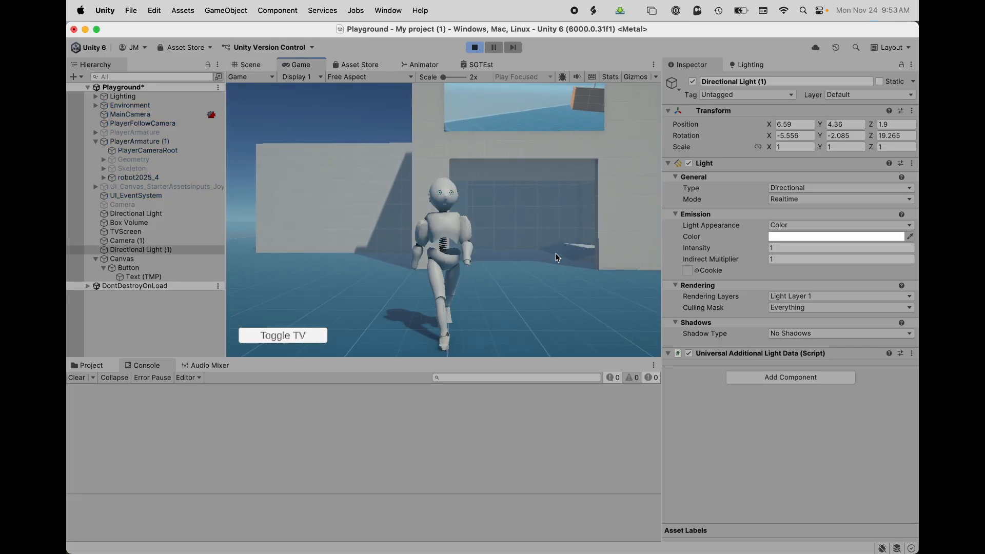
{"action": "key", "text": "a"}
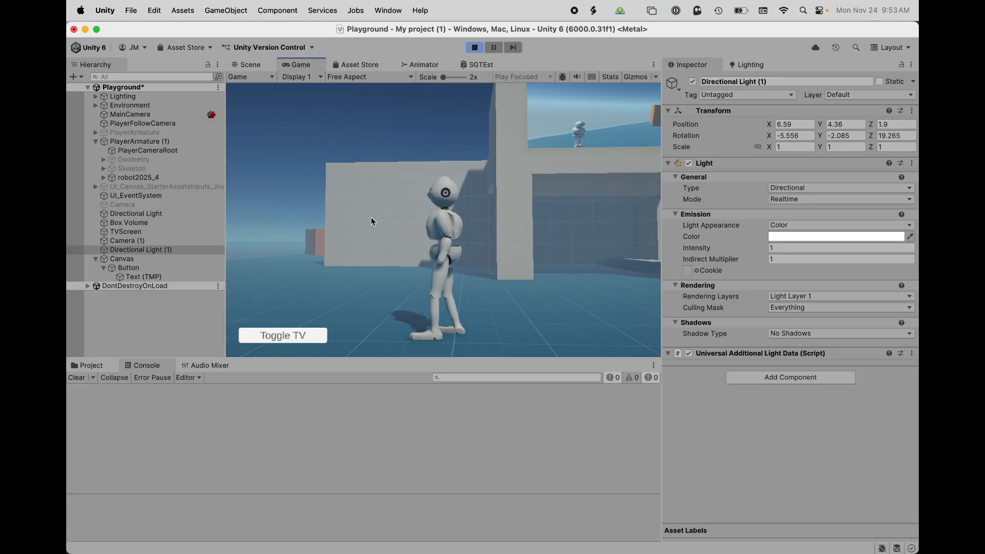
{"action": "left_click", "coordinate": [475, 47]}
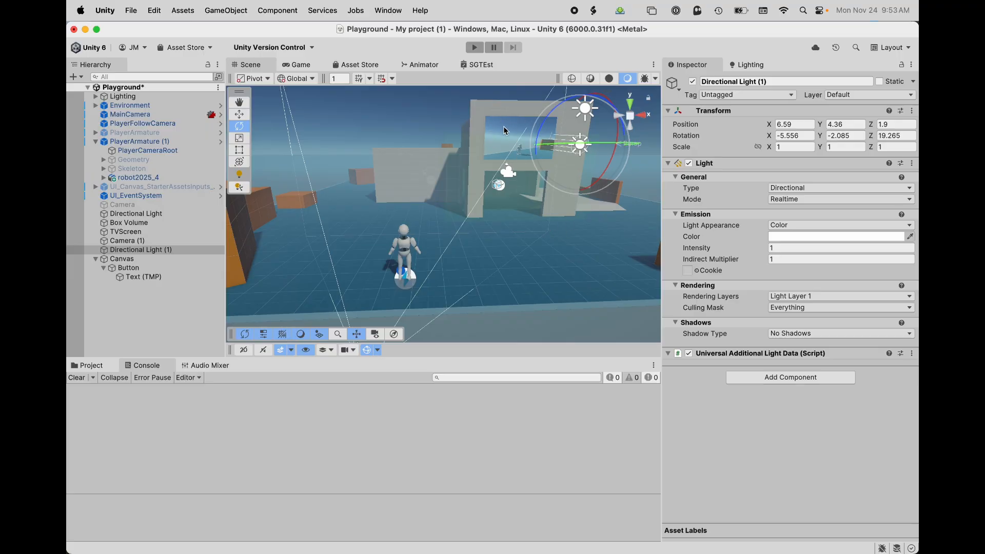
Switch back to the TVSwitch2 script in Rider and delete the comment lines above the Start and Update methods.
{"action": "key", "text": "super+Tab"}
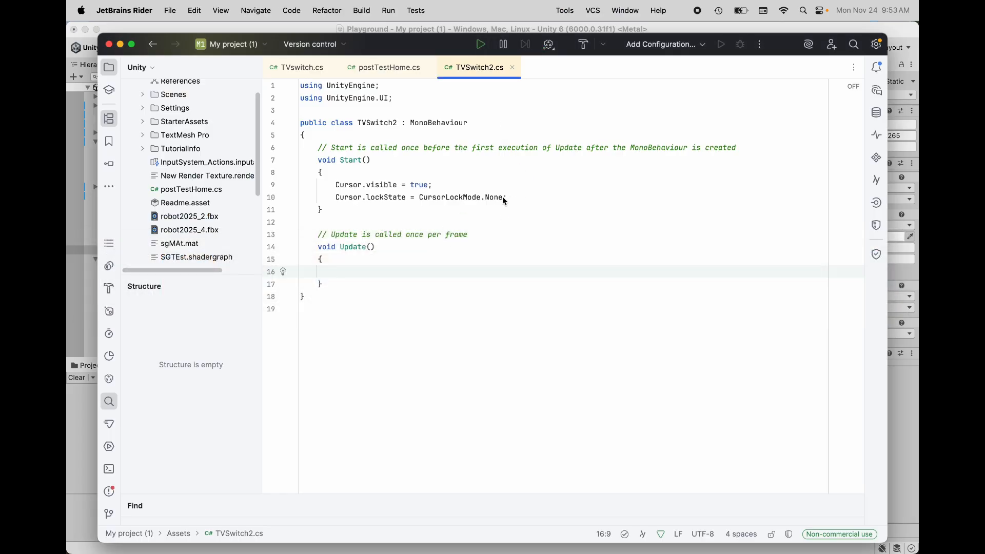
{"action": "left_click", "coordinate": [518, 199]}
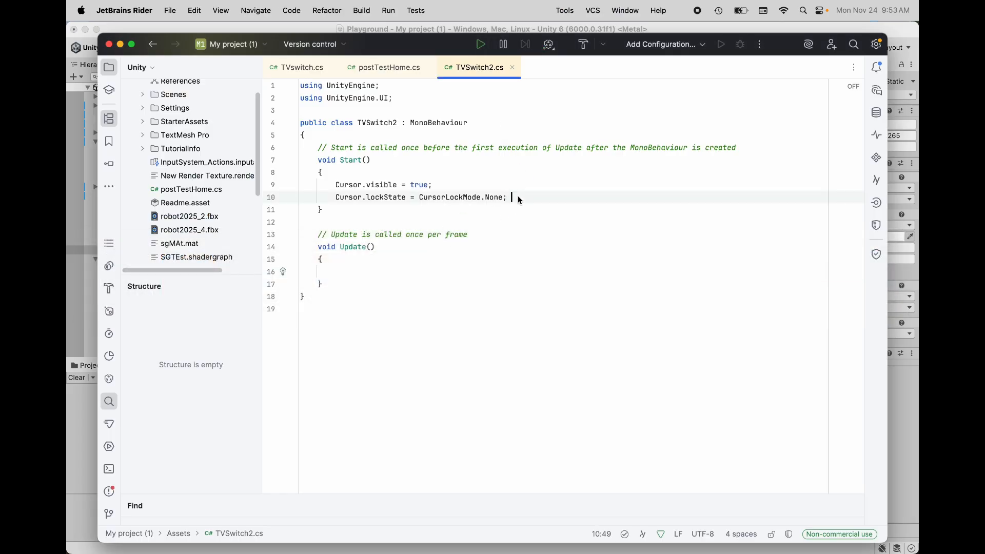
{"action": "left_click_drag", "start_coordinate": [738, 149], "coordinate": [288, 148]}
{"action": "key", "text": "BackSpace"}
{"action": "left_click_drag", "start_coordinate": [486, 234], "coordinate": [281, 236]}
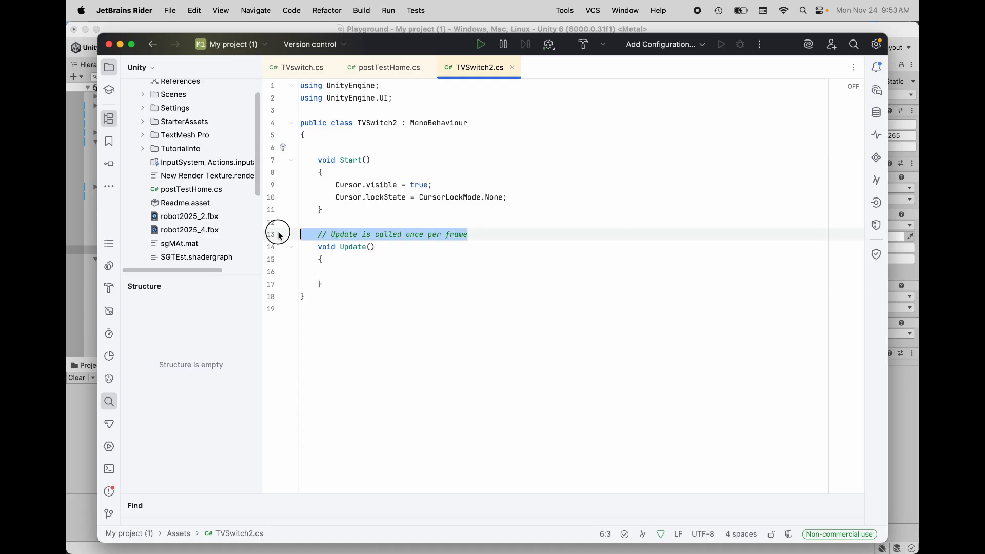
{"action": "key", "text": "BackSpace"}
{"action": "key", "text": "BackSpace"}
Declare the field "public Material TVoff;" at the top of the TVSwitch2 class, above Start.
{"action": "left_click", "coordinate": [344, 145]}
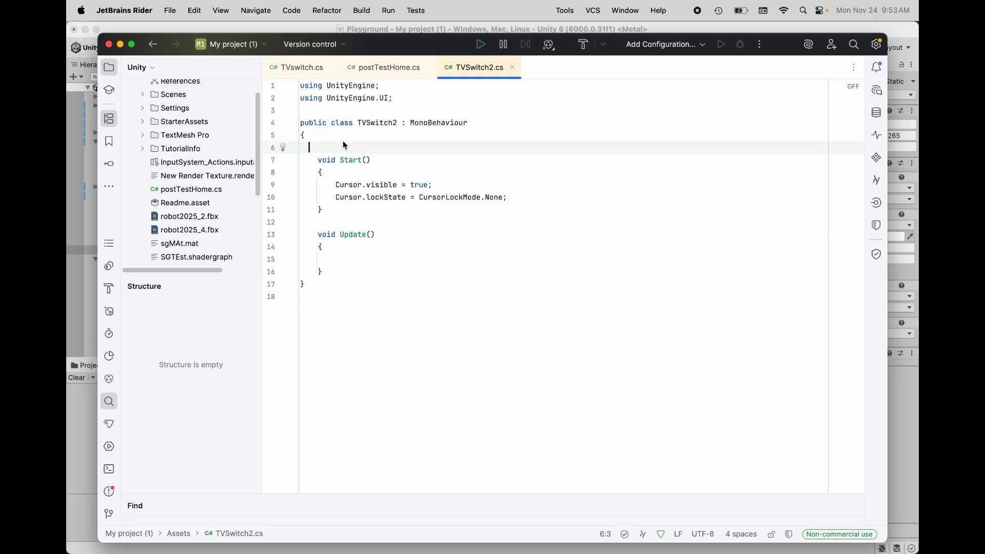
{"action": "key", "text": "Return"}
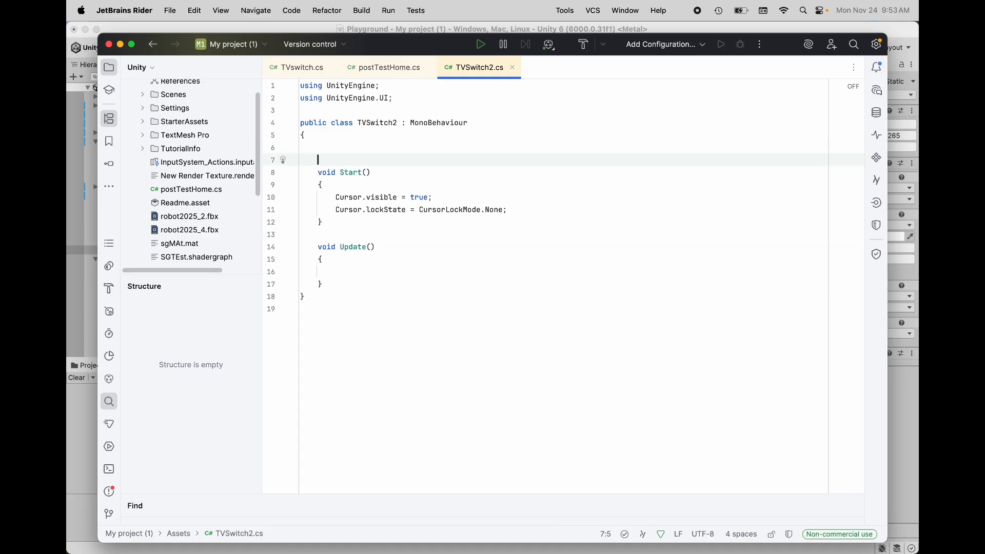
{"action": "type", "text": "public Material TV"}
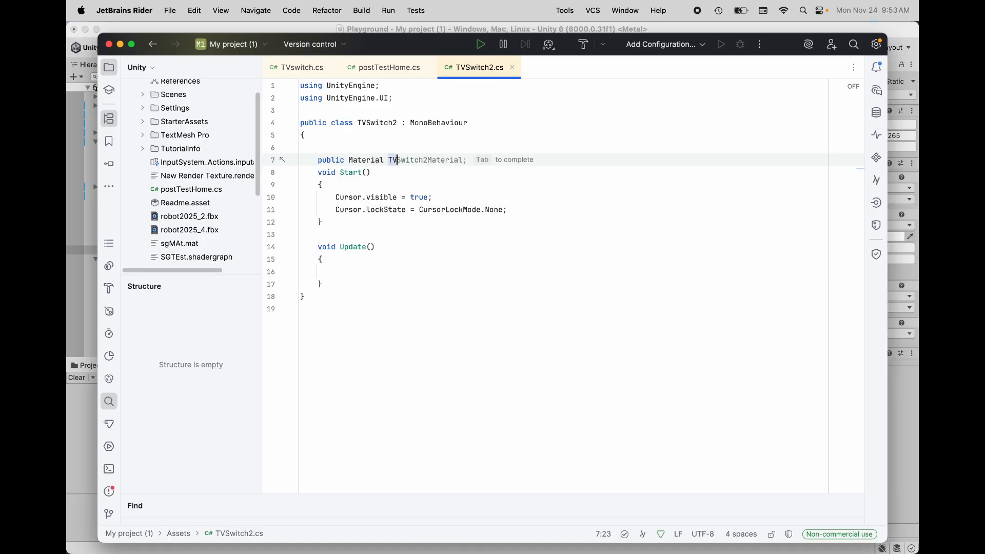
{"action": "type", "text": "off"}
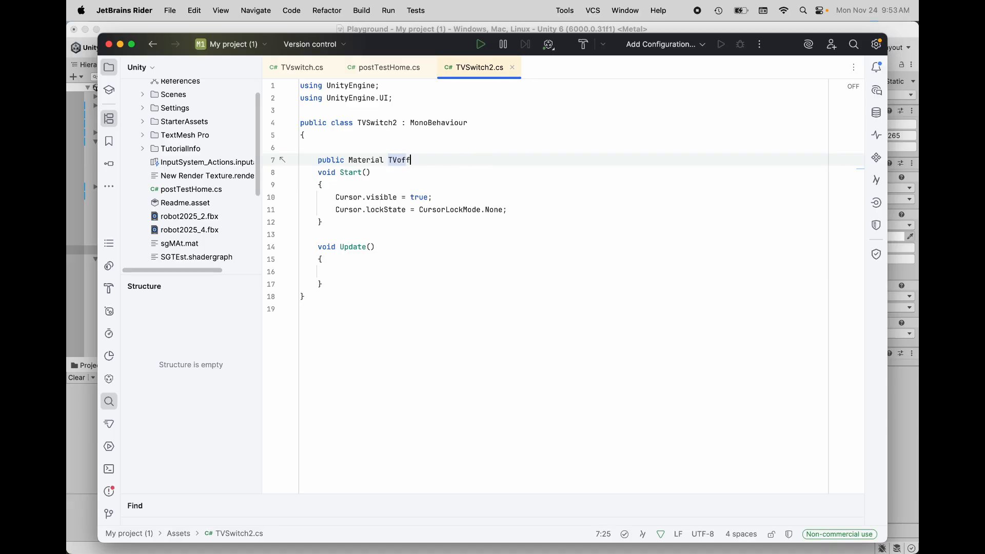
{"action": "type", "text": ";"}
{"action": "key", "text": "Return"}
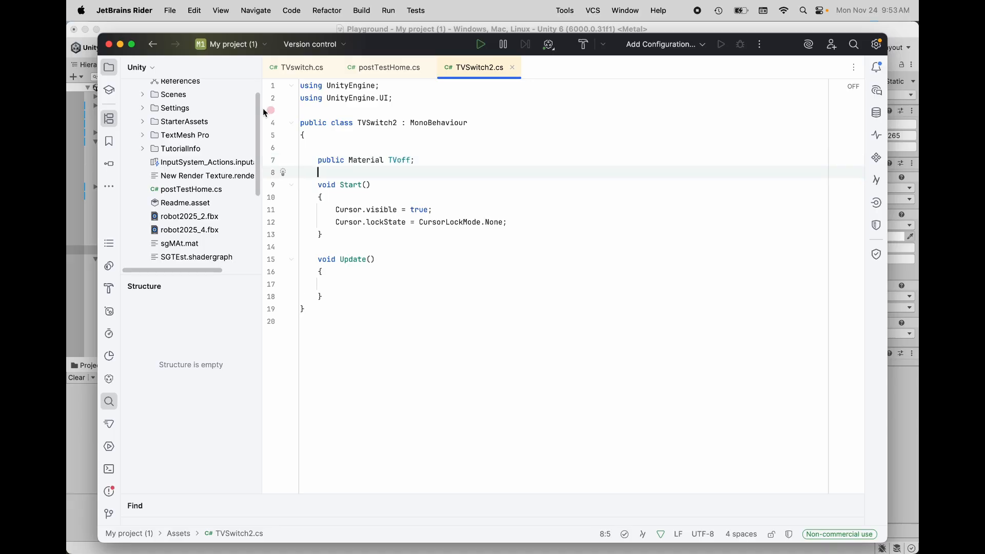
Copy the TVoff declaration to the line below it and rename the copy so it reads "public Material TVon;".
{"action": "left_click_drag", "start_coordinate": [317, 160], "coordinate": [411, 177]}
{"action": "left_click", "coordinate": [330, 171]}
{"action": "type", "text": "public Material TVoff;"}
{"action": "type", "text": "on"}
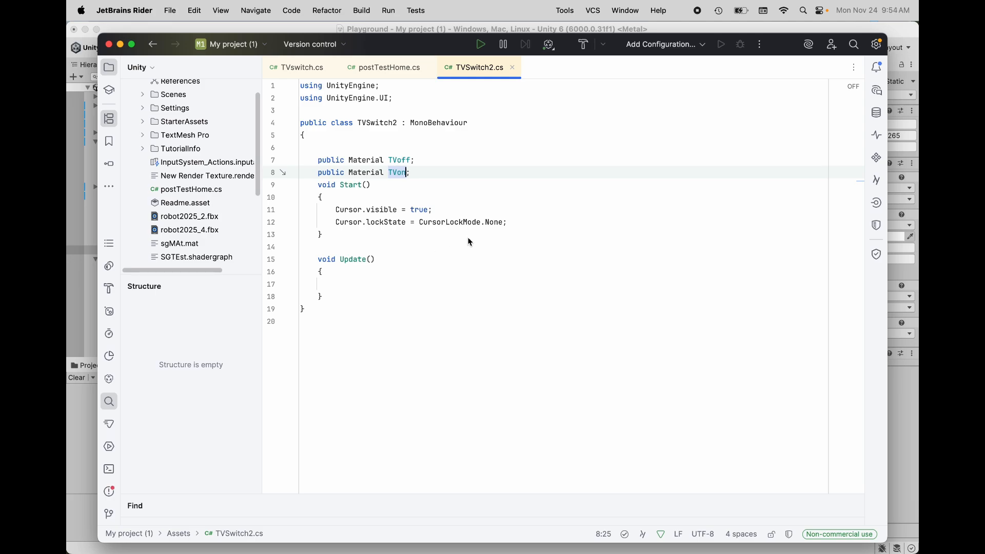
{"action": "left_click", "coordinate": [522, 224]}
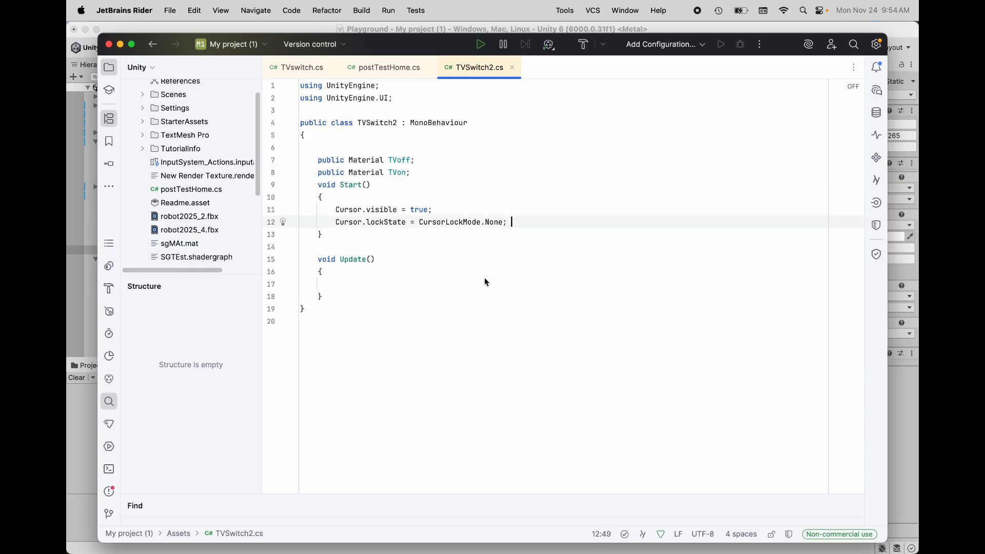
{"action": "left_click", "coordinate": [370, 288]}
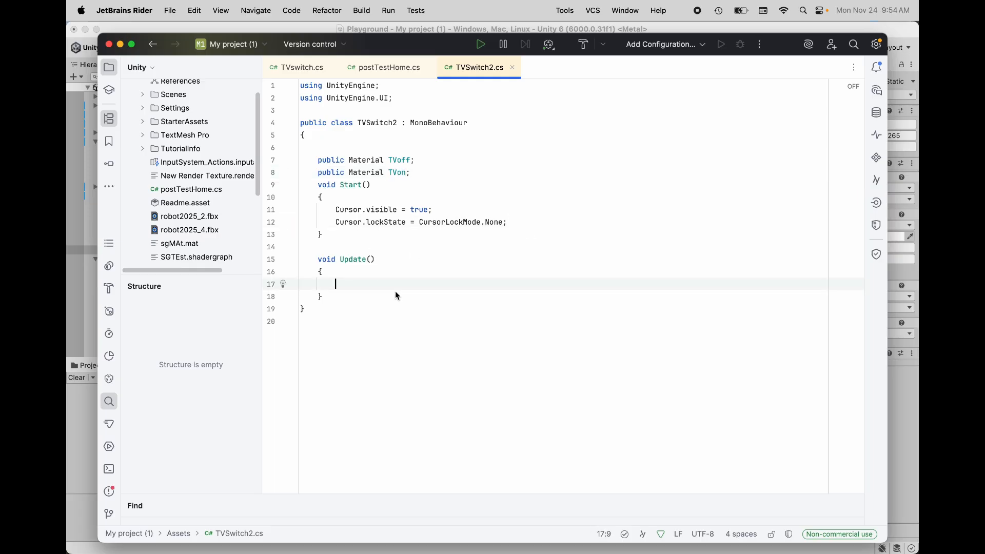
Declare the field "private bool tvState = false;" below the two material fields.
{"action": "left_click", "coordinate": [425, 177]}
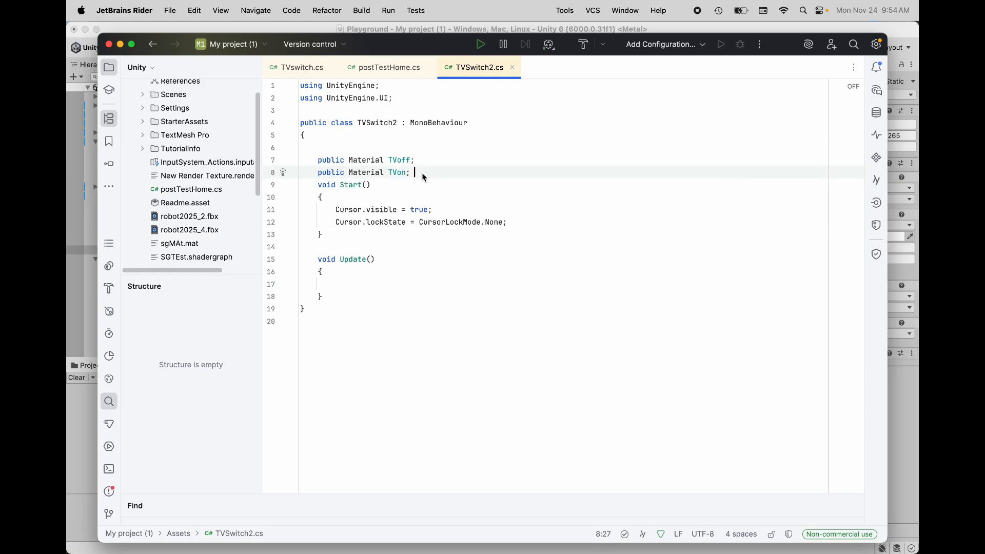
{"action": "key", "text": "Return"}
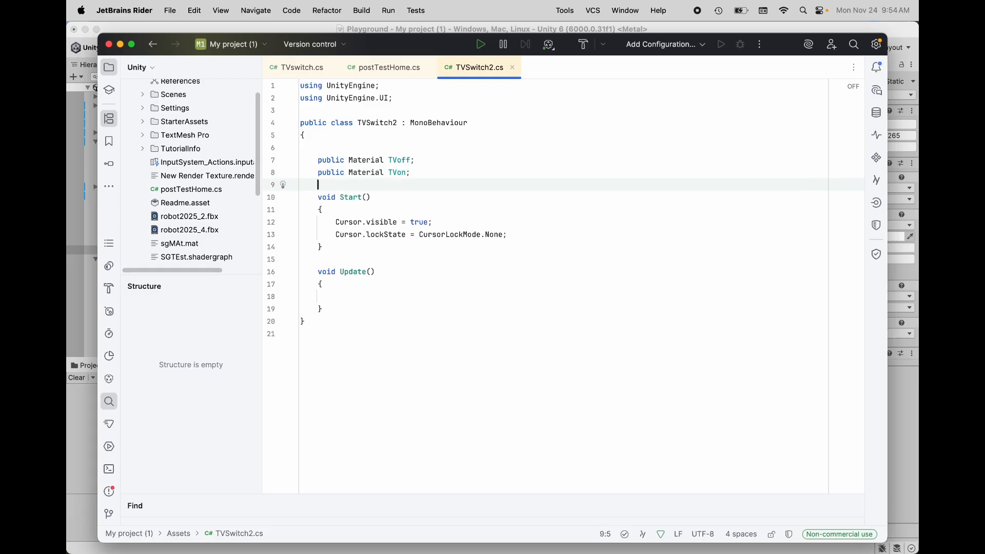
{"action": "type", "text": "private bool"}
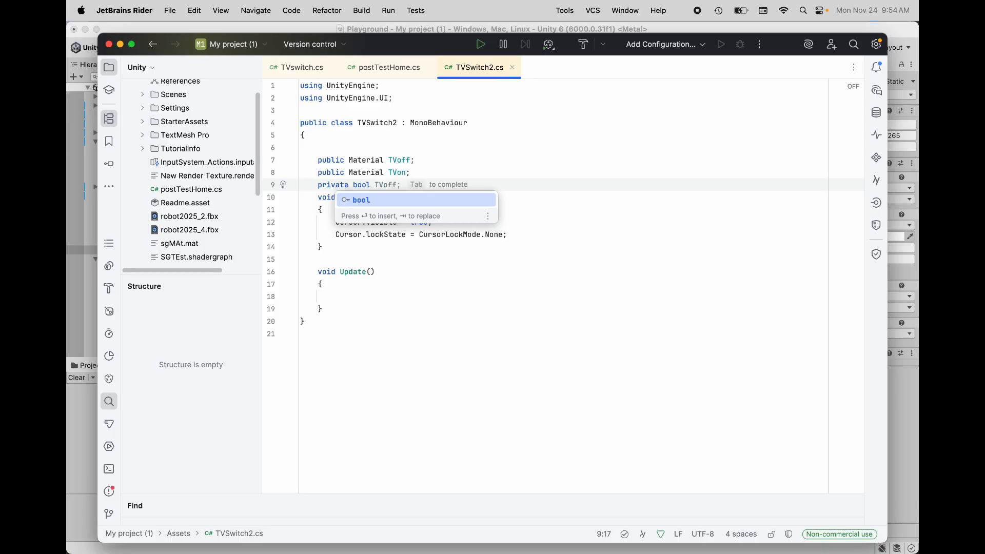
{"action": "type", "text": " tvState "}
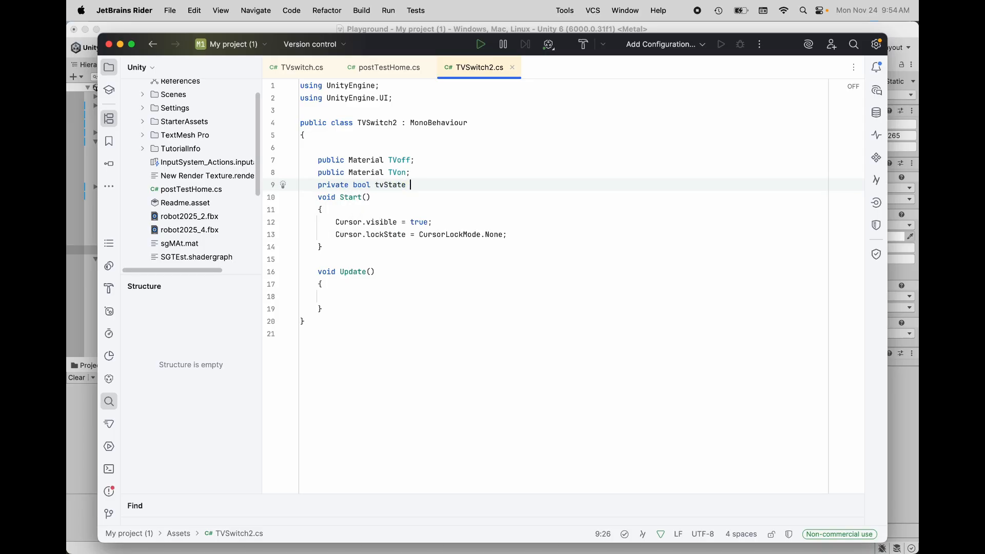
{"action": "type", "text": "- false;"}
{"action": "double_click", "coordinate": [413, 185]}
{"action": "type", "text": "="}
{"action": "left_click", "coordinate": [468, 286]}
{"action": "left_click", "coordinate": [324, 185]}
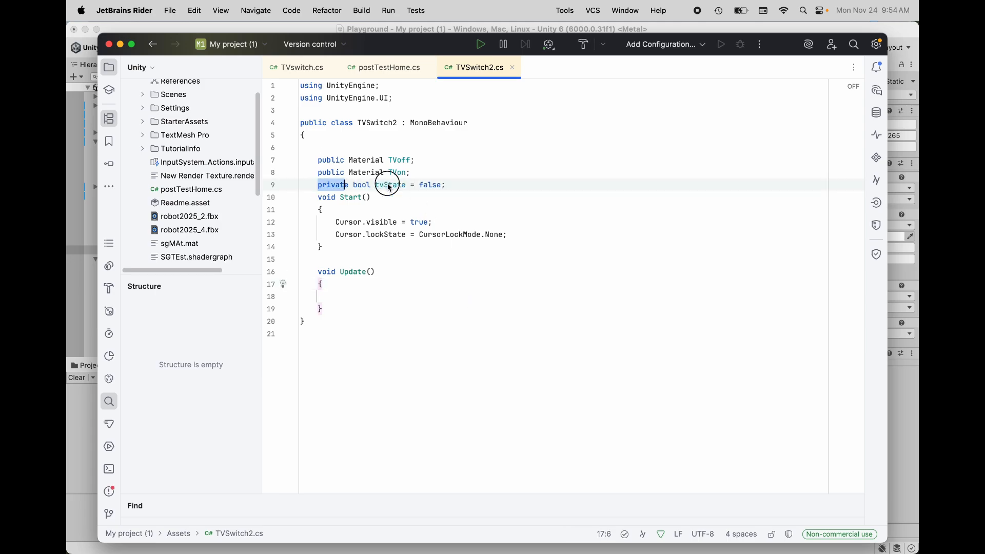
{"action": "left_click_drag", "start_coordinate": [327, 188], "coordinate": [547, 185]}
Add an empty method "void OnTriggerEnter(Collider col)" with its braces below the Update method.
{"action": "left_click", "coordinate": [341, 311]}
{"action": "key", "text": "Return"}
{"action": "key", "text": "Return"}
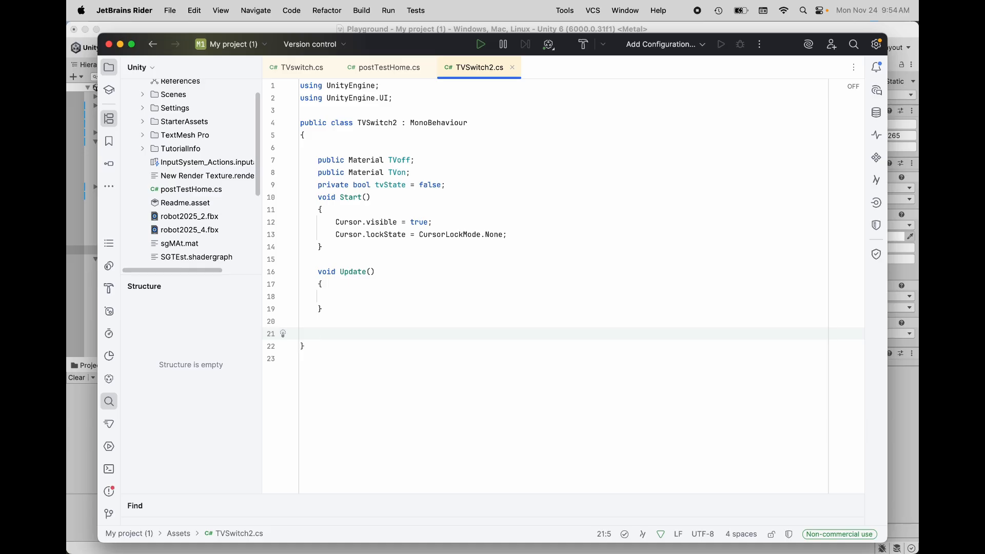
{"action": "left_click", "coordinate": [341, 322]}
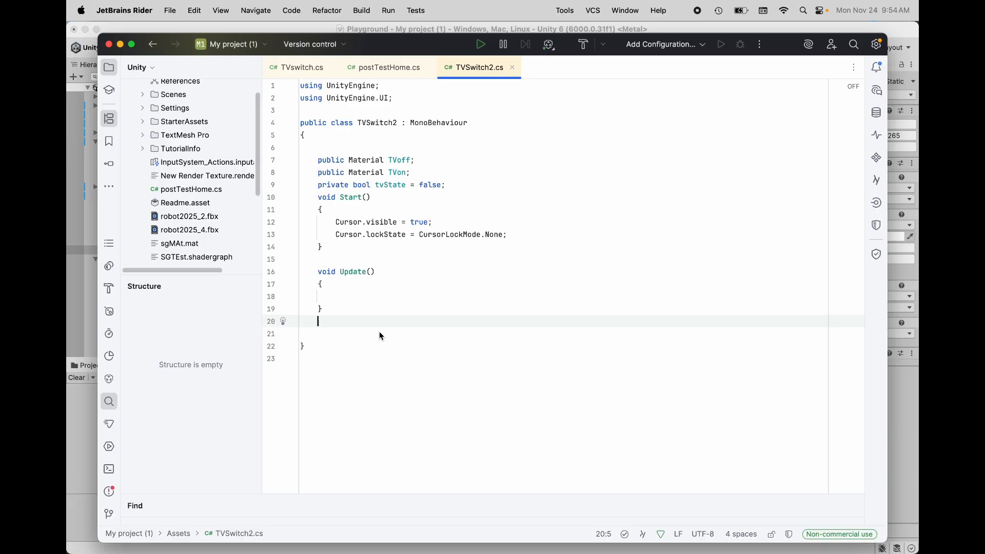
{"action": "key", "text": "Return"}
{"action": "type", "text": "voi"}
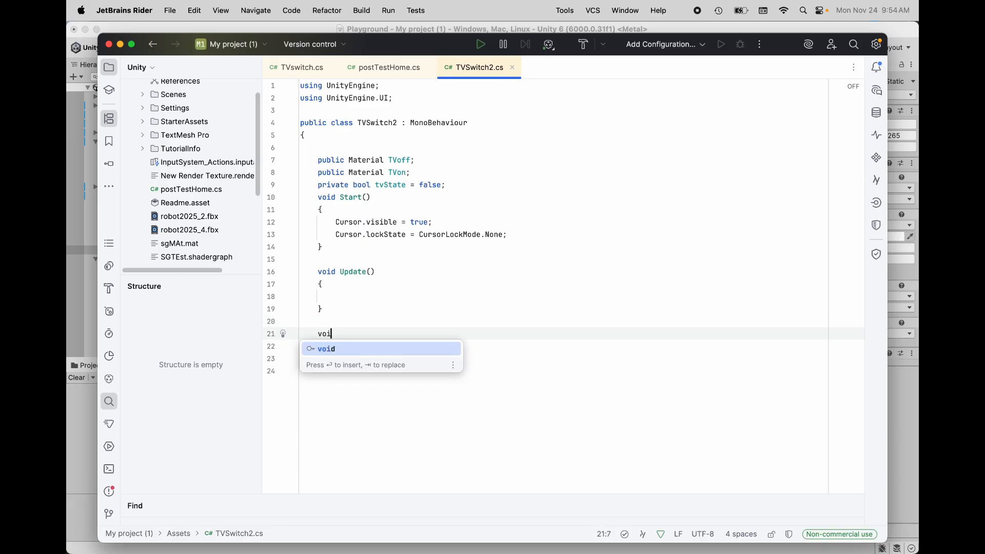
{"action": "type", "text": "d"}
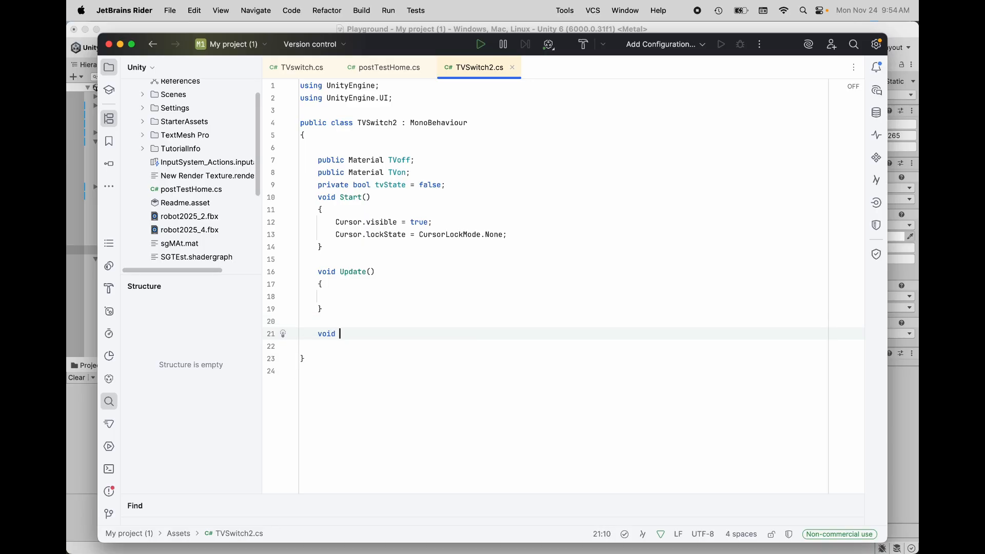
{"action": "type", "text": " OnTriggerEnter"}
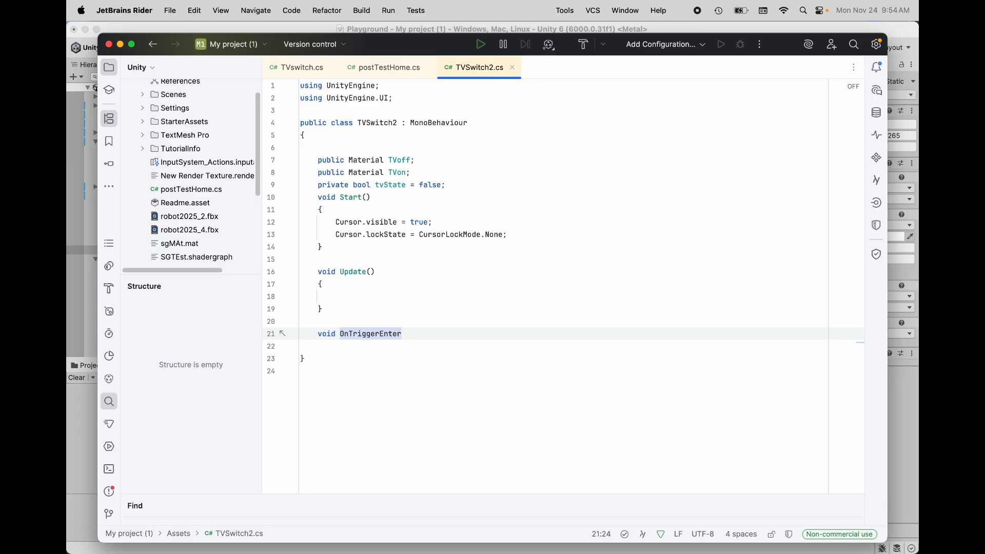
{"action": "type", "text": "(Co"}
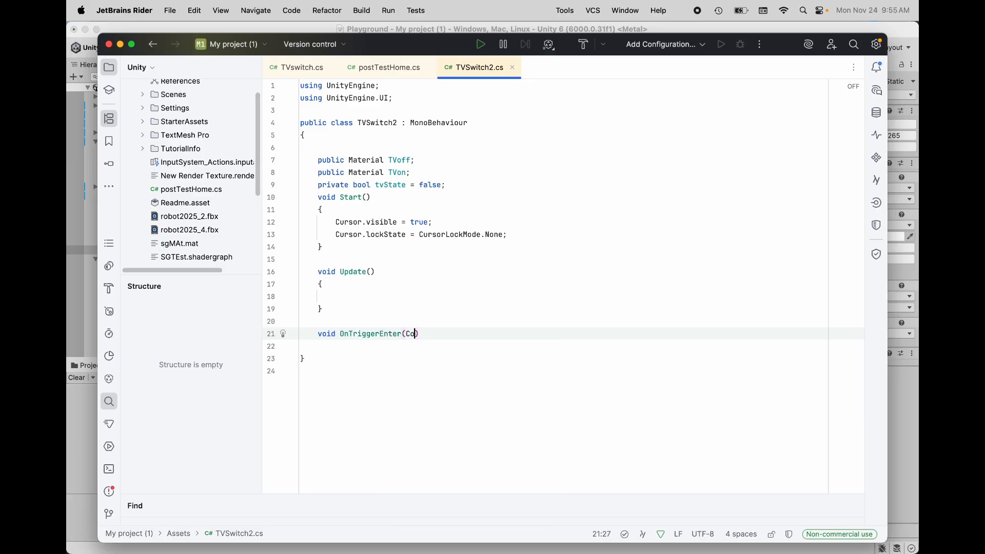
{"action": "type", "text": "llider"}
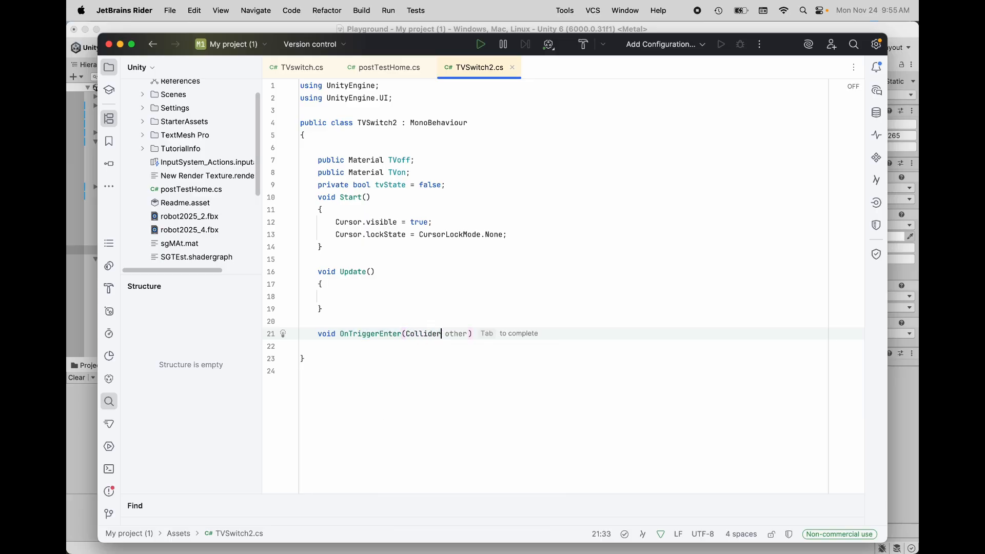
{"action": "type", "text": " col"}
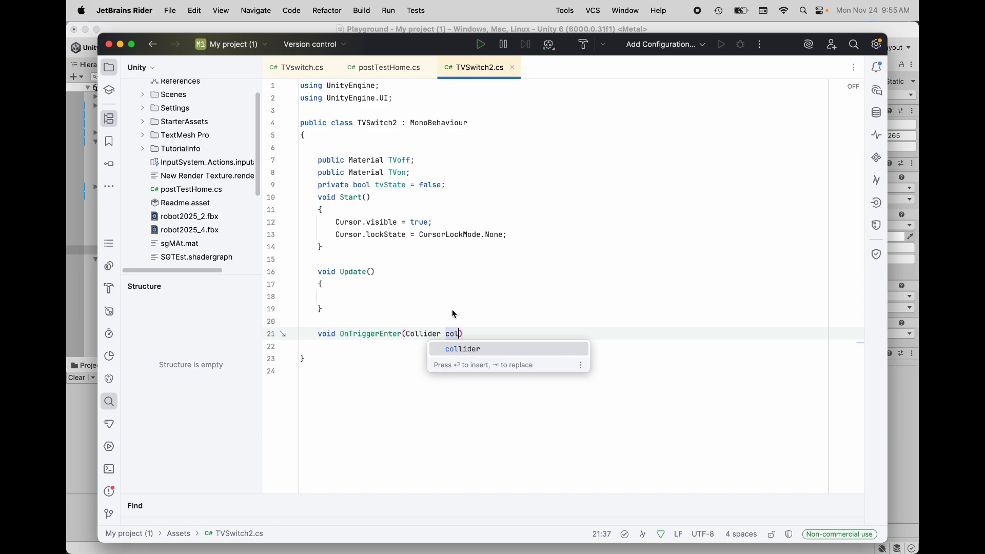
{"action": "left_click", "coordinate": [483, 335]}
{"action": "type", "text": "{"}
{"action": "key", "text": "Return"}
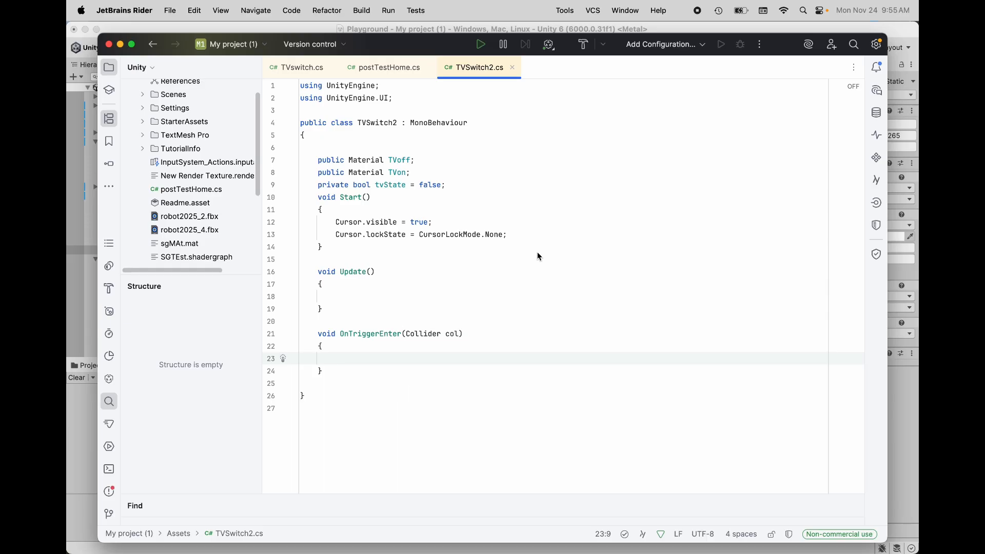
Insert a blank line between the tvState declaration and the Start method.
{"action": "left_click", "coordinate": [448, 185]}
{"action": "key", "text": "Return"}
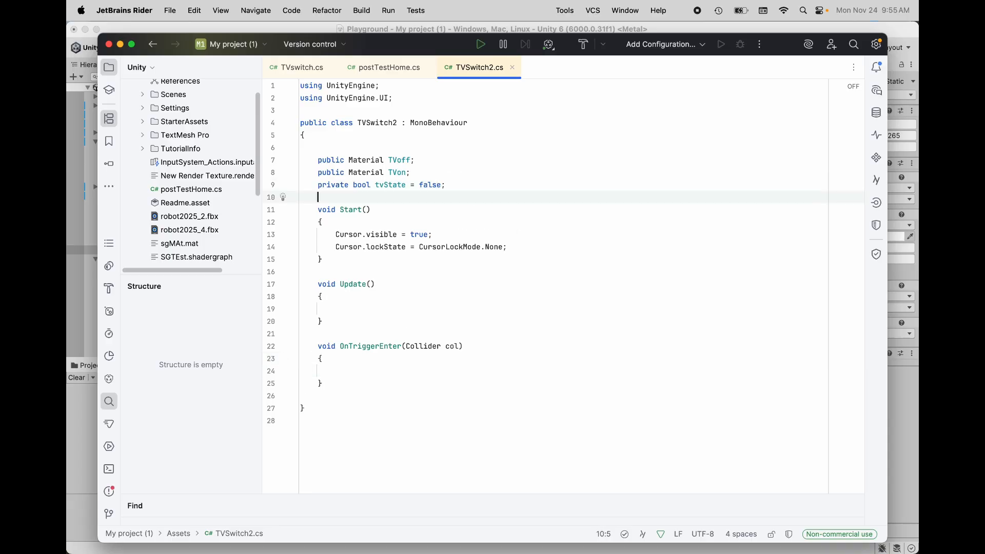
{"action": "type", "text": "public BU"}
{"action": "key", "text": "BackSpace"}
{"action": "key", "text": "BackSpace"}
{"action": "key", "text": "BackSpace"}
{"action": "key", "text": "BackSpace"}
{"action": "key", "text": "BackSpace"}
{"action": "key", "text": "BackSpace"}
{"action": "key", "text": "BackSpace"}
{"action": "key", "text": "BackSpace"}
{"action": "key", "text": "BackSpace"}
{"action": "left_click", "coordinate": [365, 371]}
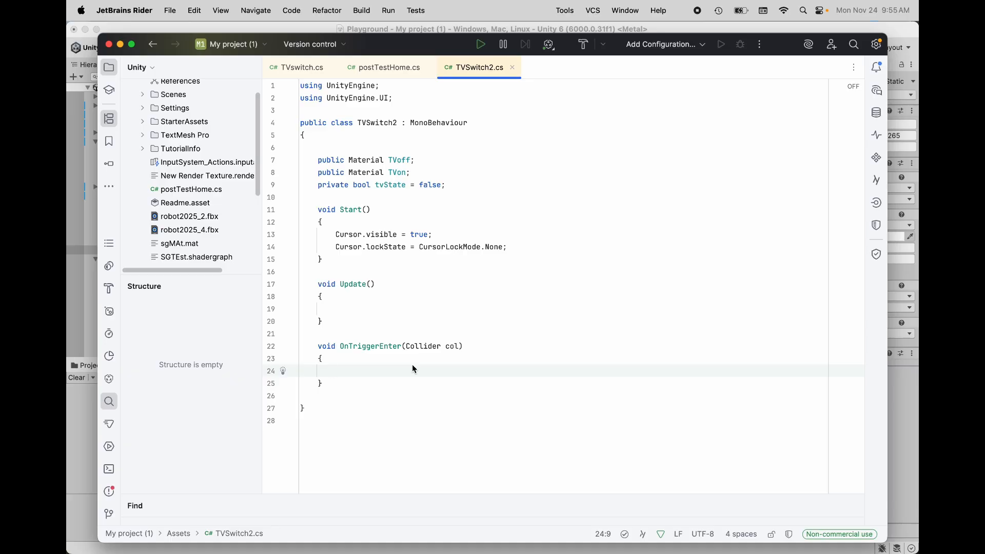
{"action": "left_click", "coordinate": [332, 385]}
{"action": "left_click_drag", "start_coordinate": [332, 384], "coordinate": [311, 346]}
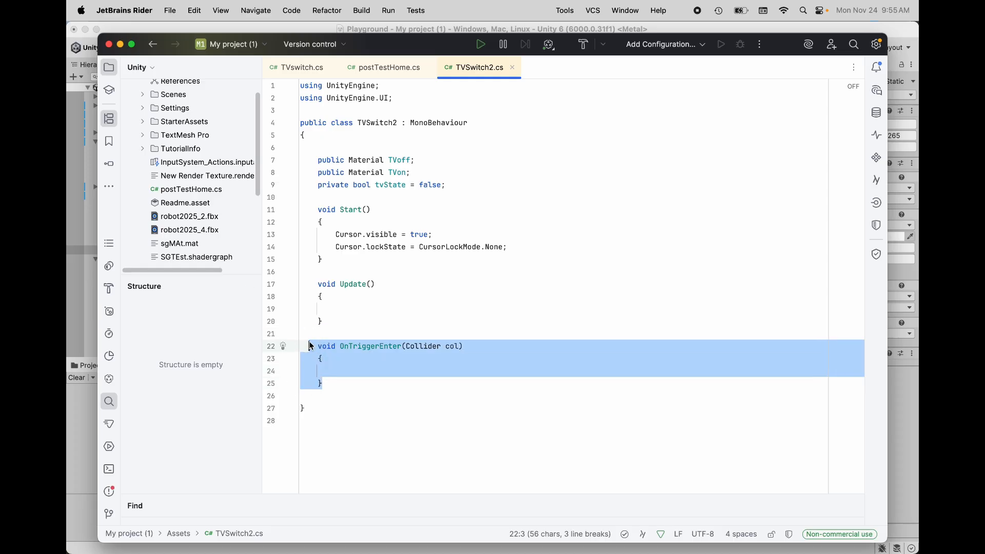
Open blank space below the Update method and start the declaration "public void TVToggle" there, above OnTriggerEnter.
{"action": "left_click", "coordinate": [332, 322]}
{"action": "key", "text": "Return"}
{"action": "key", "text": "Return"}
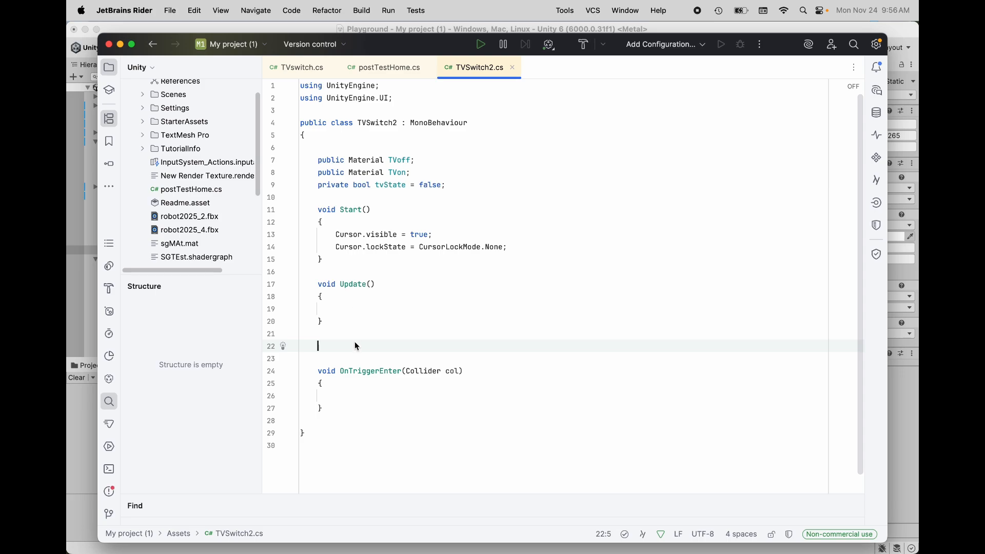
{"action": "type", "text": "public"}
{"action": "type", "text": "void "}
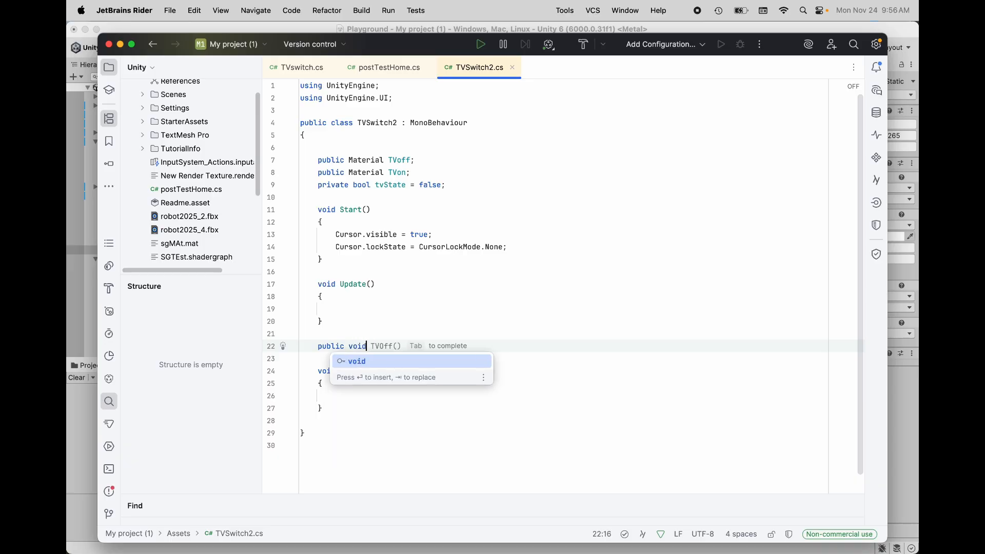
{"action": "type", "text": "TV"}
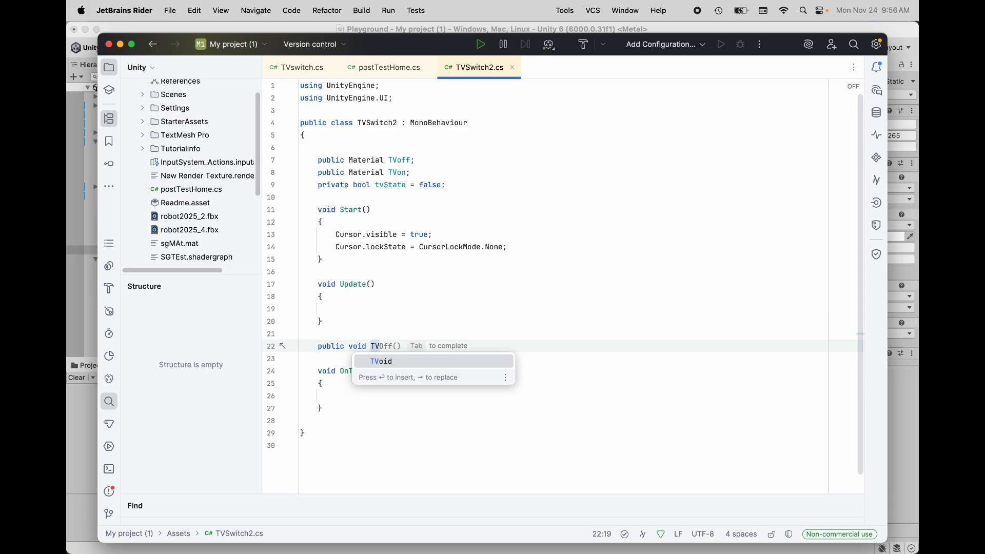
{"action": "type", "text": "T"}
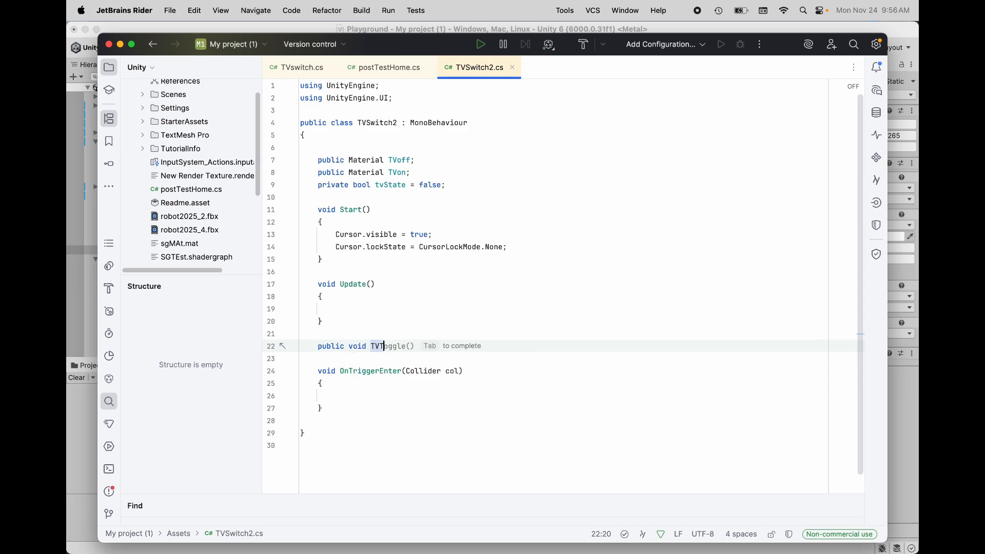
{"action": "type", "text": "oggle"}
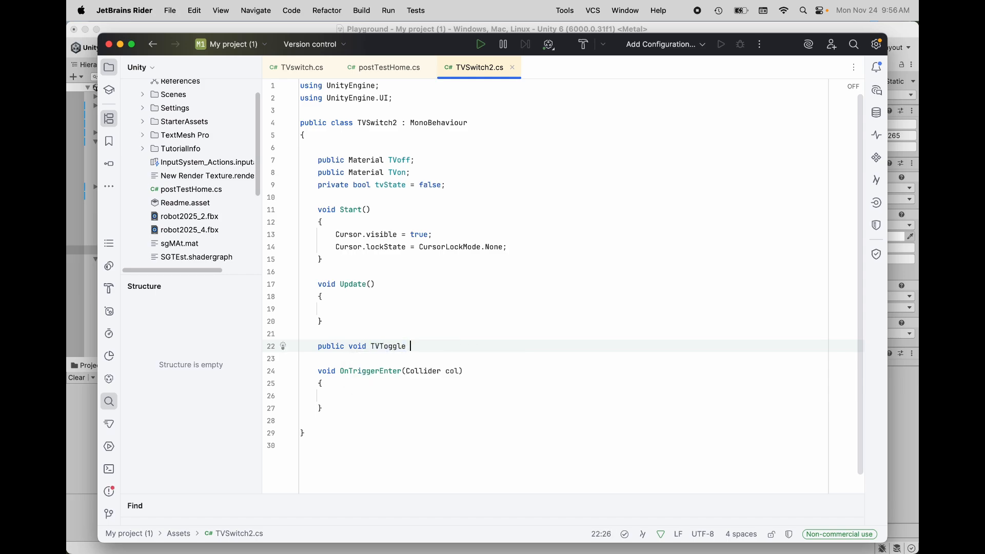
Complete the declaration as "TVToggle2()" and give it an empty body with its braces on separate lines.
{"action": "scroll", "coordinate": [338, 173], "scroll_direction": "down", "scroll_amount": 3}
{"action": "scroll", "coordinate": [338, 174], "scroll_direction": "up", "scroll_amount": 3}
{"action": "key", "text": "BackSpace"}
{"action": "type", "text": "(){}"}
{"action": "key", "text": "Return"}
{"action": "left_click", "coordinate": [407, 346]}
{"action": "type", "text": "2"}
{"action": "left_click", "coordinate": [467, 348]}
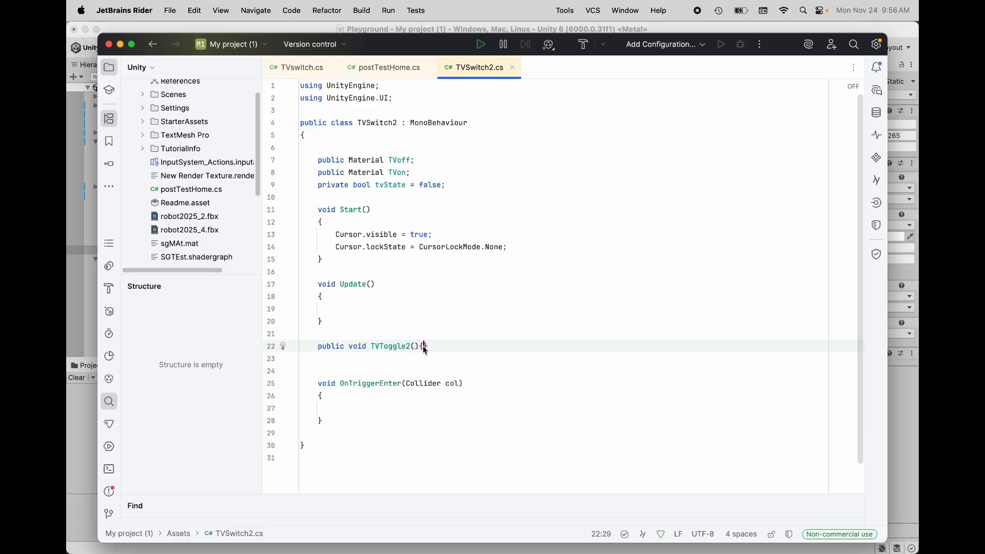
{"action": "key", "text": "Return"}
{"action": "key", "text": "Return"}
{"action": "left_click", "coordinate": [418, 372]}
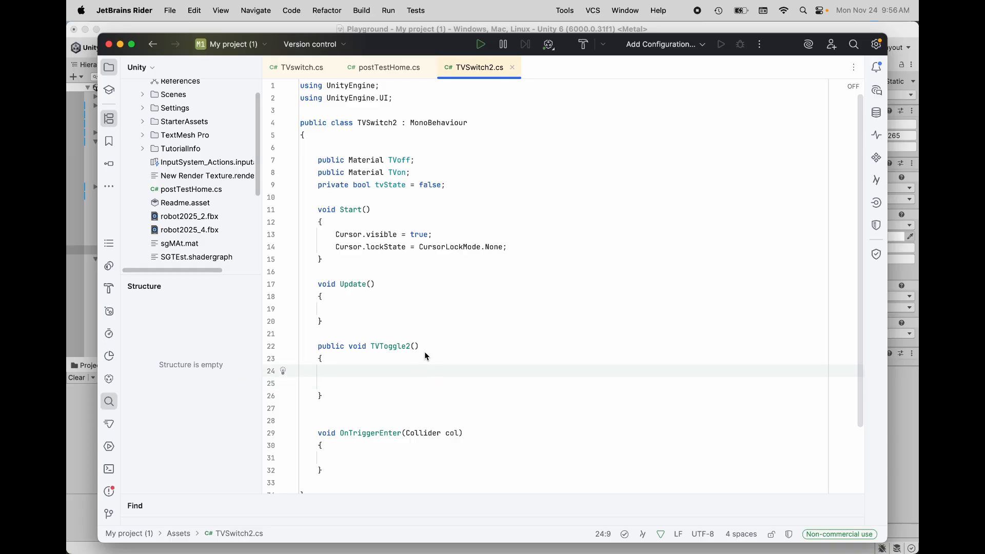
Rename the TVToggle2 method to TVToggle.
{"action": "left_click_drag", "start_coordinate": [325, 396], "coordinate": [310, 347]}
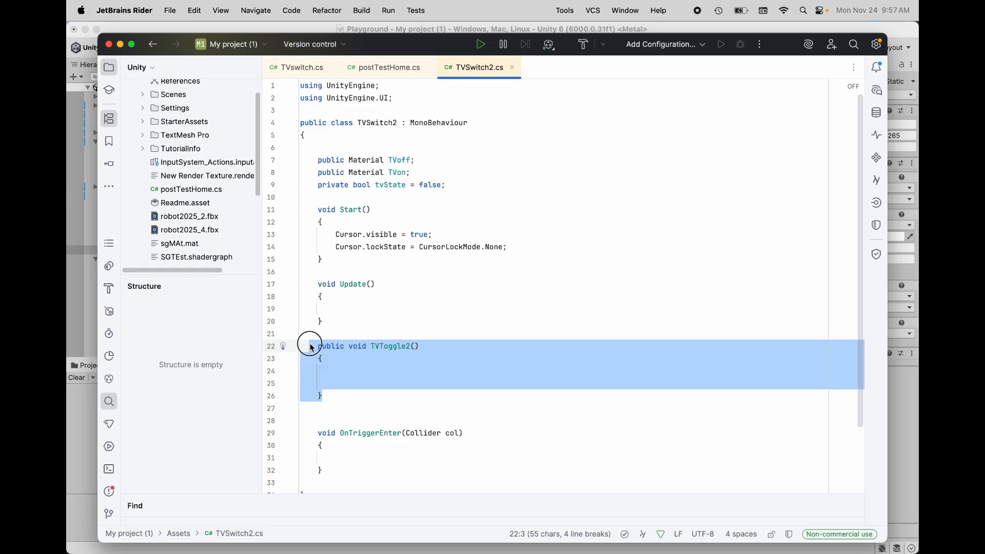
{"action": "left_click", "coordinate": [370, 358]}
{"action": "left_click", "coordinate": [412, 347]}
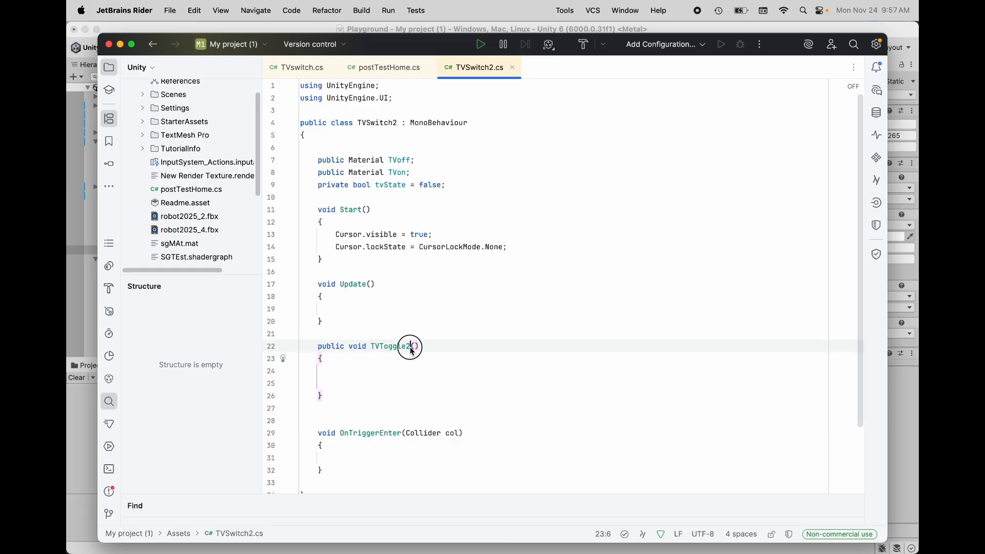
{"action": "key", "text": "BackSpace"}
{"action": "left_click", "coordinate": [392, 433]}
{"action": "left_click", "coordinate": [321, 358]}
{"action": "left_click_drag", "start_coordinate": [321, 358], "coordinate": [318, 396]}
{"action": "left_click", "coordinate": [324, 354]}
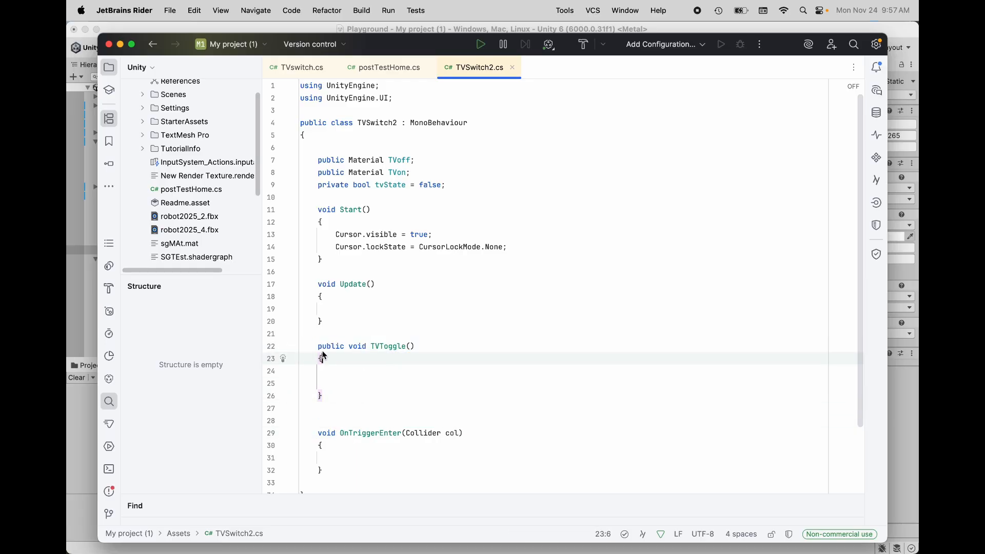
Add the statement "tvState = !tvState;" as the first line of the TVToggle body, reusing the field's name.
{"action": "left_click", "coordinate": [351, 374]}
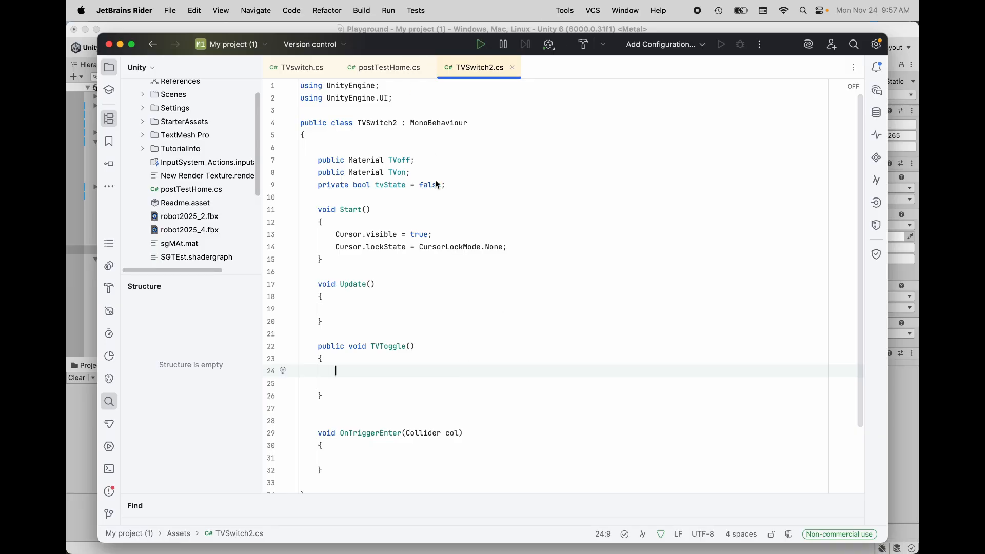
{"action": "double_click", "coordinate": [399, 185]}
{"action": "key", "text": "super+c"}
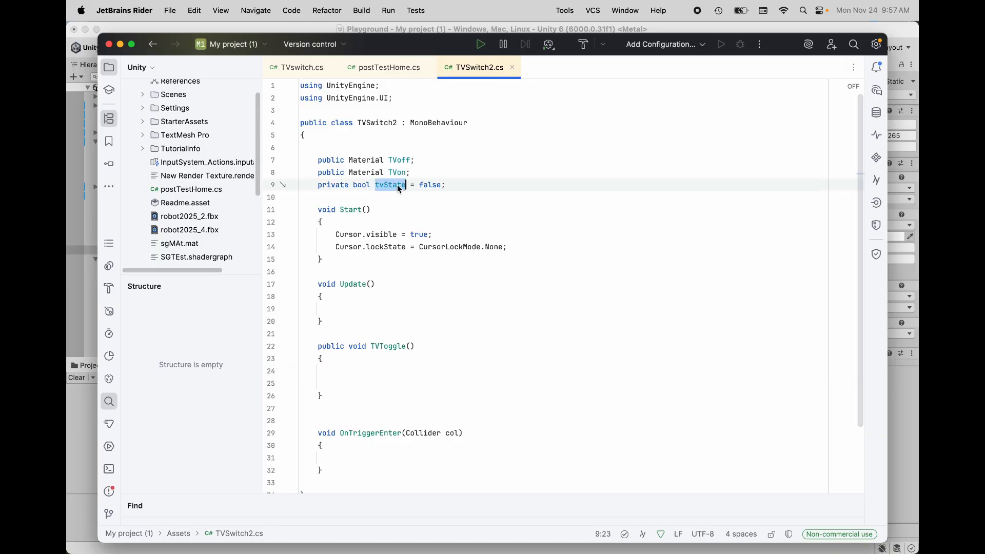
{"action": "left_click", "coordinate": [370, 369]}
{"action": "key", "text": "super+v"}
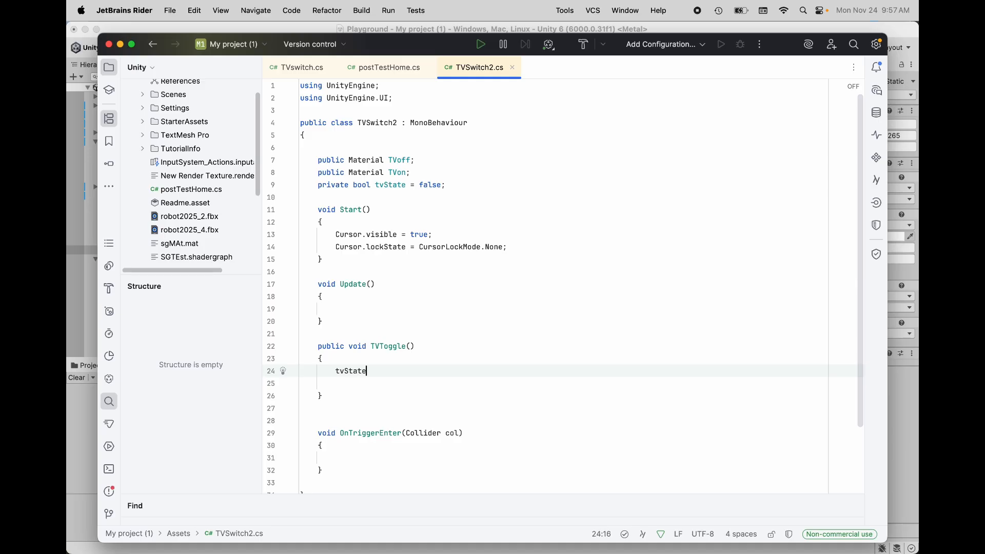
{"action": "type", "text": "="}
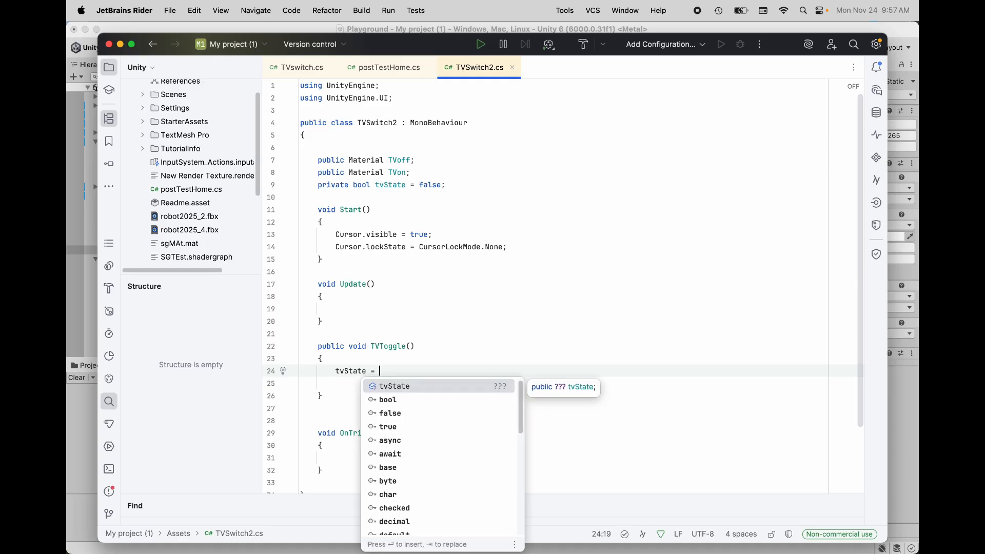
{"action": "key", "text": "Escape"}
{"action": "type", "text": "!"}
{"action": "key", "text": "Tab"}
{"action": "type", "text": ";"}
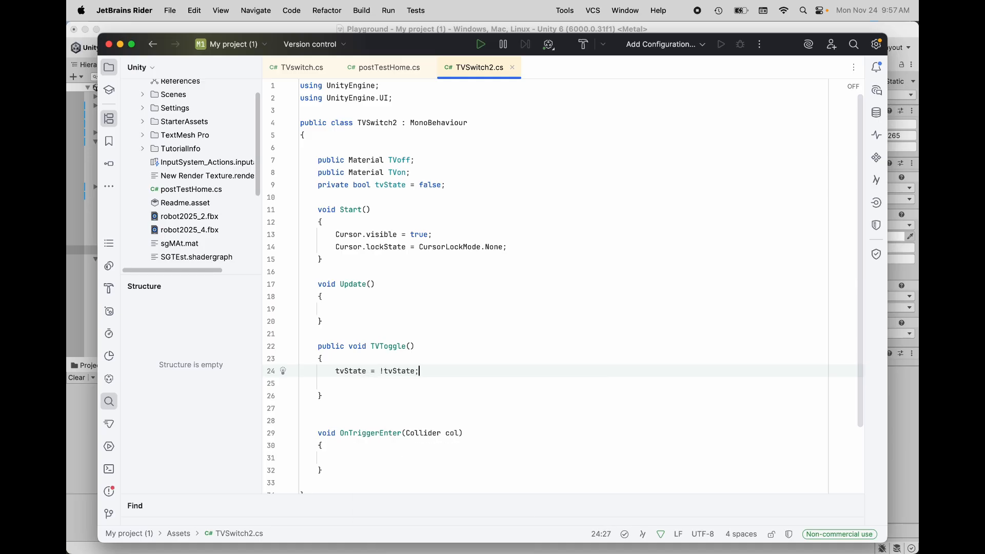
Add an empty "if (tvState)" block with its braces below the tvState inversion line in TVToggle.
{"action": "left_click_drag", "start_coordinate": [379, 371], "coordinate": [424, 370]}
{"action": "left_click", "coordinate": [427, 370]}
{"action": "key", "text": "Return"}
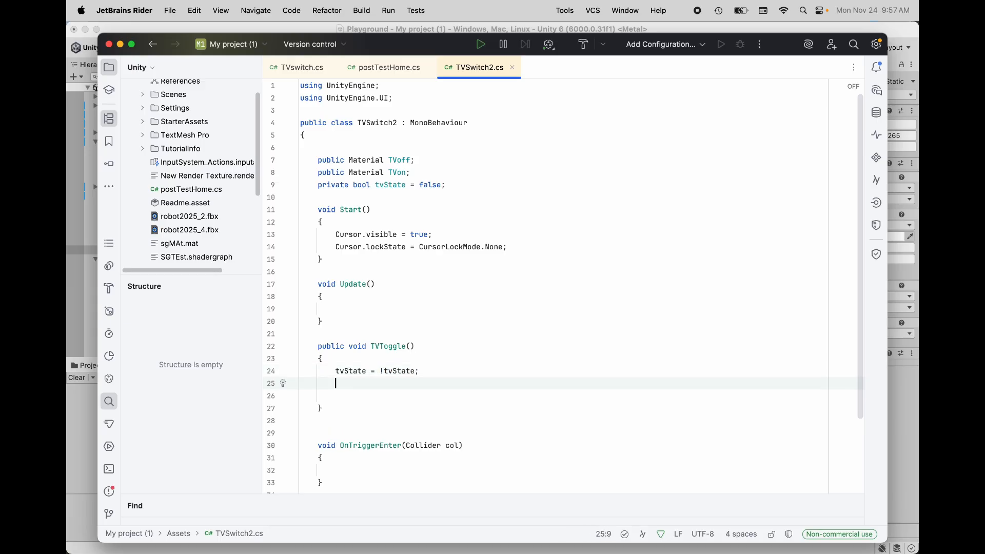
{"action": "type", "text": "if("}
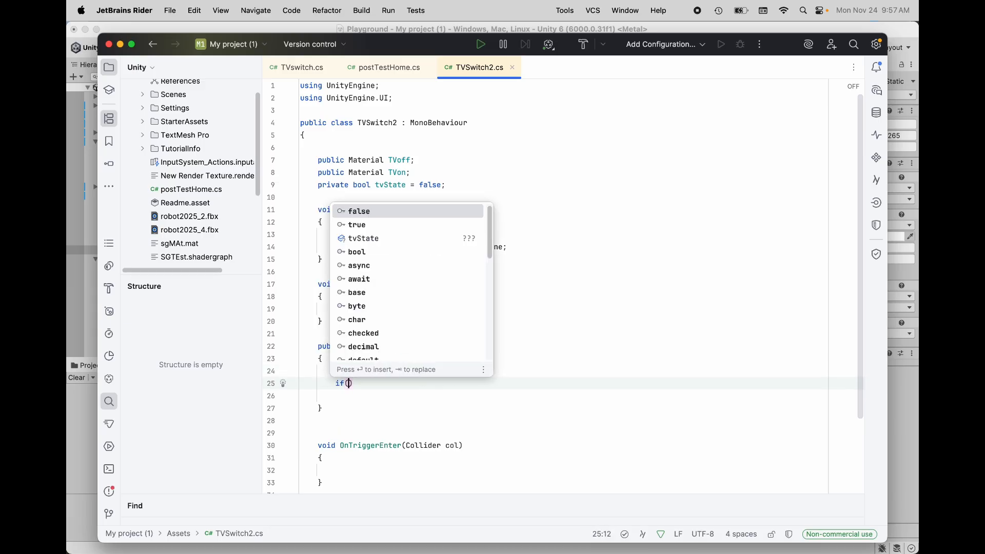
{"action": "type", "text": "tvState)"}
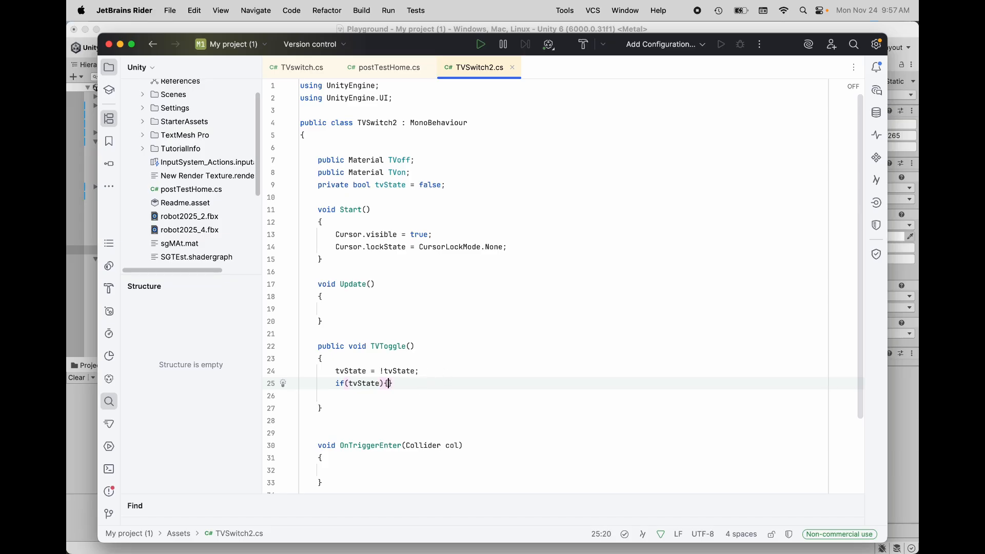
{"action": "key", "text": "Return"}
{"action": "type", "text": "{"}
{"action": "key", "text": "Return"}
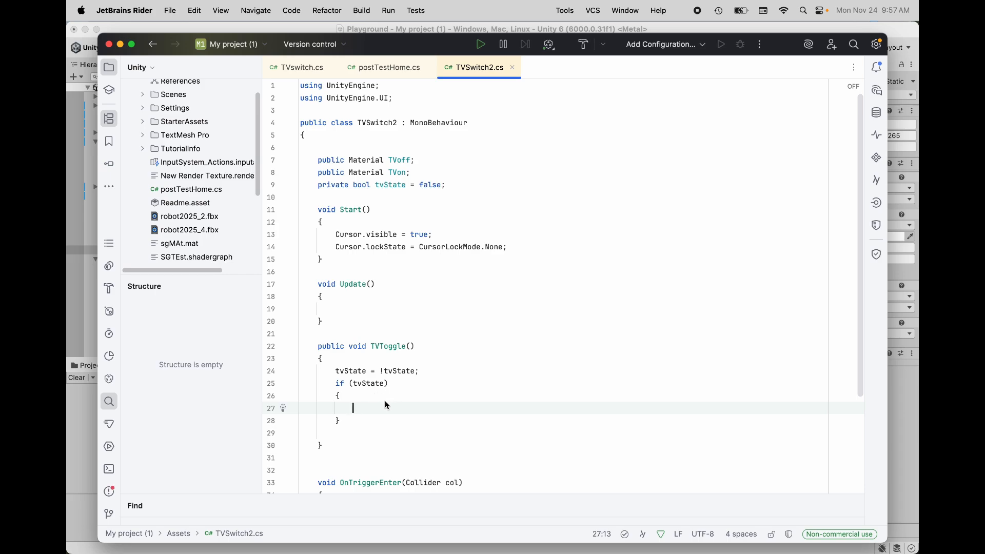
Inside the if block, write "GetComponent<MeshRenderer>().material = TVon;".
{"action": "type", "text": "GetComponent"}
{"action": "type", "text": "<MeshRenderer>().material"}
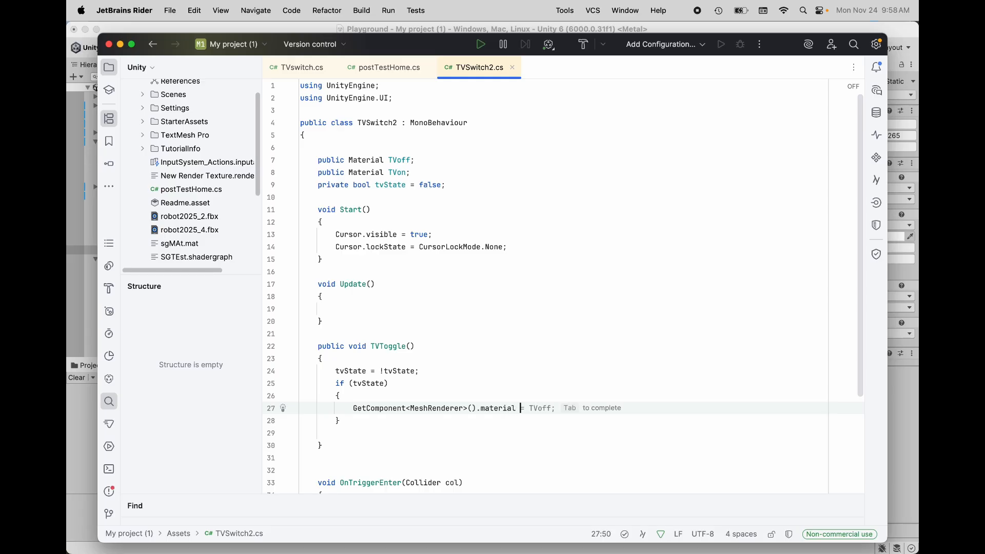
{"action": "type", "text": " = T"}
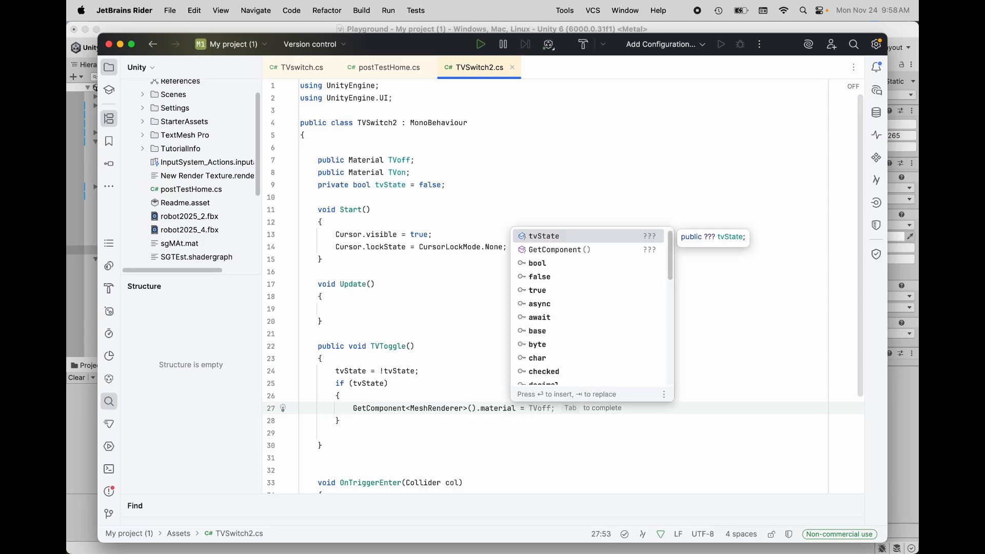
{"action": "type", "text": "V"}
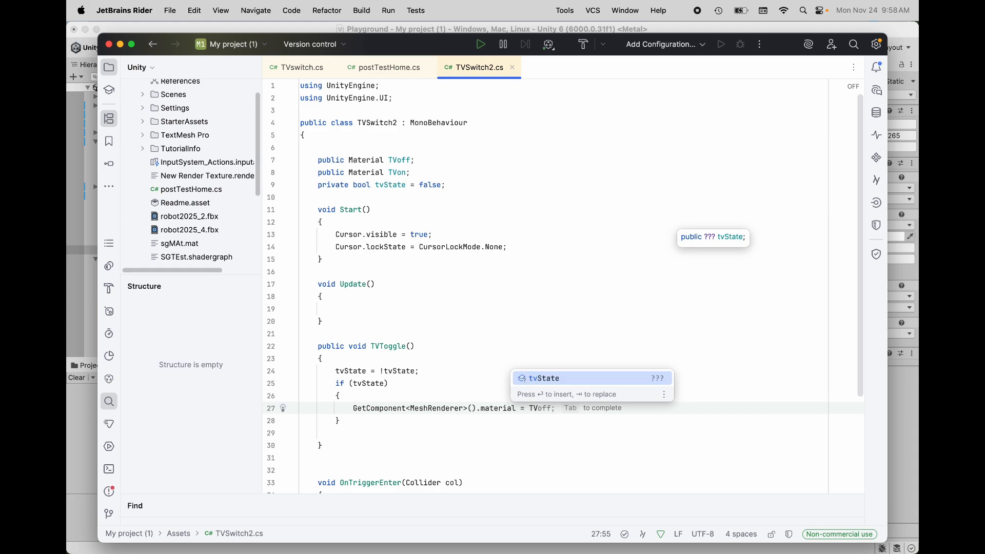
{"action": "type", "text": "on;"}
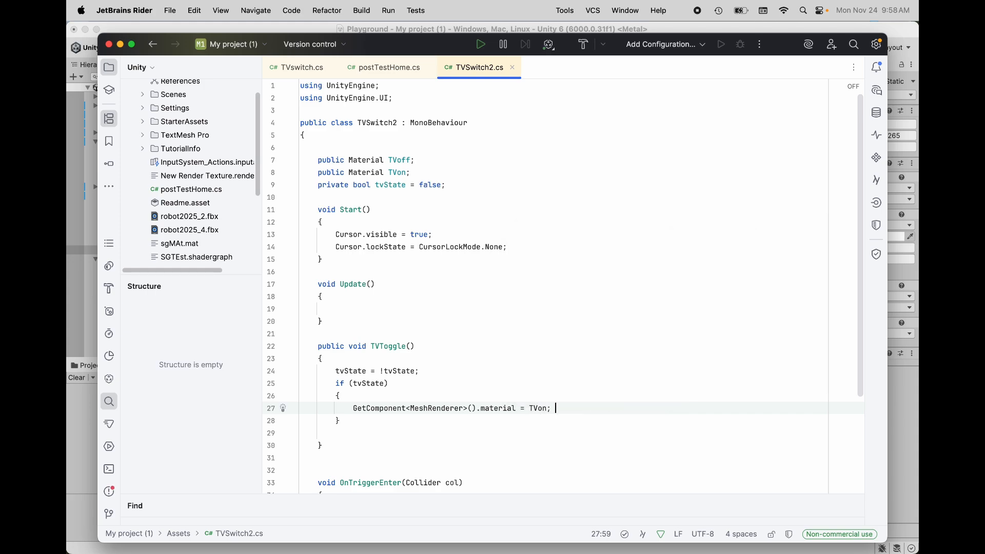
Add an empty else block with braces after the if block in TVToggle.
{"action": "left_click", "coordinate": [349, 424]}
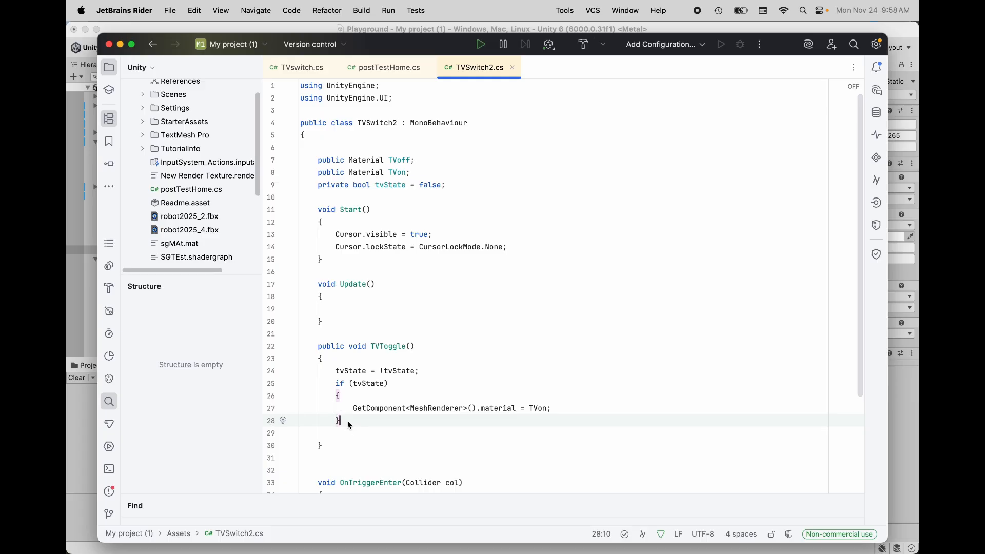
{"action": "type", "text": "else"}
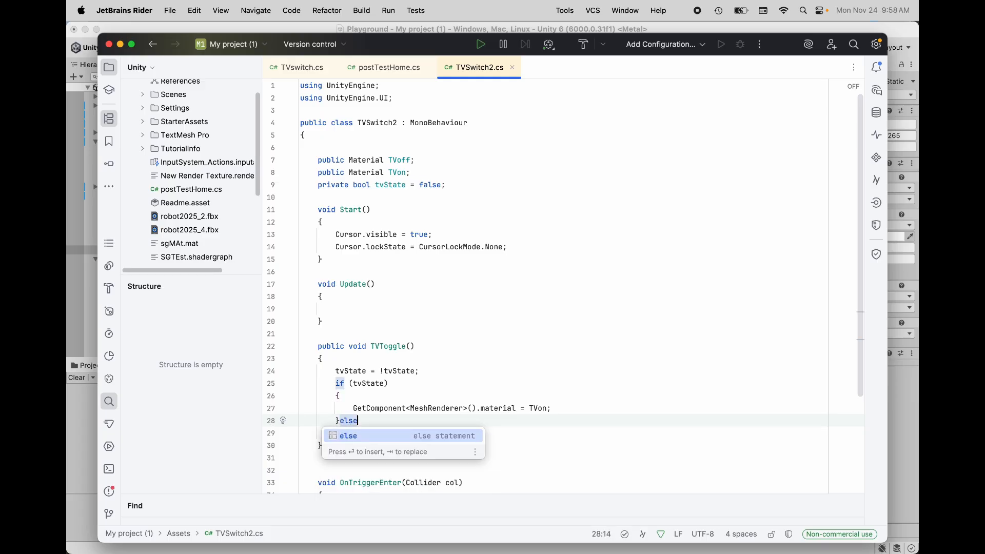
{"action": "type", "text": " {"}
{"action": "key", "text": "Return"}
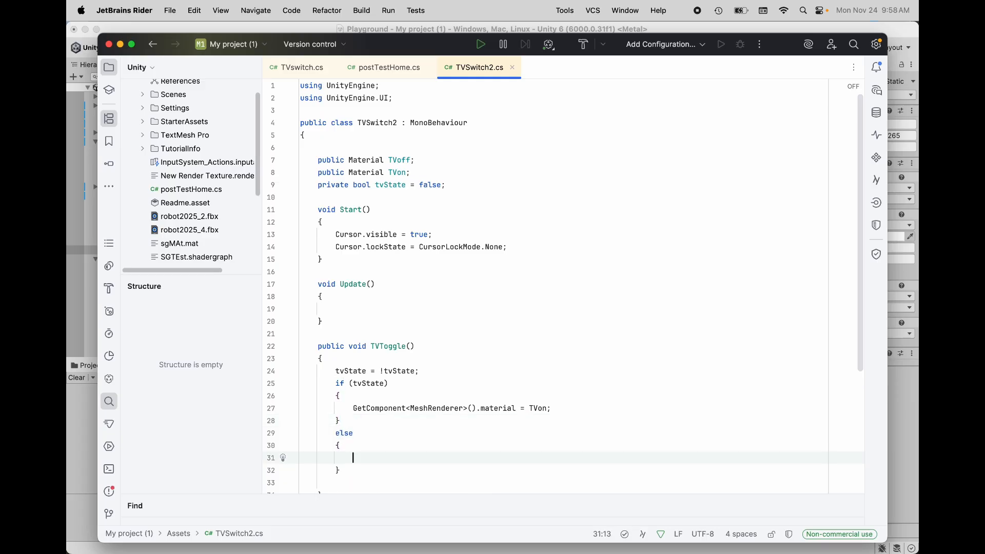
Copy the material assignment line into the else block and change its value to TVoff.
{"action": "left_click_drag", "start_coordinate": [349, 408], "coordinate": [590, 412]}
{"action": "key", "text": "super+c"}
{"action": "left_click", "coordinate": [359, 462]}
{"action": "key", "text": "super+v"}
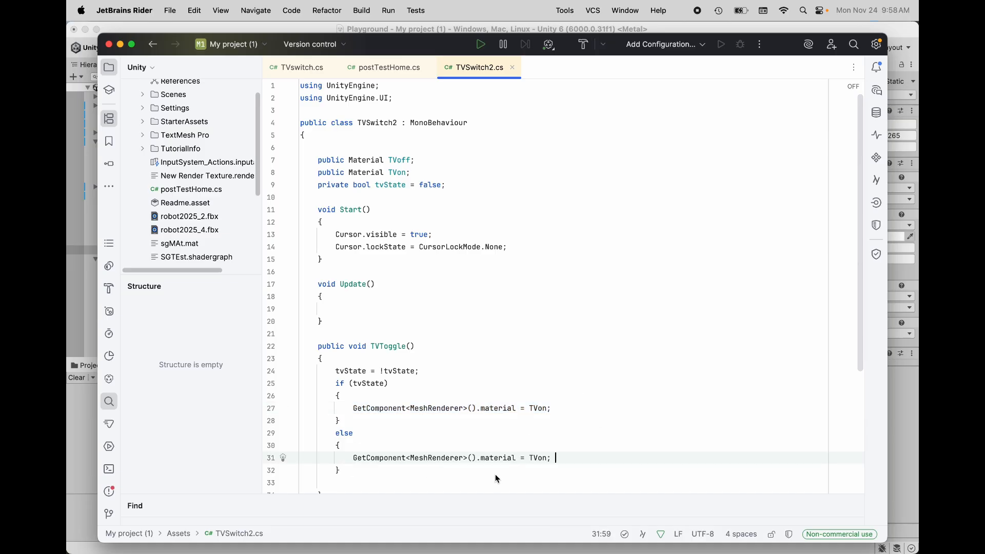
{"action": "left_click", "coordinate": [543, 458]}
{"action": "key", "text": "shift+Right"}
{"action": "key", "text": "shift+Right"}
{"action": "type", "text": "off"}
Review the TVoff and TVon fields and how TVToggle inverts tvState and assigns each material in its if and else branches.
{"action": "scroll", "coordinate": [585, 277], "scroll_direction": "down", "scroll_amount": 1}
{"action": "double_click", "coordinate": [399, 155]}
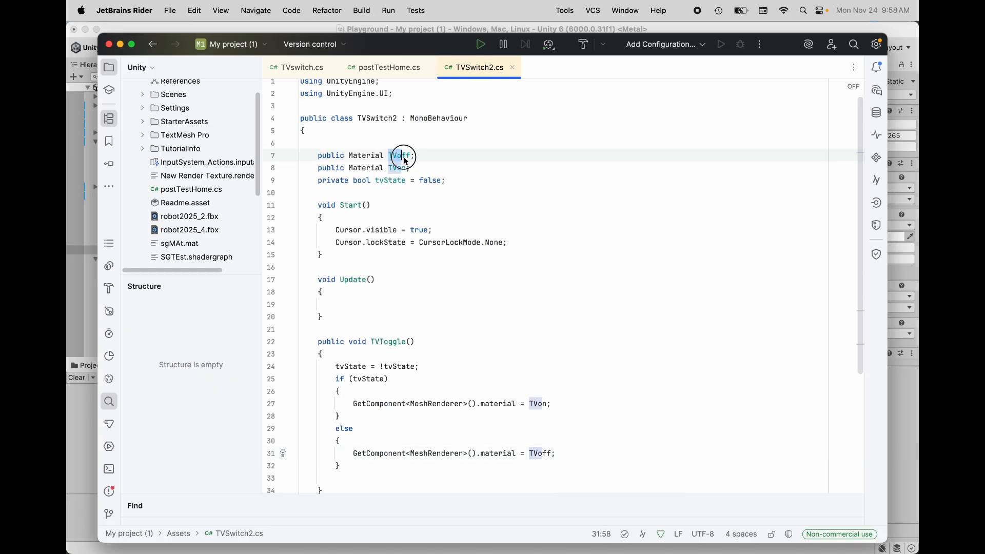
{"action": "left_click_drag", "start_coordinate": [387, 168], "coordinate": [422, 168]}
{"action": "scroll", "coordinate": [550, 304], "scroll_direction": "down", "scroll_amount": 3}
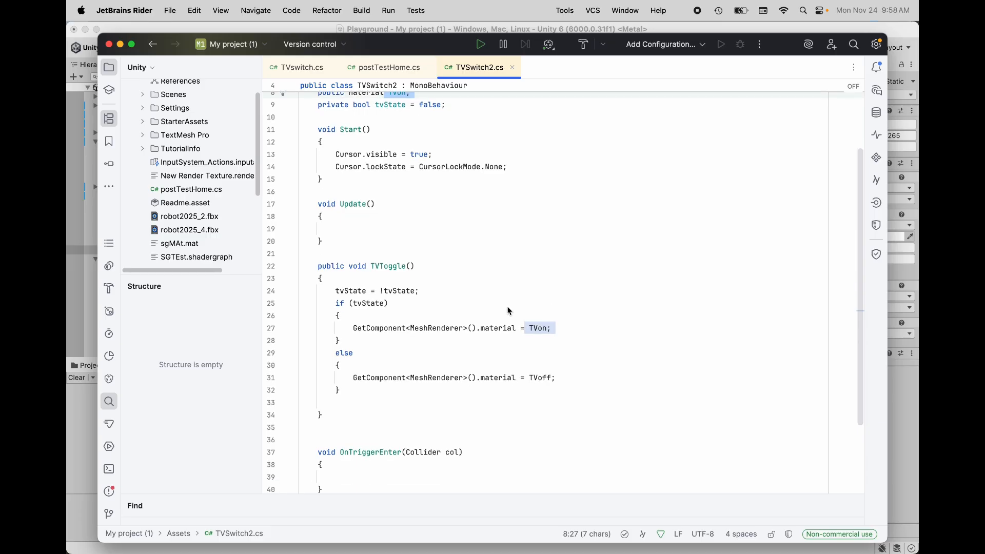
{"action": "left_click_drag", "start_coordinate": [331, 291], "coordinate": [468, 291]}
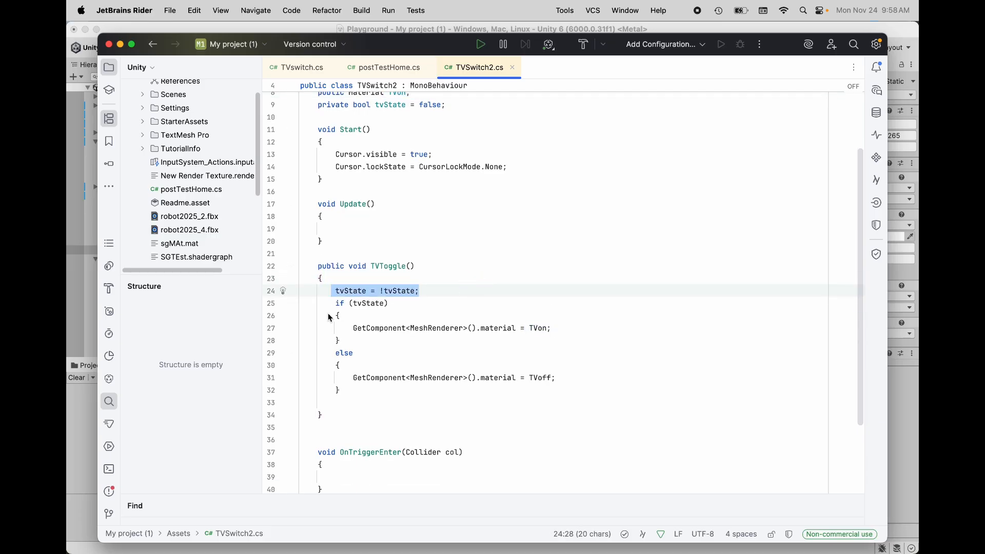
{"action": "left_click_drag", "start_coordinate": [333, 303], "coordinate": [456, 330]}
{"action": "left_click_drag", "start_coordinate": [577, 330], "coordinate": [353, 325]}
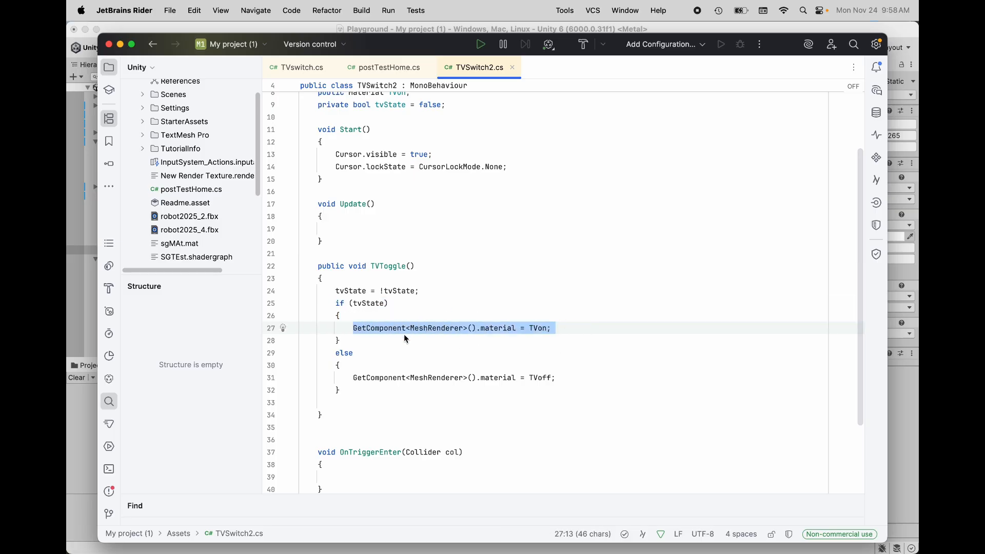
{"action": "left_click_drag", "start_coordinate": [347, 378], "coordinate": [557, 382]}
{"action": "left_click_drag", "start_coordinate": [314, 266], "coordinate": [329, 420]}
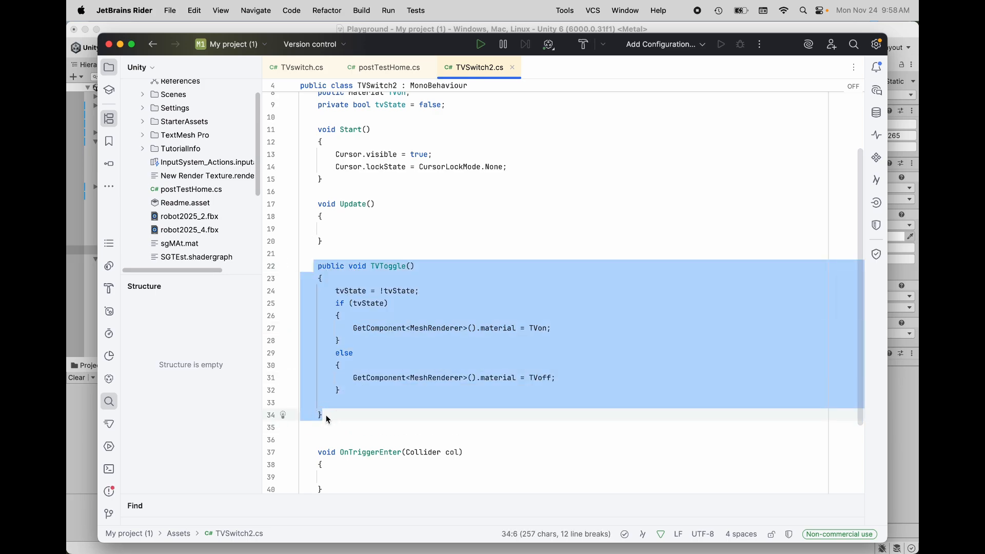
{"action": "left_click", "coordinate": [346, 409]}
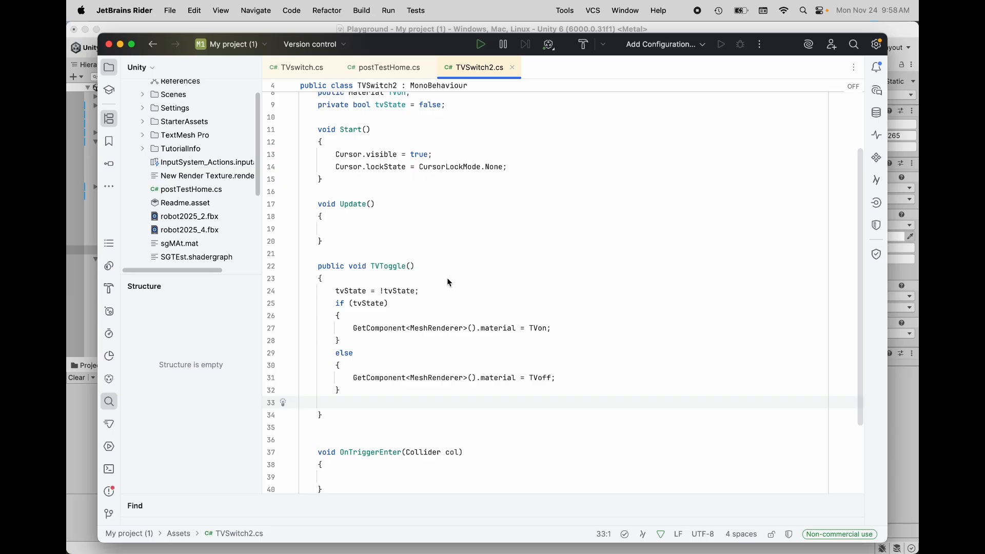
Remove the blank line after the else block at the end of the TVToggle method.
{"action": "left_click_drag", "start_coordinate": [338, 400], "coordinate": [275, 400]}
{"action": "key", "text": "BackSpace"}
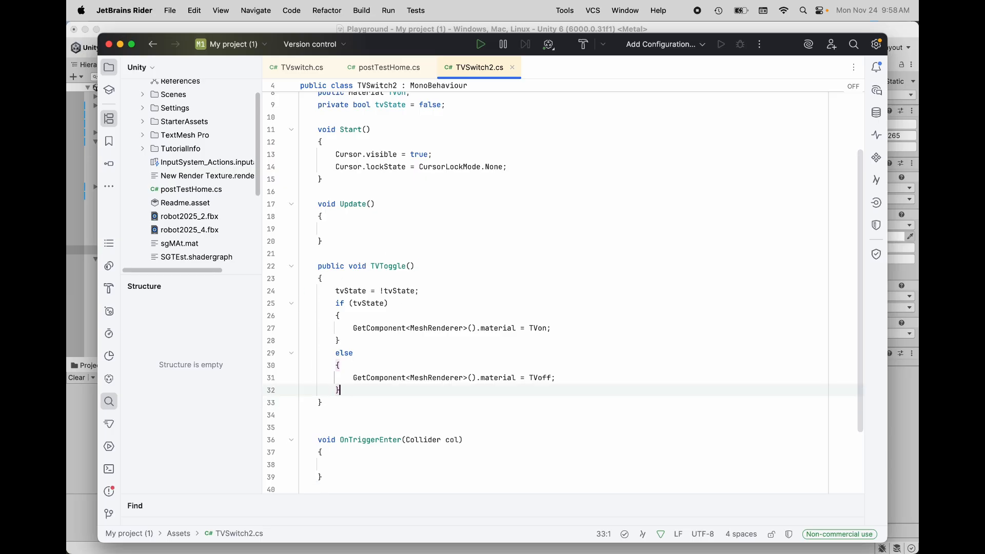
{"action": "left_click", "coordinate": [400, 399]}
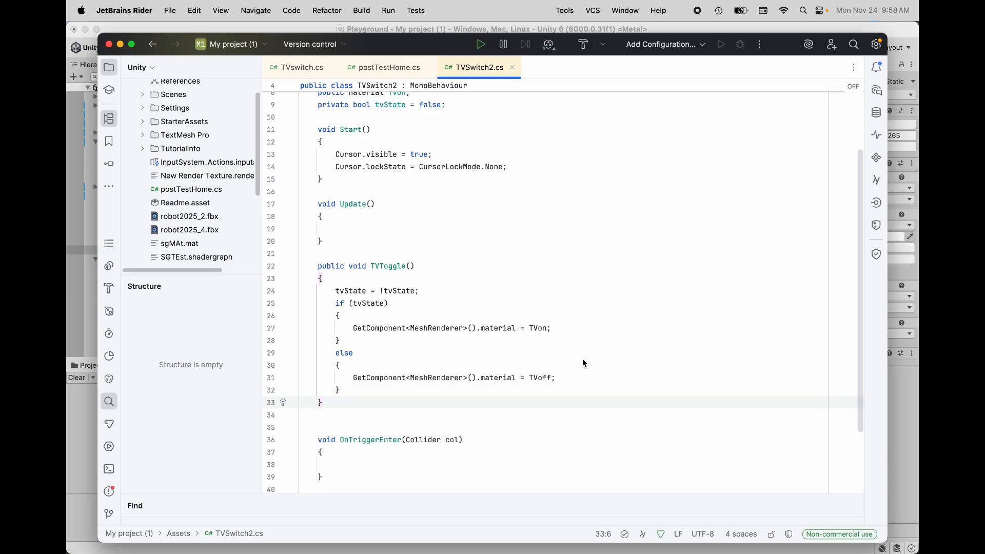
{"action": "left_click", "coordinate": [582, 277]}
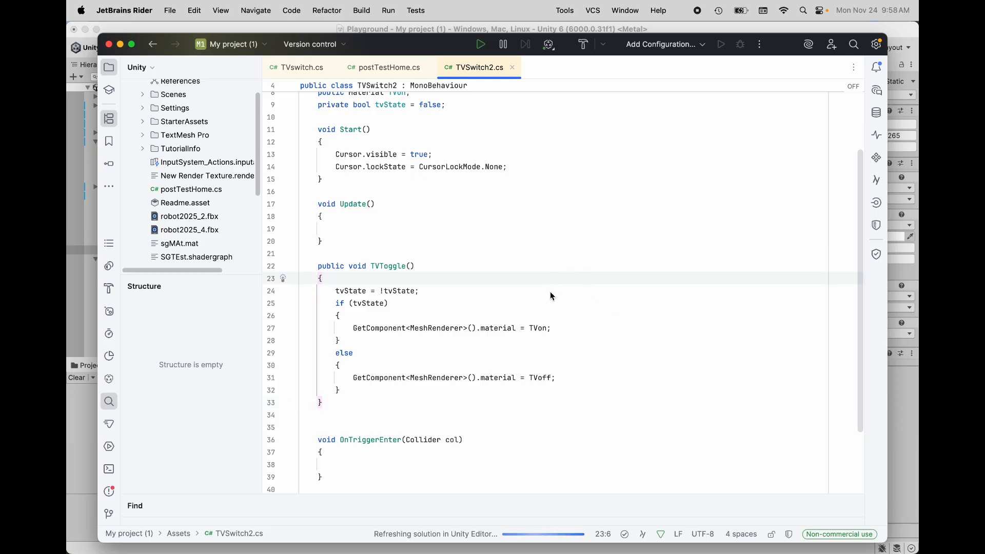
Switch to Unity and add an empty entry to the canvas Button's On Click event list.
{"action": "left_click", "coordinate": [91, 173]}
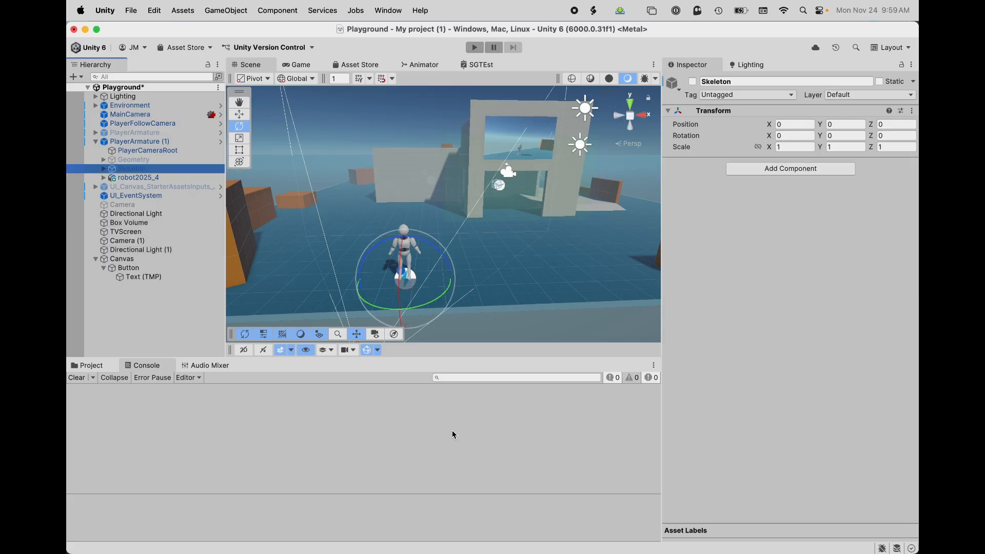
{"action": "left_click", "coordinate": [422, 426]}
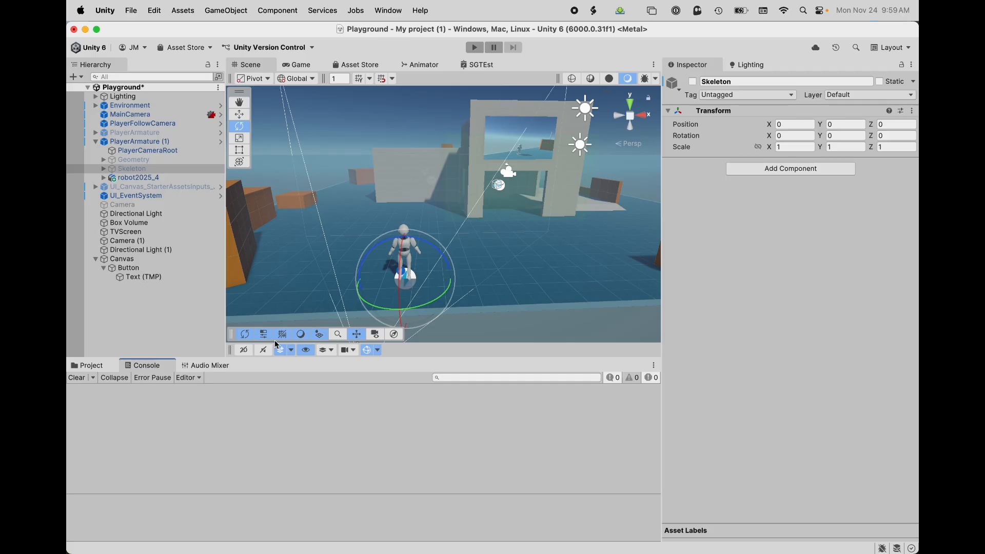
{"action": "left_click", "coordinate": [129, 268]}
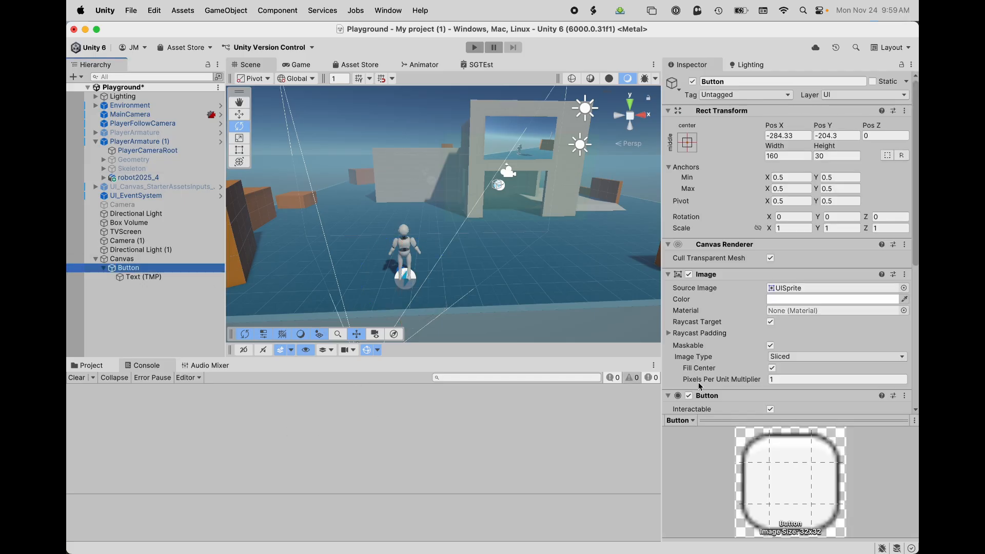
{"action": "scroll", "coordinate": [862, 386], "scroll_direction": "down", "scroll_amount": 10}
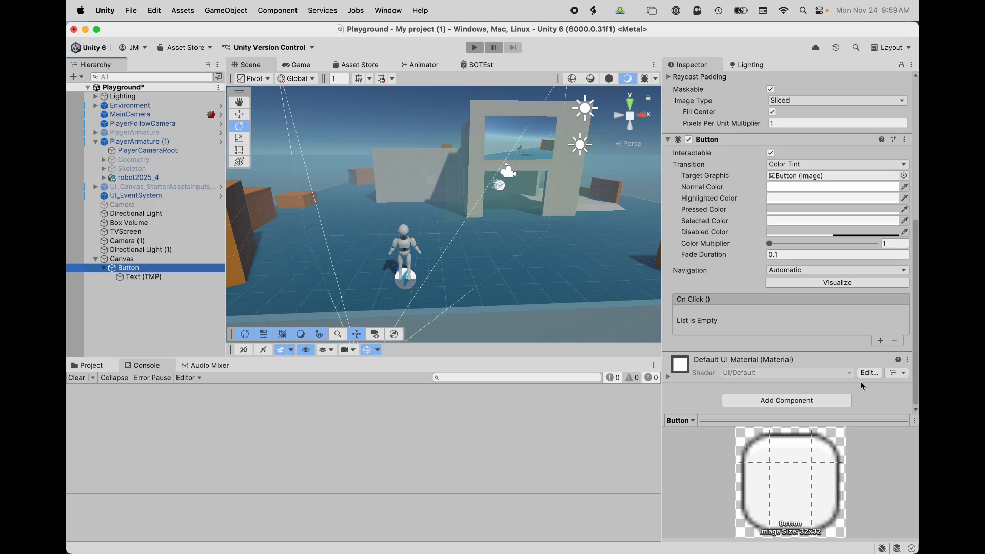
{"action": "scroll", "coordinate": [863, 386], "scroll_direction": "up", "scroll_amount": 9}
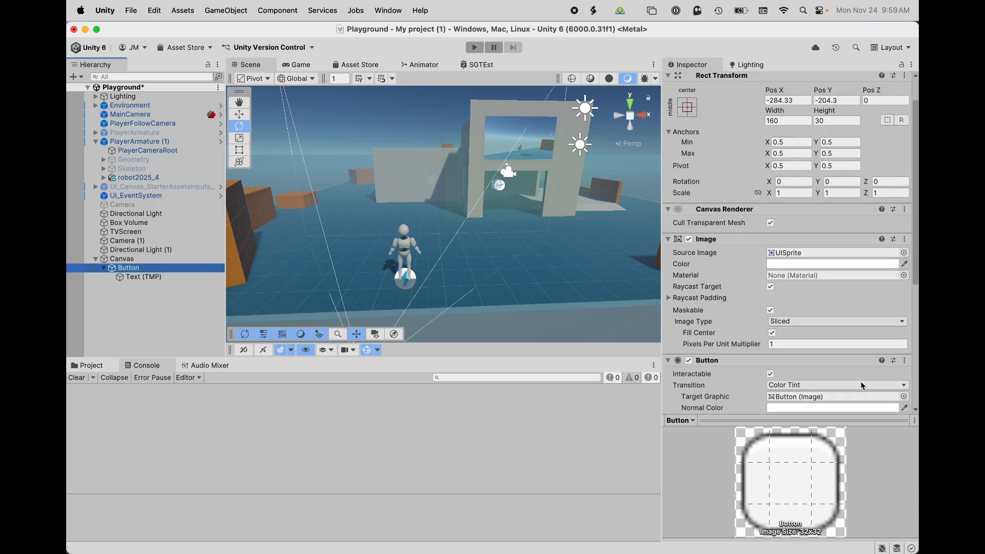
{"action": "scroll", "coordinate": [863, 386], "scroll_direction": "down", "scroll_amount": 10}
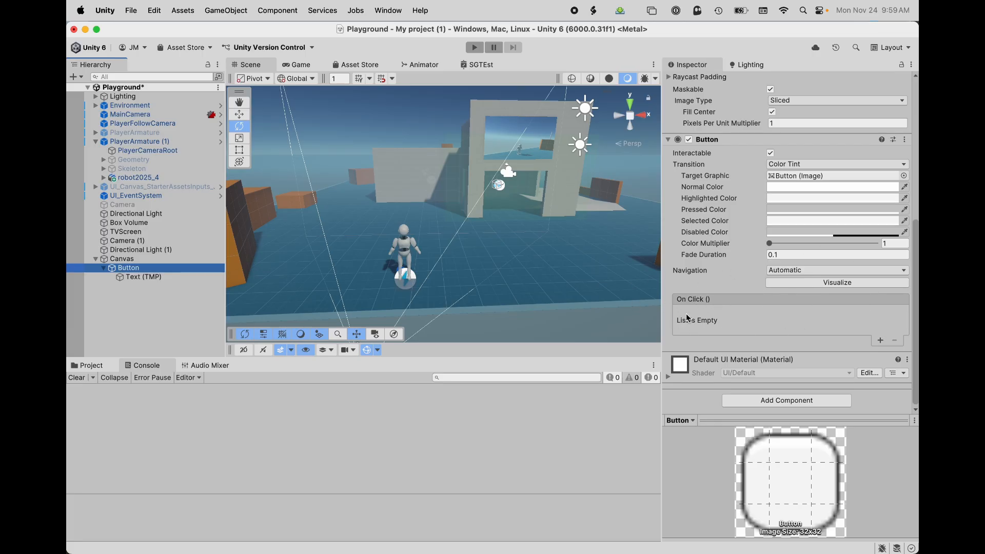
{"action": "left_click", "coordinate": [881, 342]}
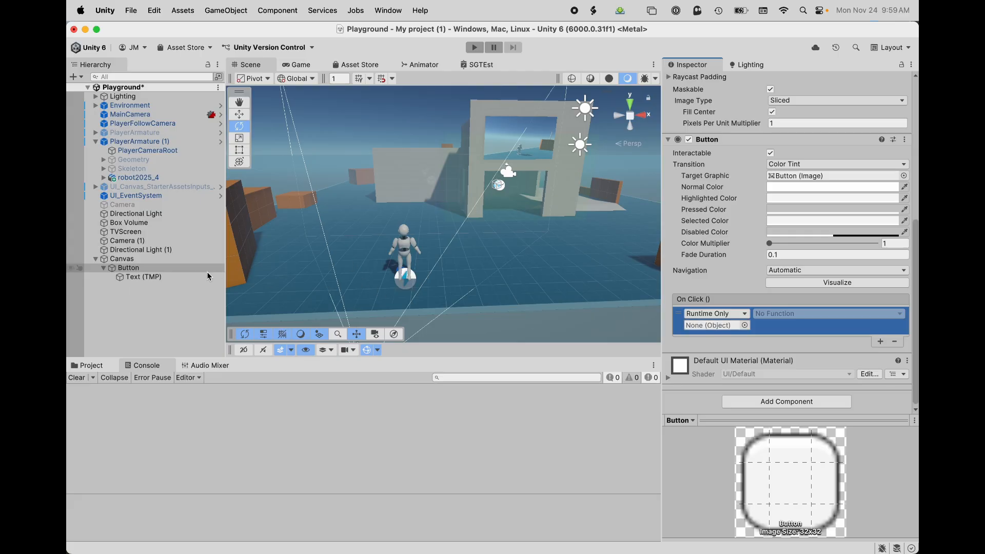
Assign TVScreen as the On Click target and choose TVSwitch2.TVToggle as the function it calls.
{"action": "left_click_drag", "start_coordinate": [132, 231], "coordinate": [724, 325]}
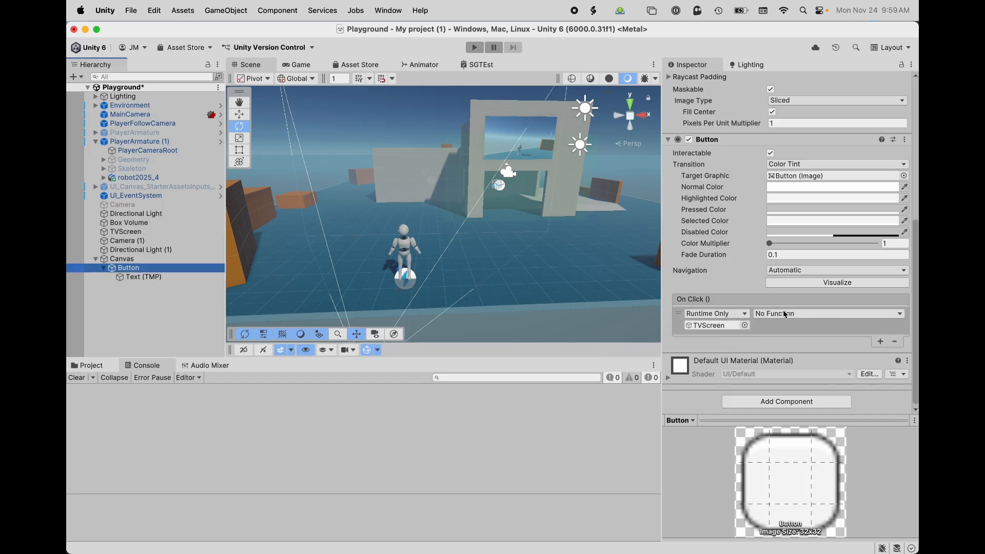
{"action": "left_click", "coordinate": [811, 314]}
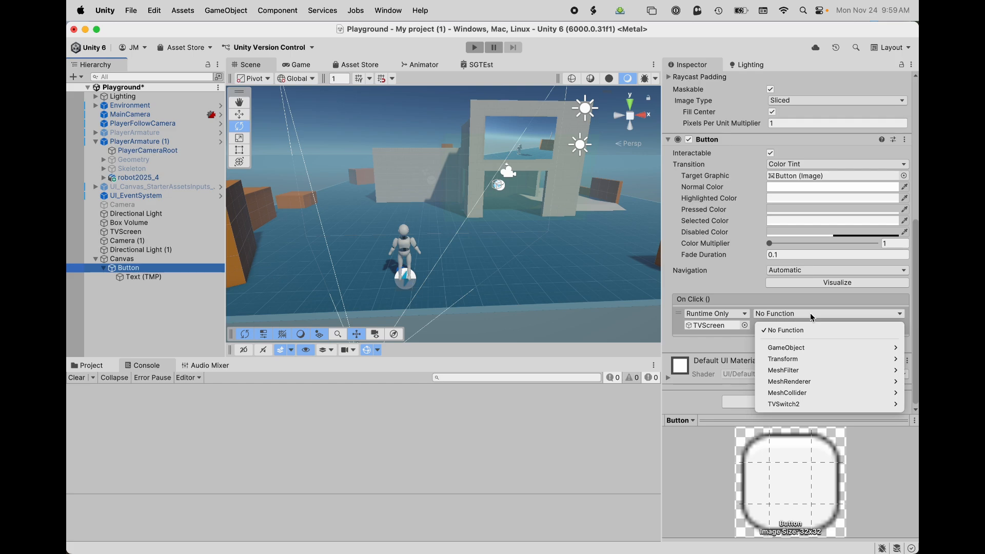
{"action": "mouse_move", "coordinate": [784, 405]}
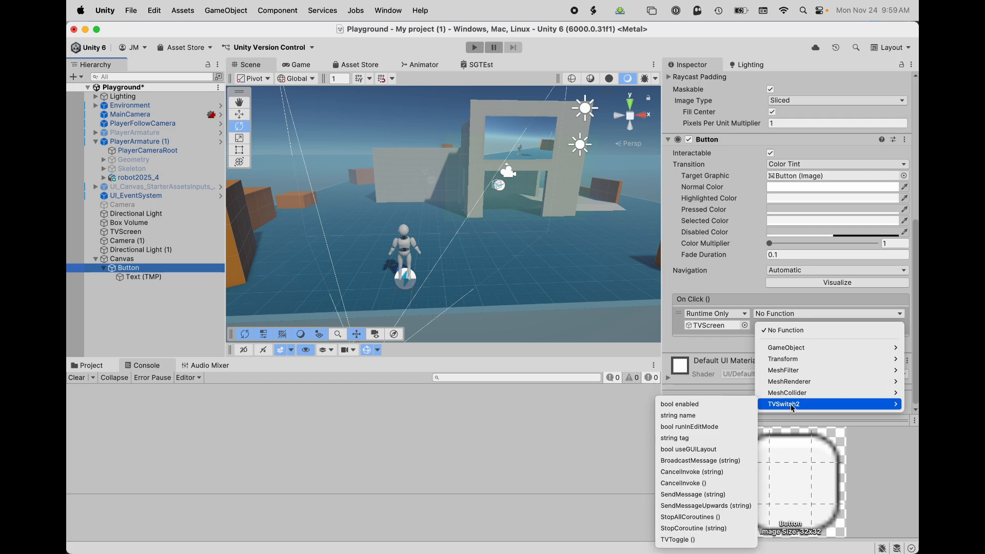
{"action": "left_click", "coordinate": [678, 540]}
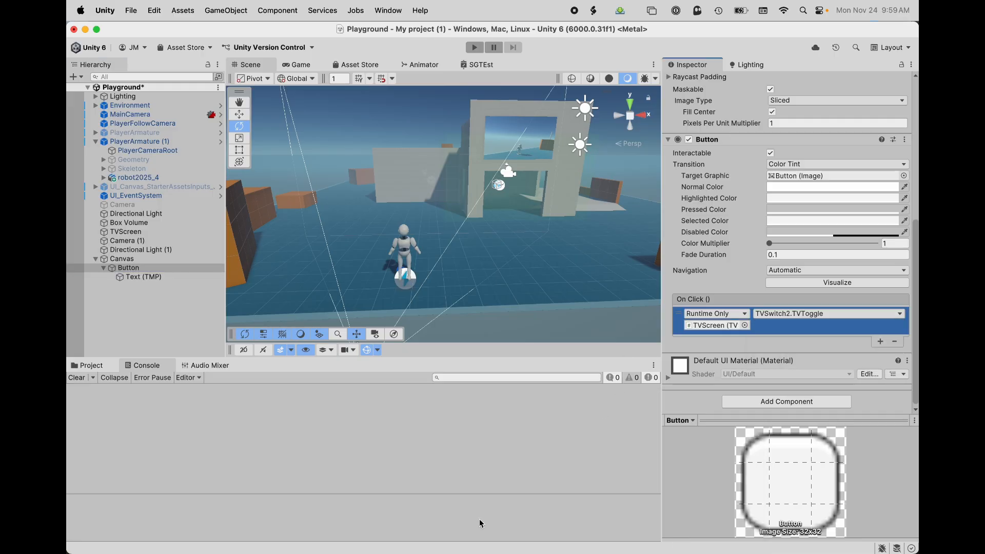
Switch to Rider to review the TVToggle method in TVSwitch2, and return to Unity.
{"action": "mouse_move", "coordinate": [370, 536]}
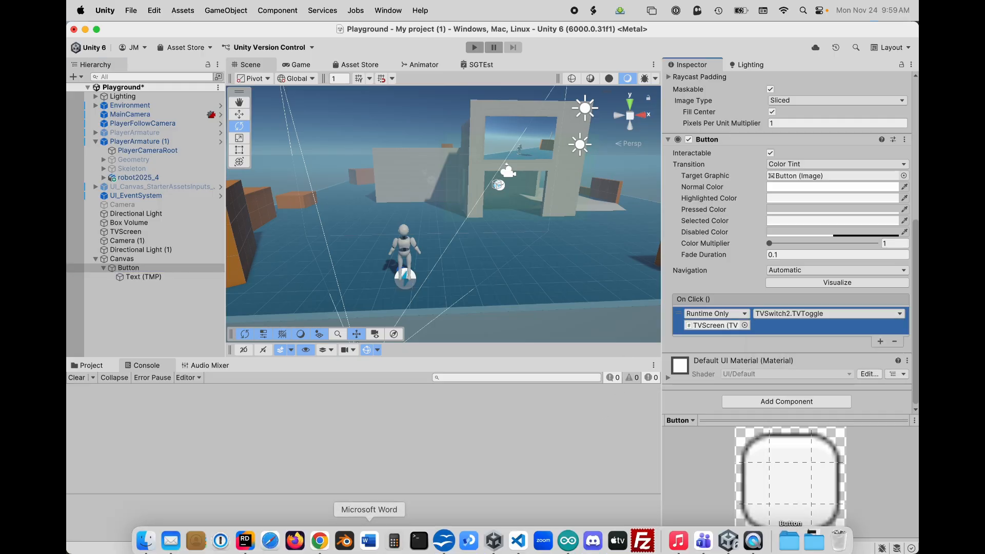
{"action": "left_click", "coordinate": [245, 537]}
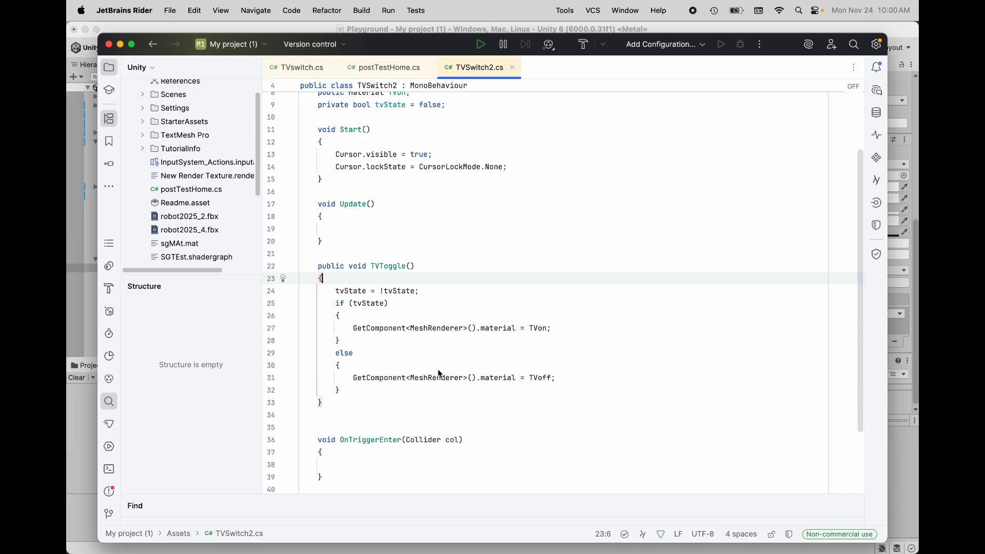
{"action": "left_click", "coordinate": [86, 310]}
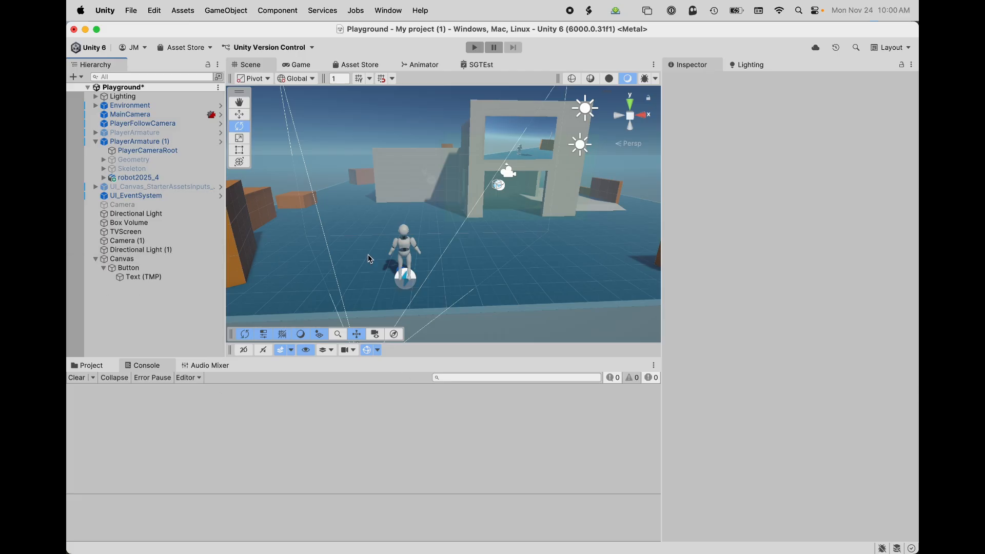
Assign the TV_maqt material to the T Von field of TVScreen's TV Switch 2 script.
{"action": "left_click", "coordinate": [134, 269]}
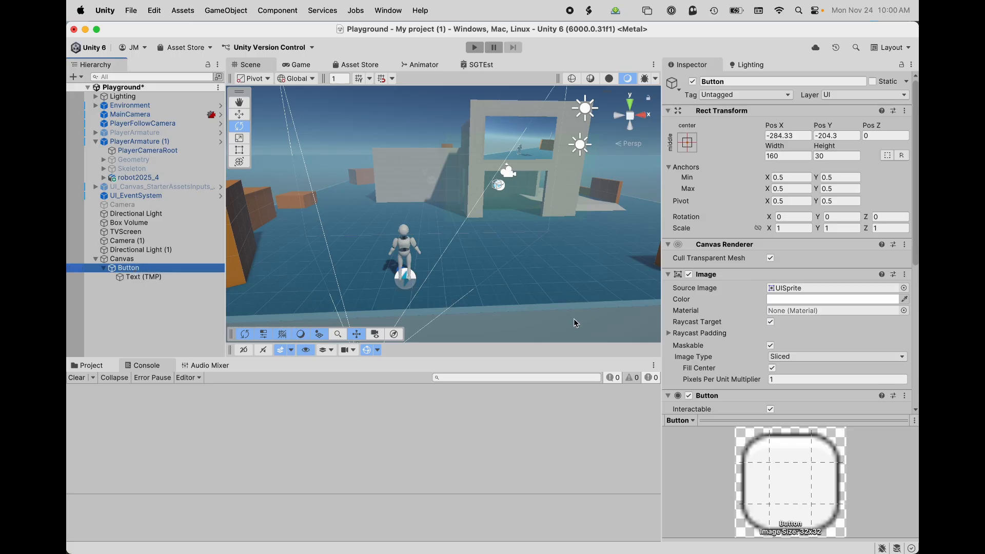
{"action": "left_click", "coordinate": [498, 151]}
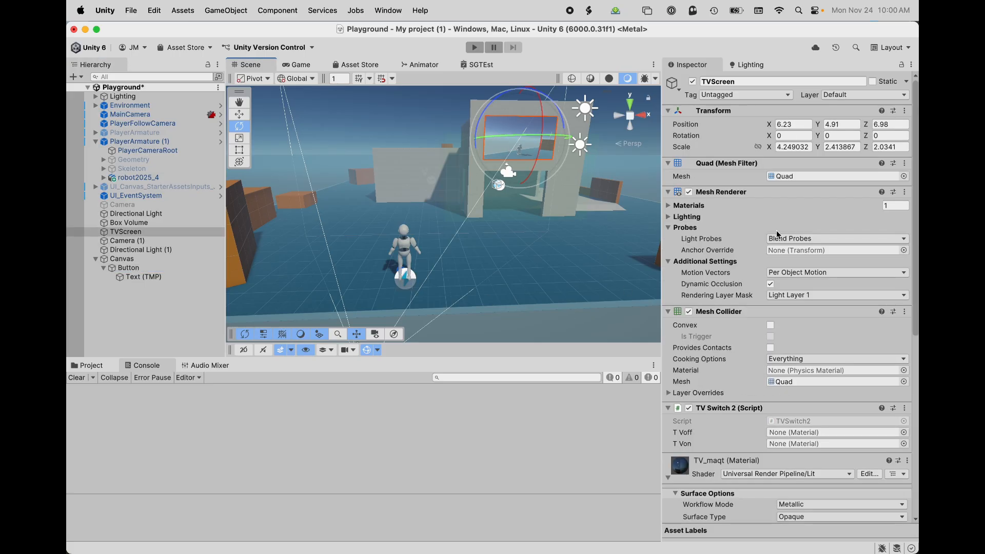
{"action": "scroll", "coordinate": [841, 307], "scroll_direction": "down", "scroll_amount": 5}
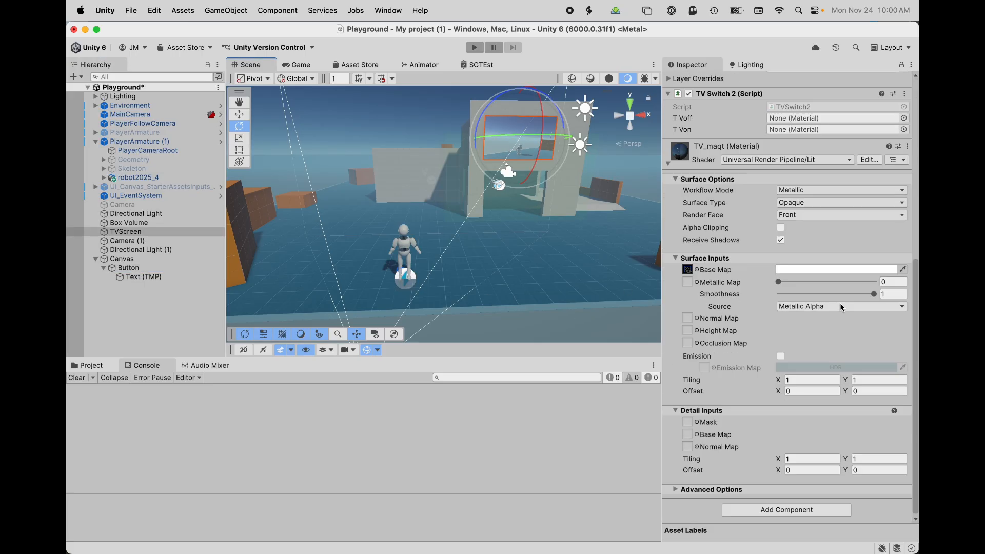
{"action": "scroll", "coordinate": [841, 307], "scroll_direction": "up", "scroll_amount": 5}
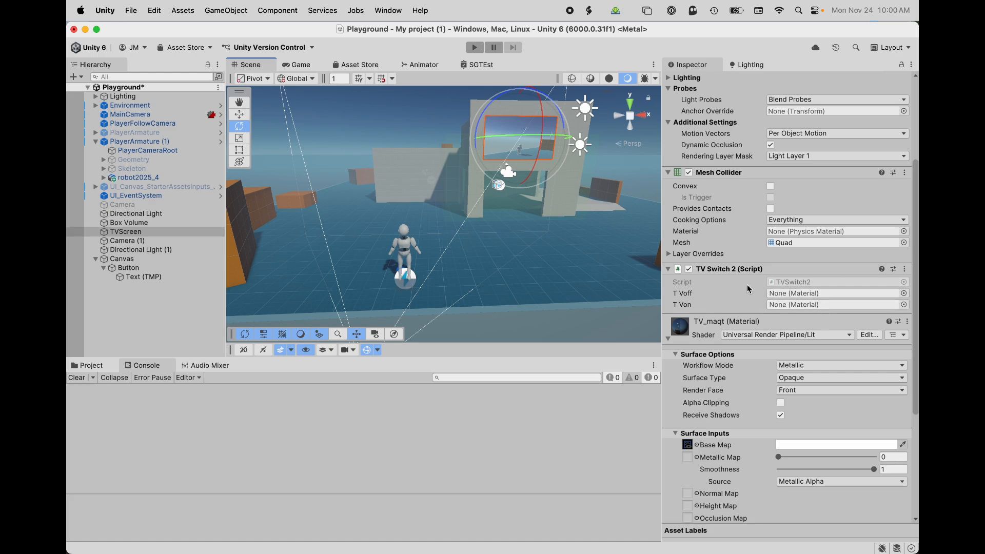
{"action": "left_click", "coordinate": [88, 366]}
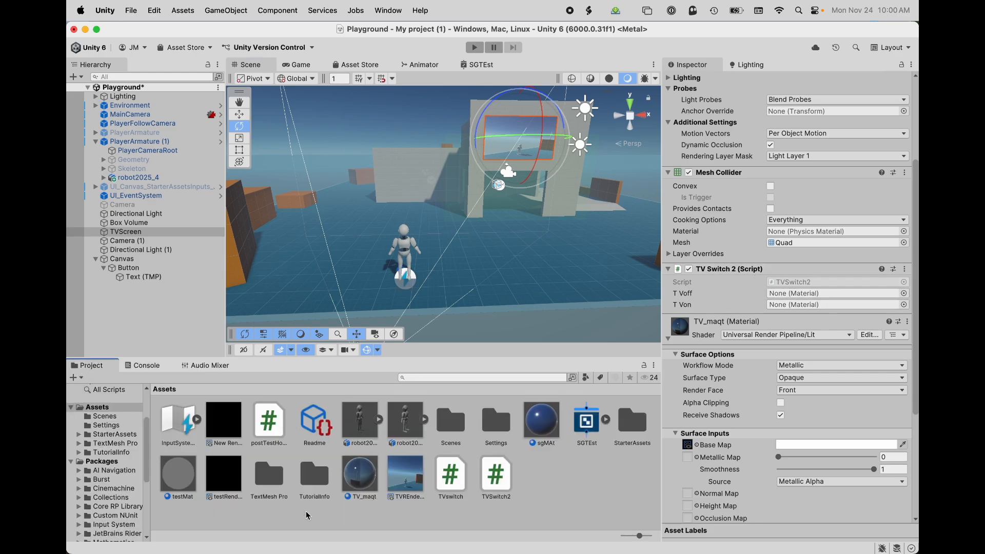
{"action": "left_click_drag", "start_coordinate": [362, 483], "coordinate": [770, 308]}
Create a new material in the Assets folder and name it TVoff.
{"action": "left_click", "coordinate": [558, 489]}
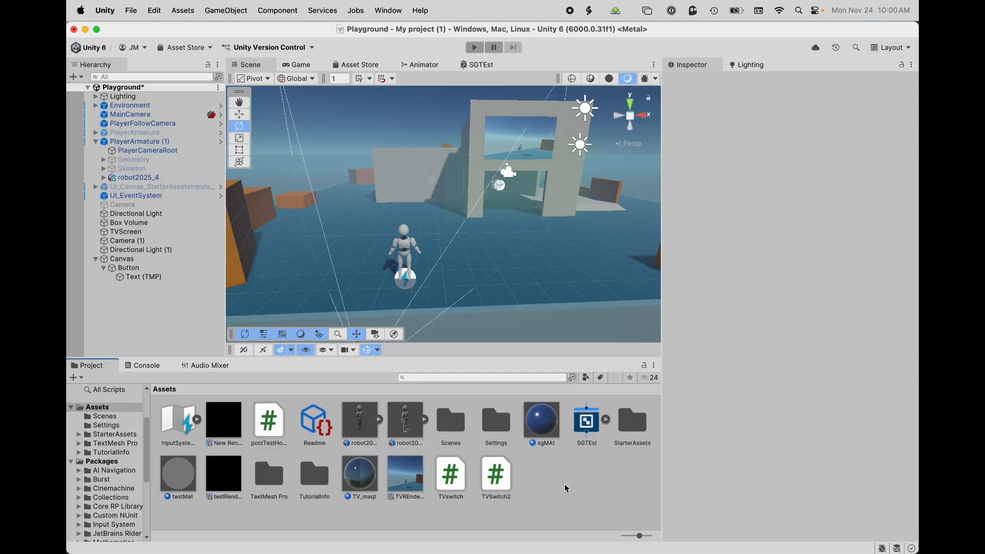
{"action": "right_click", "coordinate": [564, 485]}
{"action": "mouse_move", "coordinate": [661, 220]}
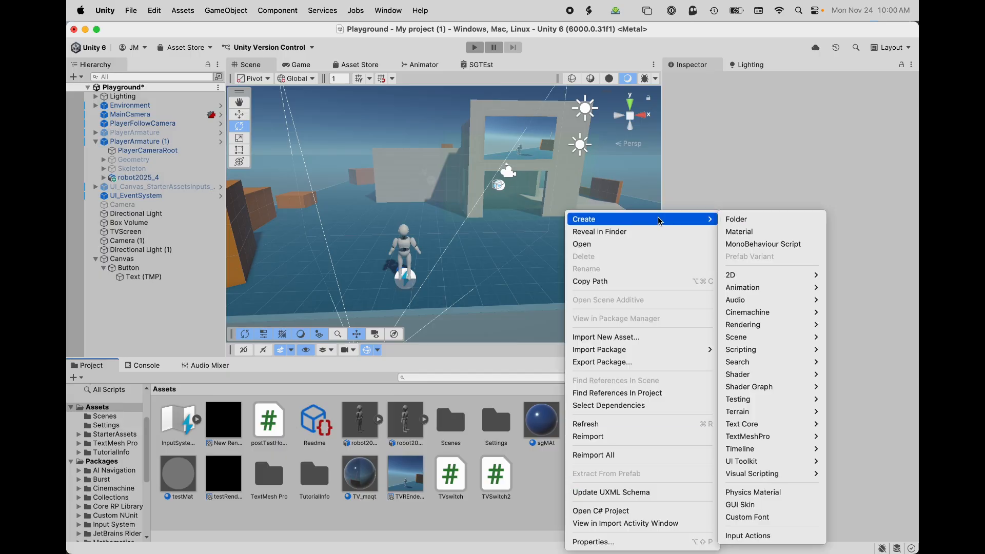
{"action": "left_click", "coordinate": [766, 235]}
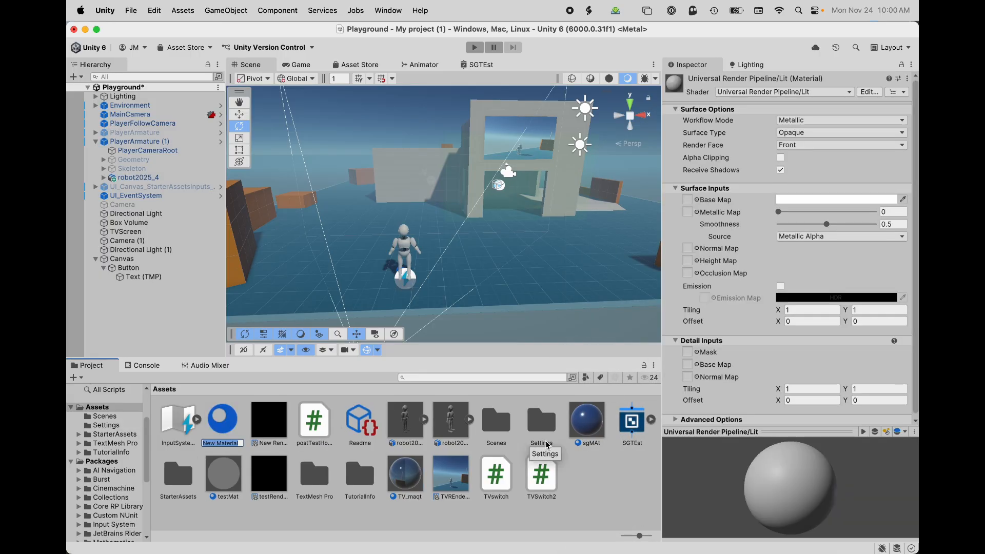
{"action": "type", "text": "TVoff"}
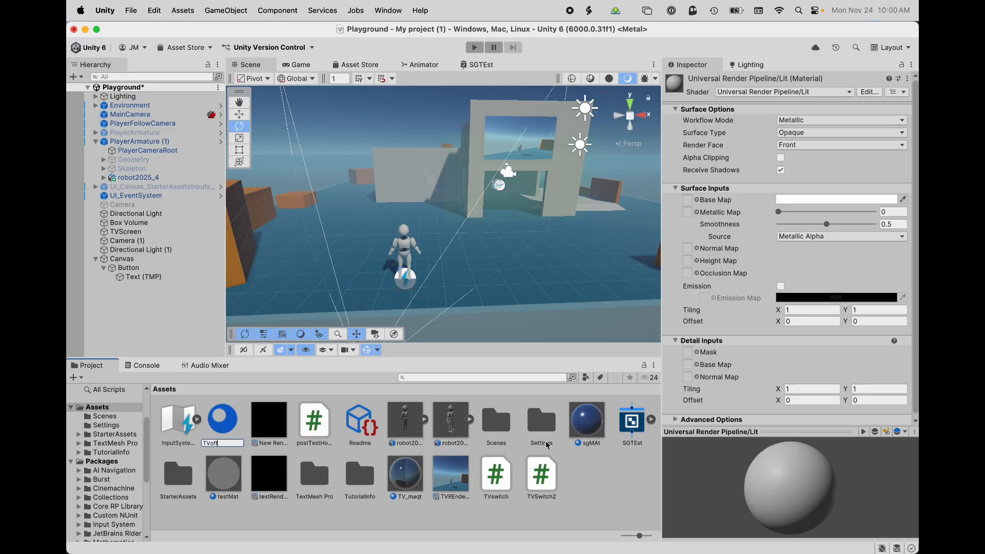
{"action": "key", "text": "Return"}
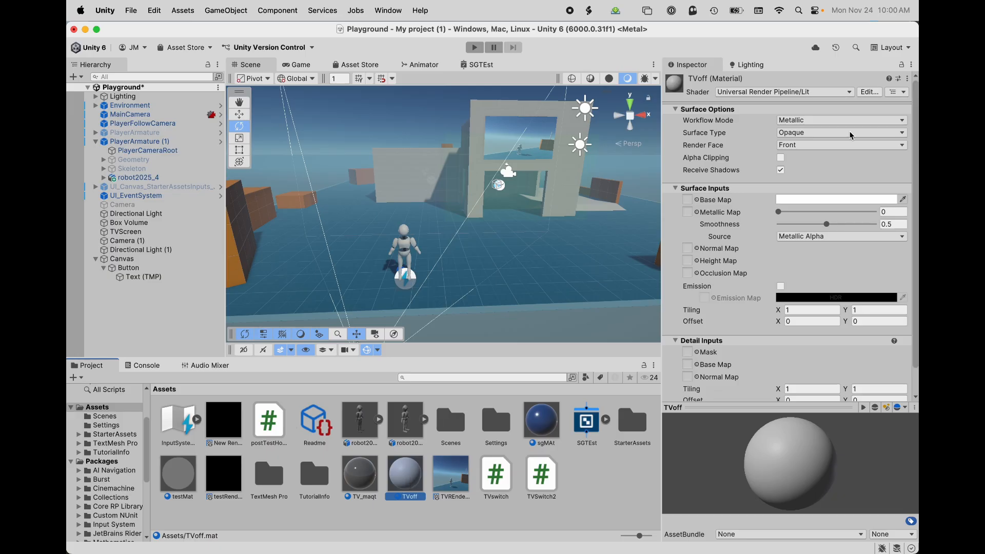
Set the TVoff material's base colour to black, its metallic value to about 0.5 and its smoothness to 1.
{"action": "left_click", "coordinate": [840, 199]}
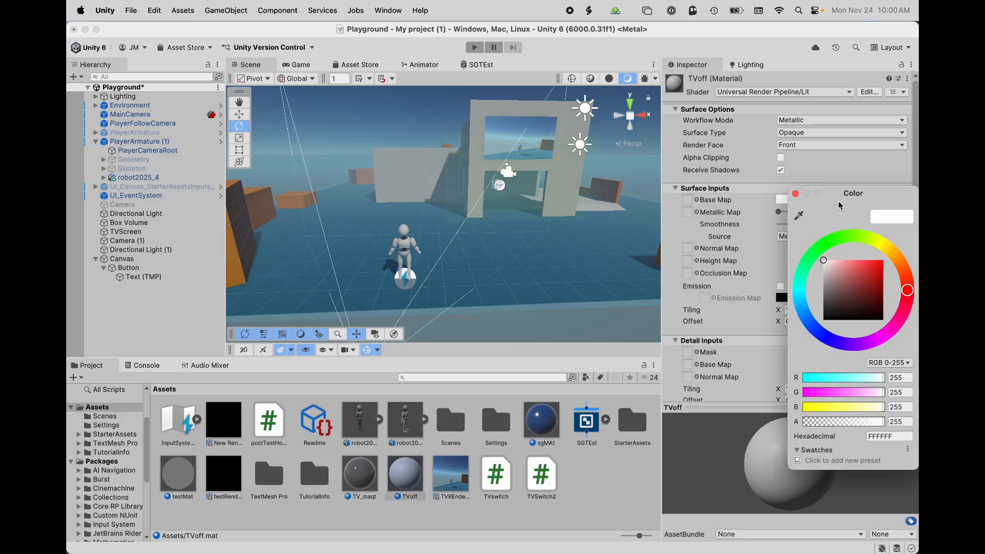
{"action": "left_click", "coordinate": [824, 319]}
{"action": "left_click", "coordinate": [759, 248]}
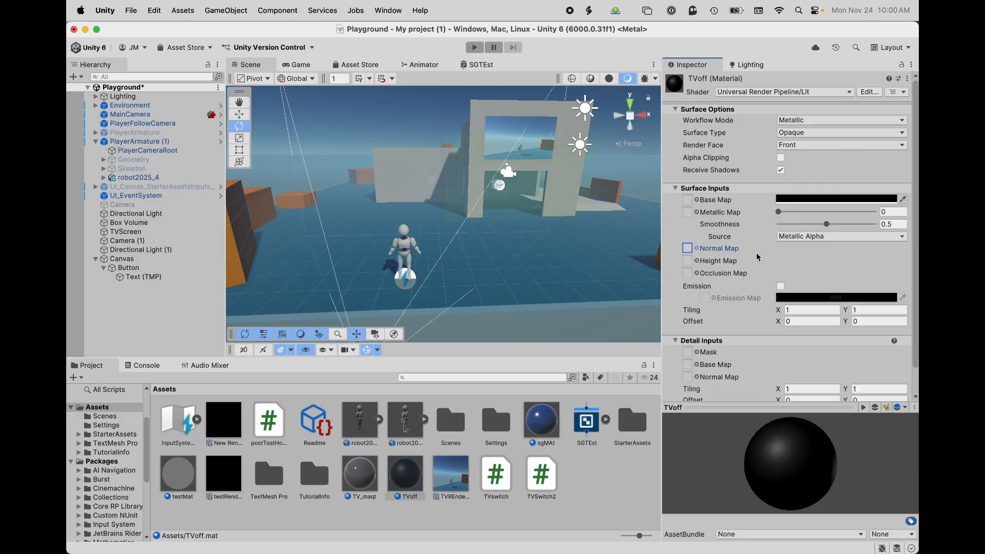
{"action": "left_click_drag", "start_coordinate": [788, 214], "coordinate": [896, 229]}
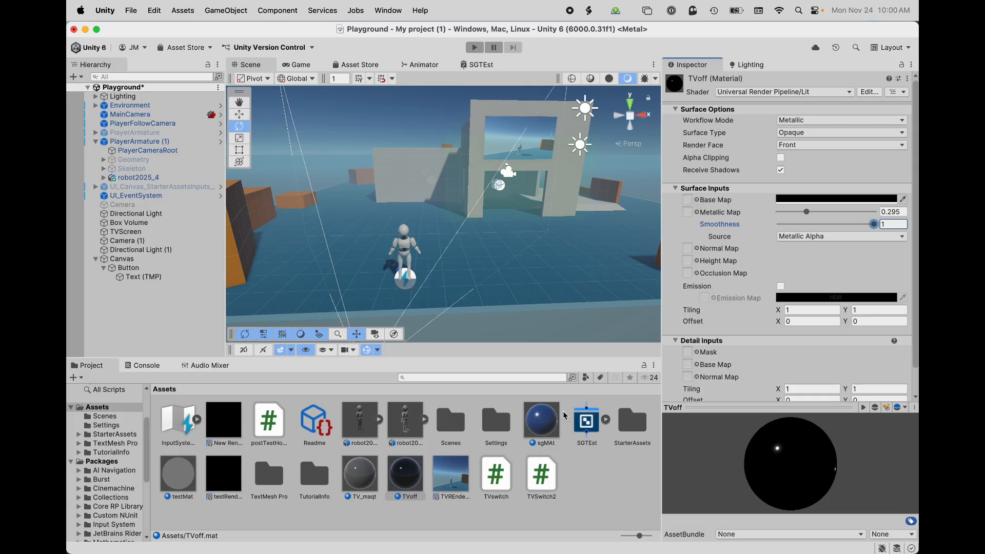
{"action": "left_click_drag", "start_coordinate": [811, 215], "coordinate": [829, 212]}
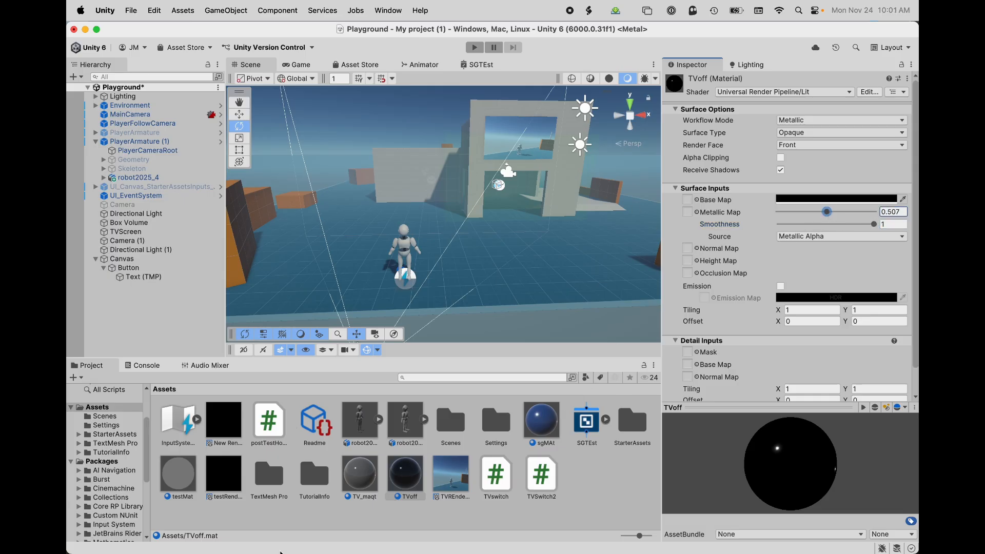
Apply the TVoff material to TVScreen and assign it to the T Voff field of its TV Switch 2 script.
{"action": "left_click_drag", "start_coordinate": [408, 483], "coordinate": [519, 141]}
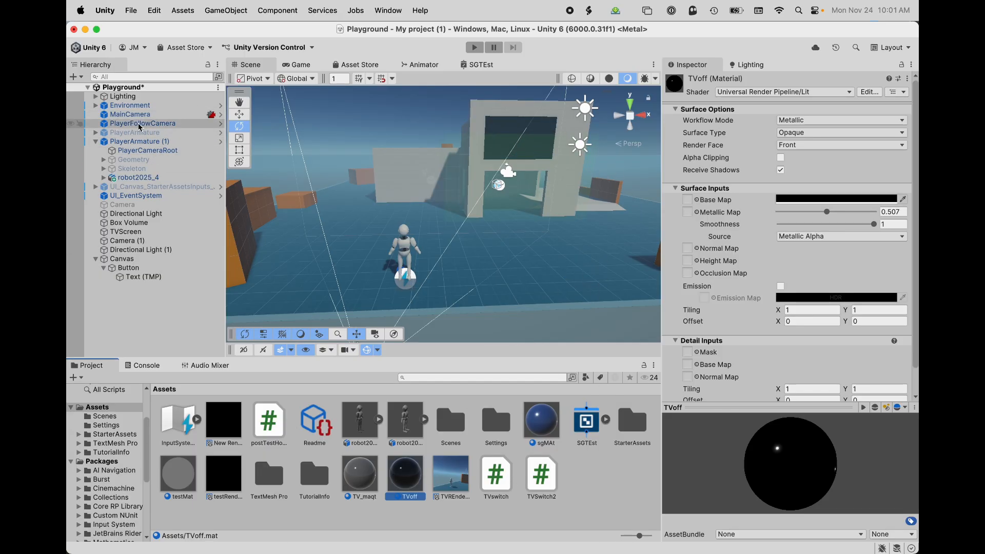
{"action": "left_click", "coordinate": [501, 135]}
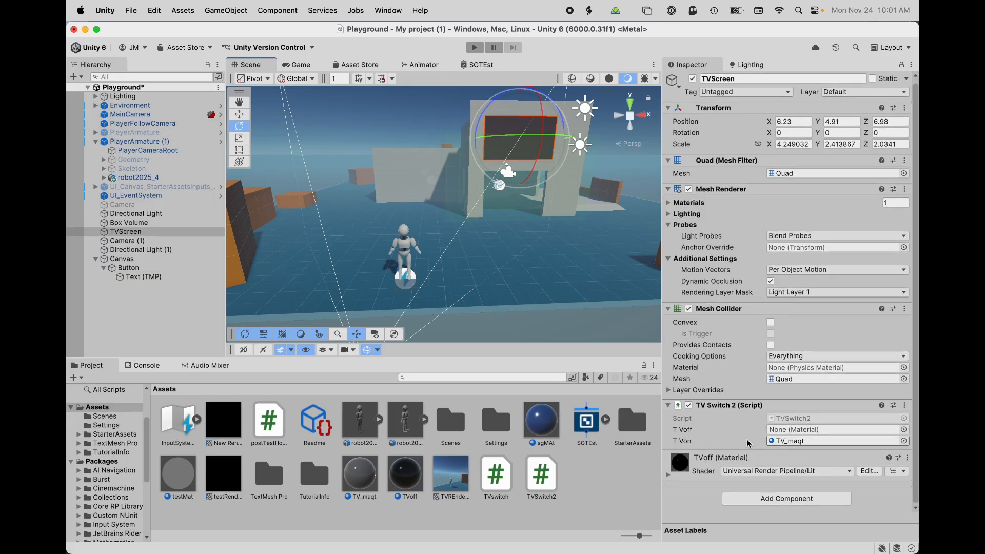
{"action": "left_click_drag", "start_coordinate": [406, 473], "coordinate": [770, 430]}
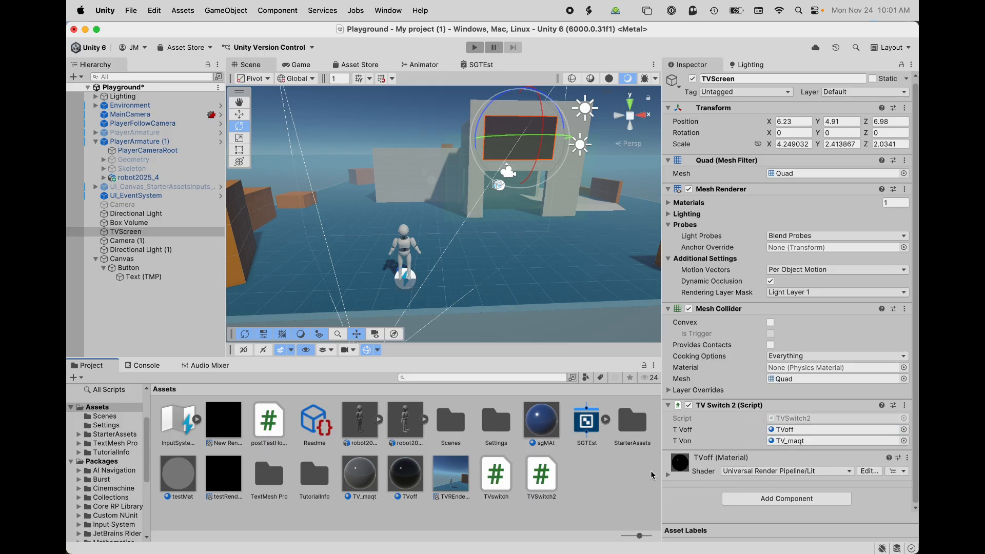
{"action": "mouse_move", "coordinate": [494, 550]}
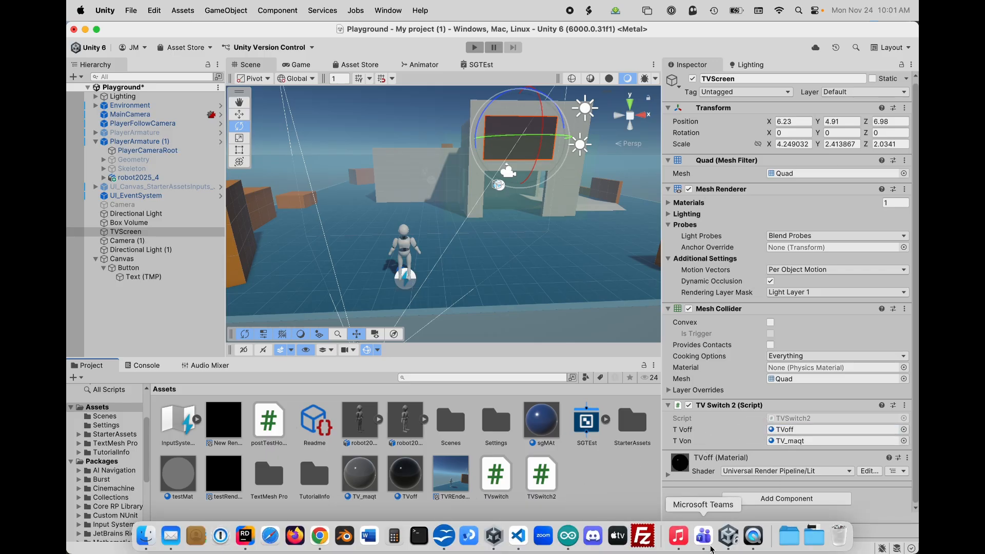
Switch to JetBrains Rider and review the TVToggle method and the cursor settings in Start of TVSwitch2.cs.
{"action": "left_click", "coordinate": [245, 536]}
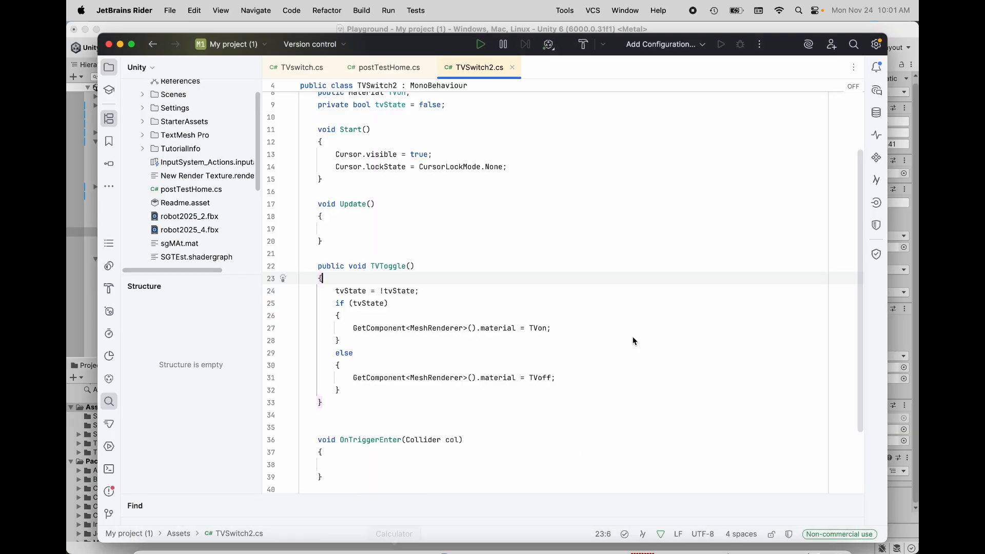
{"action": "scroll", "coordinate": [536, 189], "scroll_direction": "up", "scroll_amount": 3}
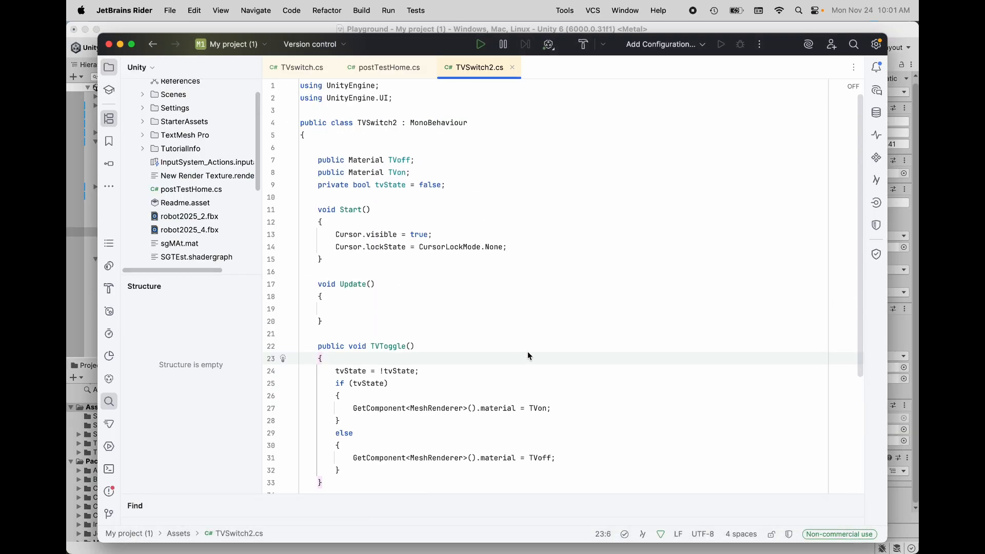
{"action": "left_click_drag", "start_coordinate": [341, 471], "coordinate": [334, 385]}
{"action": "left_click", "coordinate": [410, 408]}
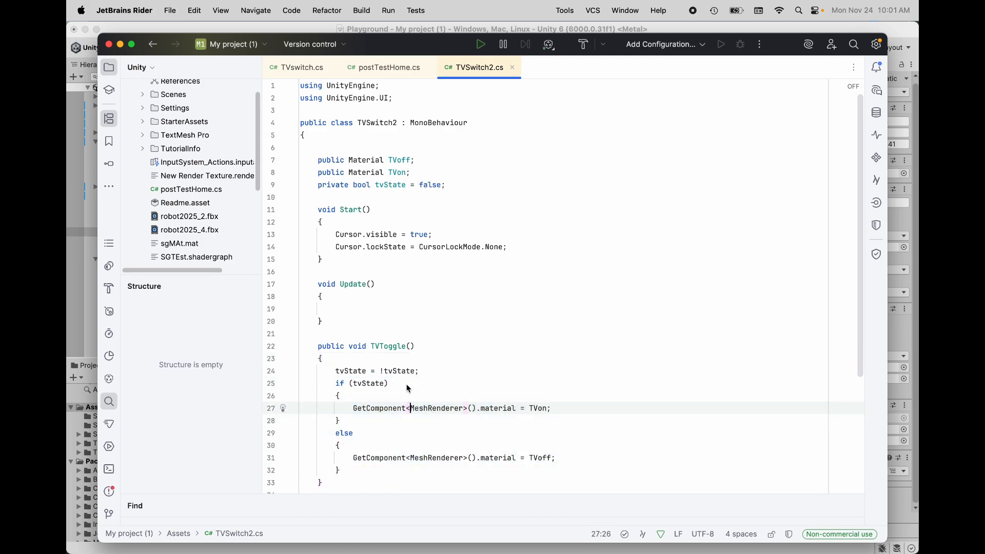
{"action": "left_click_drag", "start_coordinate": [407, 45], "coordinate": [608, 46]}
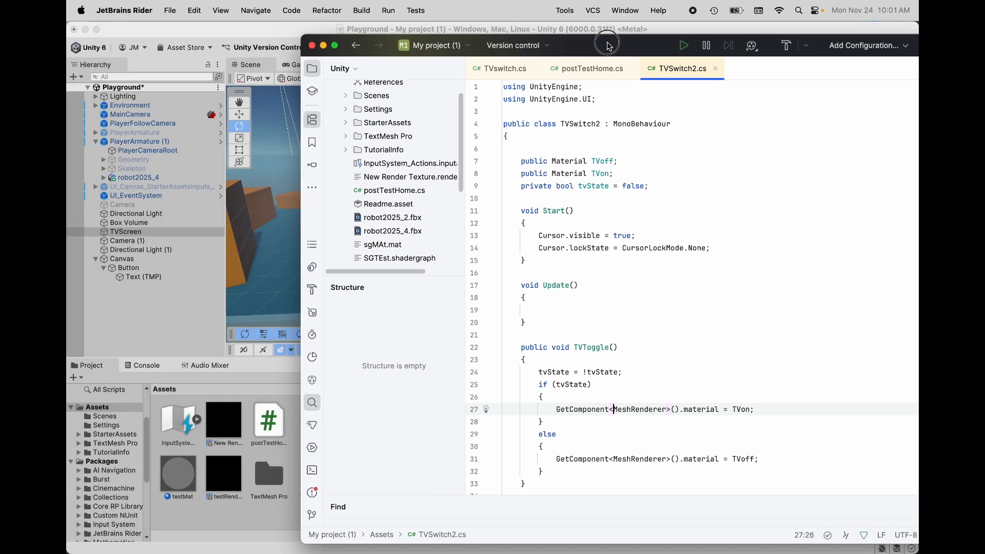
{"action": "left_click_drag", "start_coordinate": [536, 236], "coordinate": [725, 248]}
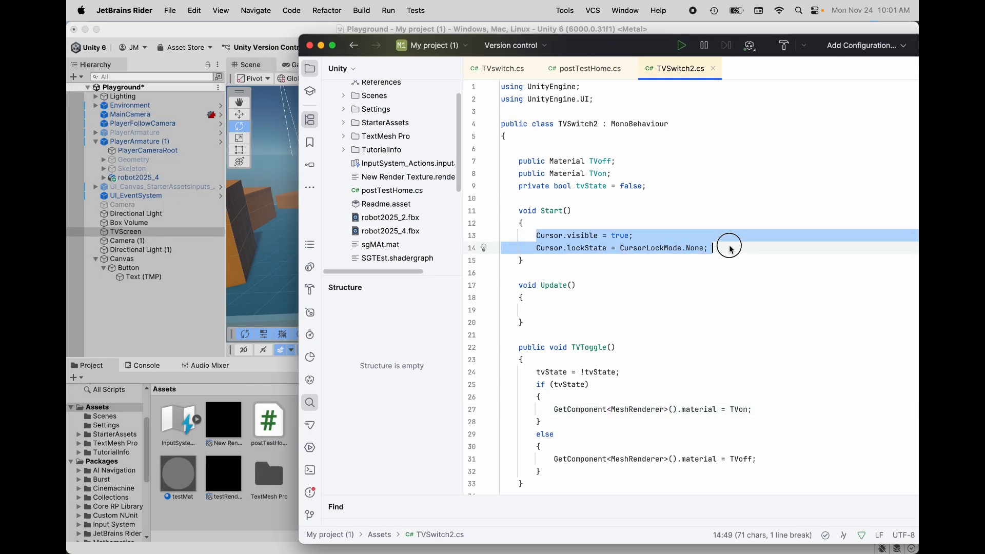
Return to Unity and play-test the scene, toggling the TV several times with the Toggle TV button, and stop playback.
{"action": "left_click", "coordinate": [265, 190]}
{"action": "left_click", "coordinate": [266, 190]}
{"action": "left_click", "coordinate": [475, 48]}
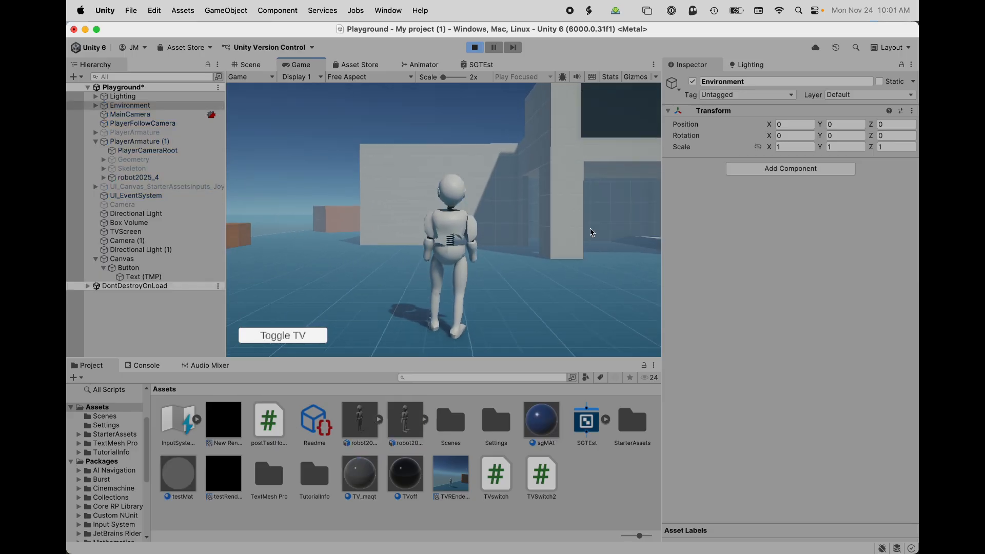
{"action": "left_click", "coordinate": [308, 334]}
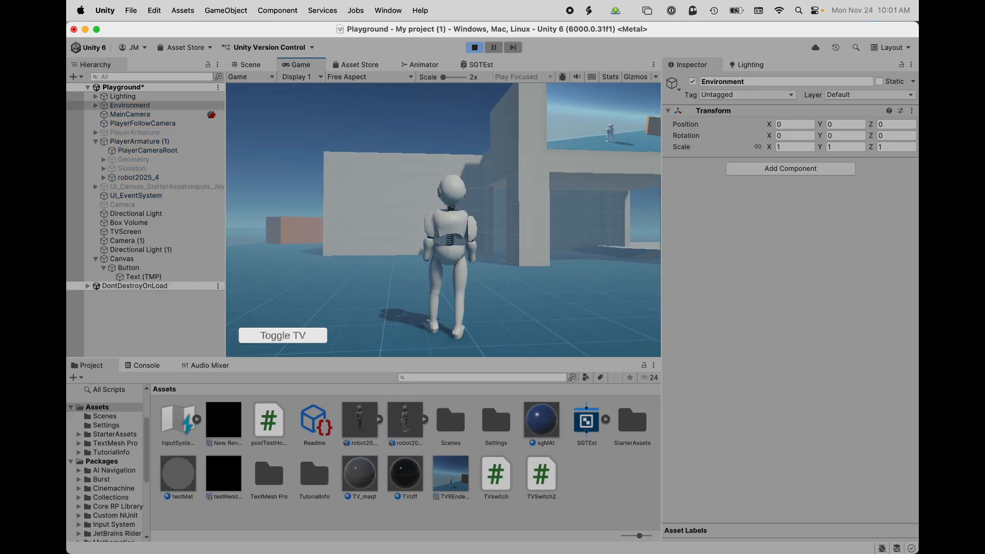
{"action": "left_click", "coordinate": [292, 335]}
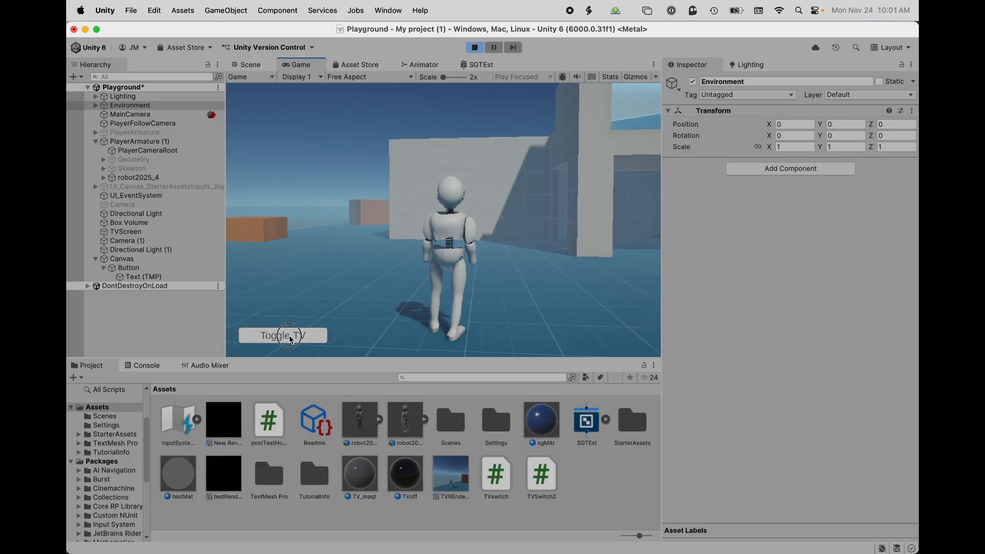
{"action": "left_click", "coordinate": [273, 338]}
{"action": "left_click", "coordinate": [303, 335]}
{"action": "left_click", "coordinate": [475, 47]}
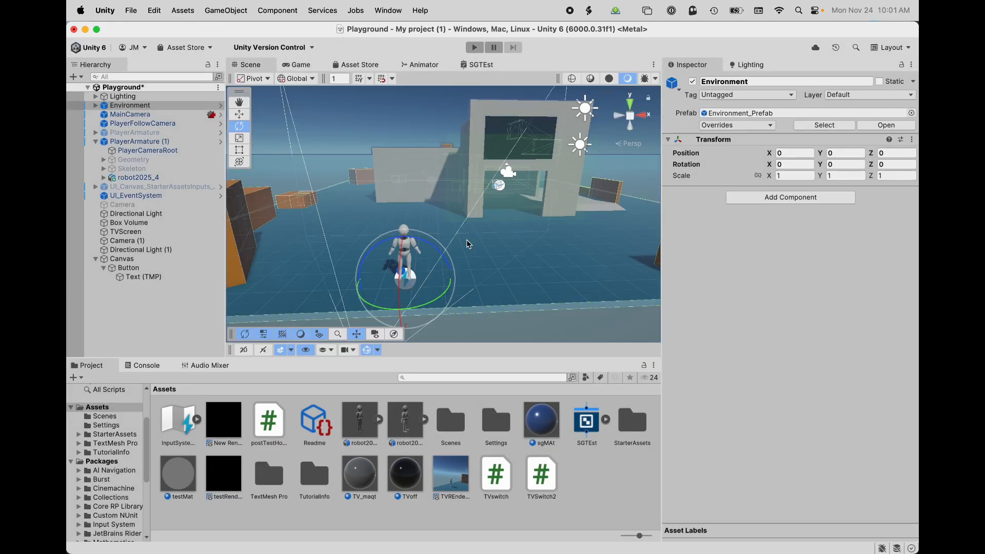
{"action": "middle_click_drag", "start_coordinate": [462, 239], "coordinate": [424, 244]}
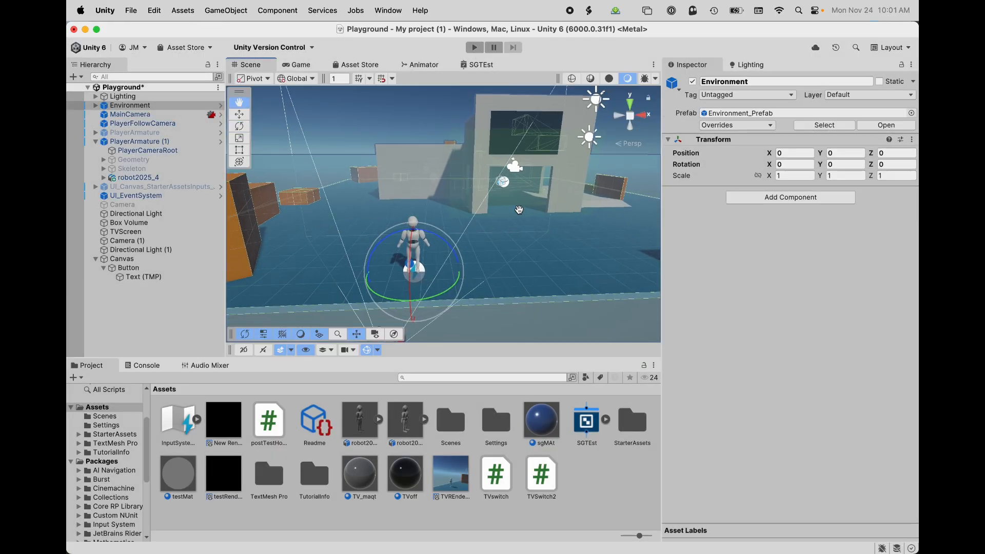
{"action": "middle_click_drag", "start_coordinate": [468, 179], "coordinate": [543, 160]}
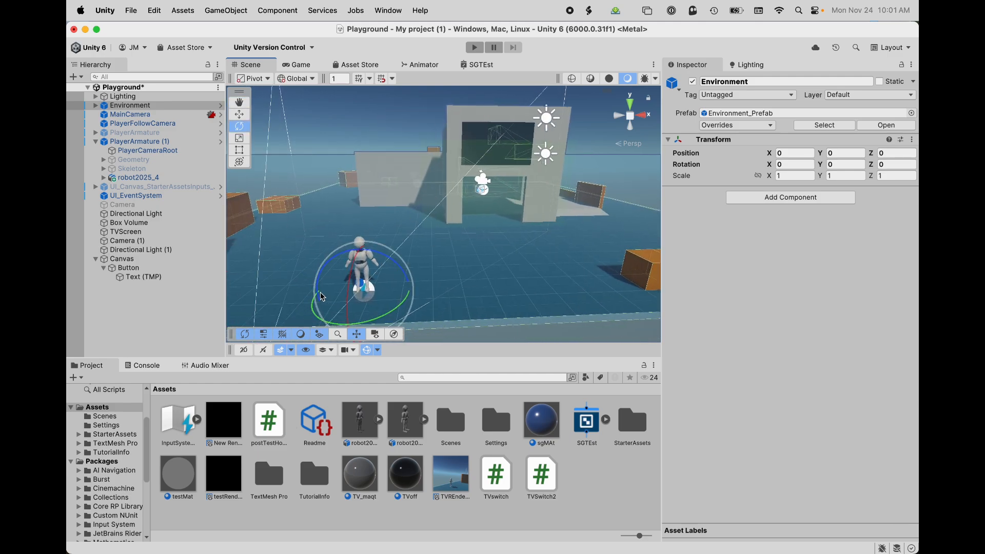
{"action": "key", "text": "super+Tab"}
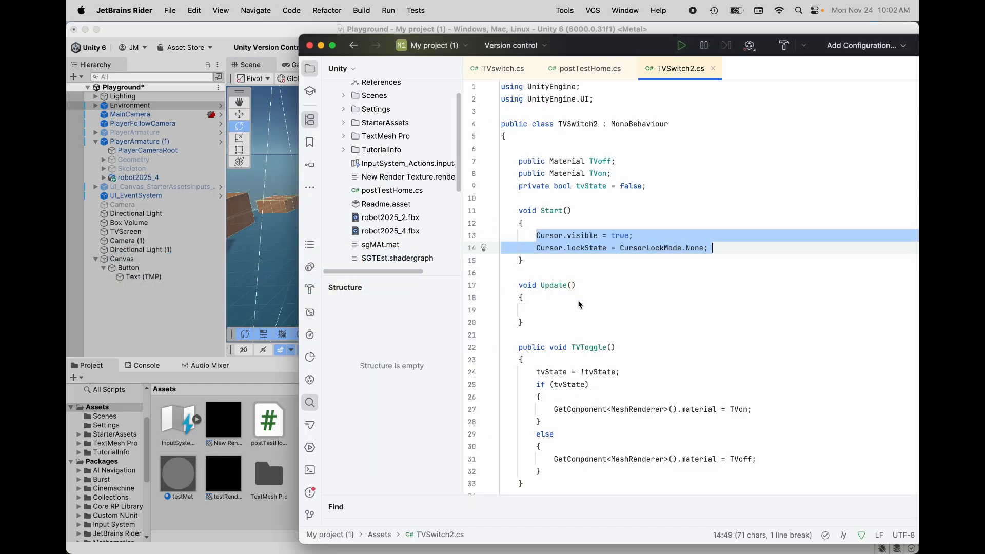
{"action": "scroll", "coordinate": [626, 300], "scroll_direction": "down", "scroll_amount": 1}
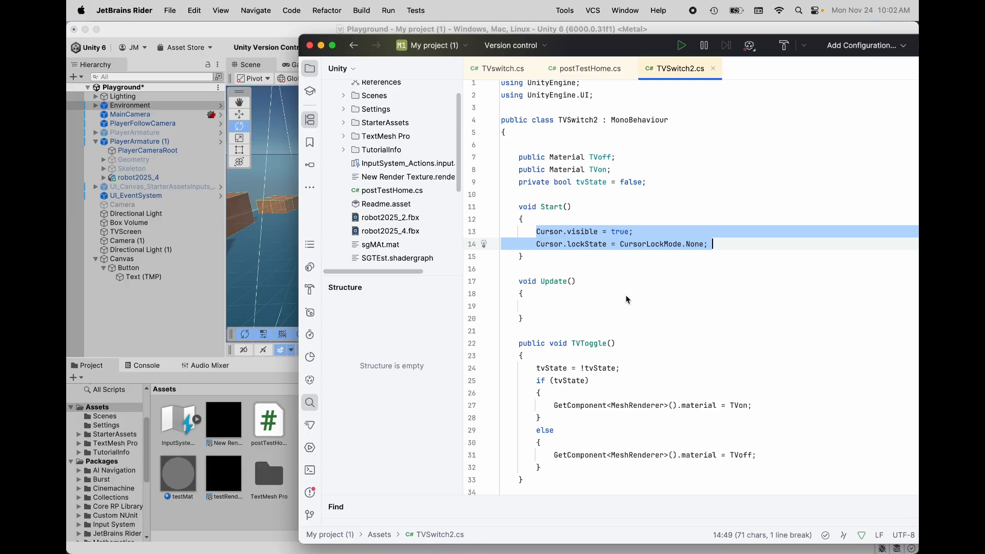
Add a Box Collider component to TVScreen in Unity.
{"action": "left_click", "coordinate": [240, 239]}
{"action": "left_click", "coordinate": [495, 129]}
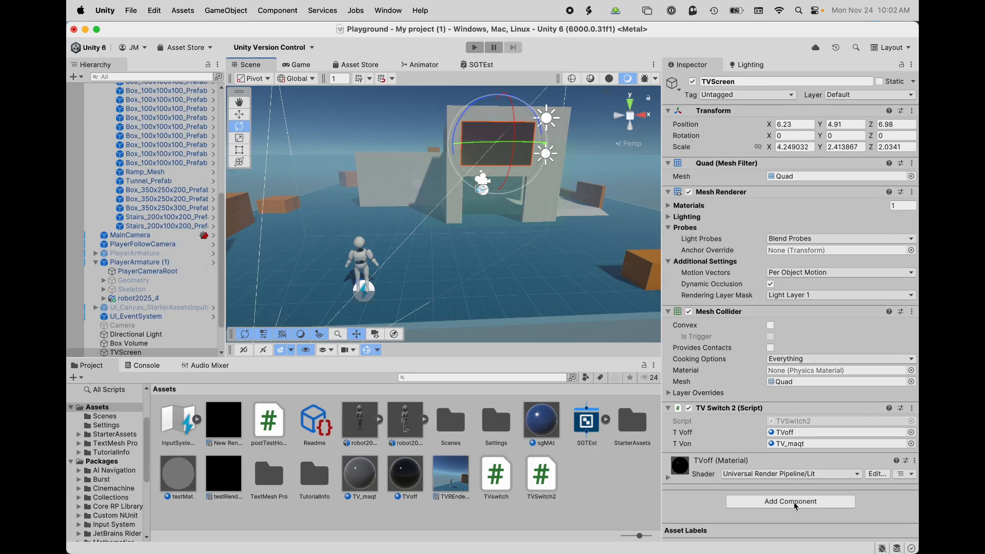
{"action": "left_click", "coordinate": [811, 501]}
{"action": "type", "text": "box"}
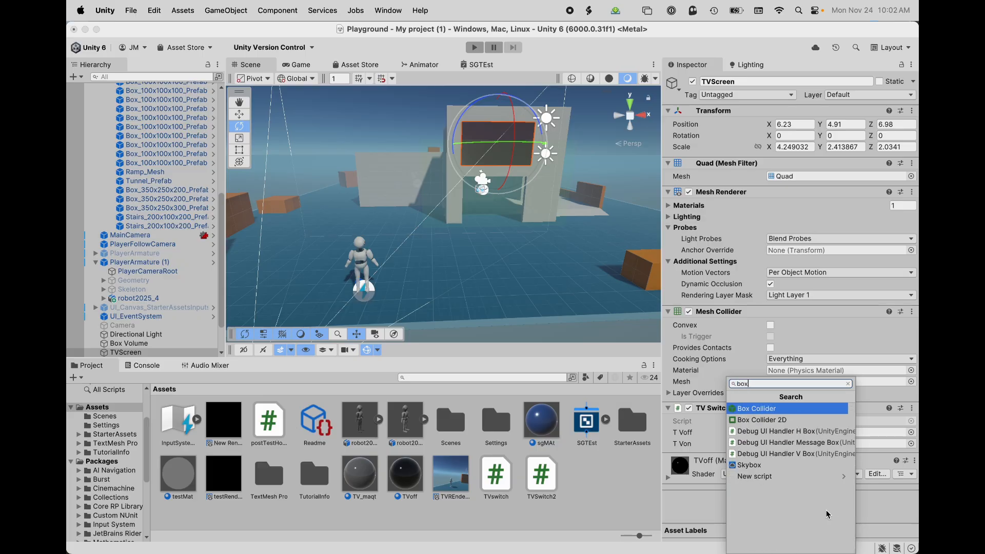
{"action": "key", "text": "Return"}
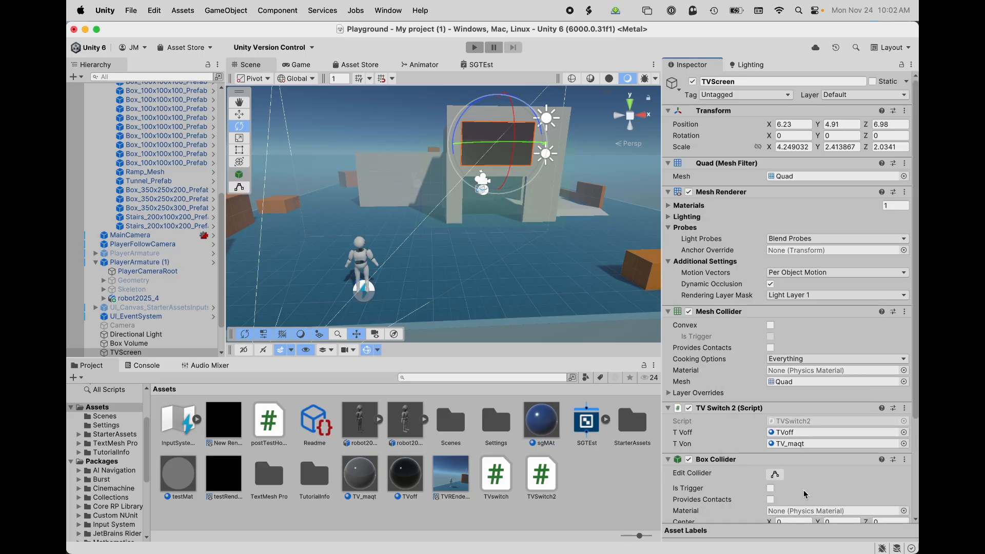
Edit TVScreen's Box Collider, extending it forward to a depth of about 3.95, downward to about 2.84 high, and sideways to about 1.28 wide.
{"action": "scroll", "coordinate": [742, 424], "scroll_direction": "down", "scroll_amount": 5}
{"action": "left_click", "coordinate": [775, 348]}
{"action": "middle_click_drag", "start_coordinate": [442, 232], "coordinate": [530, 278]}
{"action": "right_click_drag", "start_coordinate": [431, 216], "coordinate": [562, 222]}
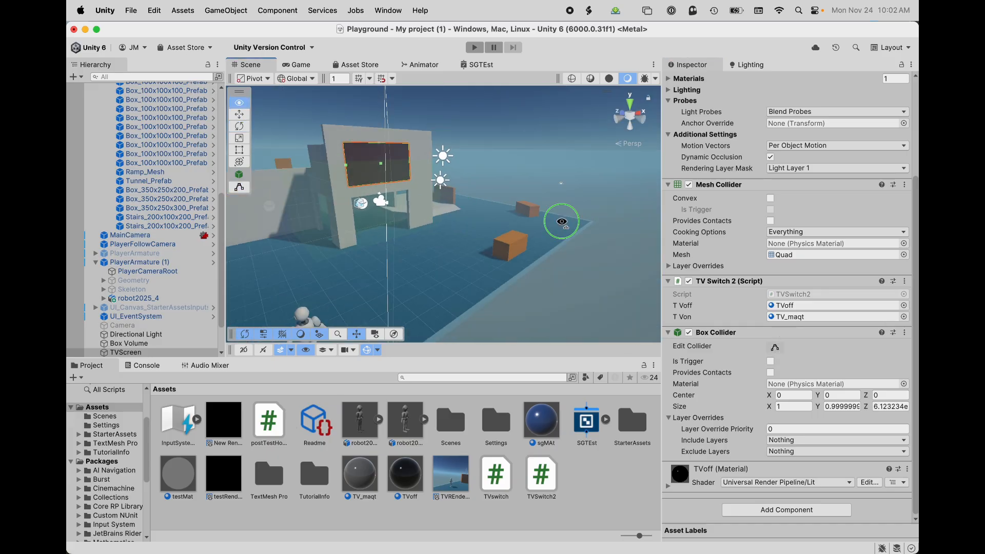
{"action": "left_click_drag", "start_coordinate": [381, 164], "coordinate": [487, 174]}
{"action": "middle_click_drag", "start_coordinate": [426, 218], "coordinate": [431, 207]}
{"action": "left_click_drag", "start_coordinate": [420, 185], "coordinate": [412, 266]}
{"action": "left_click_drag", "start_coordinate": [388, 214], "coordinate": [363, 220]}
Widen TVScreen's Box Collider on its opposite side to an X size of about 1.59.
{"action": "middle_click_drag", "start_coordinate": [531, 219], "coordinate": [485, 195]}
{"action": "right_click_drag", "start_coordinate": [543, 205], "coordinate": [411, 202]}
{"action": "middle_click_drag", "start_coordinate": [568, 202], "coordinate": [334, 198]}
{"action": "middle_click_drag", "start_coordinate": [522, 196], "coordinate": [573, 204]}
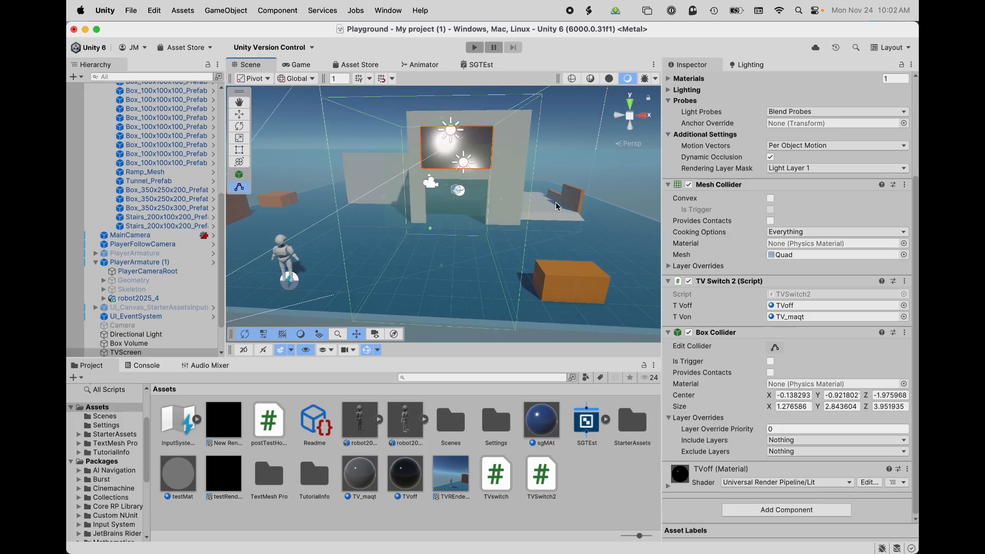
{"action": "left_click_drag", "start_coordinate": [503, 204], "coordinate": [528, 202]}
{"action": "middle_click_drag", "start_coordinate": [407, 205], "coordinate": [511, 197]}
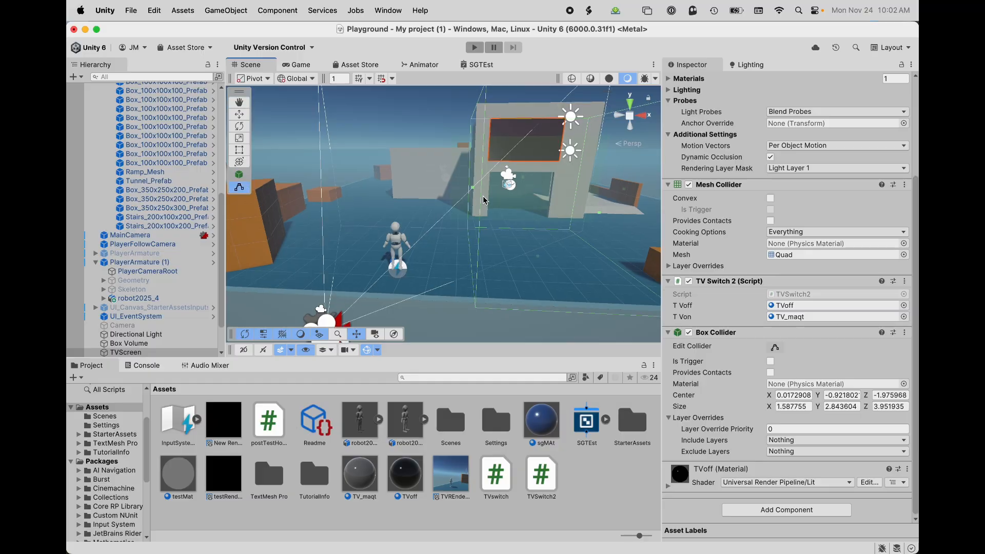
{"action": "scroll", "coordinate": [374, 176], "scroll_direction": "down", "scroll_amount": 3}
{"action": "middle_click_drag", "start_coordinate": [373, 177], "coordinate": [387, 169]}
{"action": "right_click_drag", "start_coordinate": [388, 169], "coordinate": [459, 159]}
{"action": "middle_click_drag", "start_coordinate": [454, 160], "coordinate": [521, 196]}
{"action": "scroll", "coordinate": [397, 223], "scroll_direction": "up", "scroll_amount": 3}
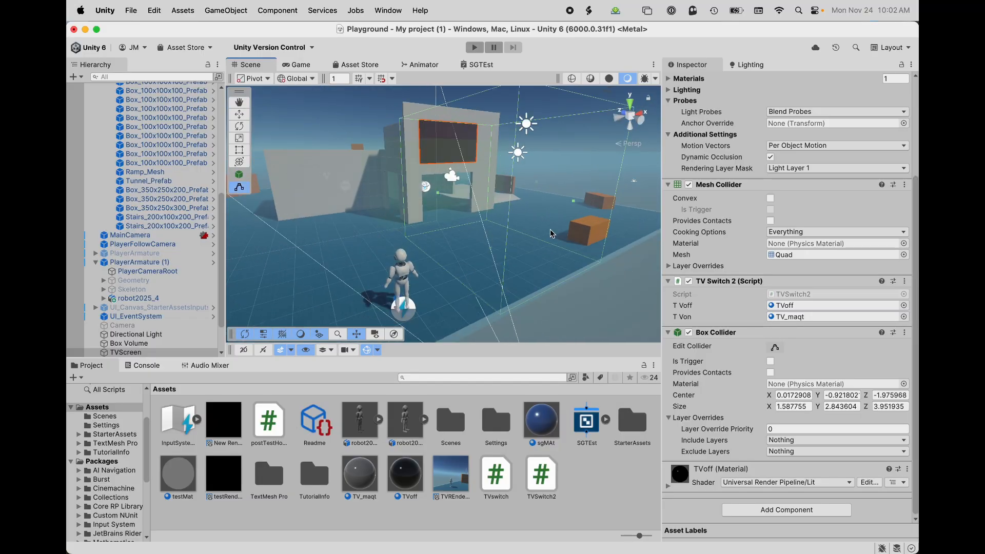
{"action": "scroll", "coordinate": [545, 233], "scroll_direction": "up", "scroll_amount": 2}
Switch to JetBrains Rider and declare a public Button variable named tvButton below tvState in TVSwitch2.cs.
{"action": "key", "text": "super+Tab"}
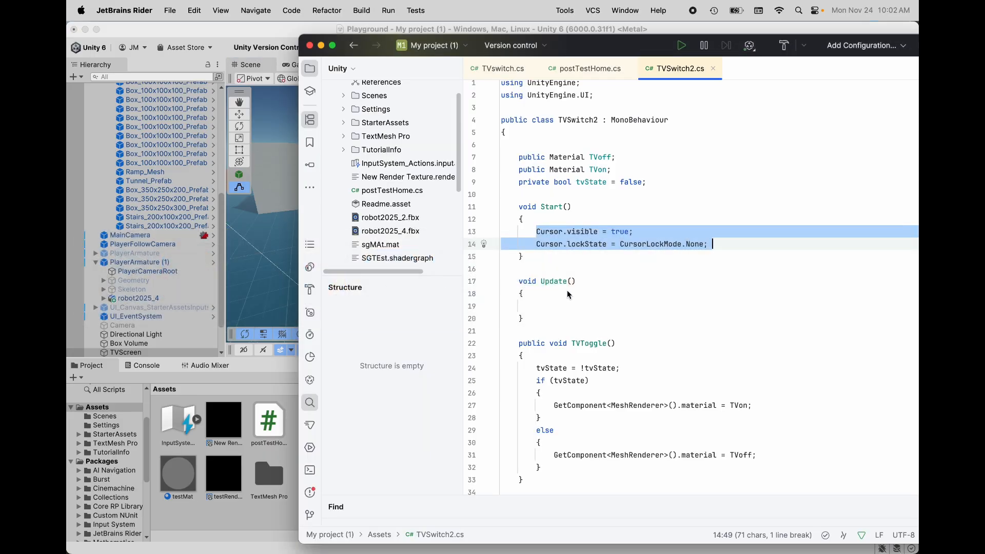
{"action": "left_click", "coordinate": [637, 287]}
{"action": "left_click", "coordinate": [546, 305]}
{"action": "scroll", "coordinate": [616, 313], "scroll_direction": "down", "scroll_amount": 5}
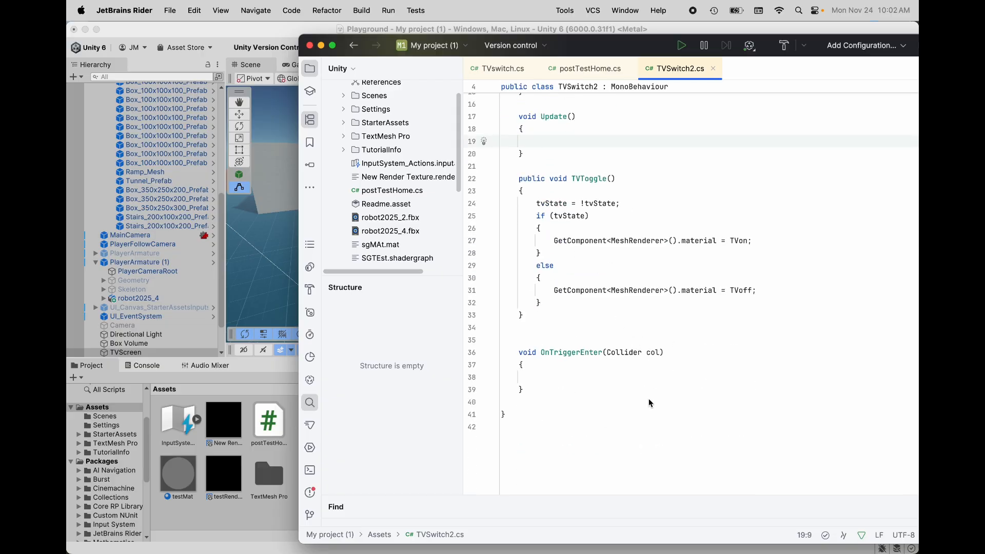
{"action": "left_click", "coordinate": [605, 374]}
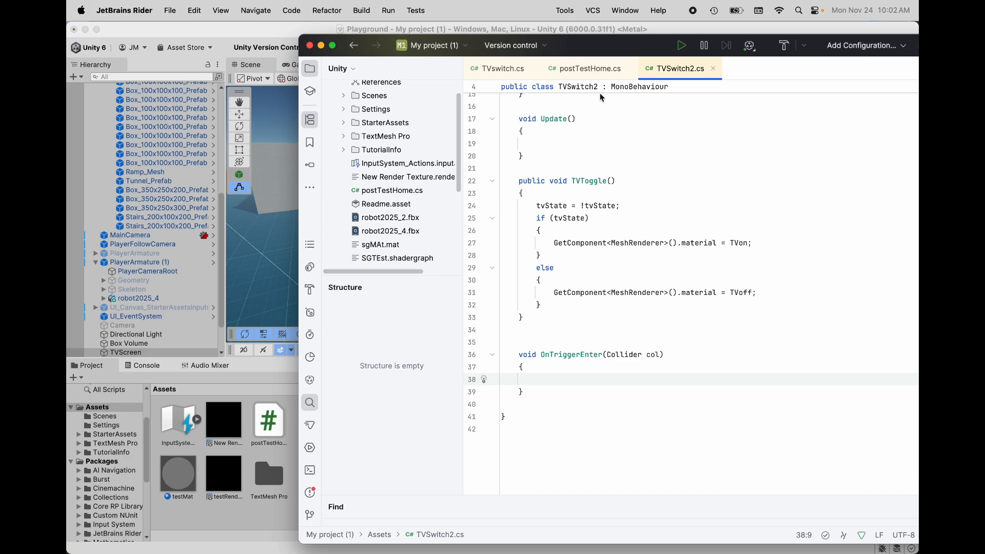
{"action": "scroll", "coordinate": [651, 228], "scroll_direction": "up", "scroll_amount": 5}
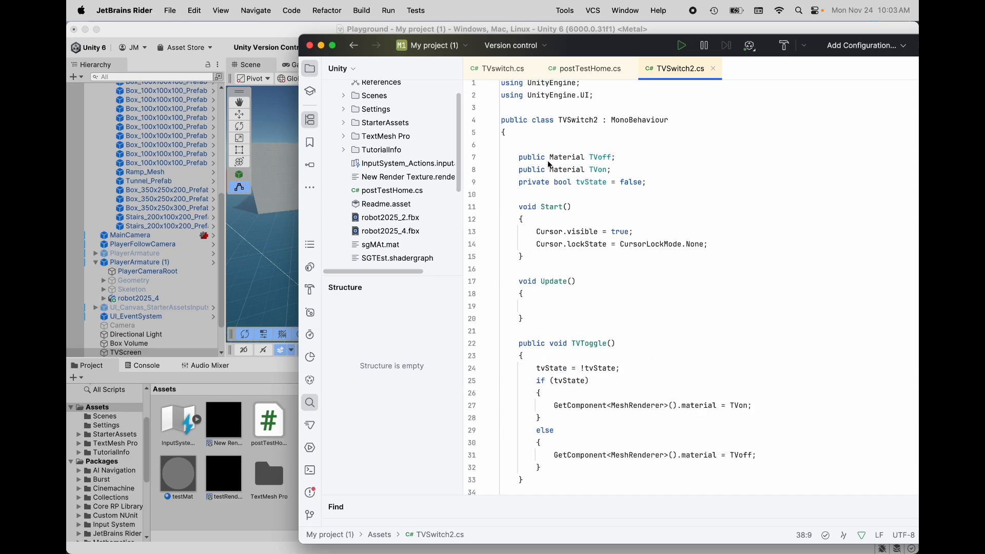
{"action": "left_click", "coordinate": [532, 194]}
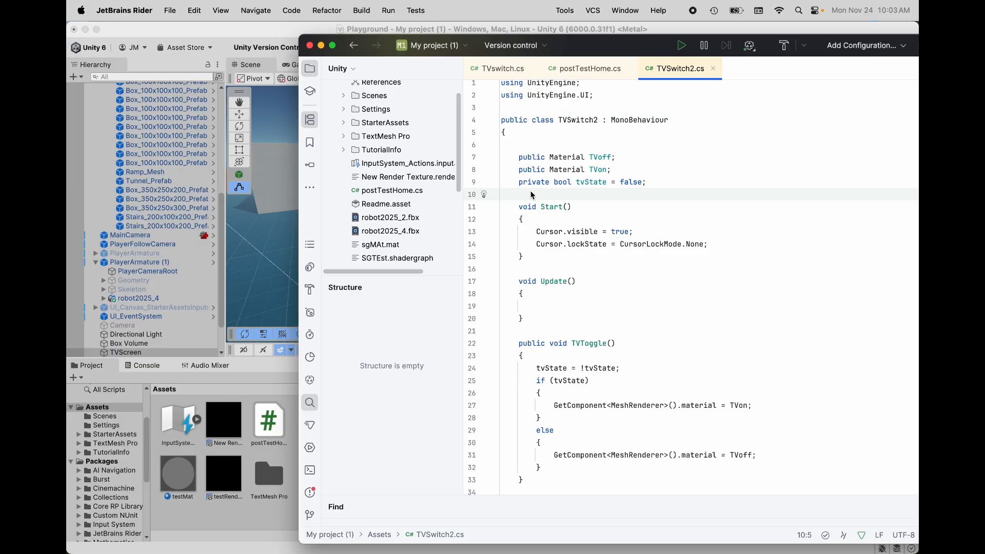
{"action": "type", "text": "publu"}
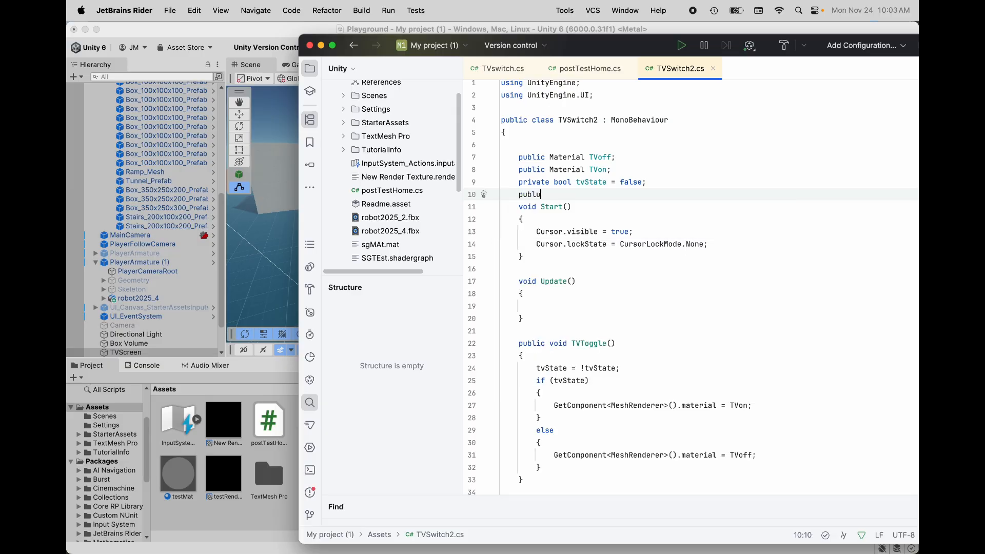
{"action": "key", "text": "BackSpace"}
{"action": "type", "text": "ic Button tvButton"}
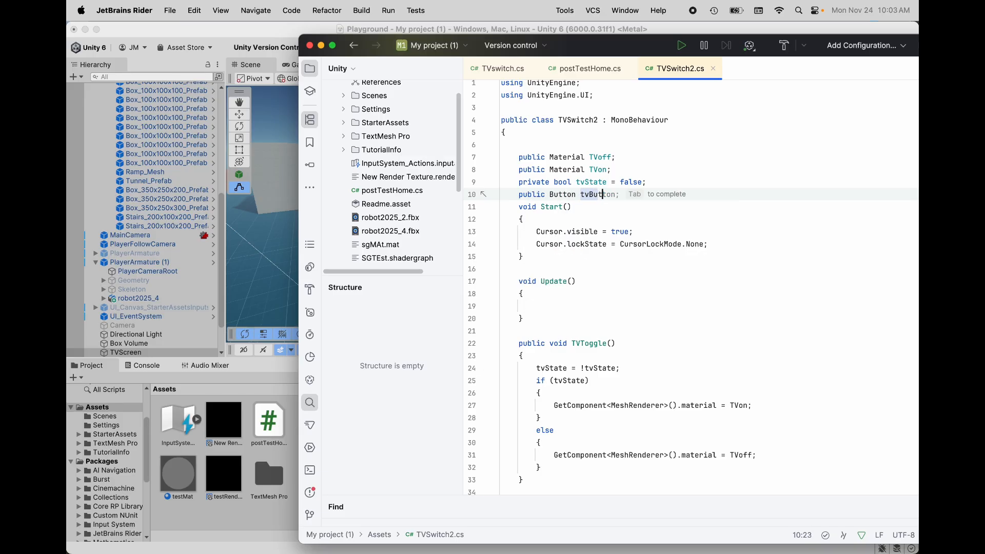
{"action": "left_click", "coordinate": [632, 211]}
{"action": "left_click", "coordinate": [626, 200]}
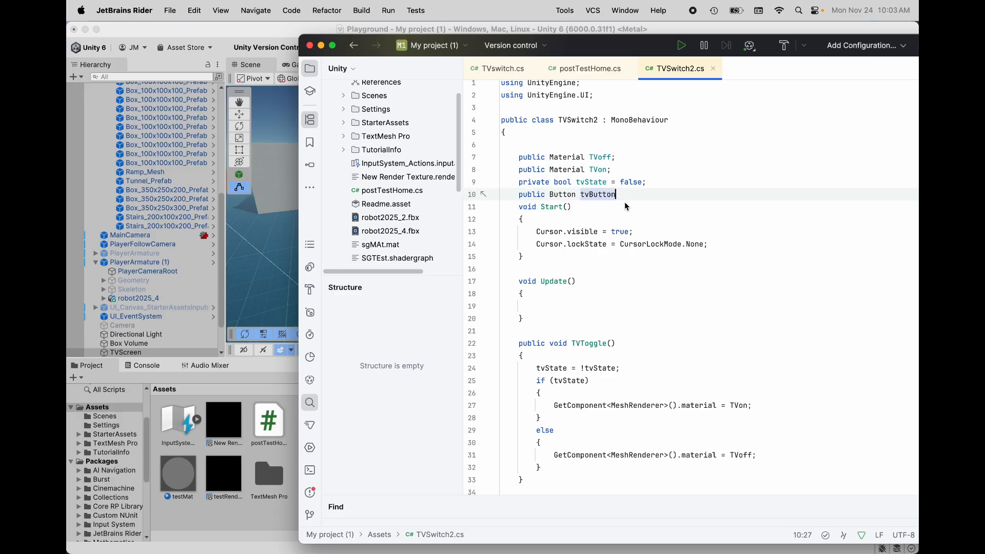
{"action": "type", "text": ";"}
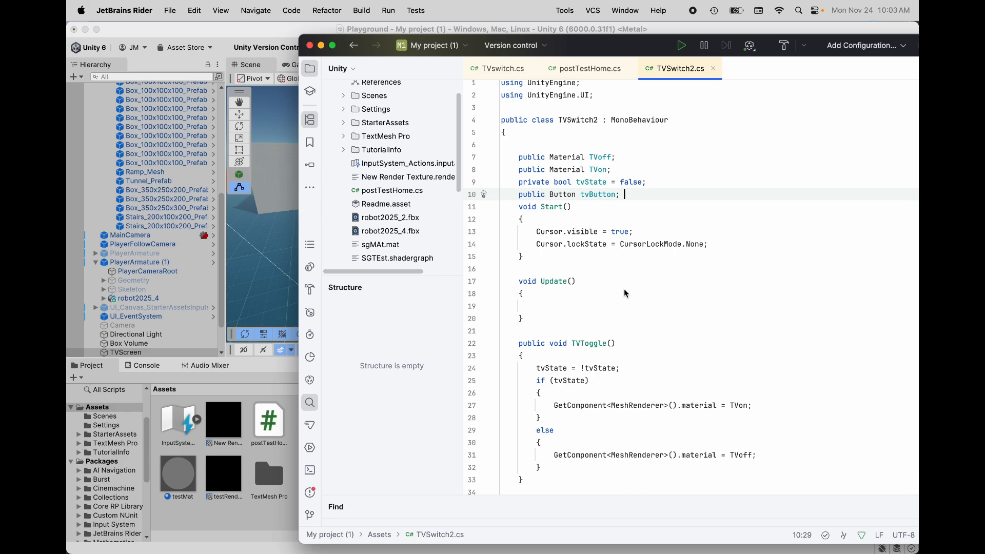
Add the line tvButton.gameObject.SetActive(false); at the end of the Start method.
{"action": "left_click", "coordinate": [712, 244]}
{"action": "key", "text": "Return"}
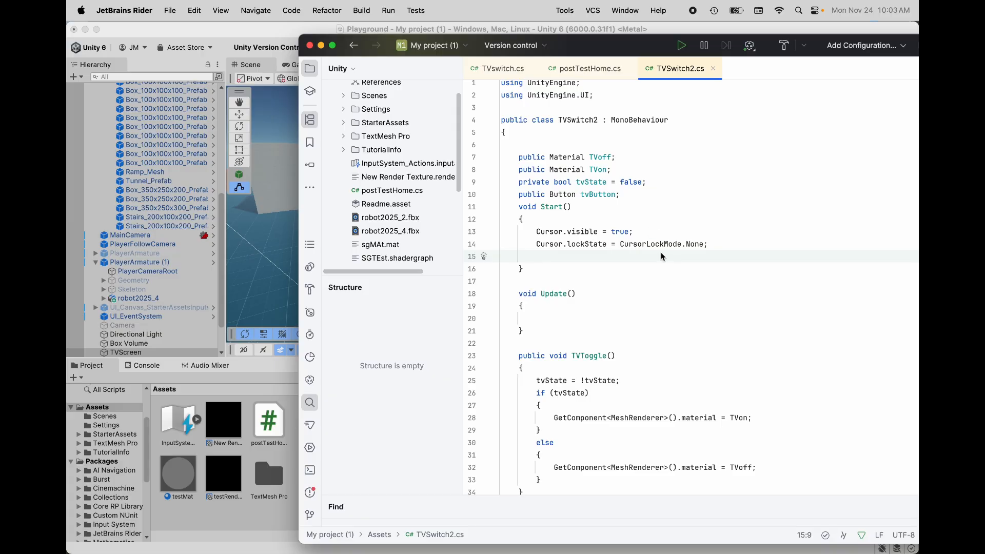
{"action": "type", "text": "tvButton.gameObject.SetActive"}
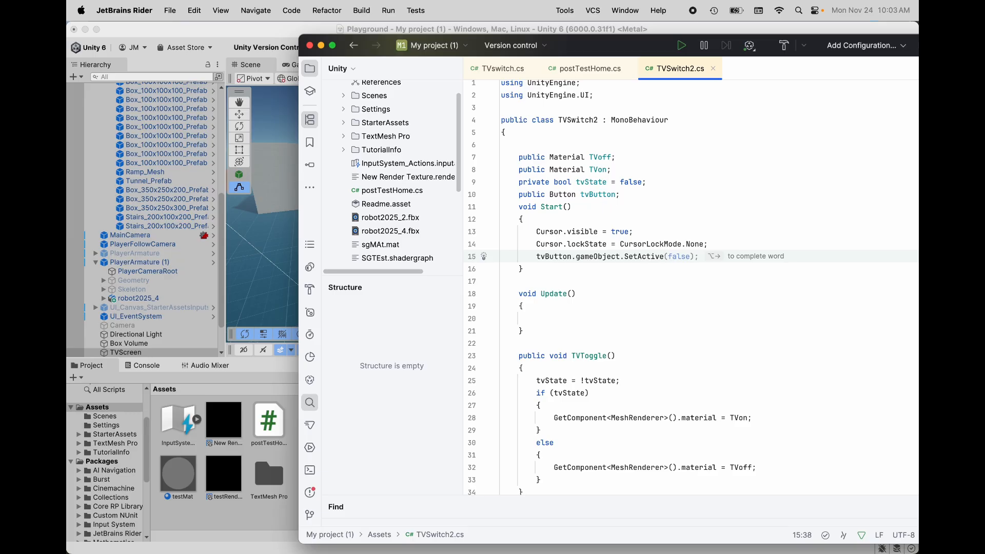
{"action": "type", "text": "(false);"}
{"action": "left_click_drag", "start_coordinate": [534, 256], "coordinate": [748, 261]}
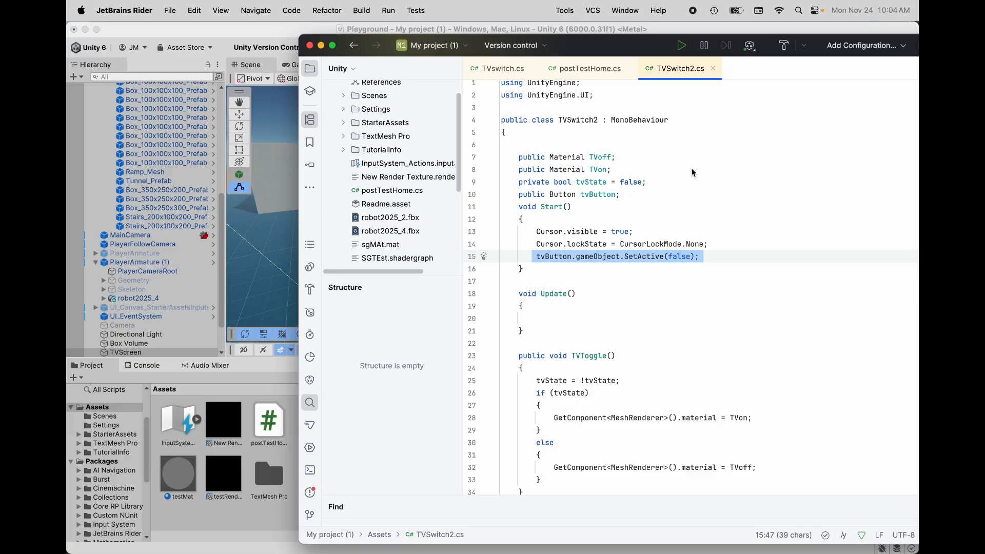
{"action": "scroll", "coordinate": [713, 308], "scroll_direction": "down", "scroll_amount": 6}
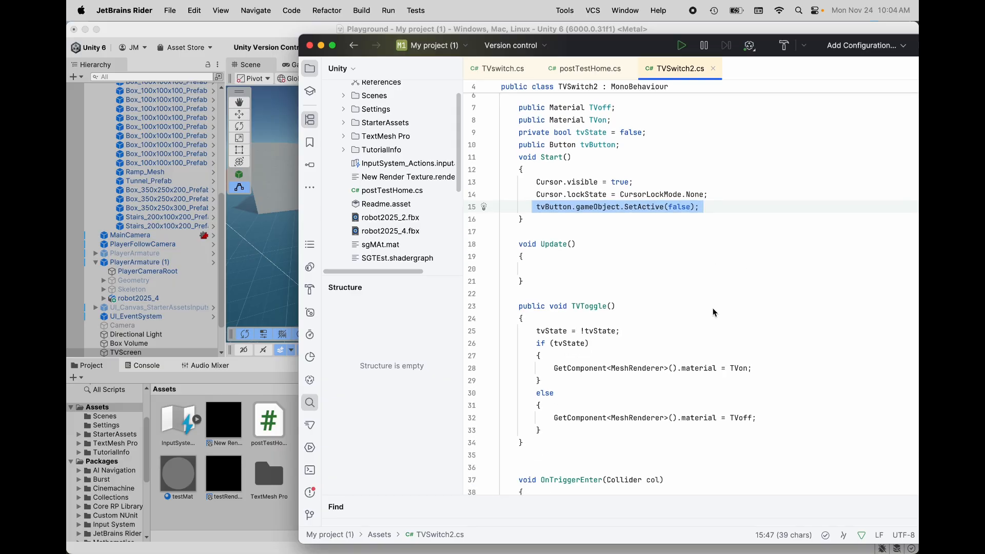
{"action": "scroll", "coordinate": [713, 318], "scroll_direction": "up", "scroll_amount": 6}
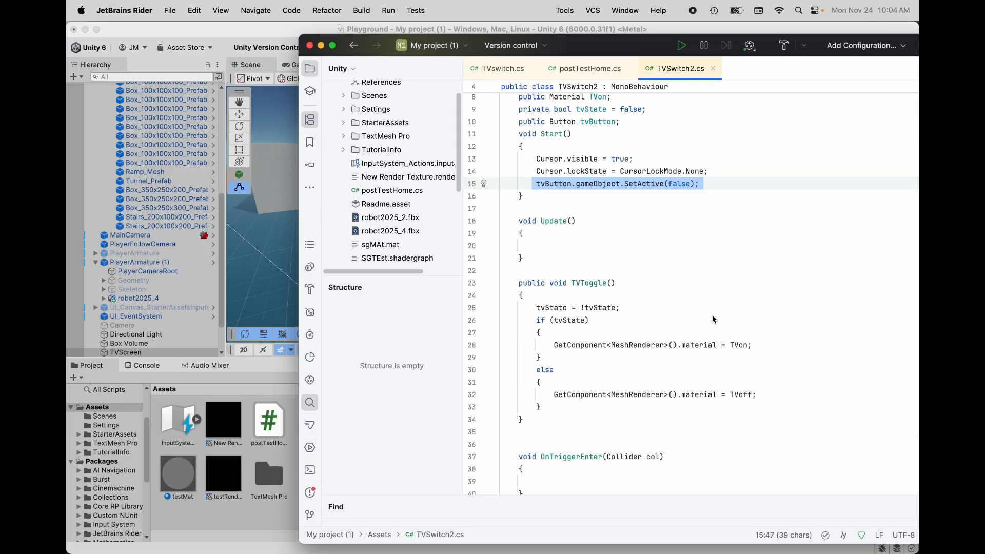
{"action": "scroll", "coordinate": [713, 318], "scroll_direction": "down", "scroll_amount": 6}
{"action": "scroll", "coordinate": [713, 319], "scroll_direction": "up", "scroll_amount": 3}
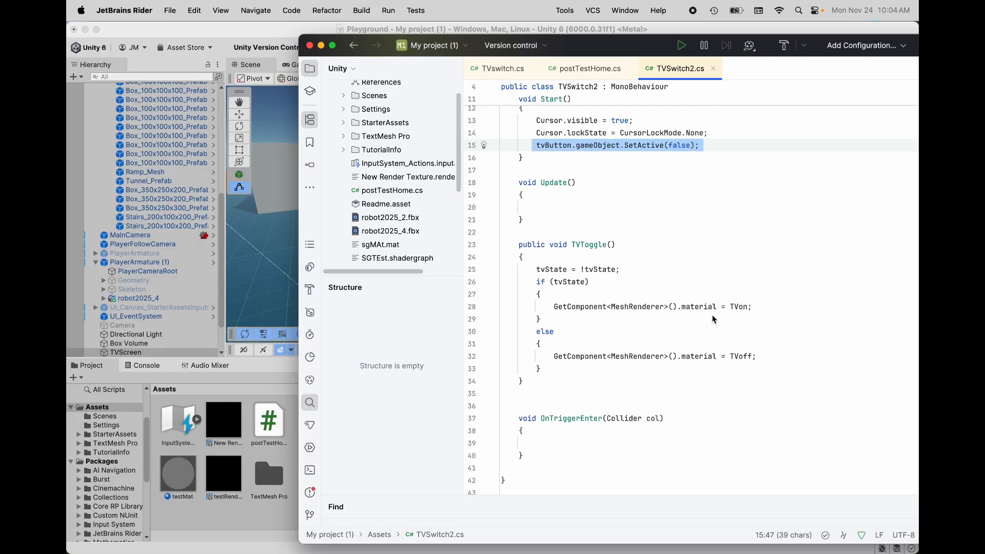
Copy the tvButton.gameObject.SetActive line from Start into the OnTriggerEnter method and change its argument to true.
{"action": "left_click", "coordinate": [554, 155]}
{"action": "left_click_drag", "start_coordinate": [537, 159], "coordinate": [704, 155]}
{"action": "key", "text": "super+c"}
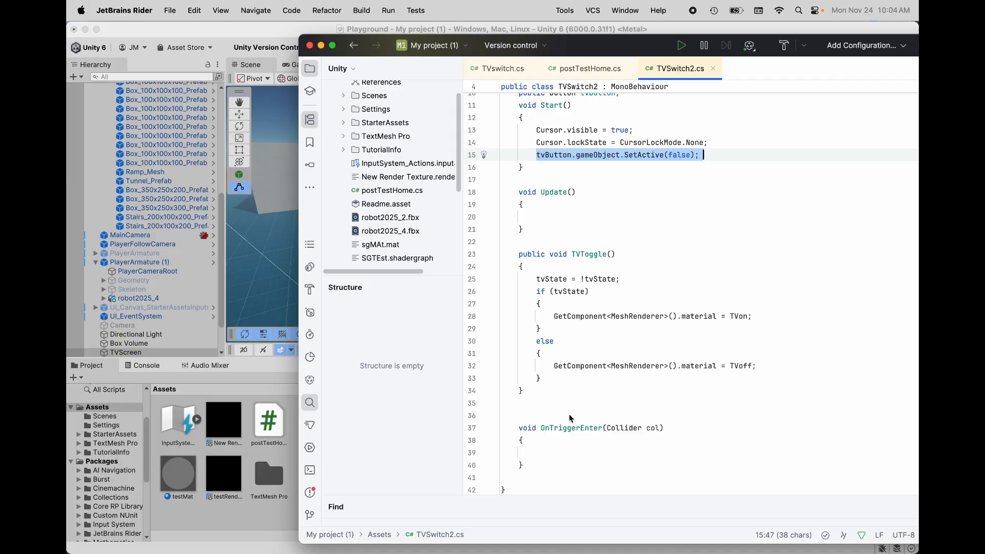
{"action": "left_click", "coordinate": [546, 452]}
{"action": "key", "text": "super+v"}
{"action": "double_click", "coordinate": [677, 452]}
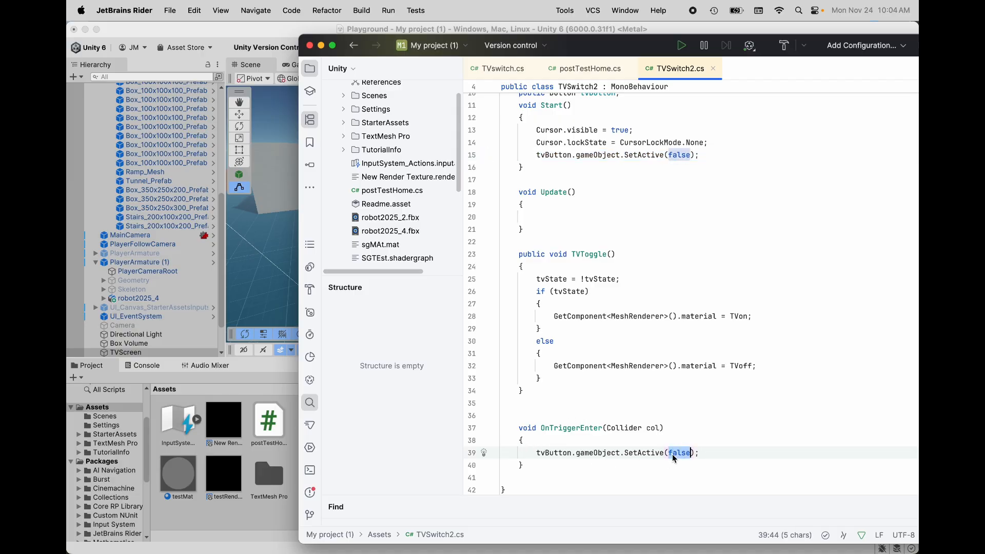
{"action": "type", "text": "true"}
{"action": "left_click", "coordinate": [753, 479]}
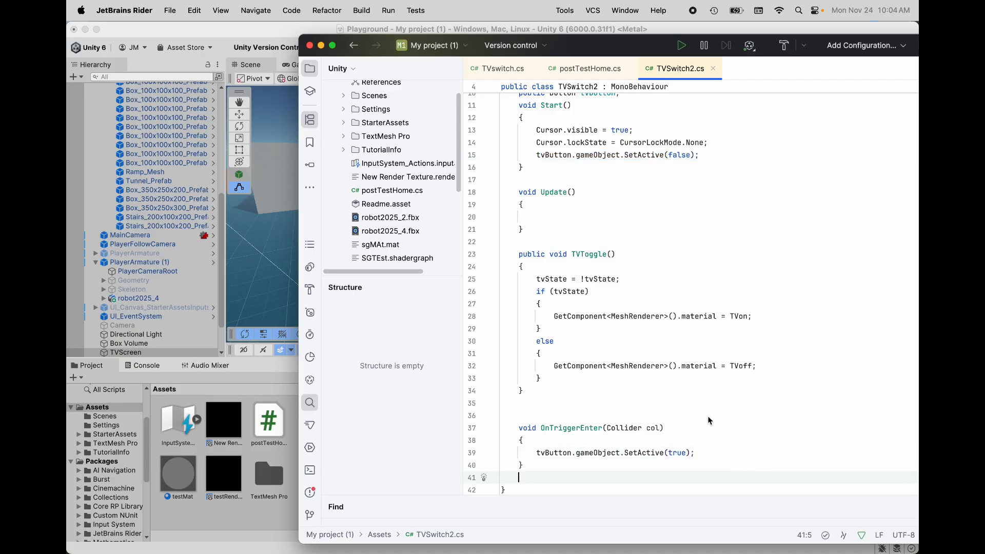
Duplicate the OnTriggerEnter method directly below itself and rename the copy OnTriggerExit.
{"action": "scroll", "coordinate": [708, 414], "scroll_direction": "down", "scroll_amount": 3}
{"action": "left_click", "coordinate": [537, 390]}
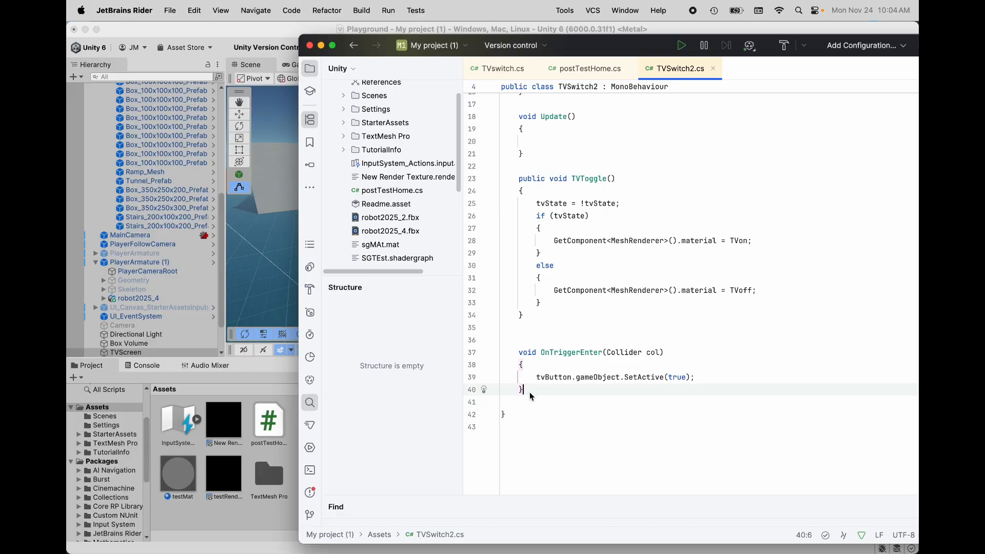
{"action": "left_click_drag", "start_coordinate": [537, 390], "coordinate": [509, 353]}
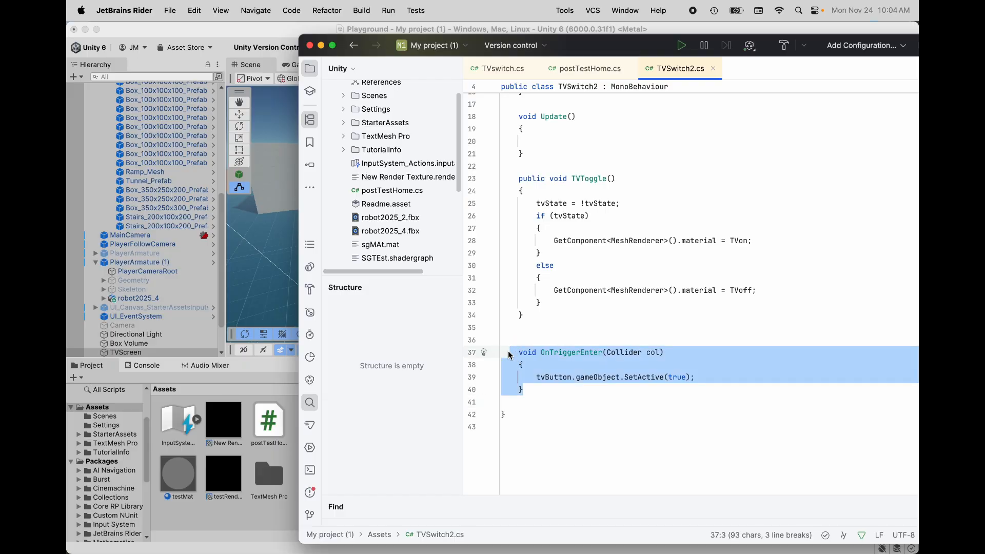
{"action": "left_click", "coordinate": [533, 391]}
{"action": "key", "text": "Return"}
{"action": "key", "text": "Return"}
{"action": "key", "text": "ctrl+v"}
{"action": "key", "text": "Return"}
{"action": "left_click_drag", "start_coordinate": [585, 416], "coordinate": [605, 413]}
{"action": "type", "text": "Exi"}
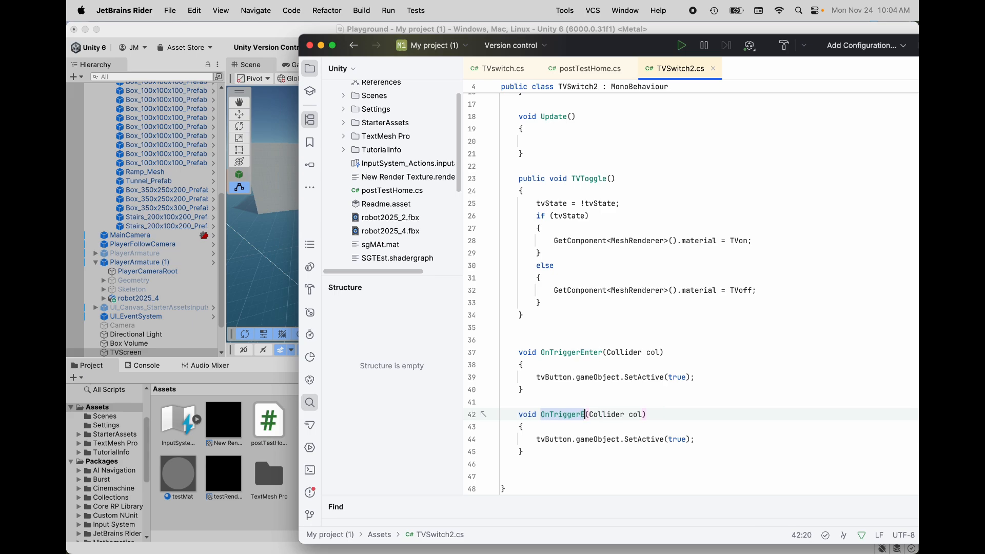
{"action": "type", "text": "t"}
Change the SetActive argument inside OnTriggerExit to false.
{"action": "double_click", "coordinate": [678, 440]}
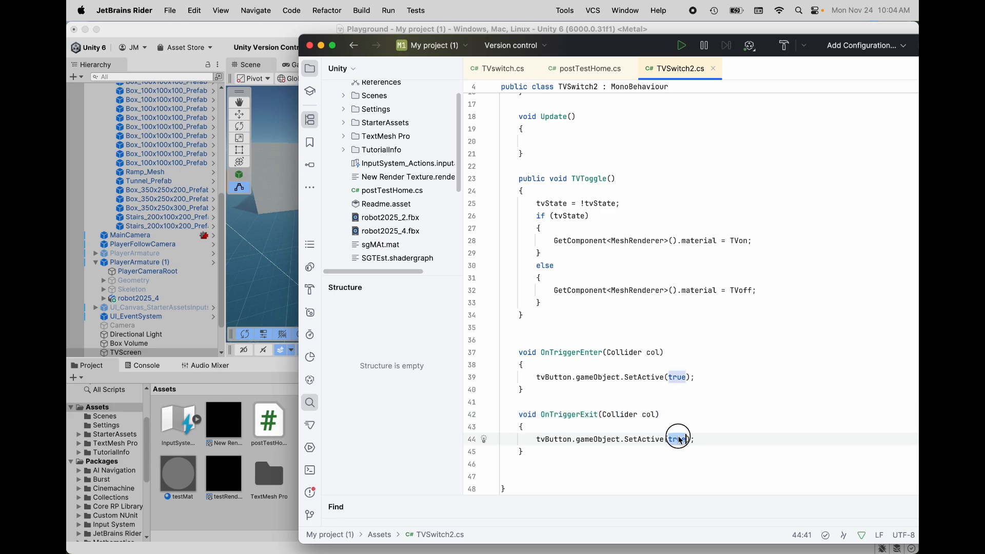
{"action": "type", "text": "false"}
{"action": "left_click", "coordinate": [785, 458]}
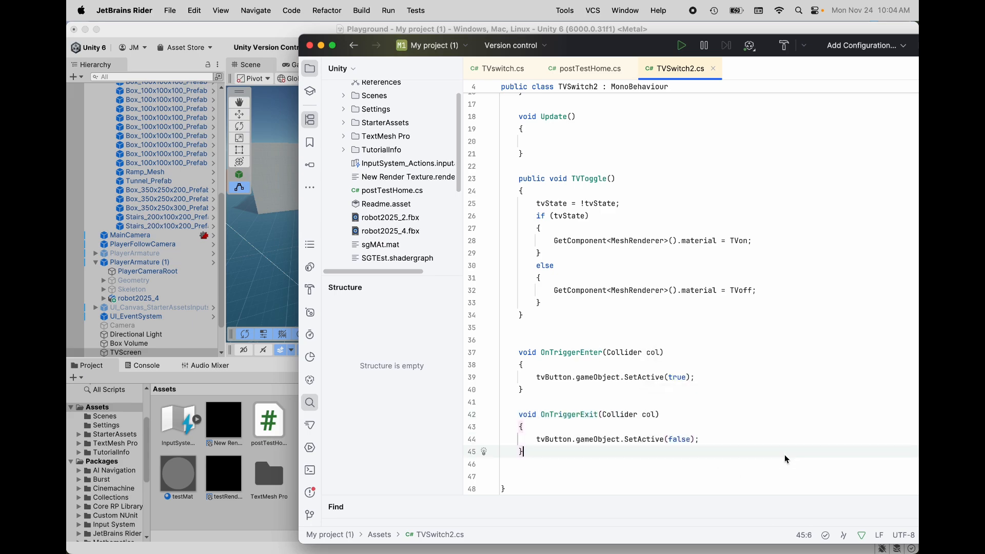
{"action": "scroll", "coordinate": [785, 459], "scroll_direction": "up", "scroll_amount": 1}
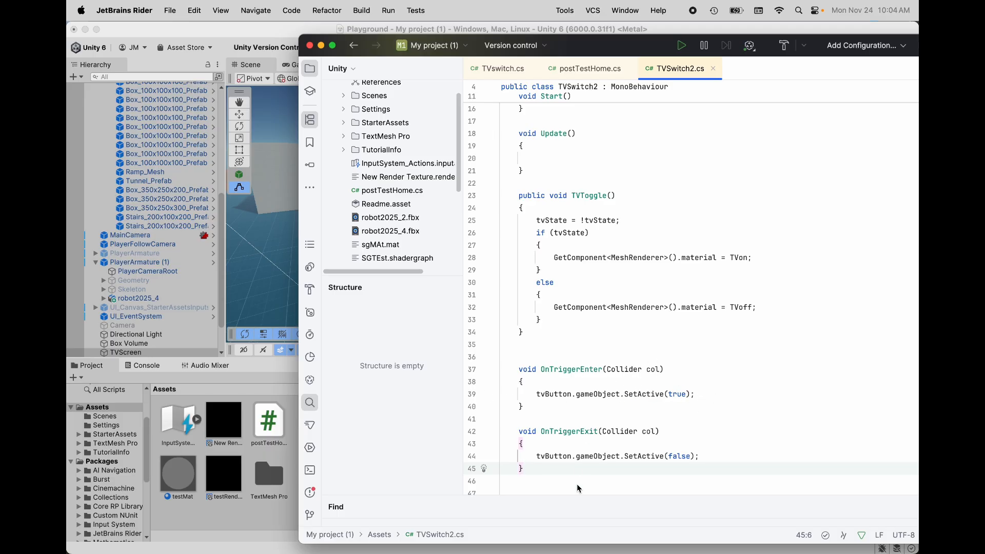
{"action": "scroll", "coordinate": [639, 414], "scroll_direction": "up", "scroll_amount": 3}
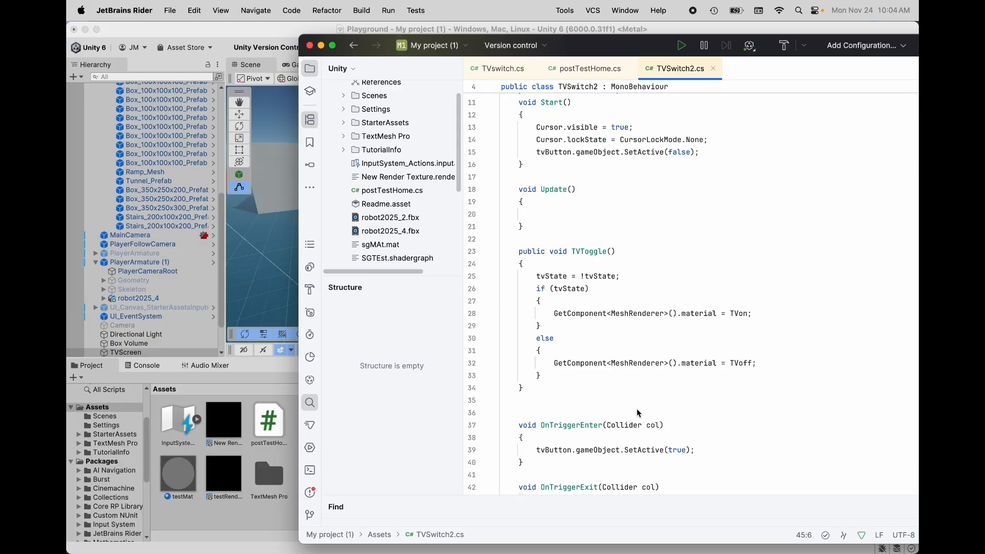
Switch to Unity, collapse the Environment hierarchy and examine the components of PlayerArmature (1), including its Character Controller.
{"action": "left_click", "coordinate": [268, 229]}
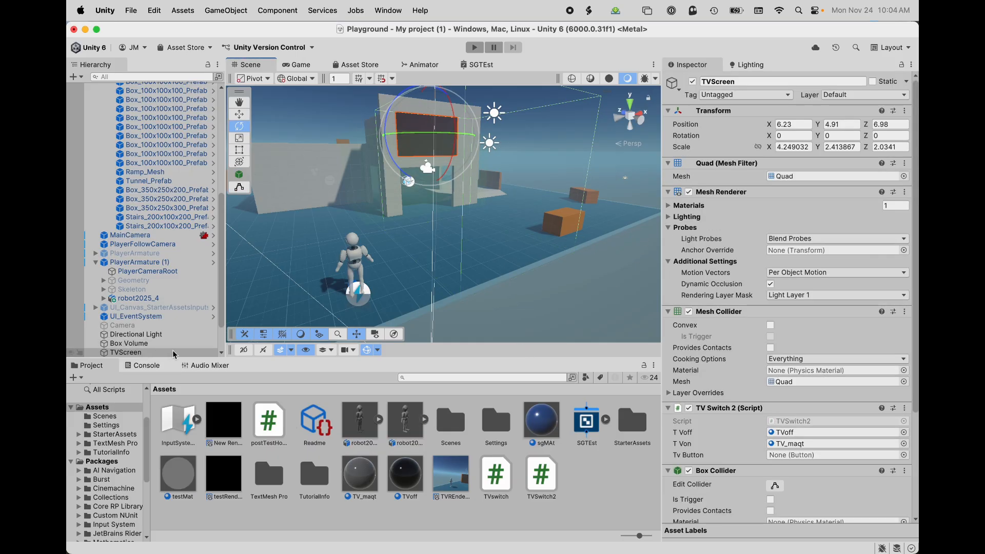
{"action": "left_click", "coordinate": [149, 365]}
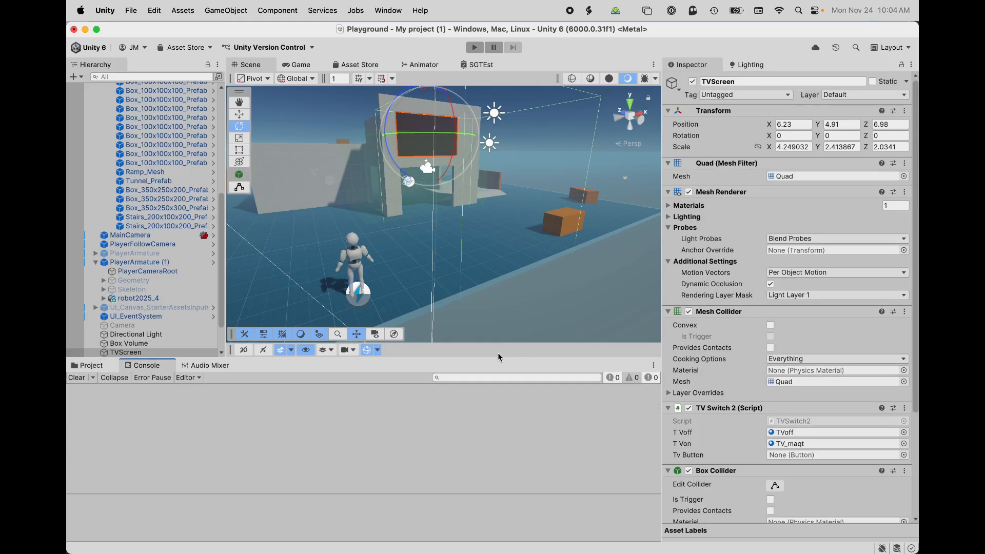
{"action": "left_click", "coordinate": [354, 259]}
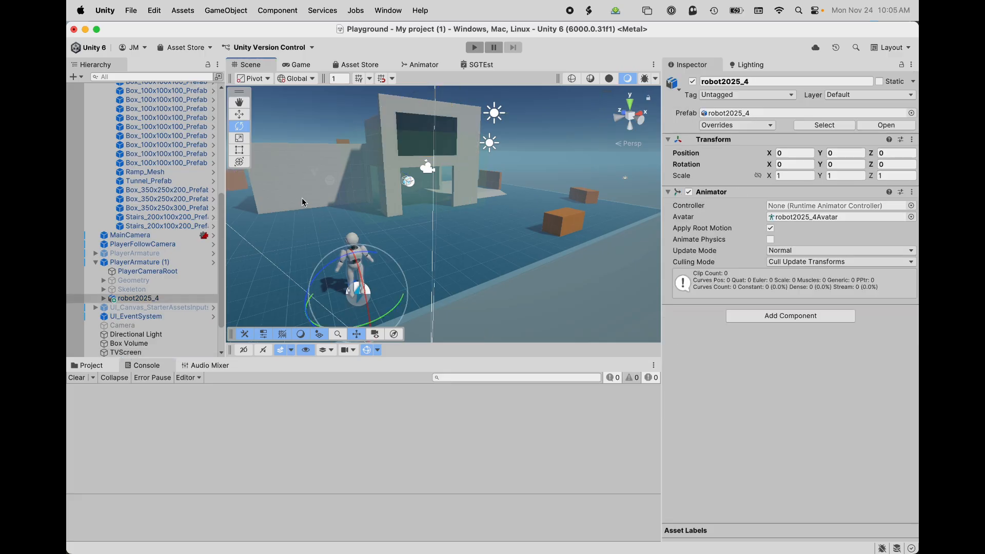
{"action": "scroll", "coordinate": [164, 208], "scroll_direction": "up", "scroll_amount": 10}
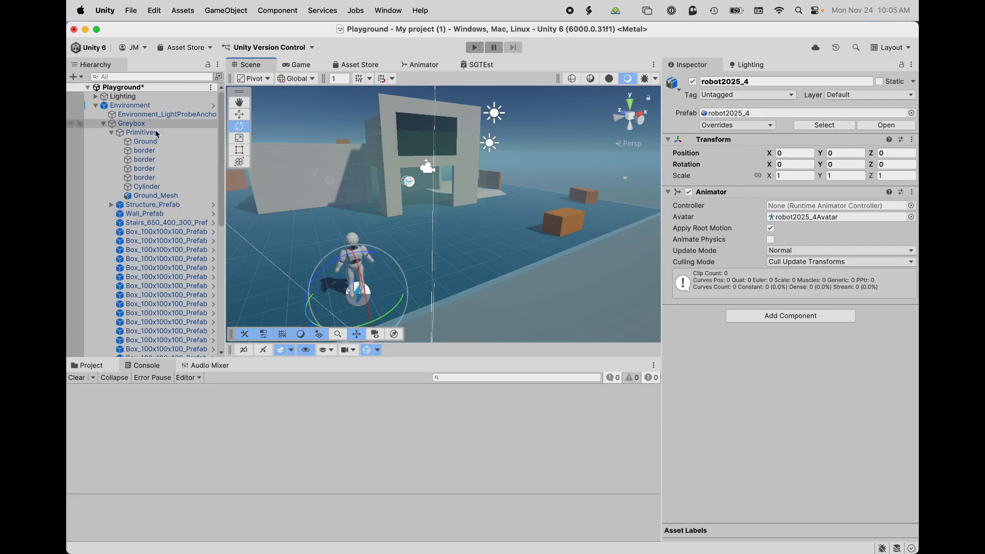
{"action": "left_click", "coordinate": [96, 105]}
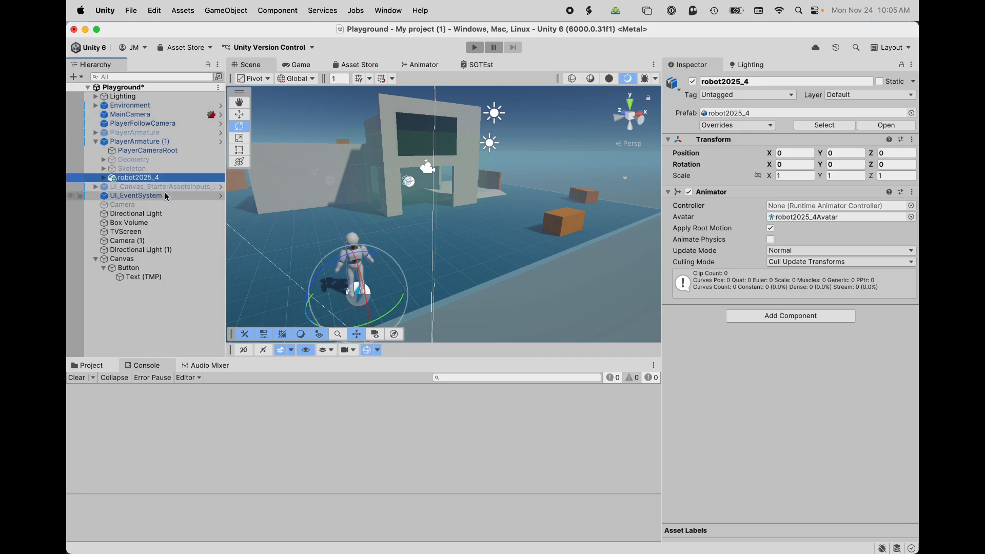
{"action": "left_click", "coordinate": [129, 142]}
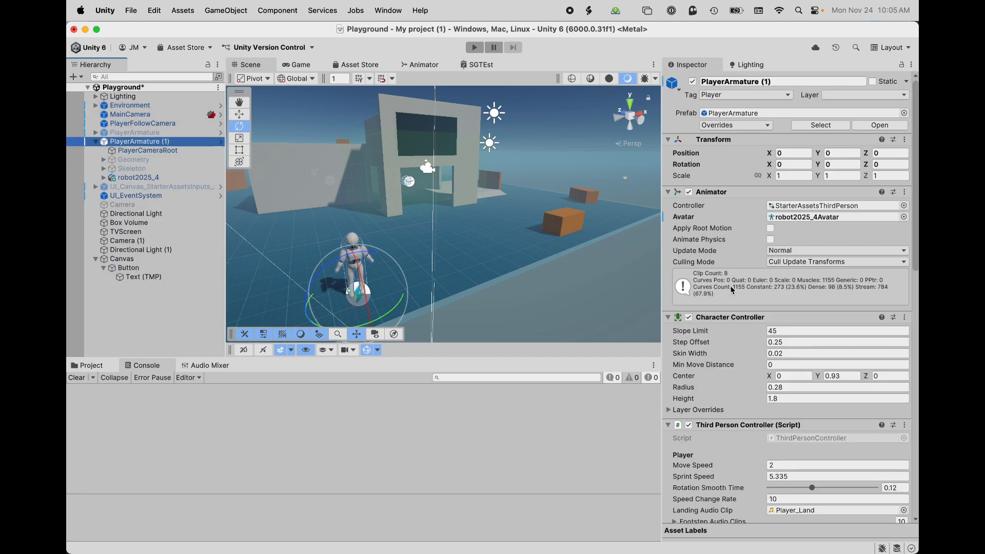
{"action": "scroll", "coordinate": [733, 290], "scroll_direction": "down", "scroll_amount": 3}
{"action": "scroll", "coordinate": [728, 291], "scroll_direction": "down", "scroll_amount": 3}
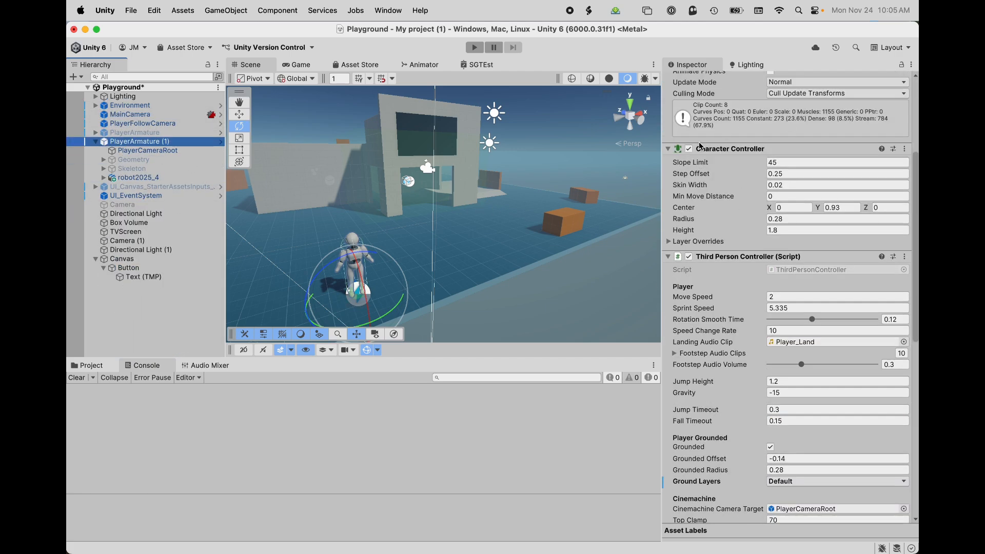
{"action": "scroll", "coordinate": [735, 276], "scroll_direction": "down", "scroll_amount": 10}
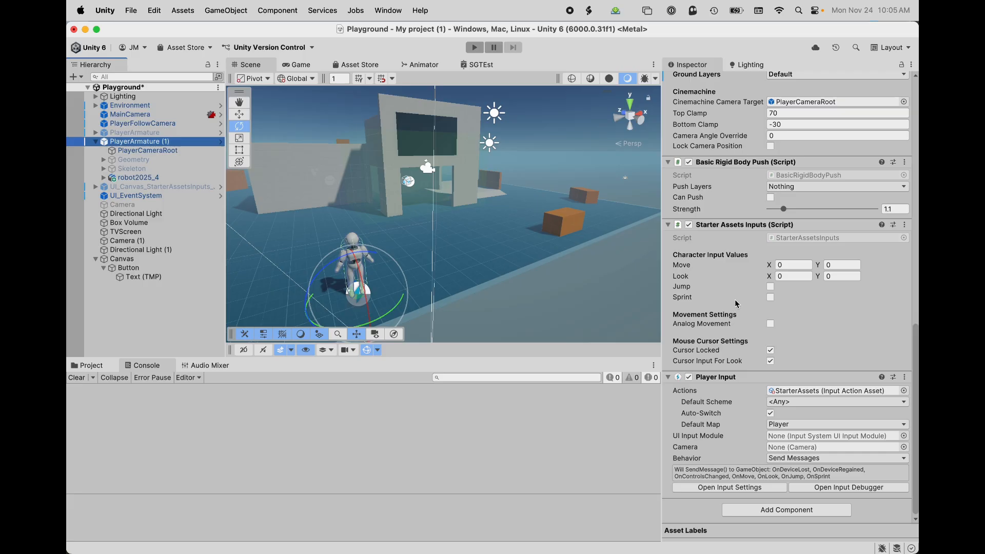
{"action": "scroll", "coordinate": [747, 325], "scroll_direction": "up", "scroll_amount": 5}
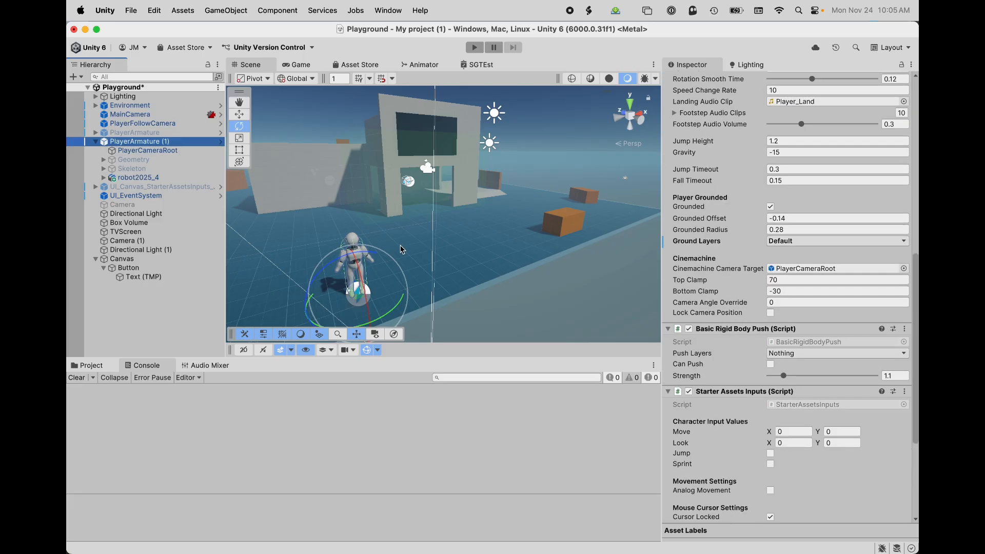
{"action": "scroll", "coordinate": [749, 282], "scroll_direction": "up", "scroll_amount": 5}
{"action": "scroll", "coordinate": [749, 281], "scroll_direction": "up", "scroll_amount": 3}
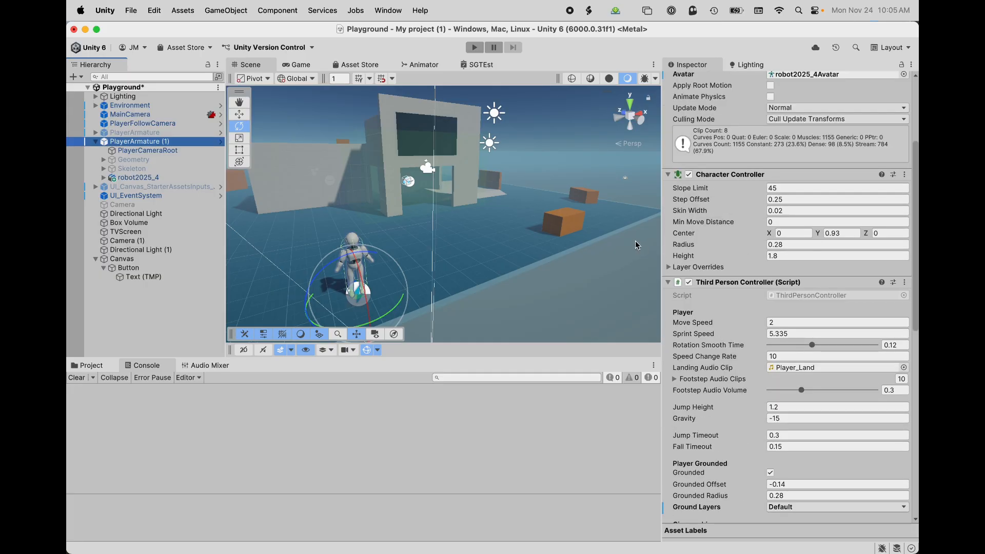
Add a Capsule Collider component to PlayerArmature (1).
{"action": "scroll", "coordinate": [725, 256], "scroll_direction": "down", "scroll_amount": 8}
{"action": "scroll", "coordinate": [724, 256], "scroll_direction": "down", "scroll_amount": 4}
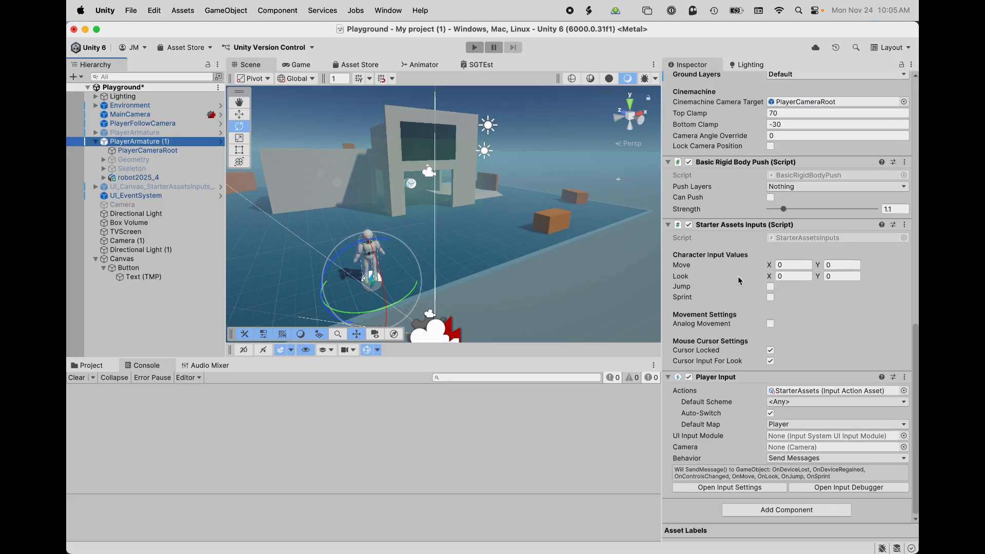
{"action": "left_click", "coordinate": [798, 511]}
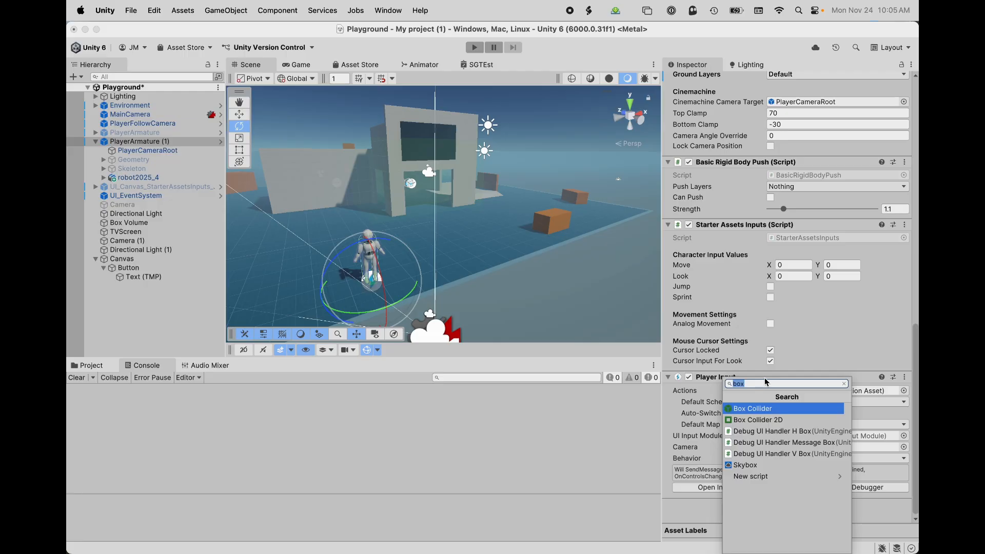
{"action": "type", "text": "capsule"}
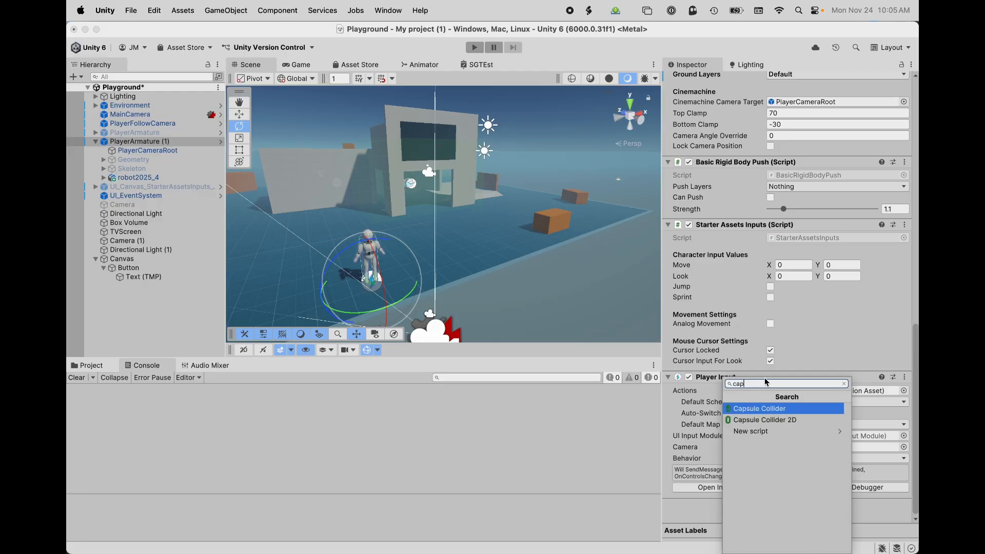
{"action": "key", "text": "Return"}
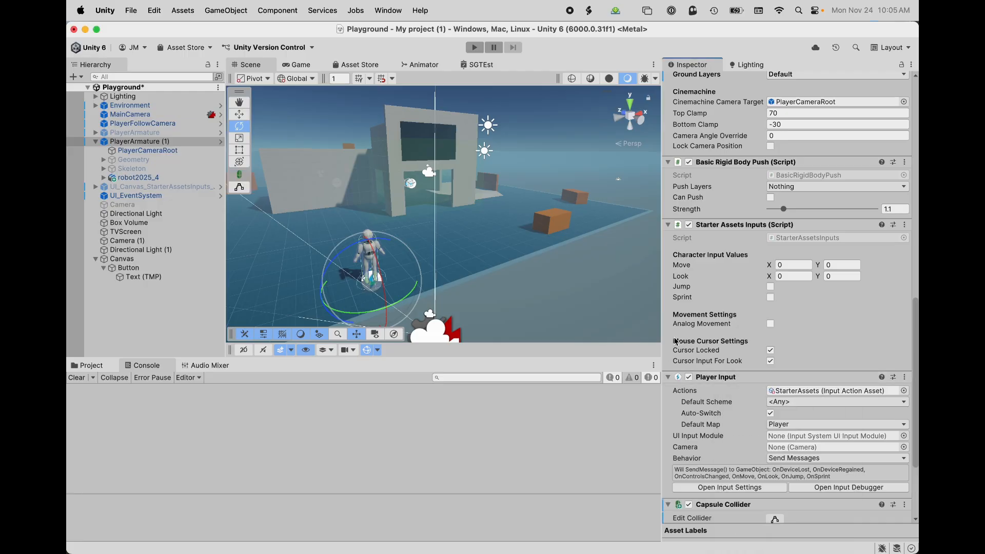
{"action": "scroll", "coordinate": [754, 383], "scroll_direction": "down", "scroll_amount": 4}
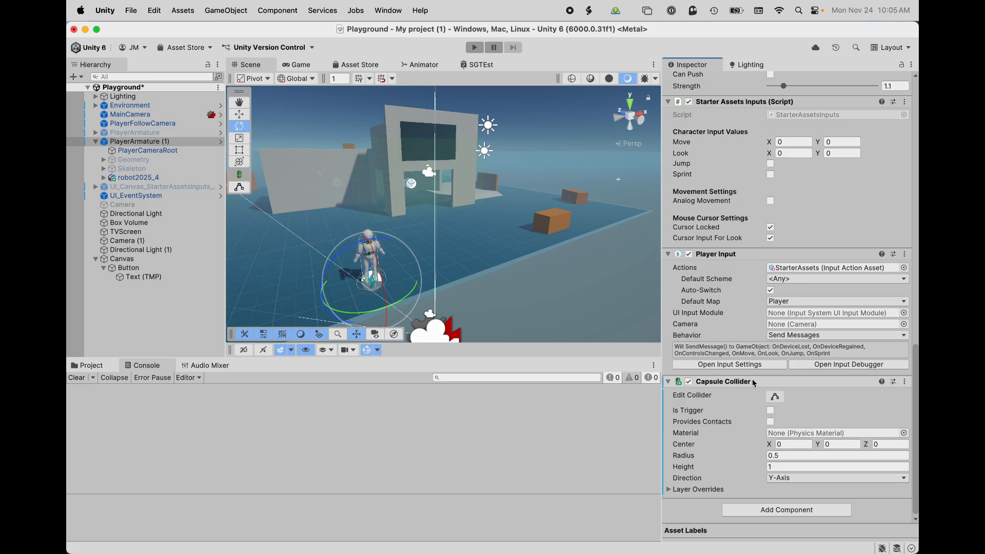
Fit PlayerArmature (1)'s Capsule Collider to the robot with a center Y of about 1.03 and a radius of about 0.16.
{"action": "left_click", "coordinate": [776, 397]}
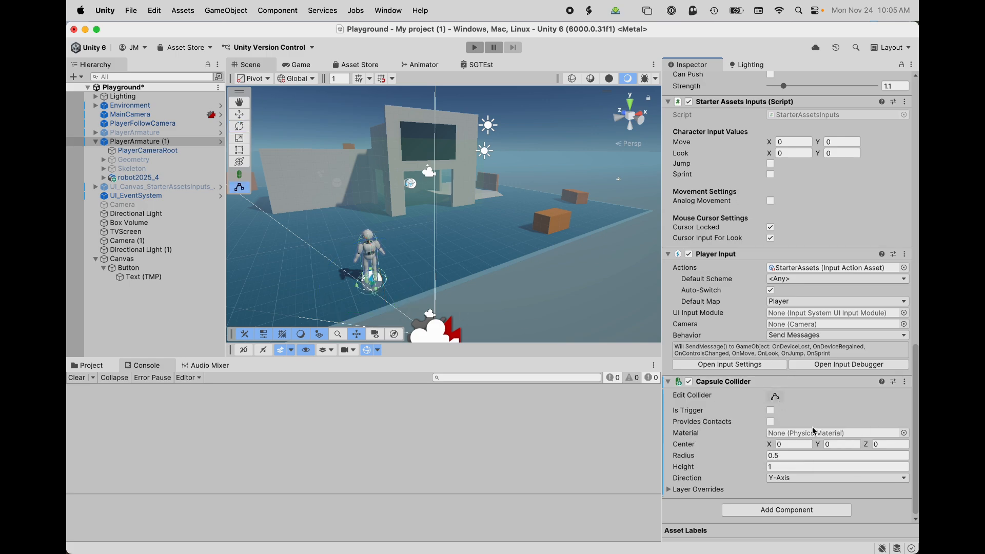
{"action": "left_click", "coordinate": [818, 445]}
{"action": "left_click_drag", "start_coordinate": [818, 444], "coordinate": [841, 444]}
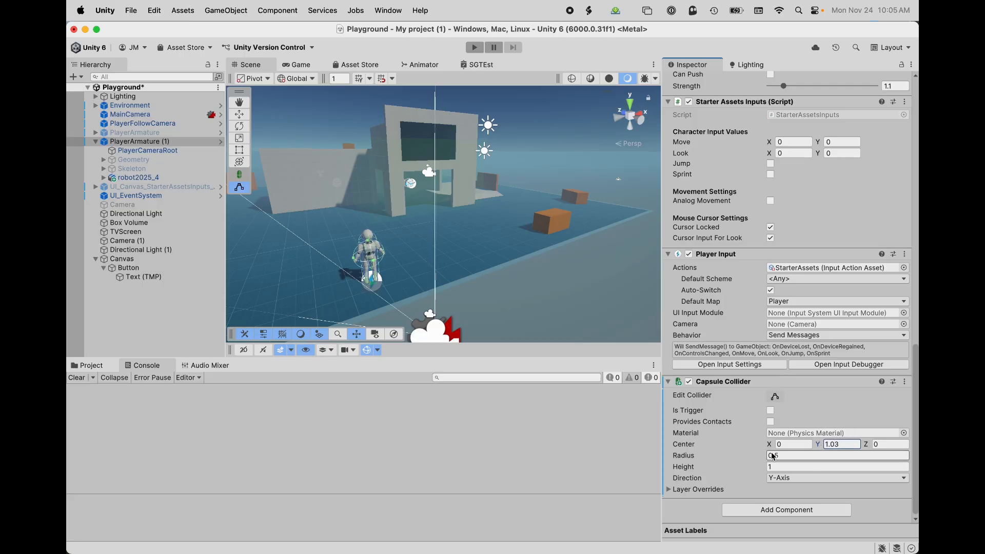
{"action": "left_click", "coordinate": [691, 457]}
{"action": "left_click_drag", "start_coordinate": [691, 459], "coordinate": [682, 458]}
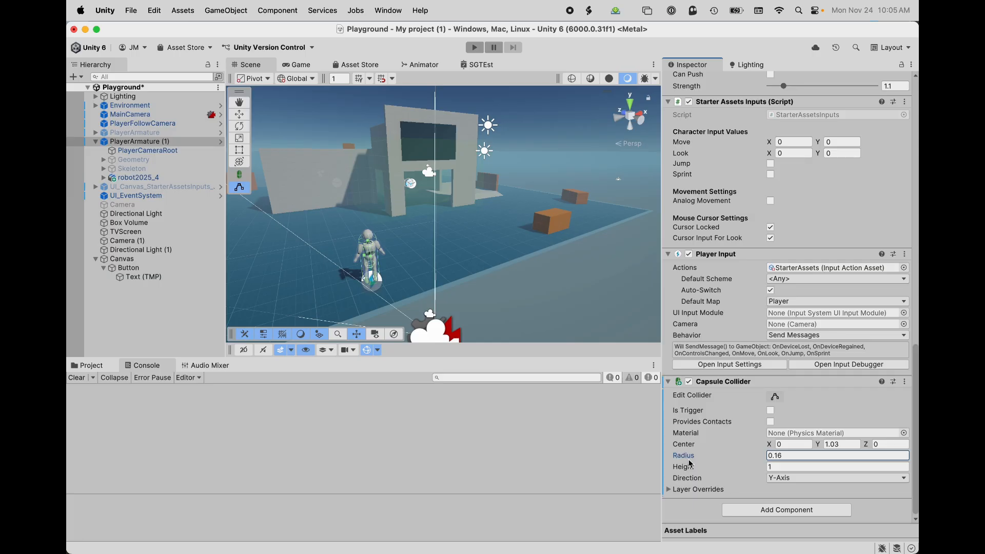
Enable Is Trigger on both PlayerArmature (1)'s Capsule Collider and TVScreen's Box Collider.
{"action": "left_click", "coordinate": [771, 410]}
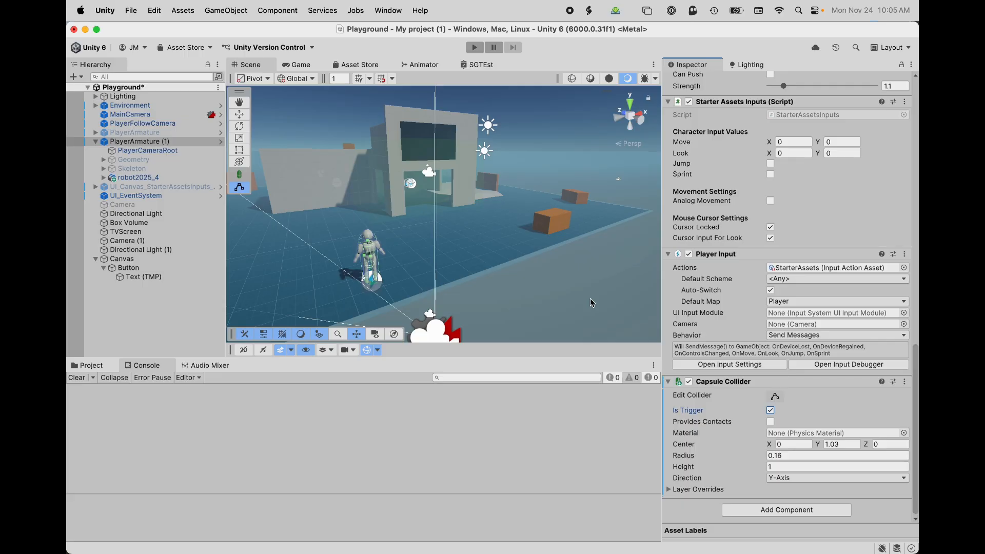
{"action": "left_click", "coordinate": [410, 153]}
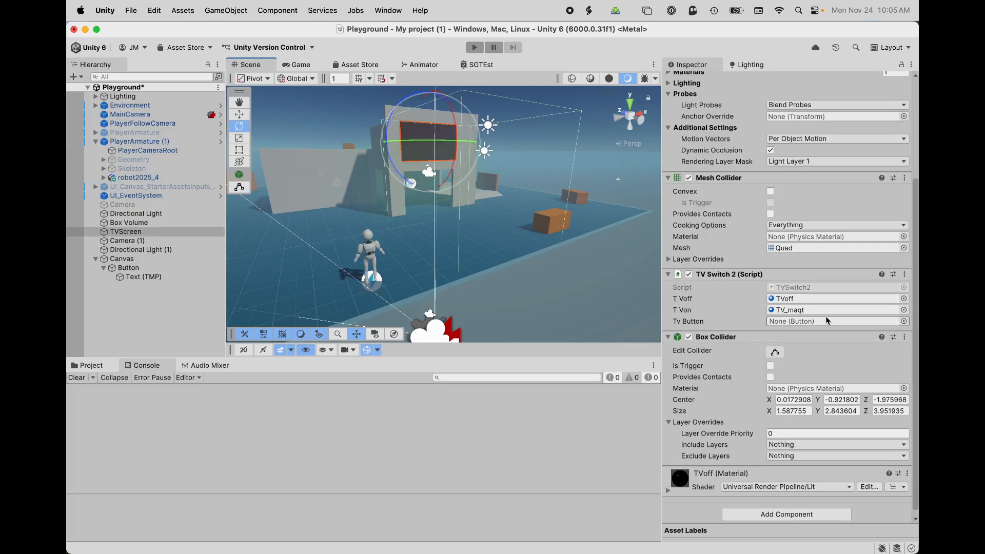
{"action": "left_click", "coordinate": [771, 366]}
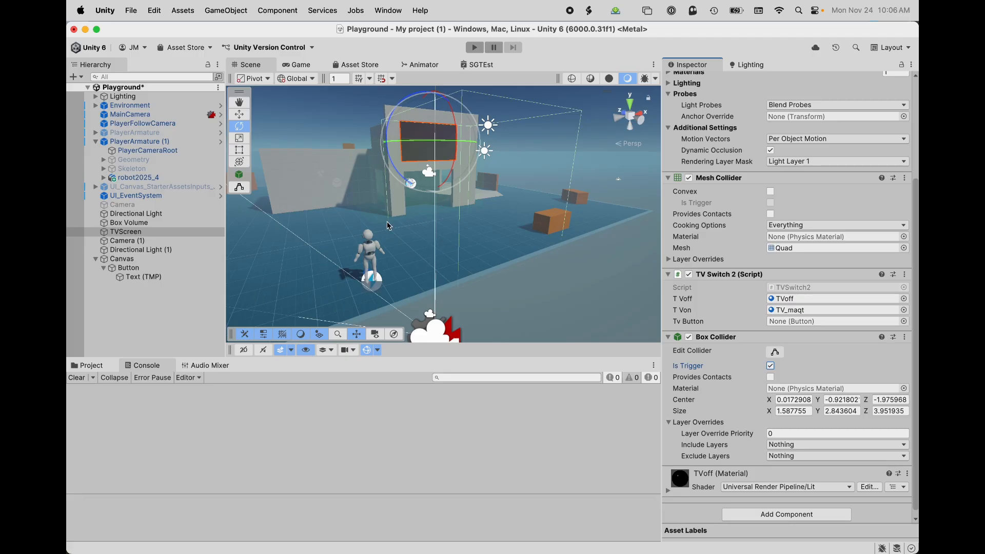
Run the scene in play mode to test the Toggle TV button's visibility, and stop it again.
{"action": "left_click", "coordinate": [378, 251]}
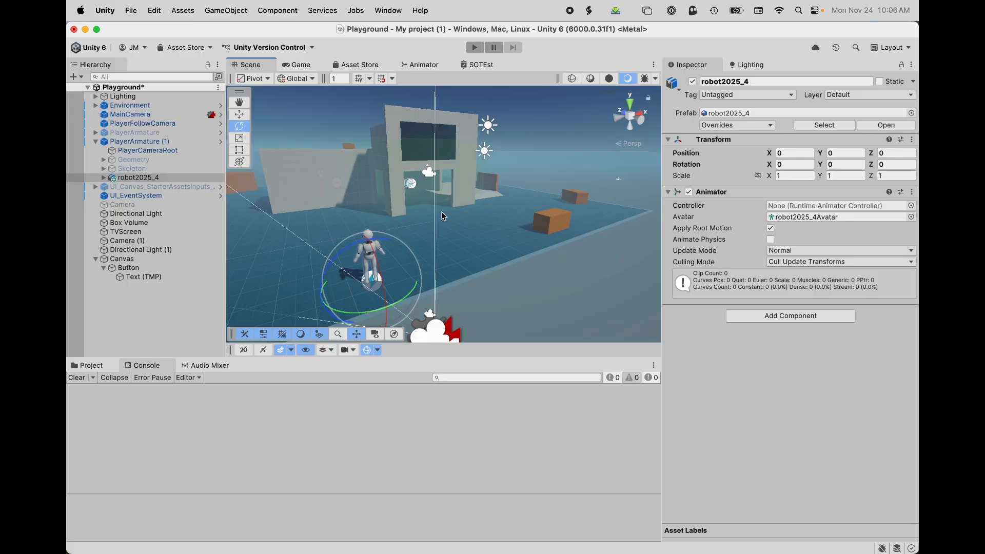
{"action": "left_click", "coordinate": [475, 47]}
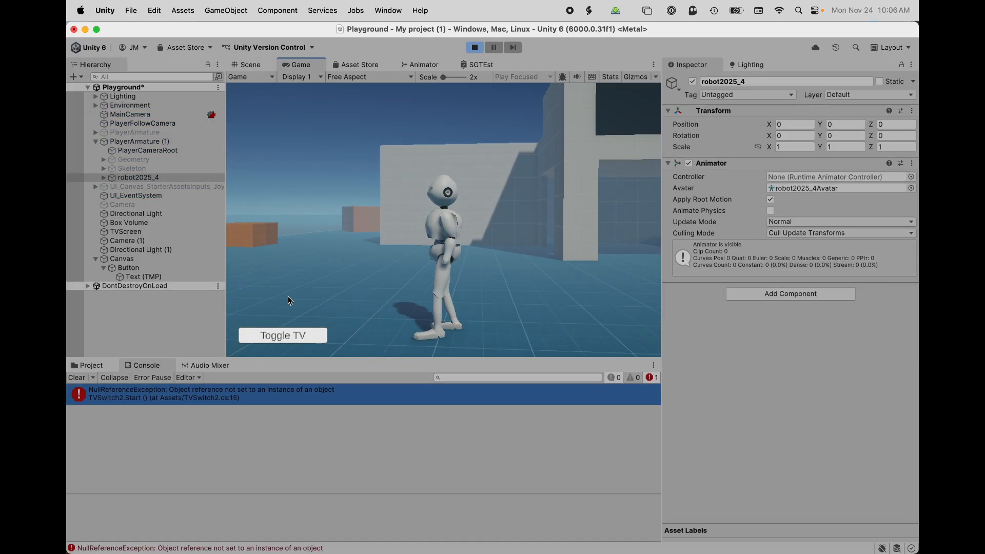
{"action": "left_click", "coordinate": [479, 48]}
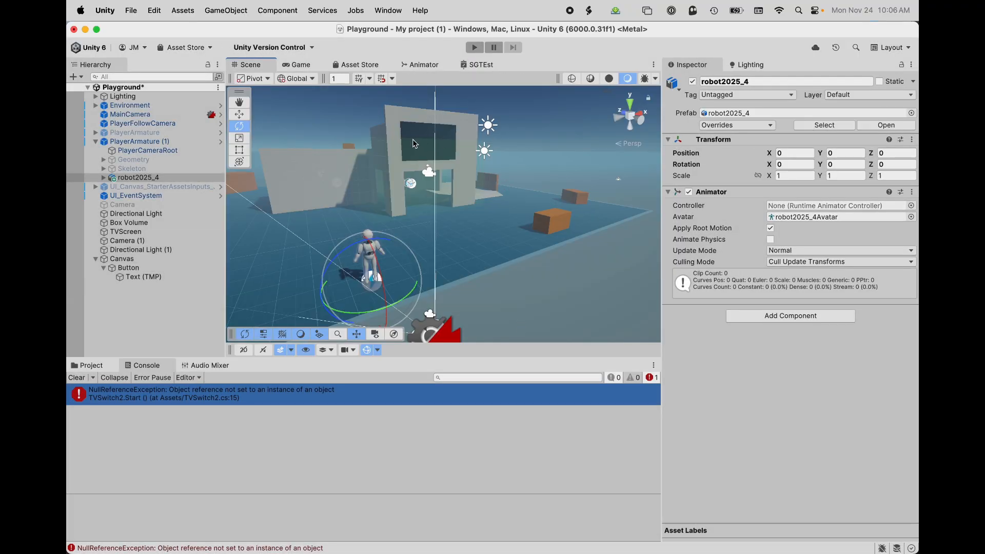
Assign the Canvas's Button to the Tv Button field of TVScreen's TV Switch 2 script.
{"action": "left_click", "coordinate": [439, 140]}
{"action": "scroll", "coordinate": [866, 374], "scroll_direction": "down", "scroll_amount": 5}
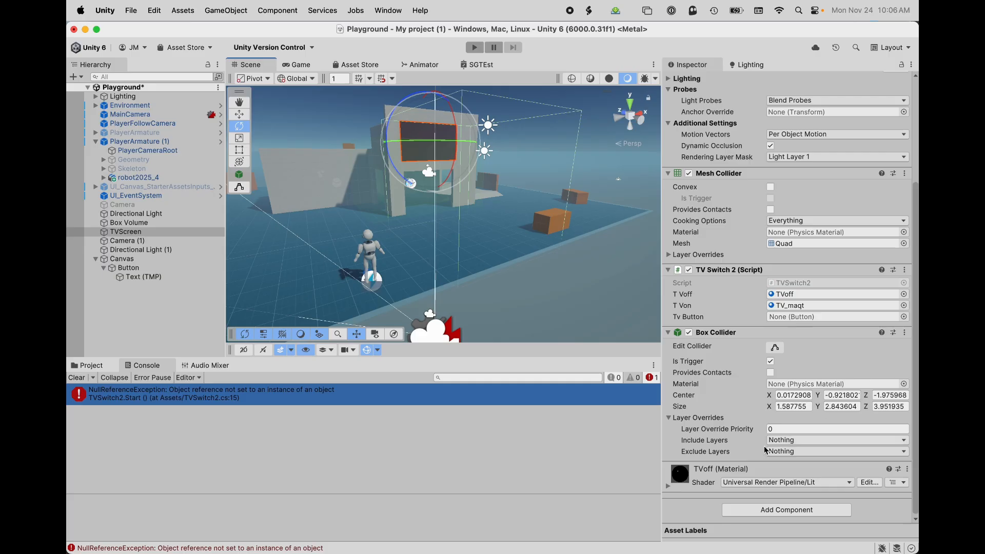
{"action": "scroll", "coordinate": [759, 454], "scroll_direction": "up", "scroll_amount": 3}
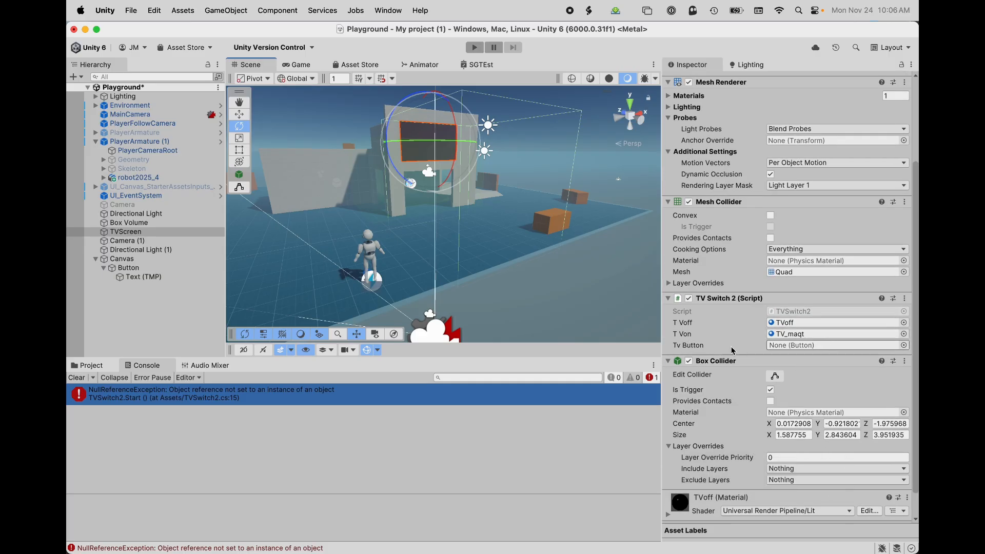
{"action": "left_click_drag", "start_coordinate": [127, 268], "coordinate": [801, 346]}
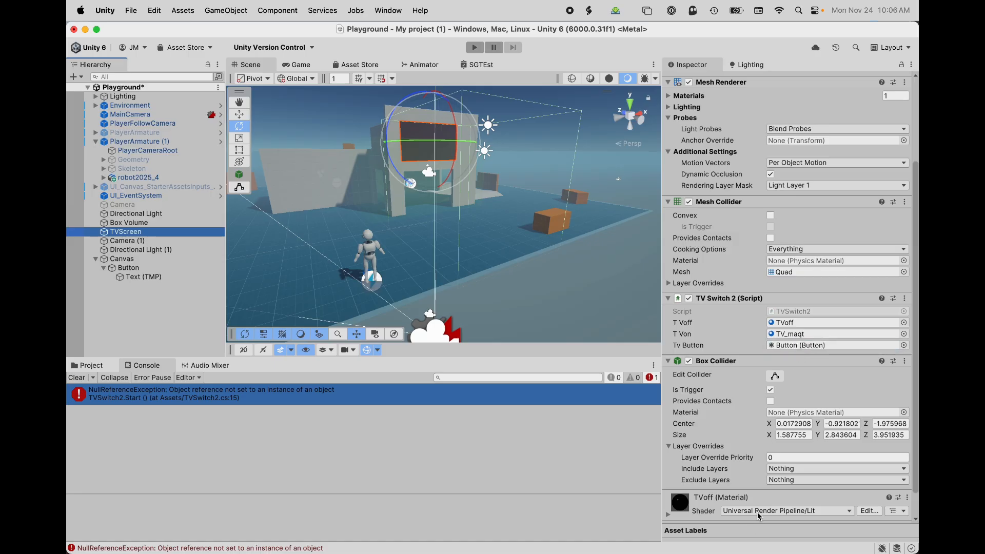
Run the scene, walk the robot in and out of the trigger zone, toggle the TV on and off, and stop play mode.
{"action": "left_click", "coordinate": [474, 47]}
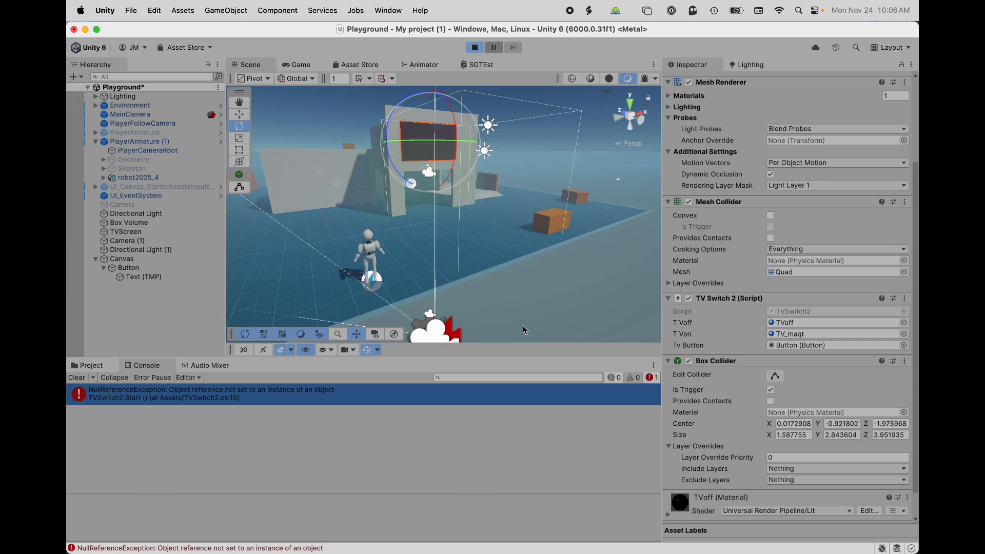
{"action": "key", "text": "d"}
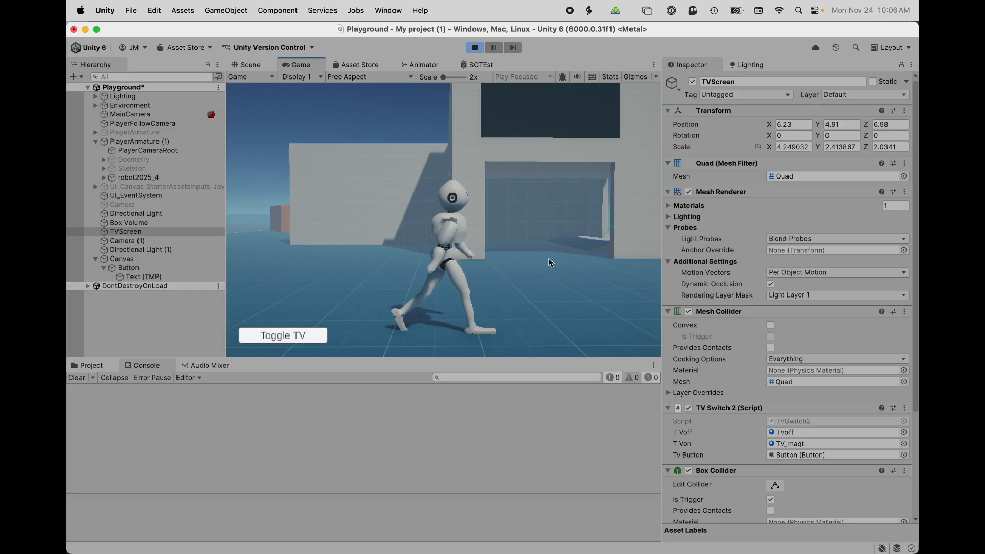
{"action": "key", "text": "w"}
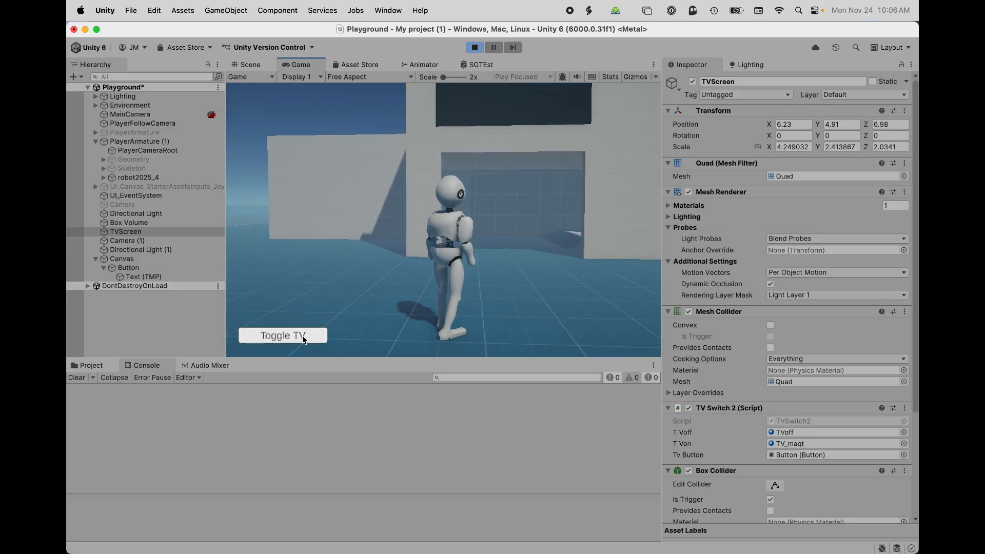
{"action": "left_click", "coordinate": [304, 340]}
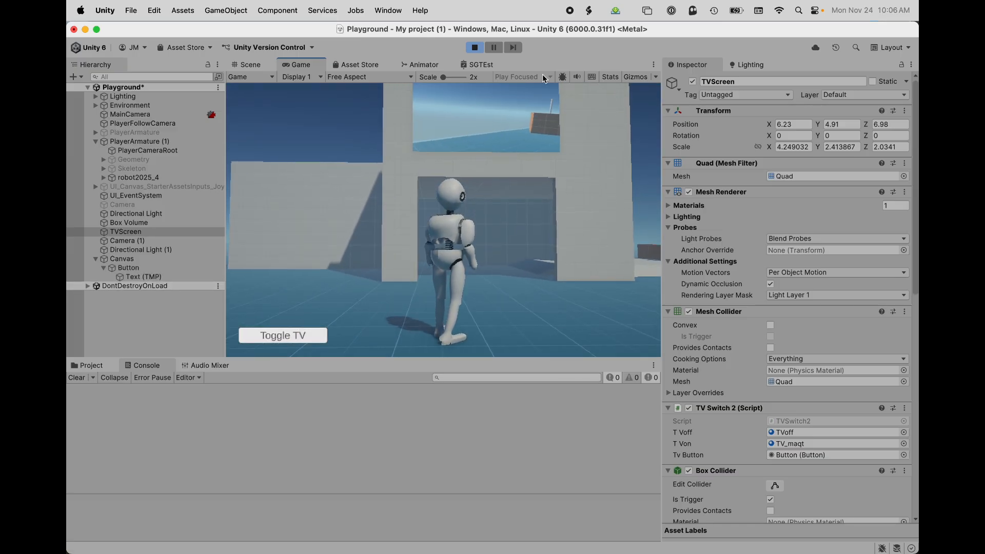
{"action": "left_click", "coordinate": [300, 334]}
{"action": "key", "text": "a"}
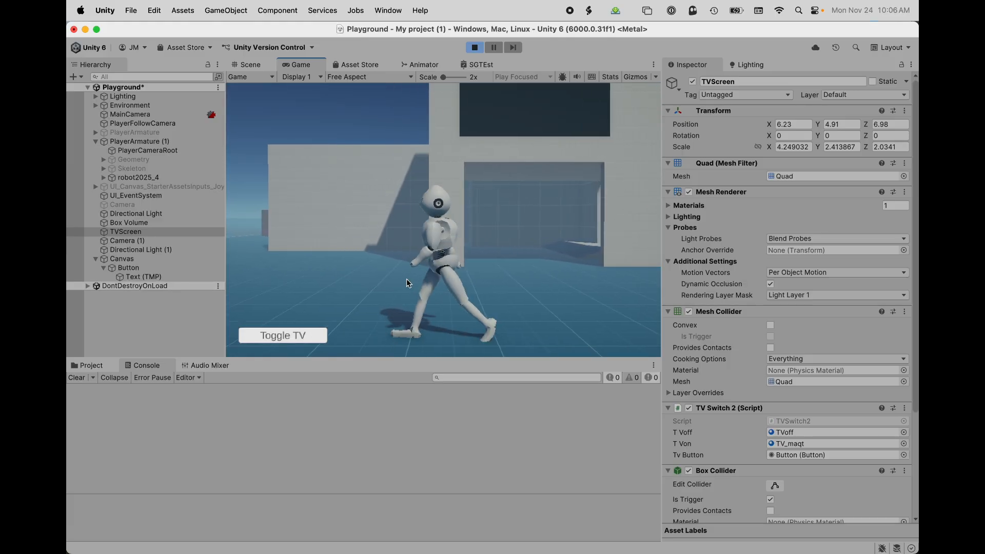
{"action": "key", "text": "d"}
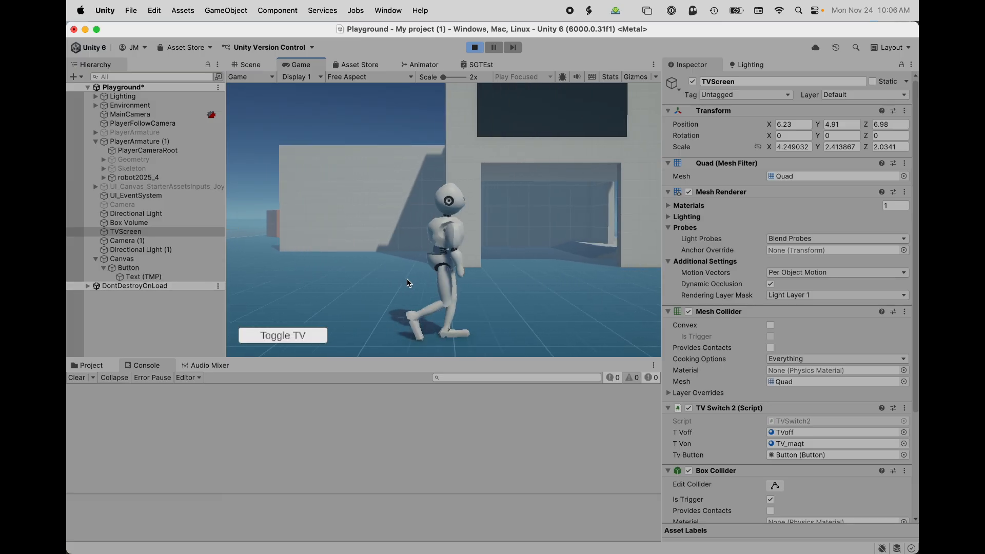
{"action": "key", "text": "a"}
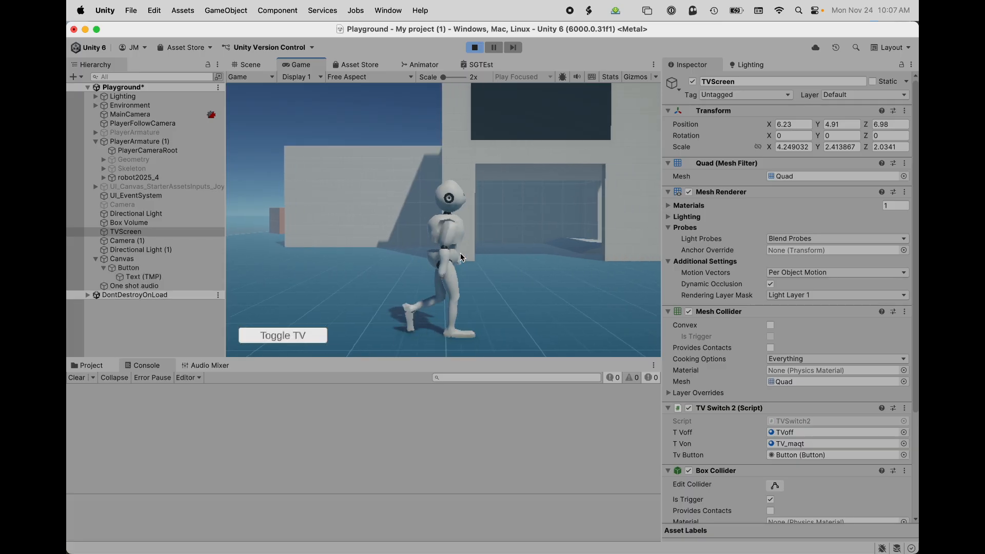
{"action": "key", "text": "a"}
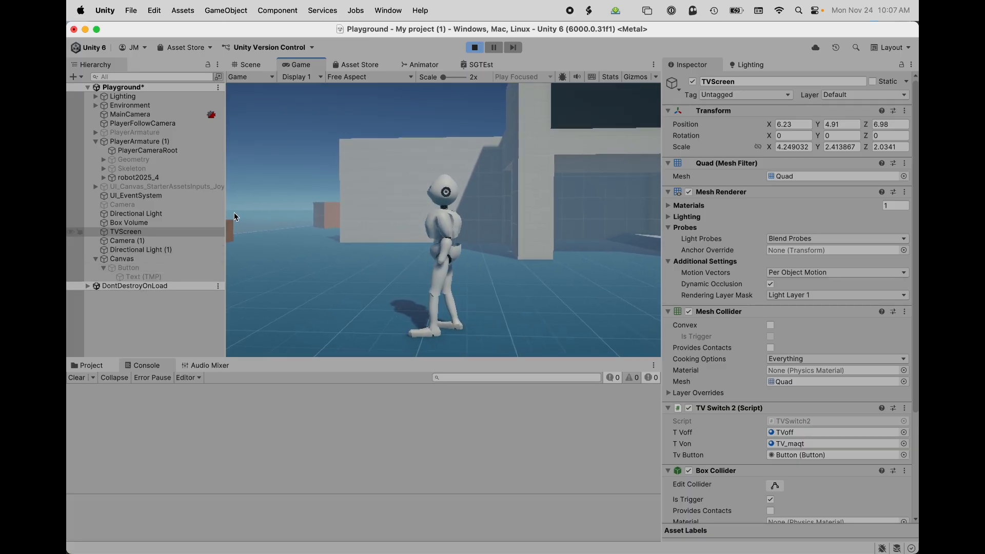
{"action": "key", "text": "super+p"}
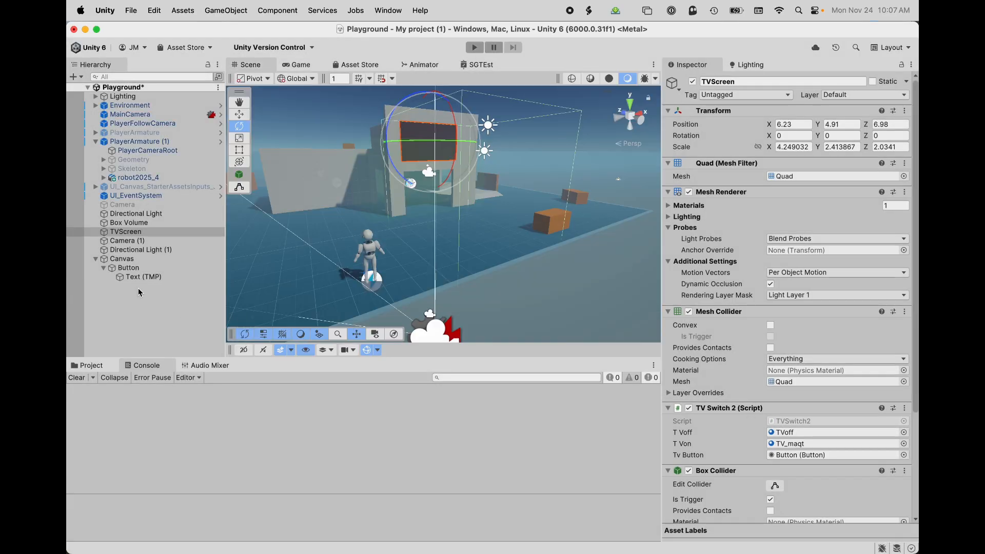
Review the Canvas Button's component settings, including its On Click () event.
{"action": "left_click", "coordinate": [129, 269]}
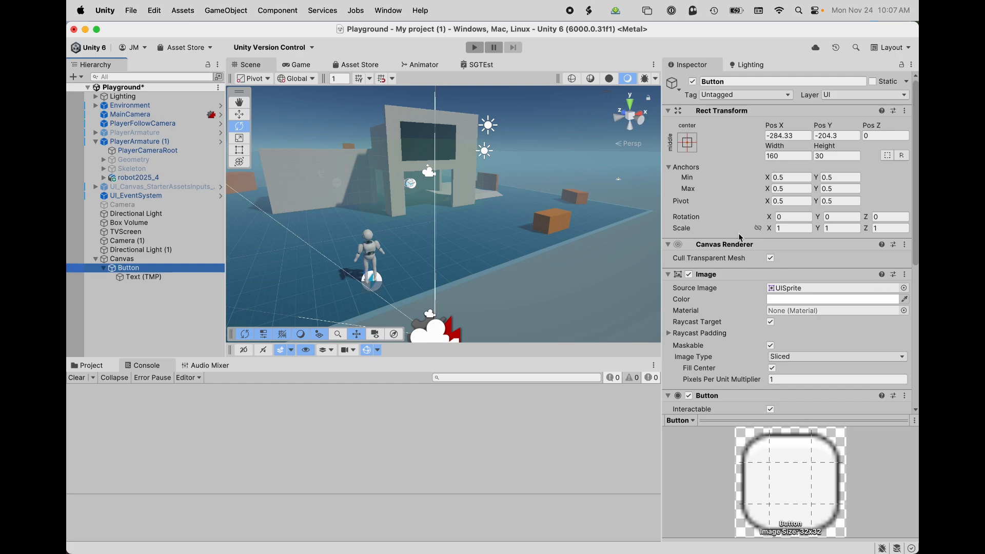
{"action": "scroll", "coordinate": [758, 257], "scroll_direction": "down", "scroll_amount": 10}
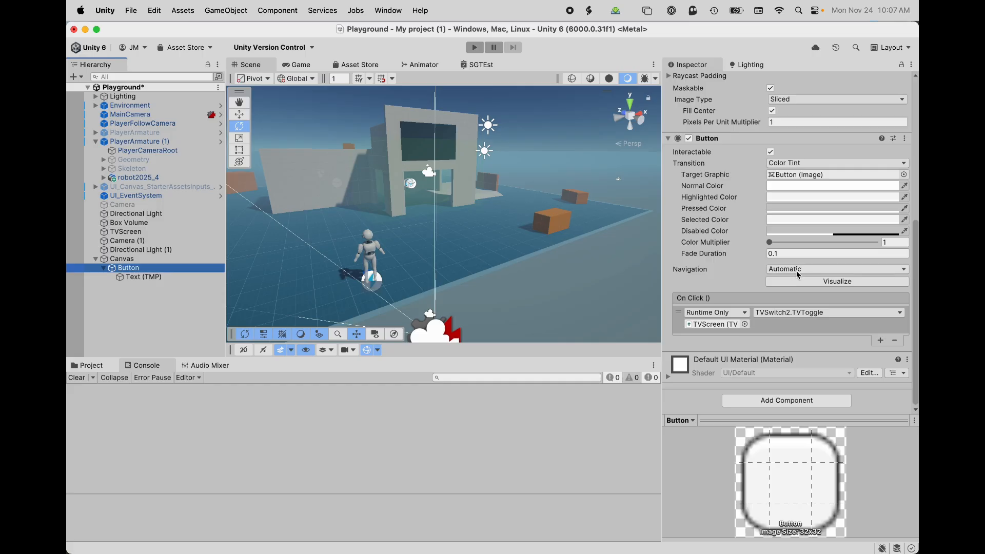
{"action": "scroll", "coordinate": [726, 279], "scroll_direction": "up", "scroll_amount": 3}
{"action": "scroll", "coordinate": [726, 278], "scroll_direction": "down", "scroll_amount": 3}
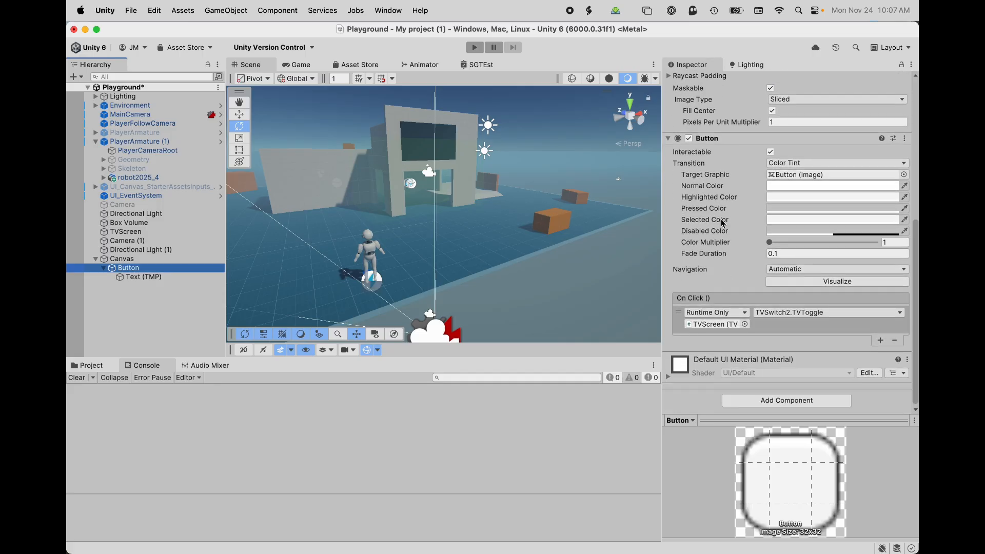